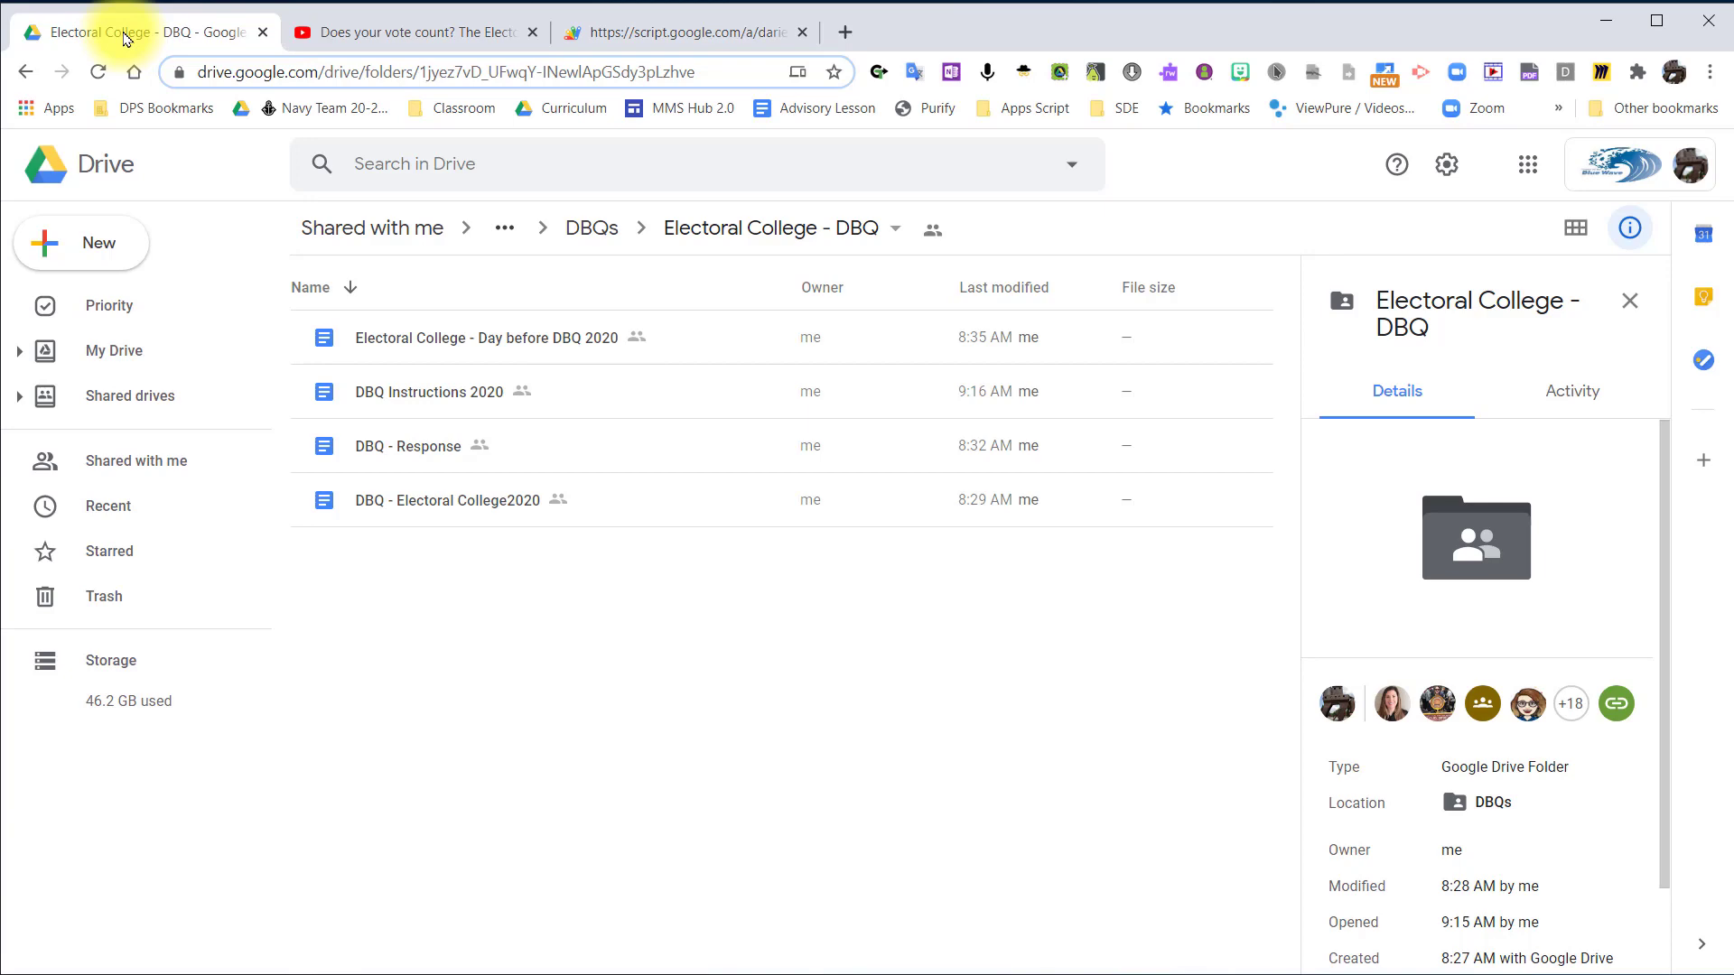
Start a new assignment in Rubric Hero and select the active course Per 1 - Social Studies - 2020-21.
click(375, 35)
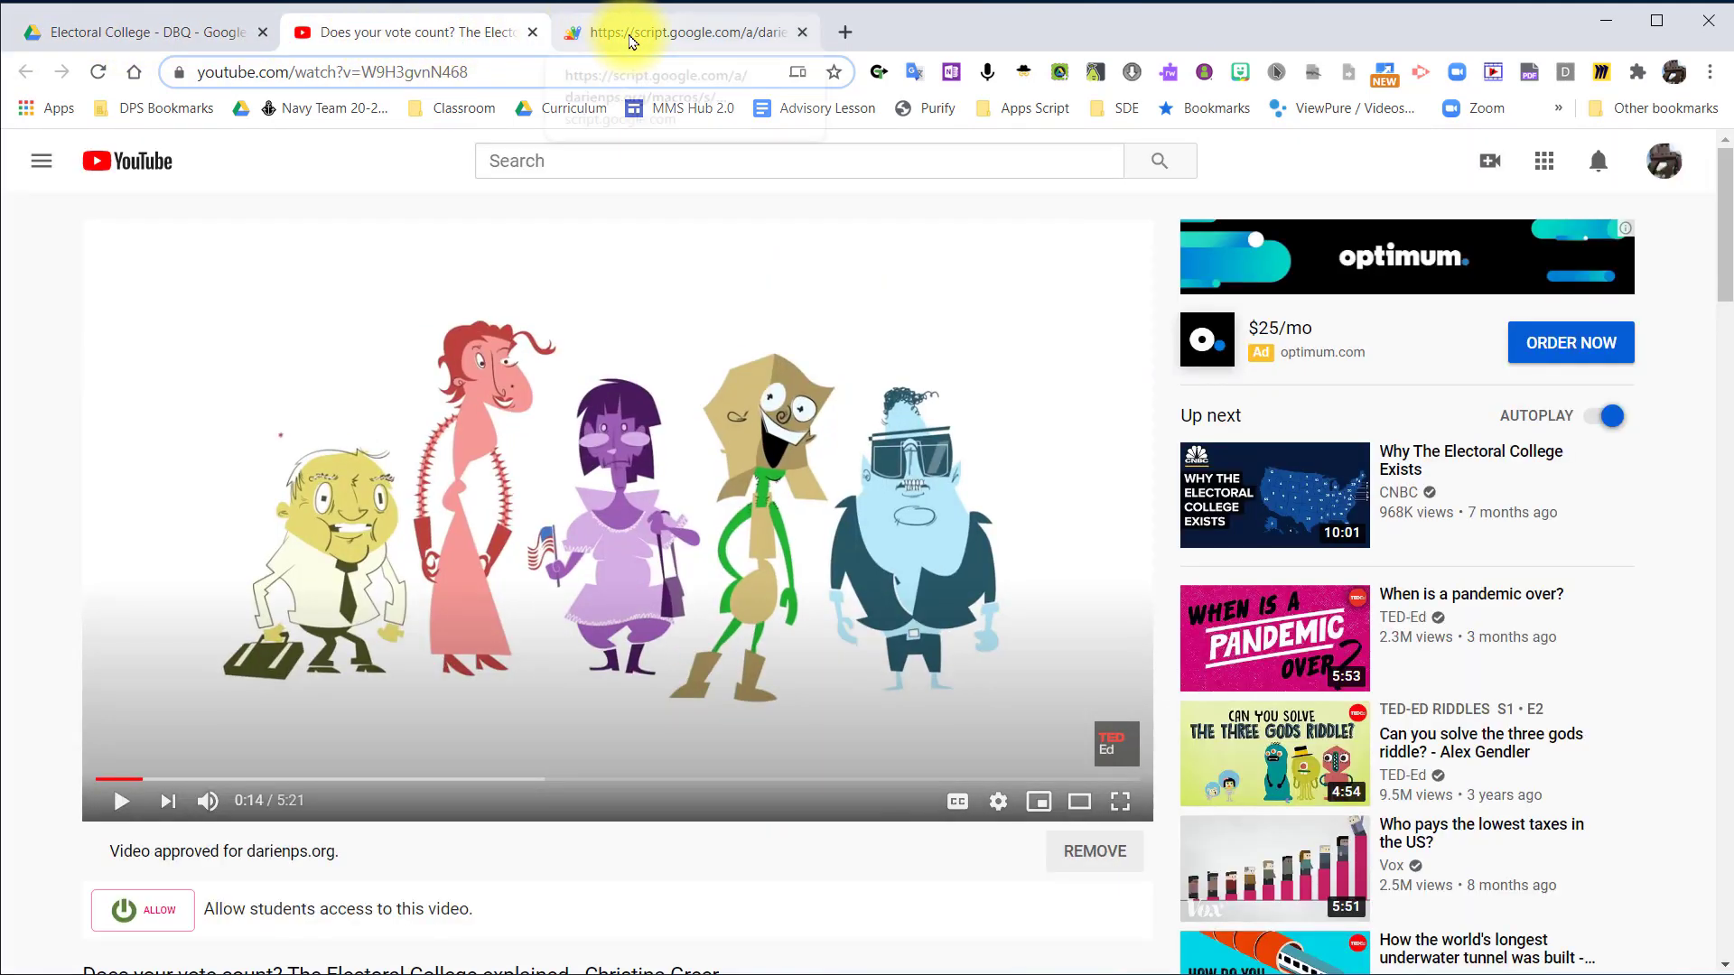
click(629, 37)
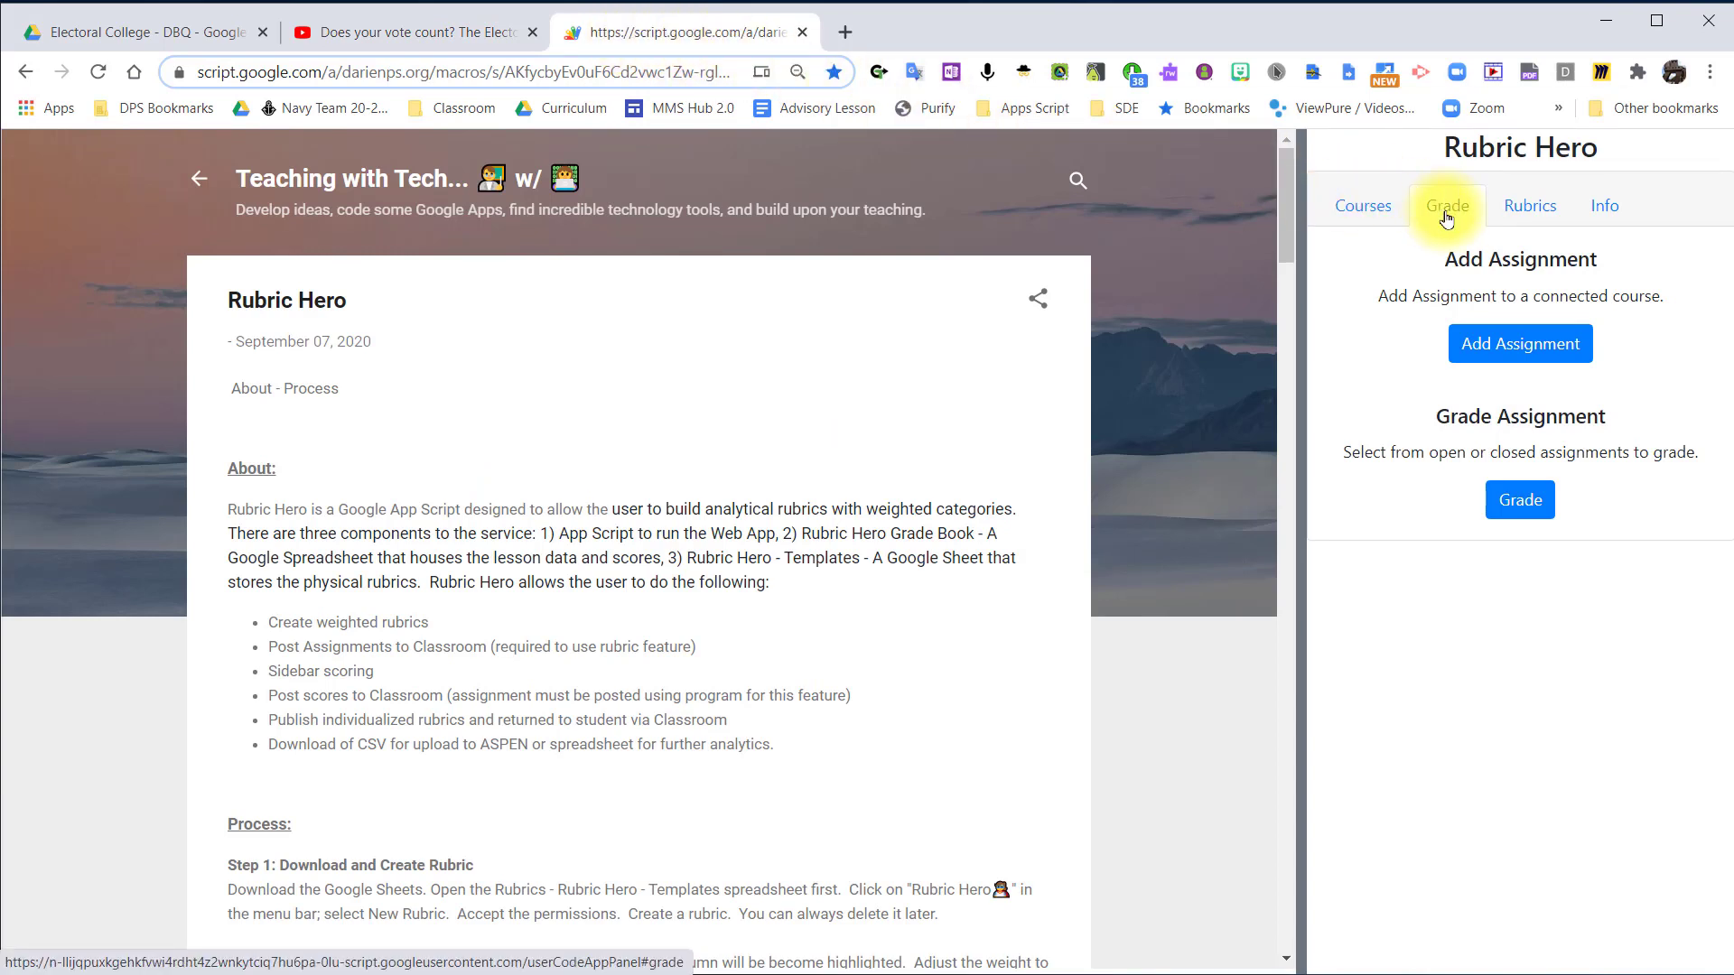
click(1485, 355)
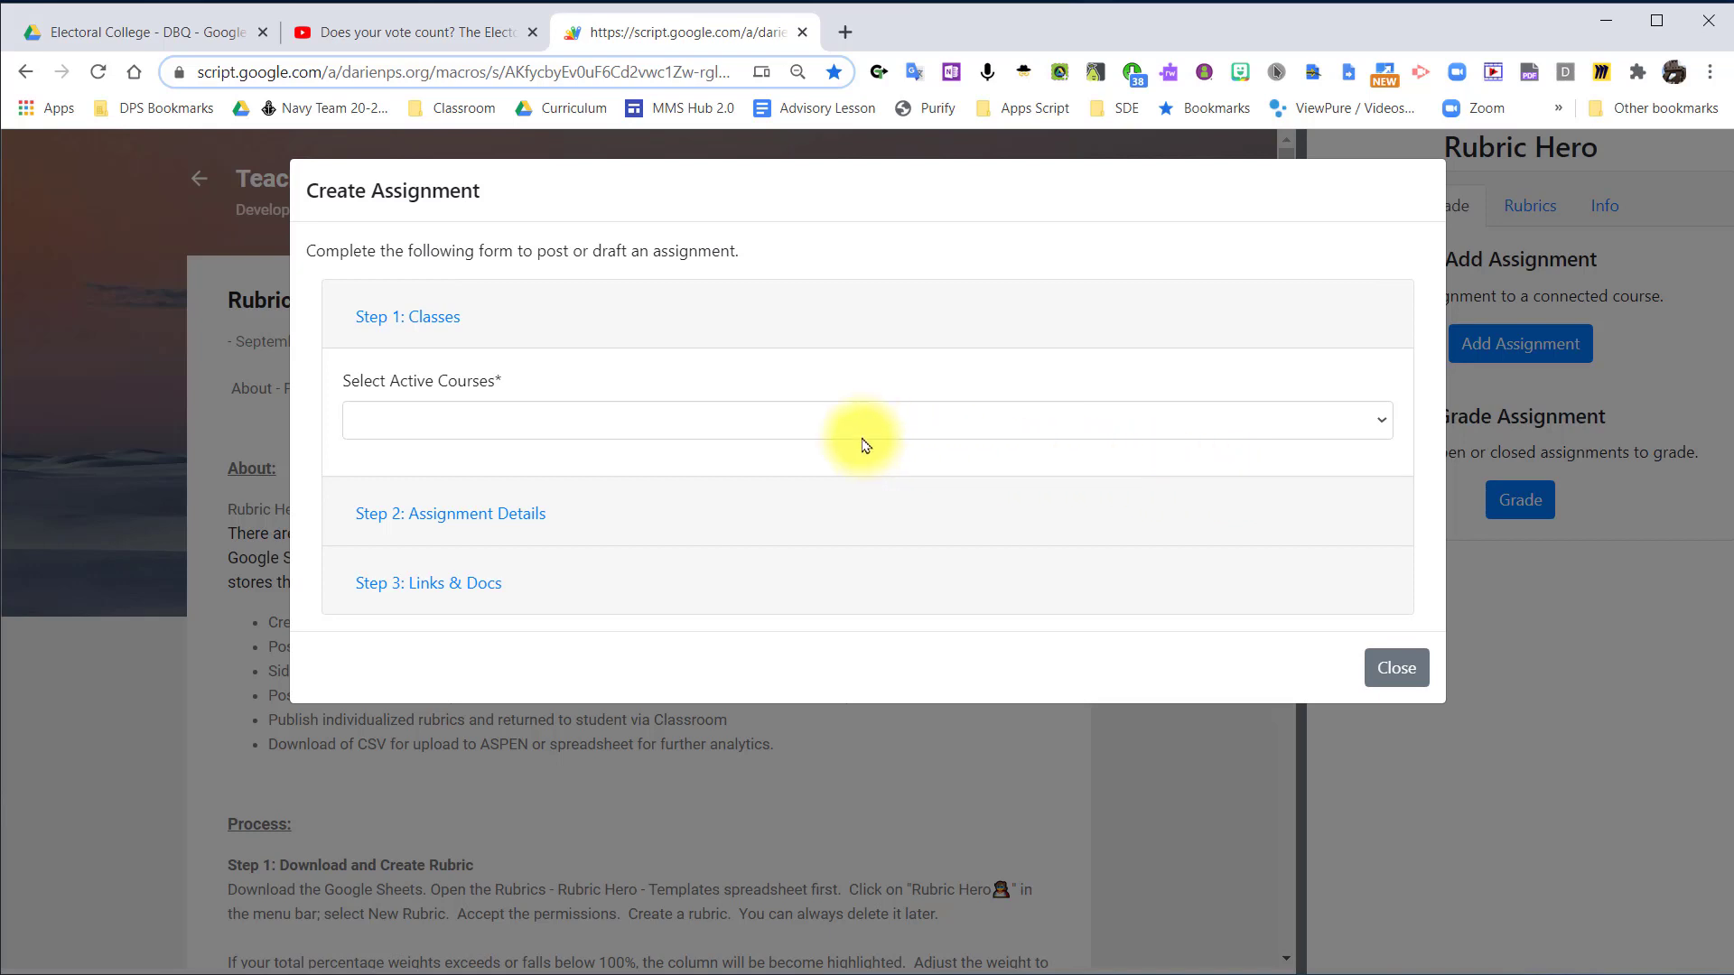
click(729, 431)
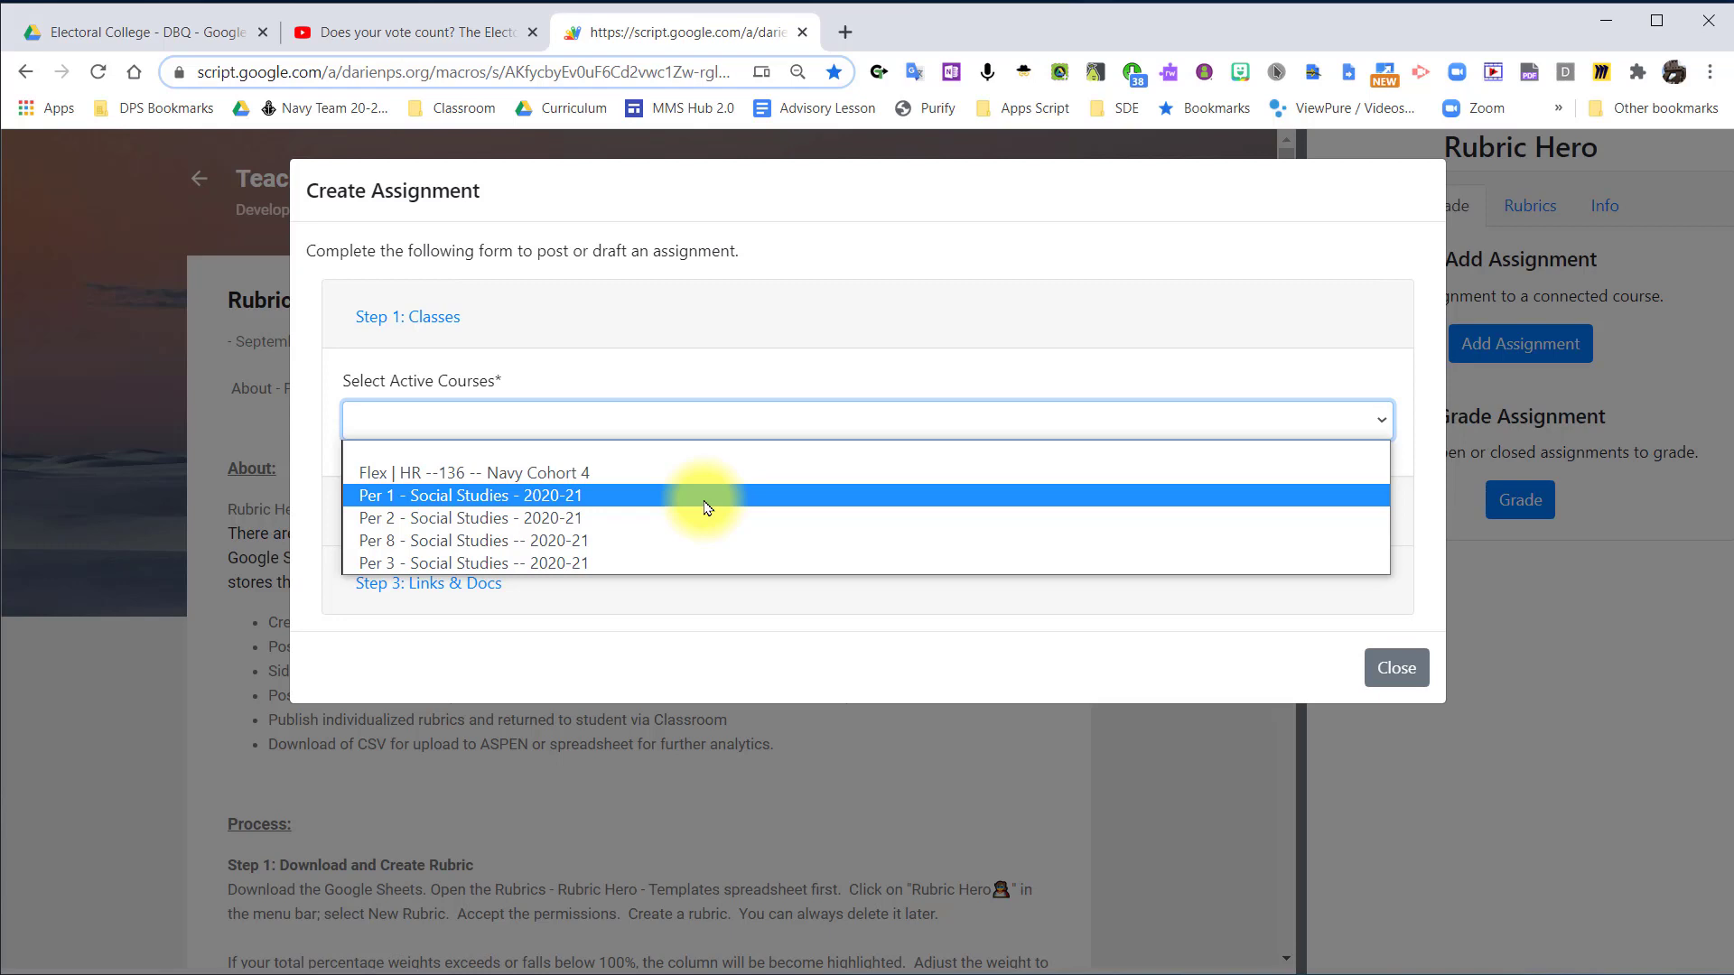
click(707, 509)
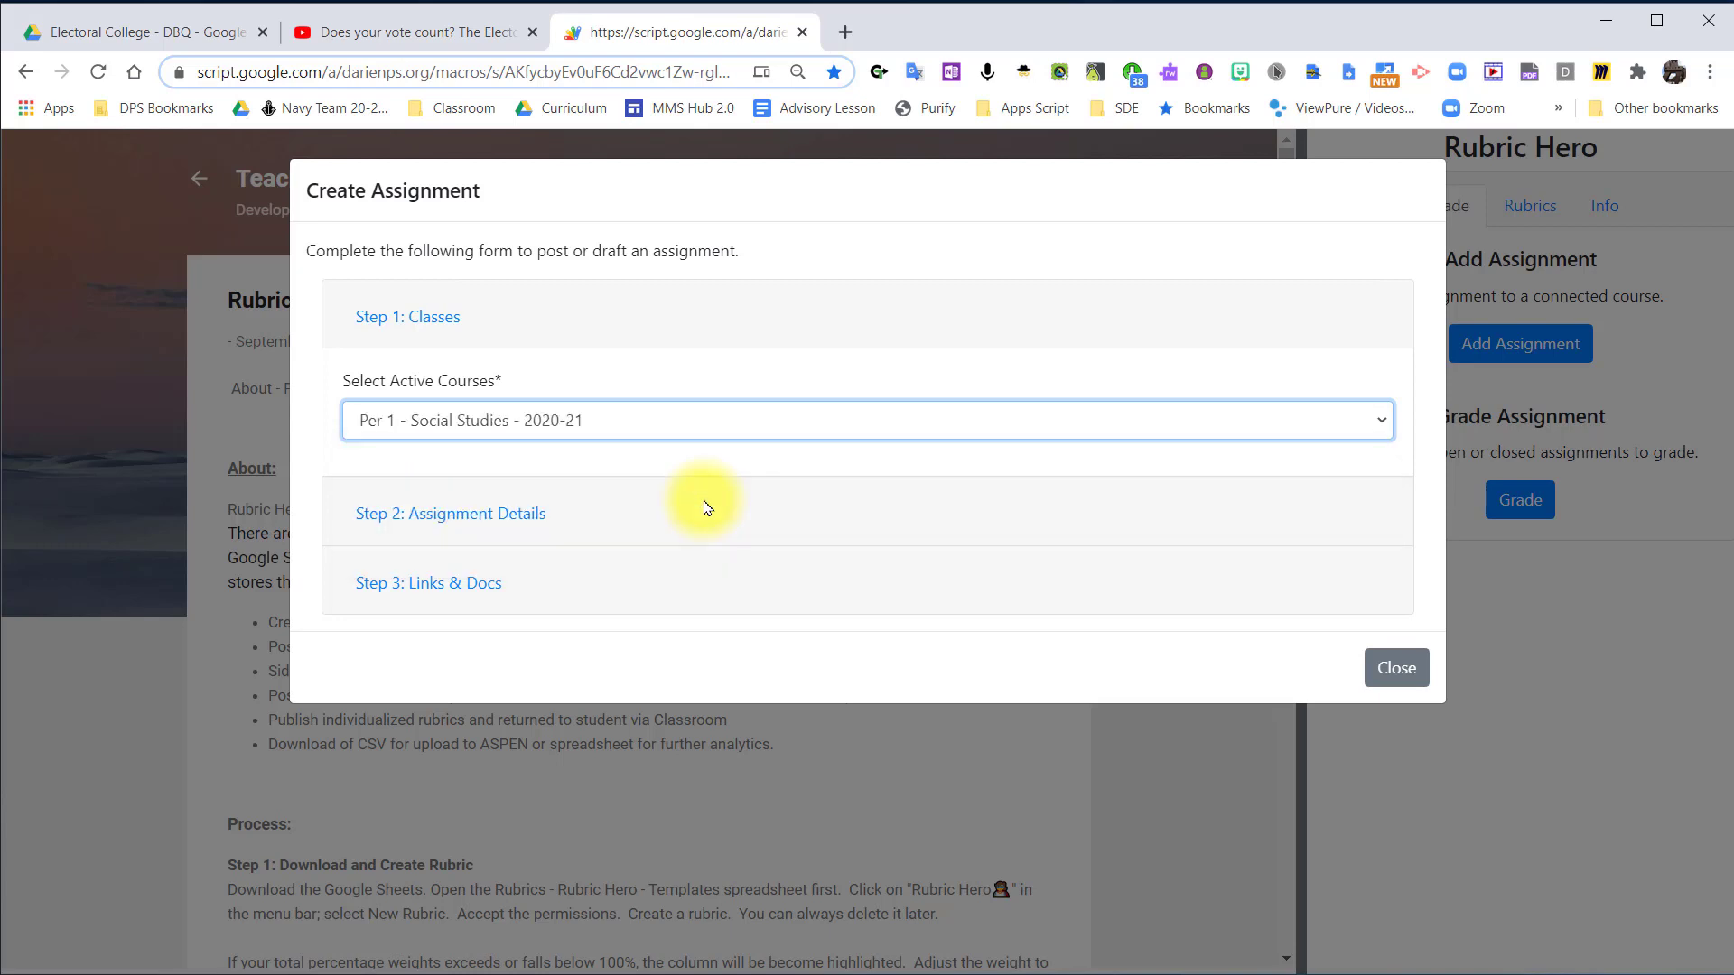
Enter "#004 - DBQ Benchmark" as the assignment title in the assignment details.
click(490, 515)
click(555, 485)
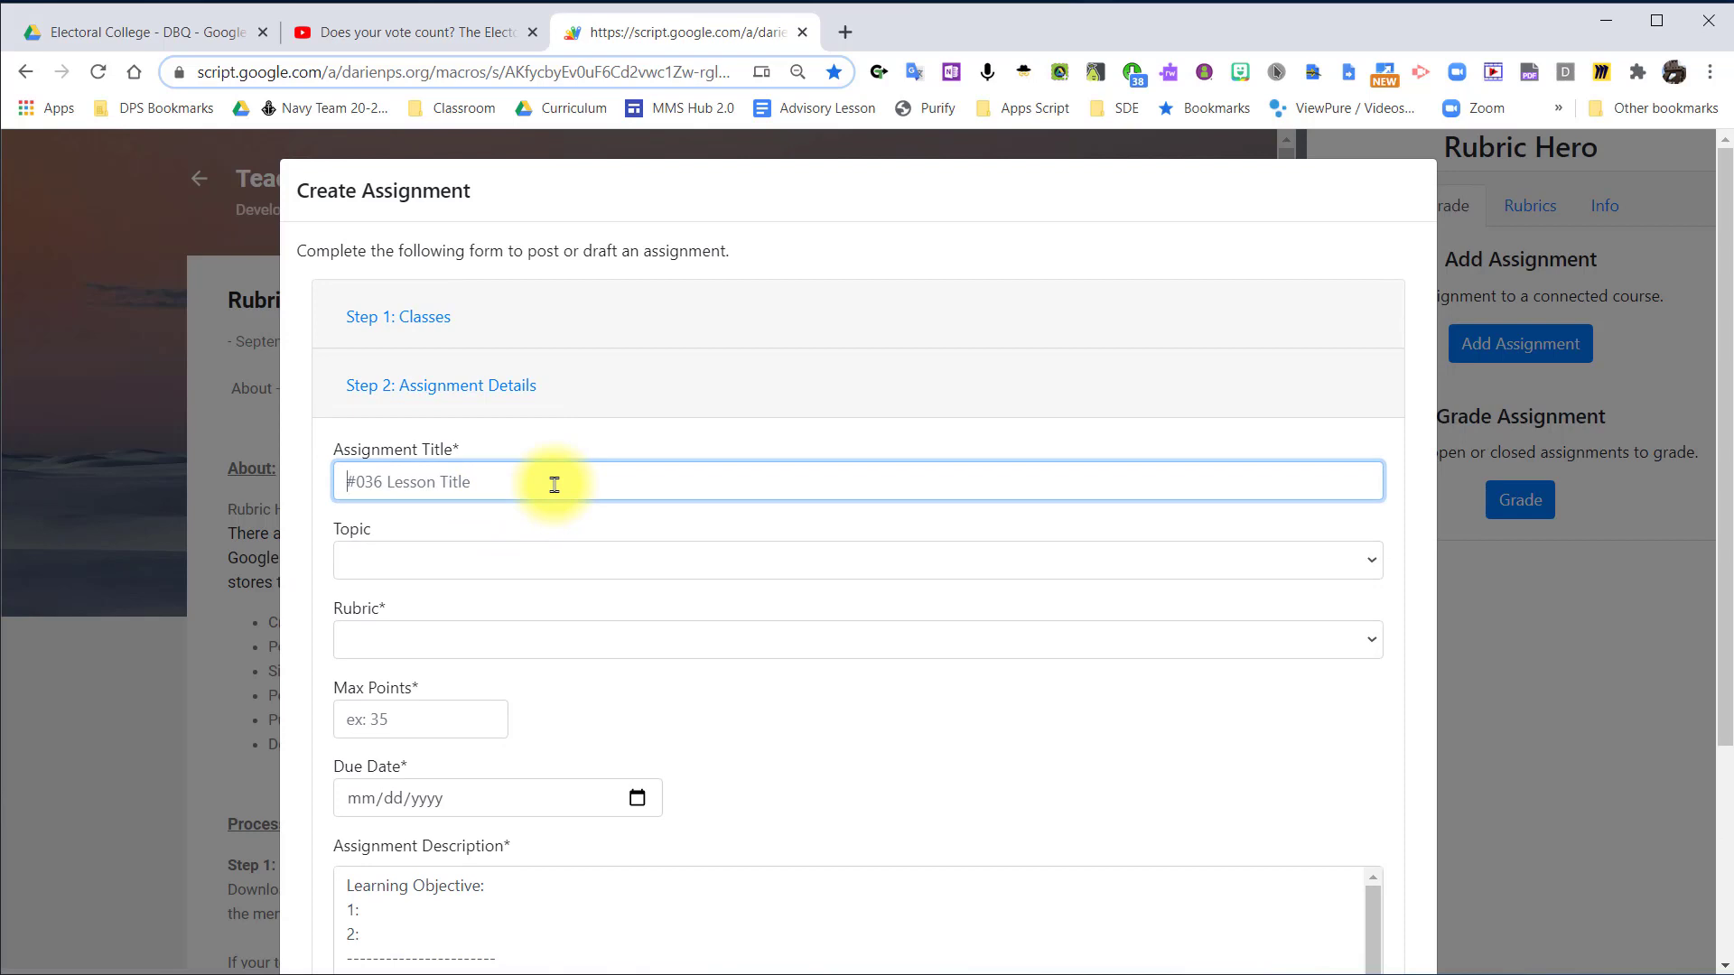
text(#)
text( DBQ)
key(ctrl+Left)
key(Left)
text(004 D)
text(BQ Benchmark)
key(Right)
key(Right)
text(-)
click(452, 555)
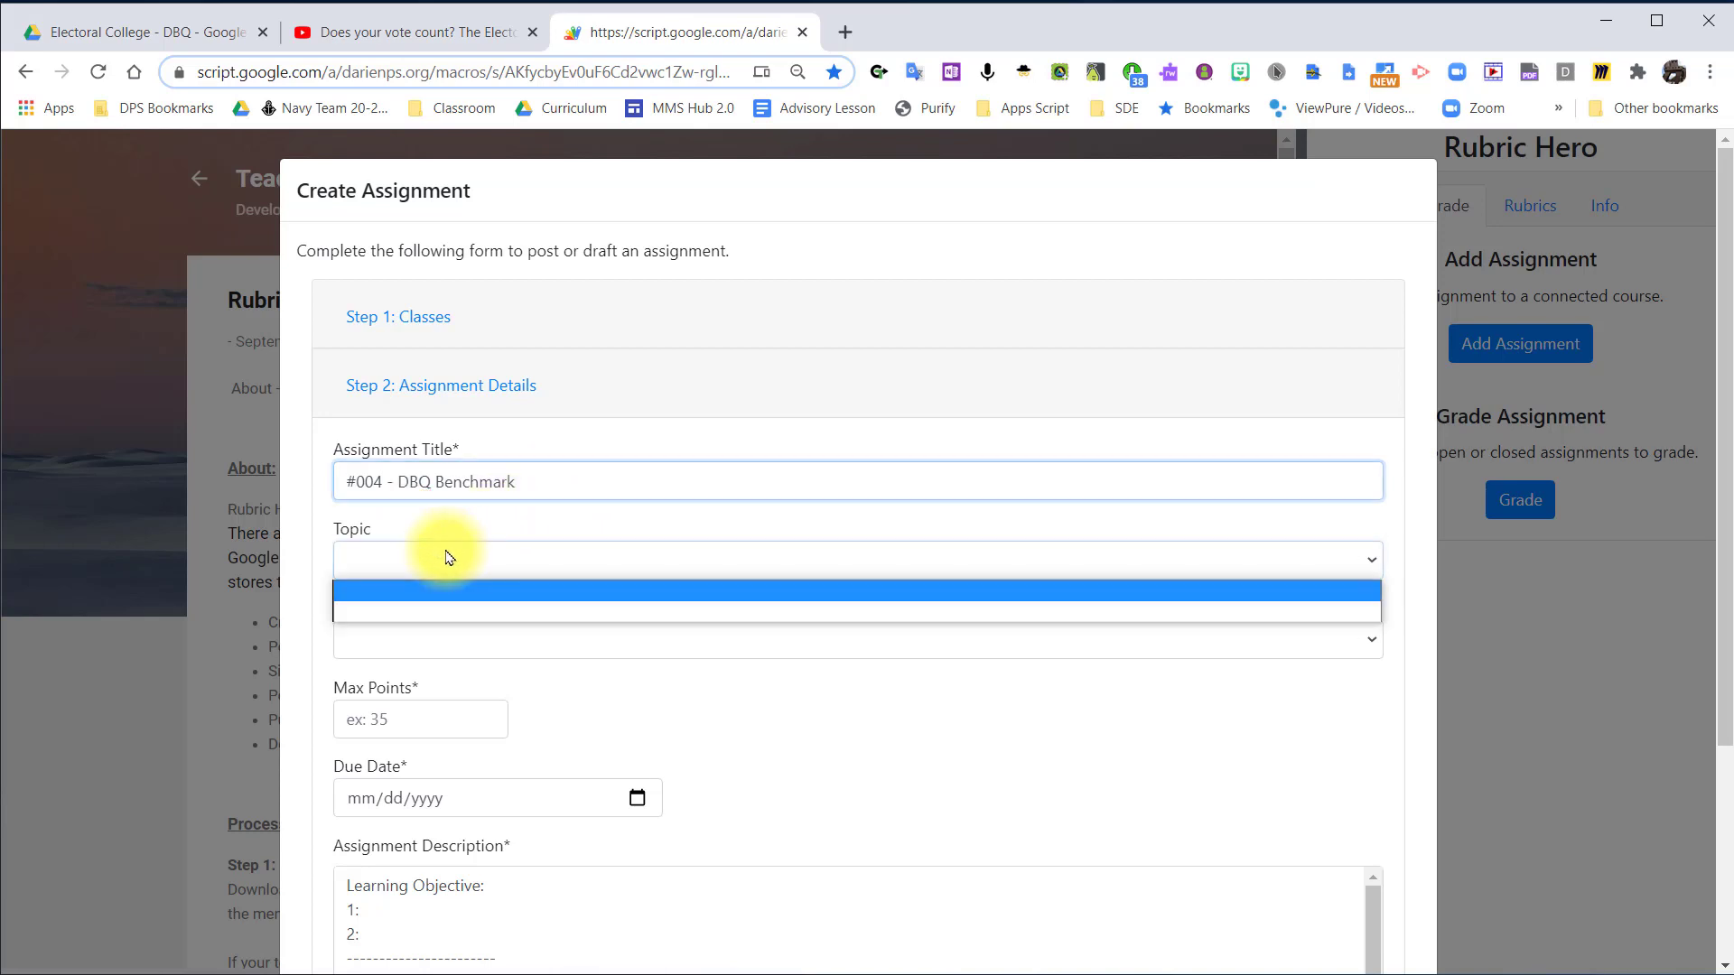
click(456, 556)
click(479, 562)
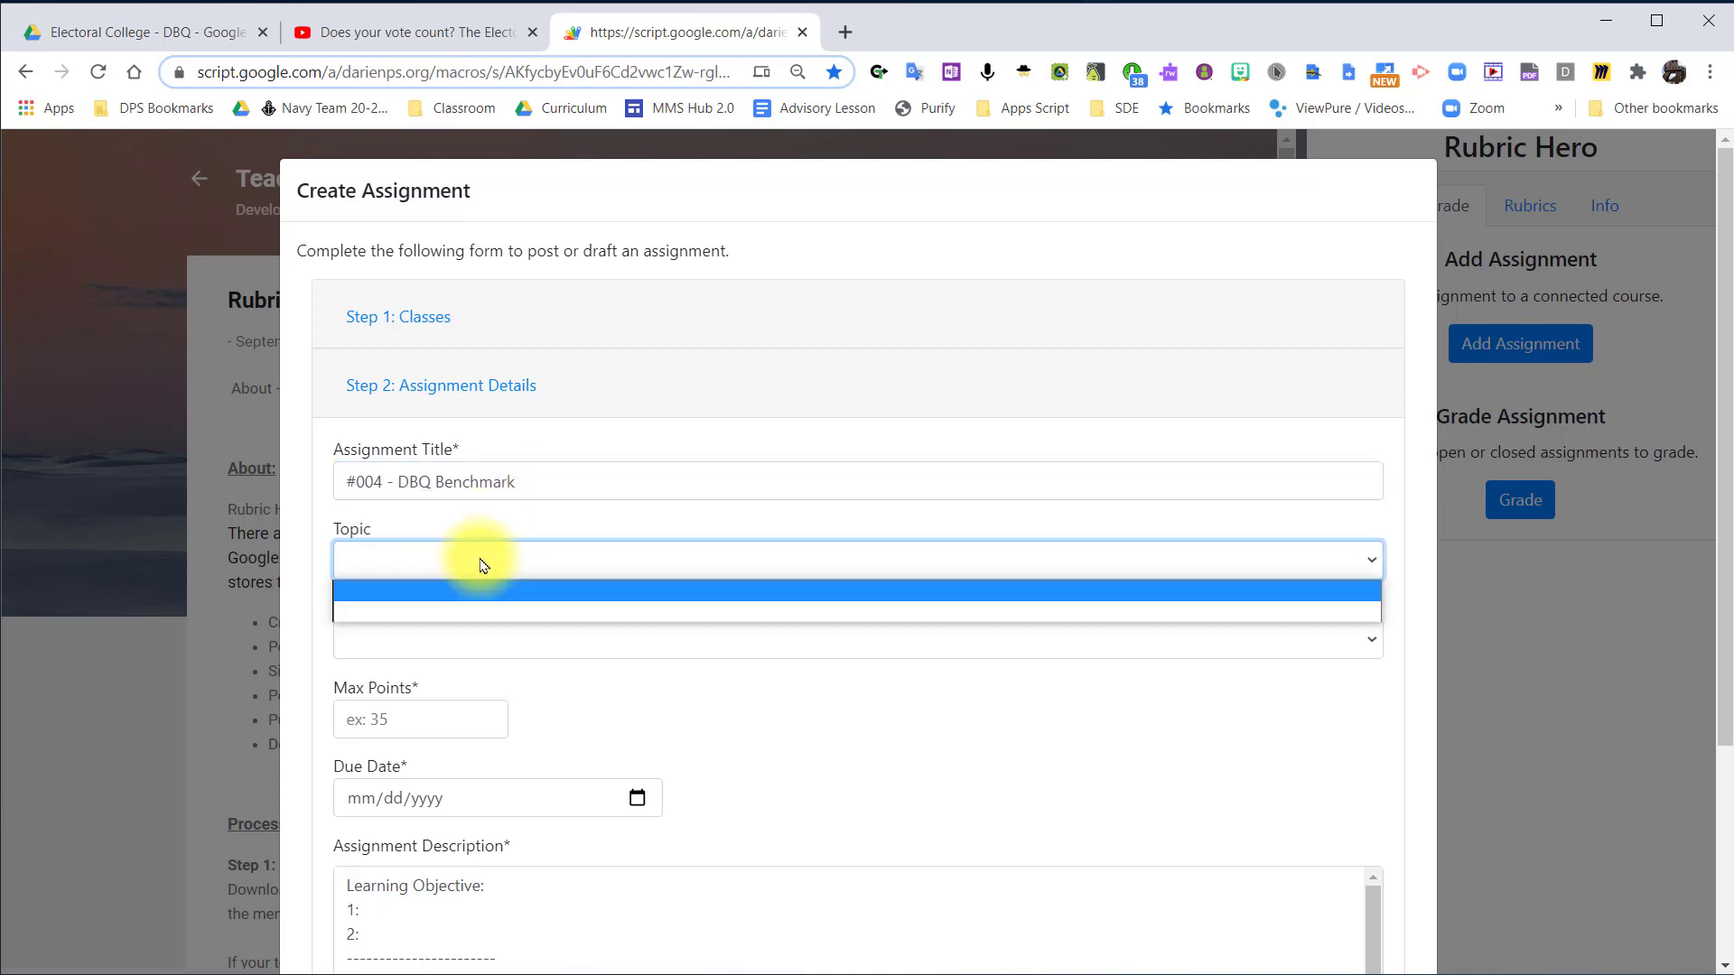
click(494, 515)
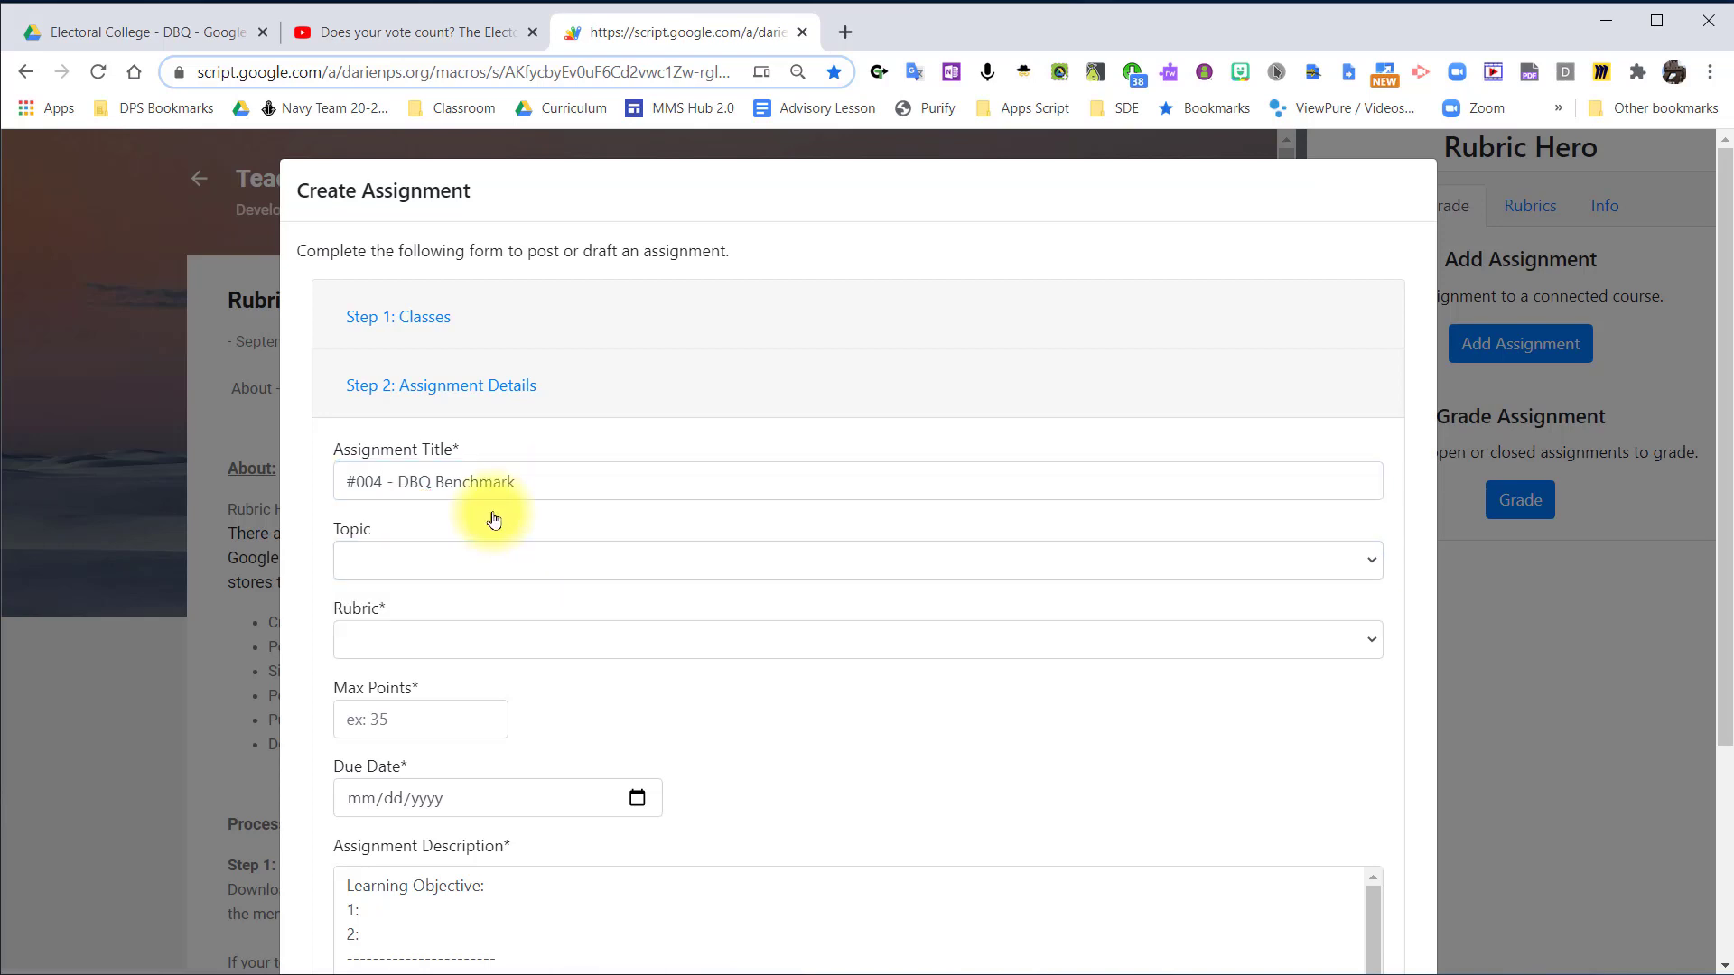
Choose the DBQ rubric for the assignment and set the maximum points to 0.
click(428, 646)
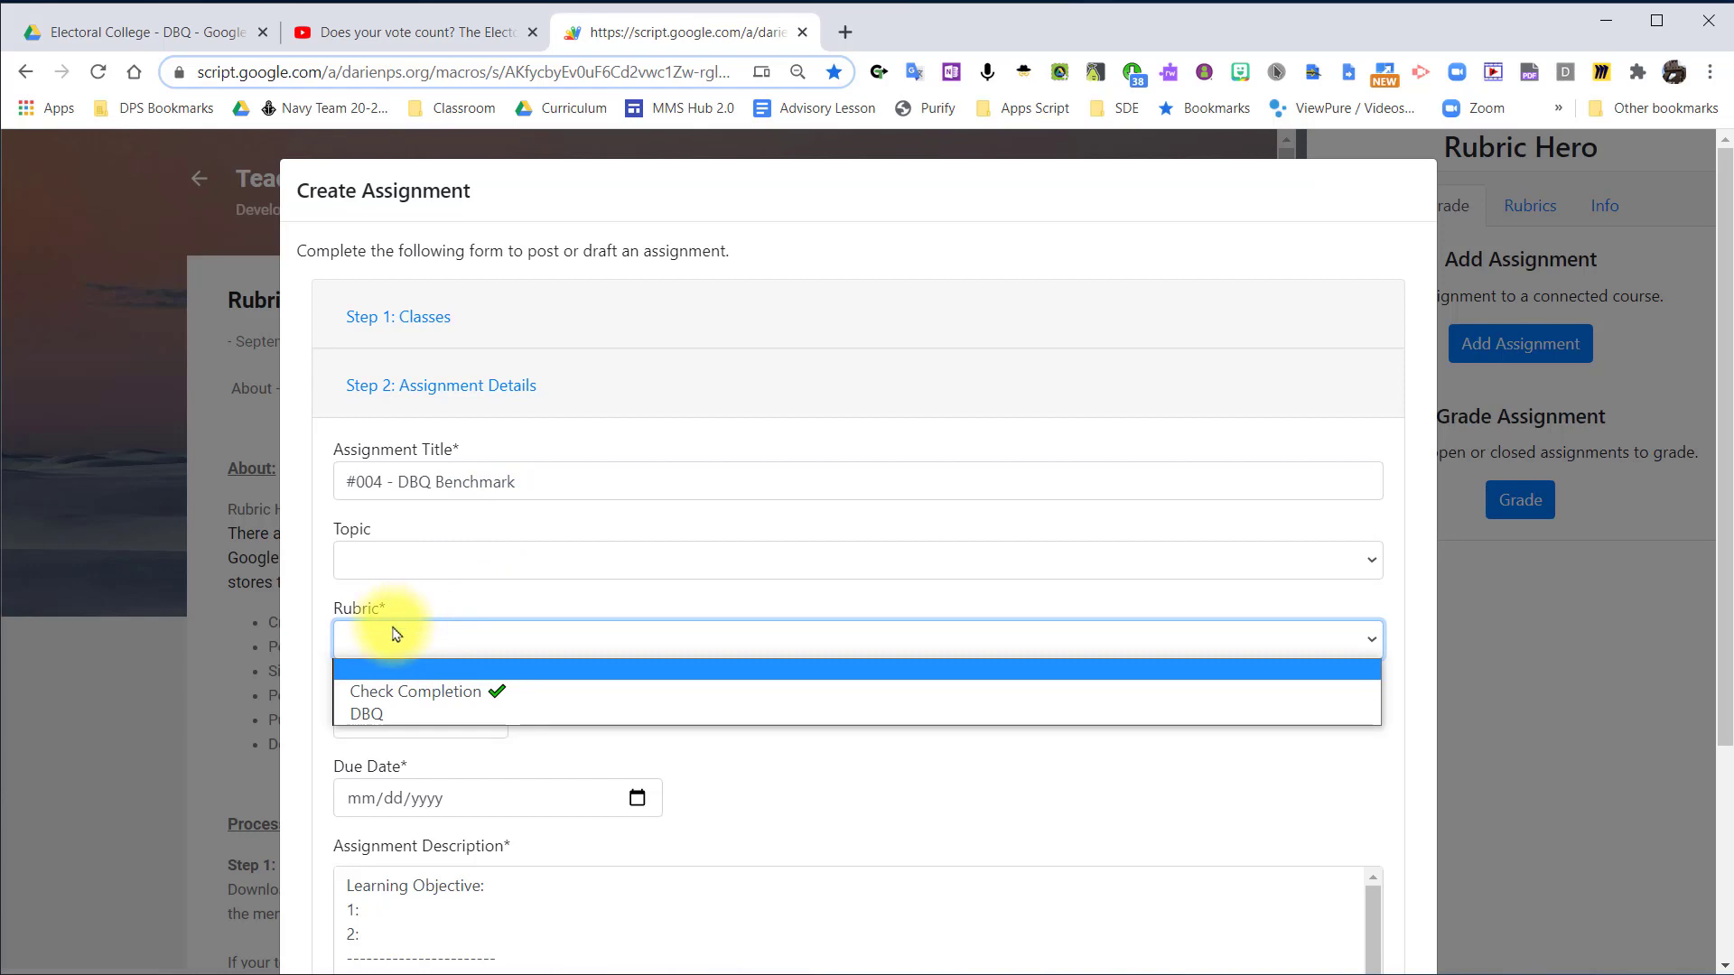
click(387, 714)
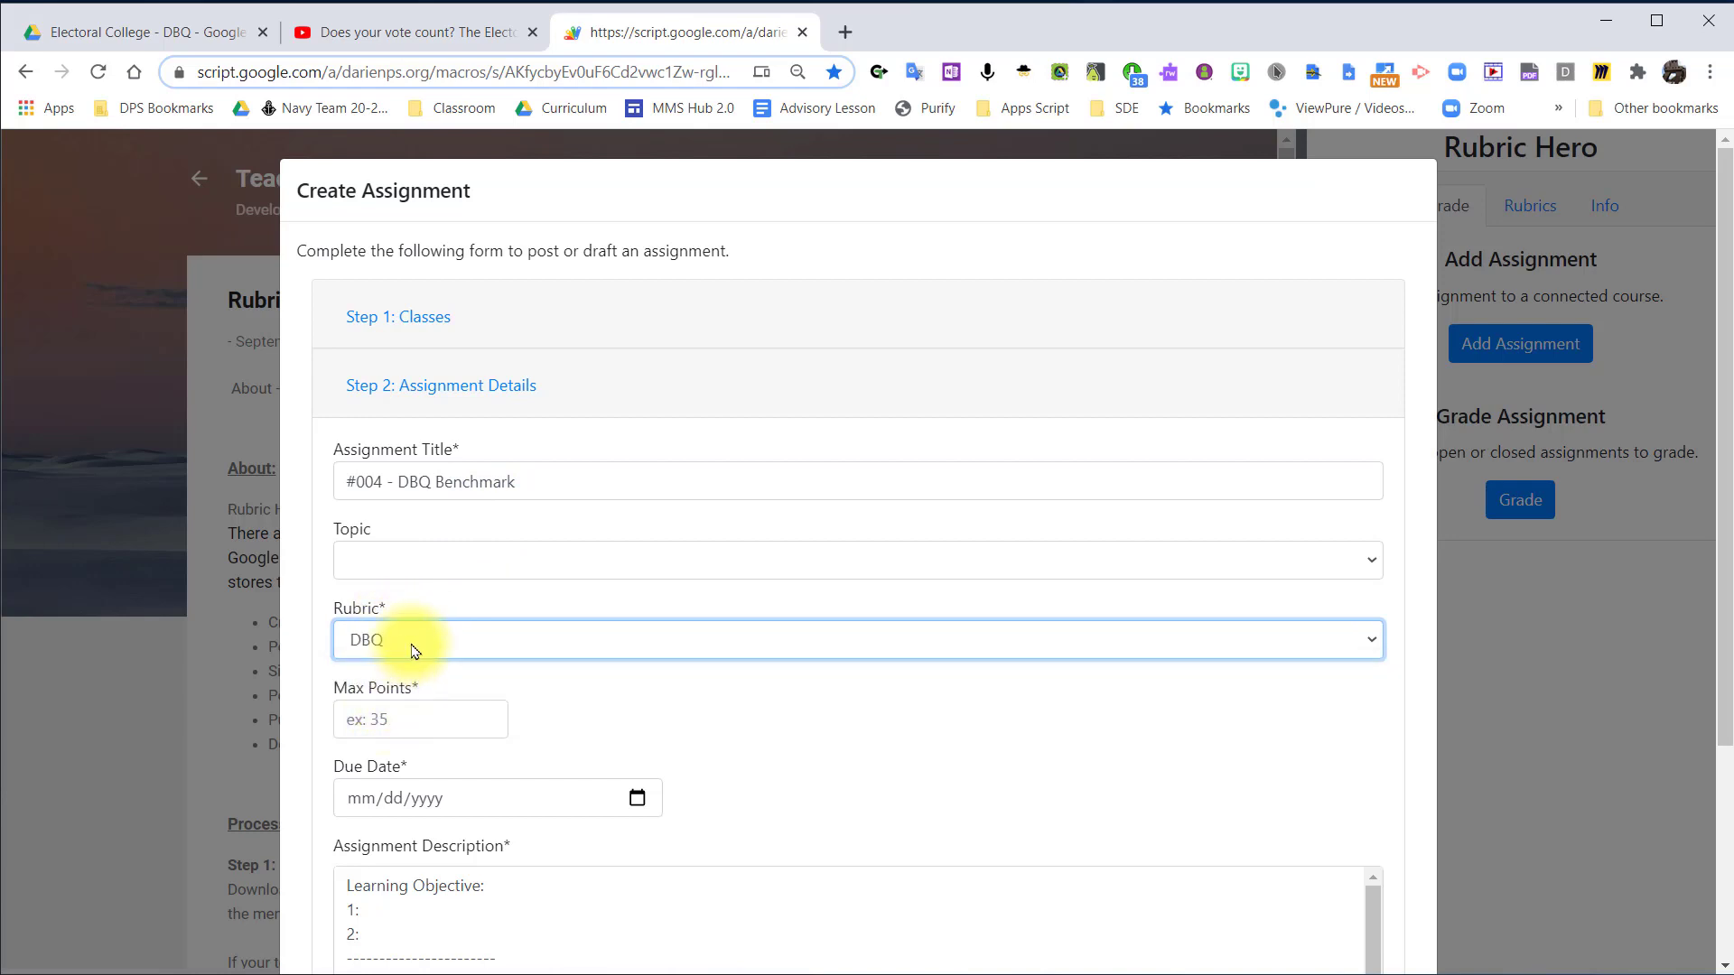
click(457, 720)
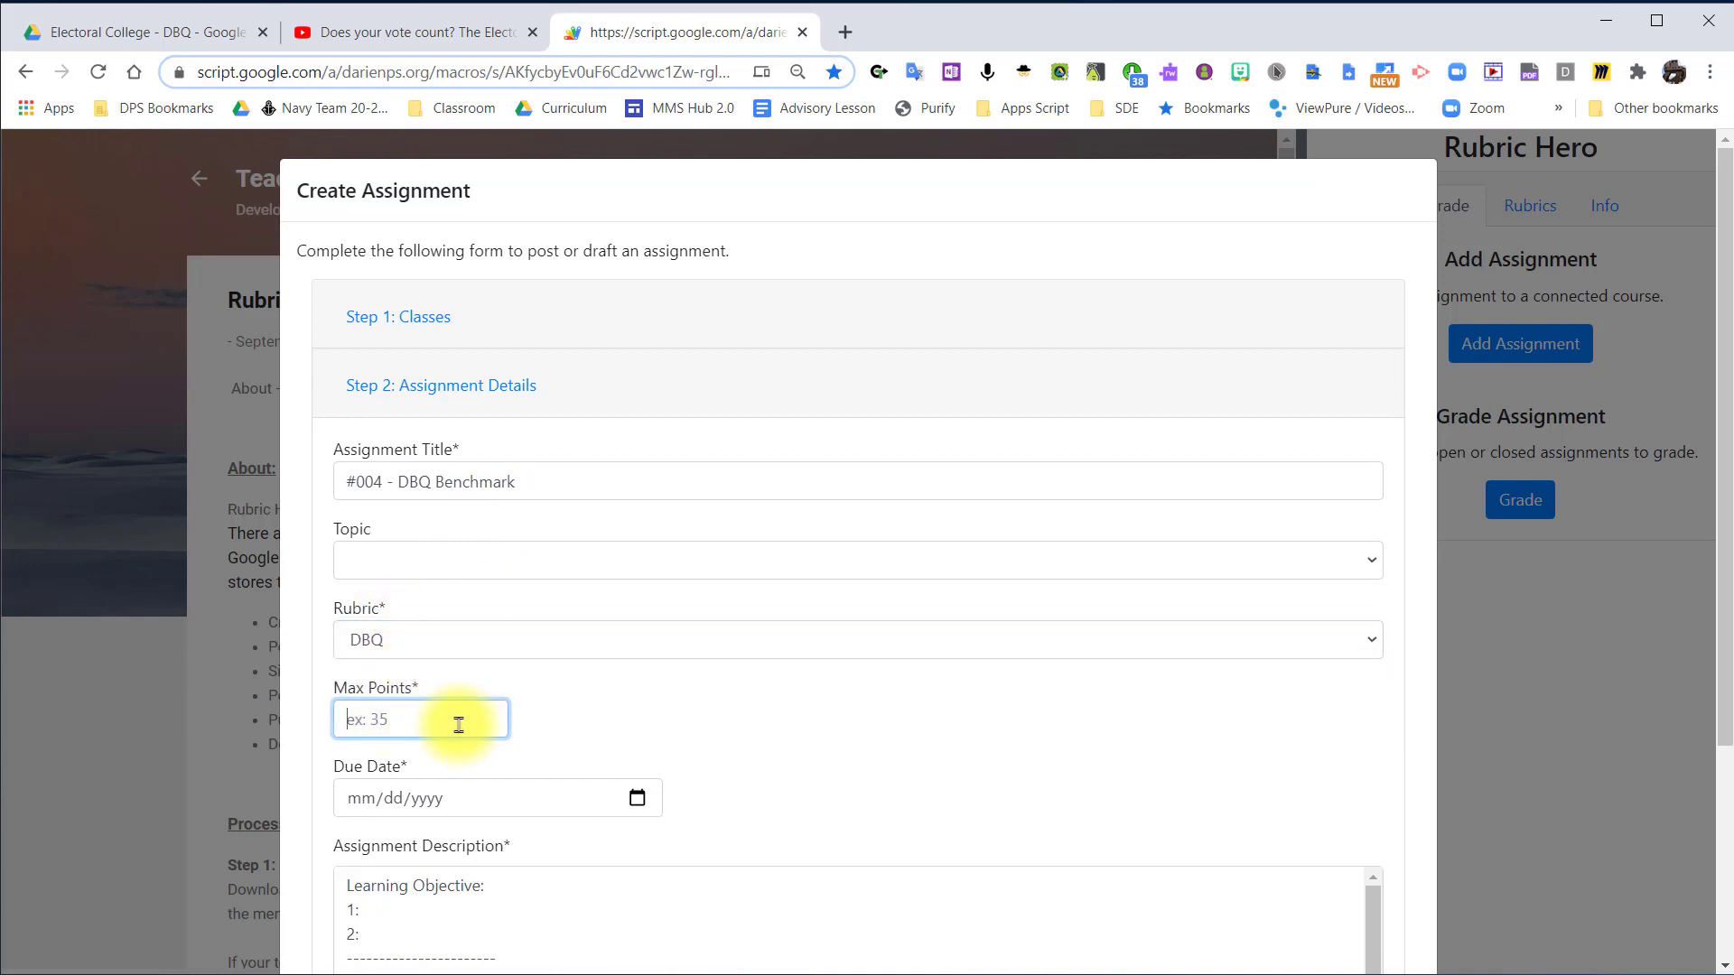
text(0)
Set the assignment's due date to 09/15/2020.
click(890, 735)
scroll(892, 736, down, 2)
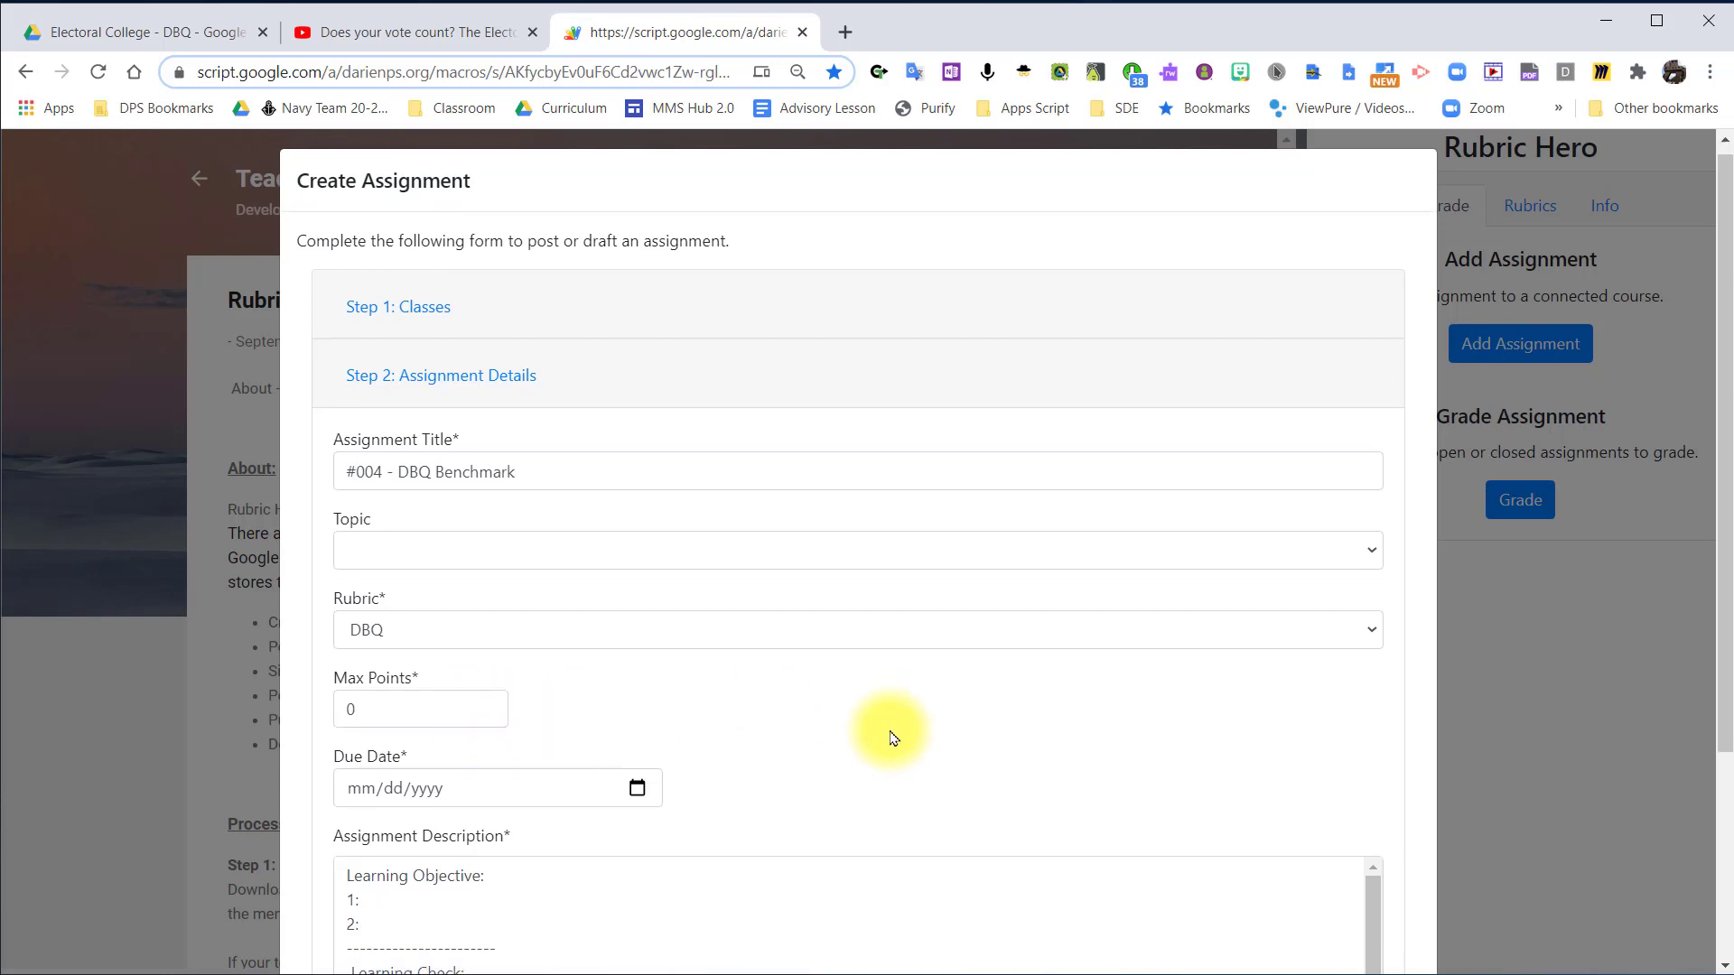
scroll(890, 737, up, 1)
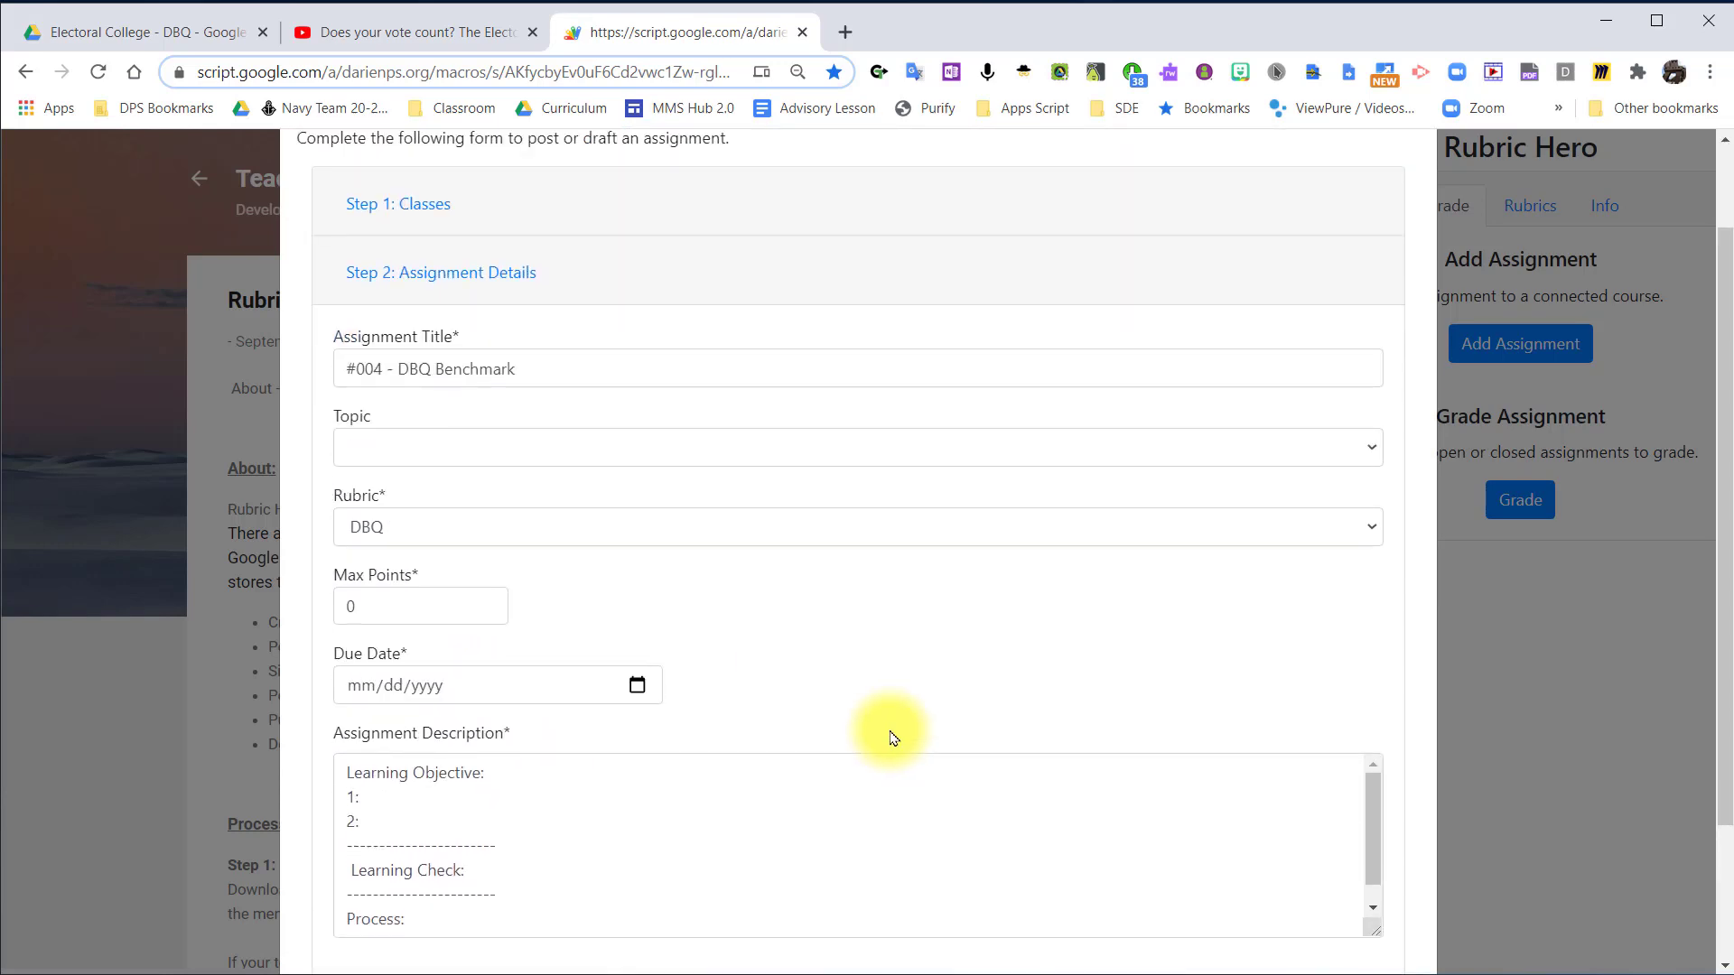
click(638, 687)
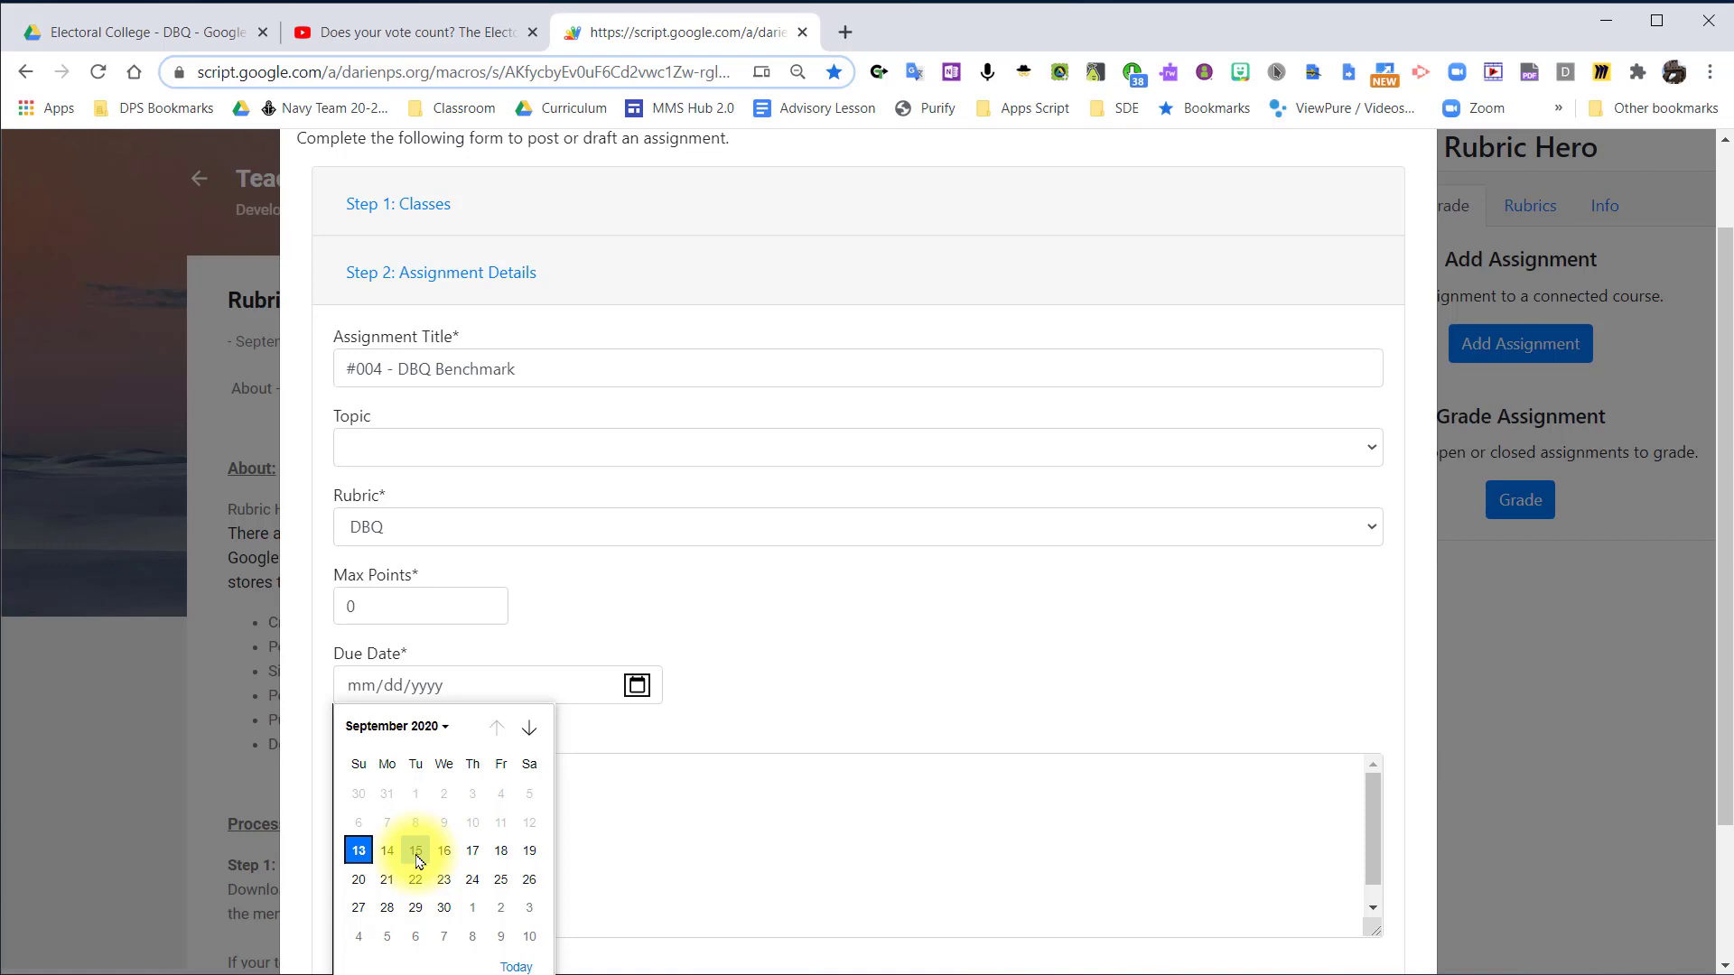
click(416, 853)
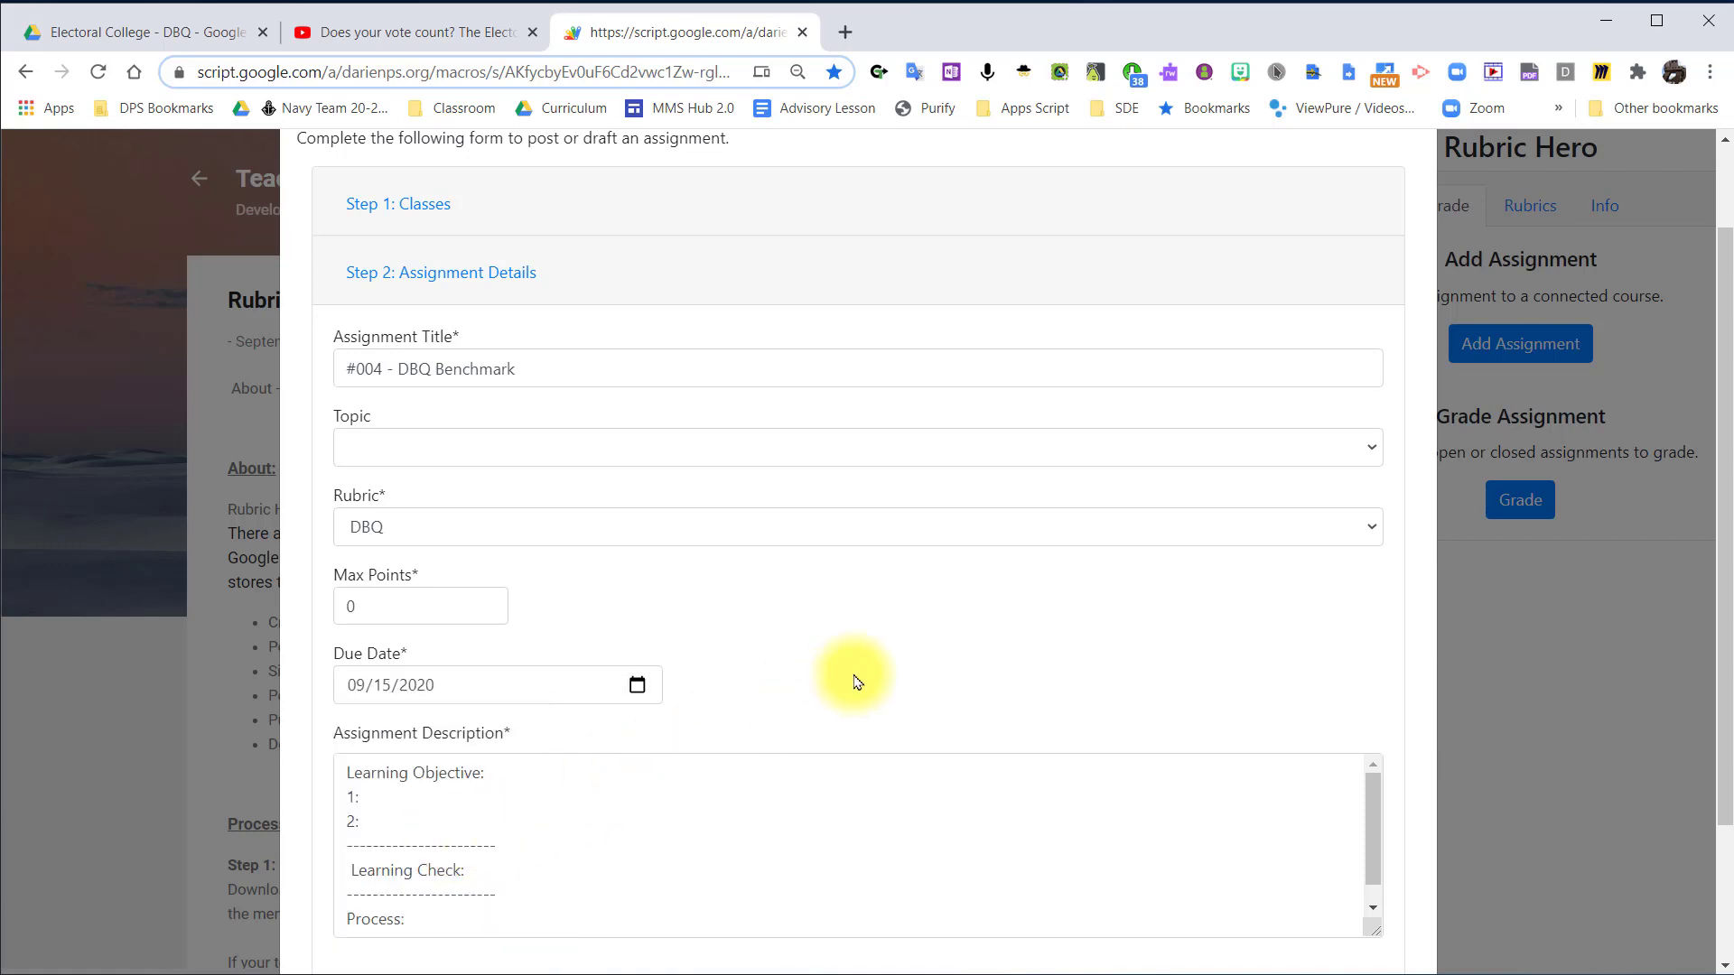
Fill in the two learning objectives in the description: "apply research skills;" and "create organized writing piece.".
scroll(856, 682, down, 2)
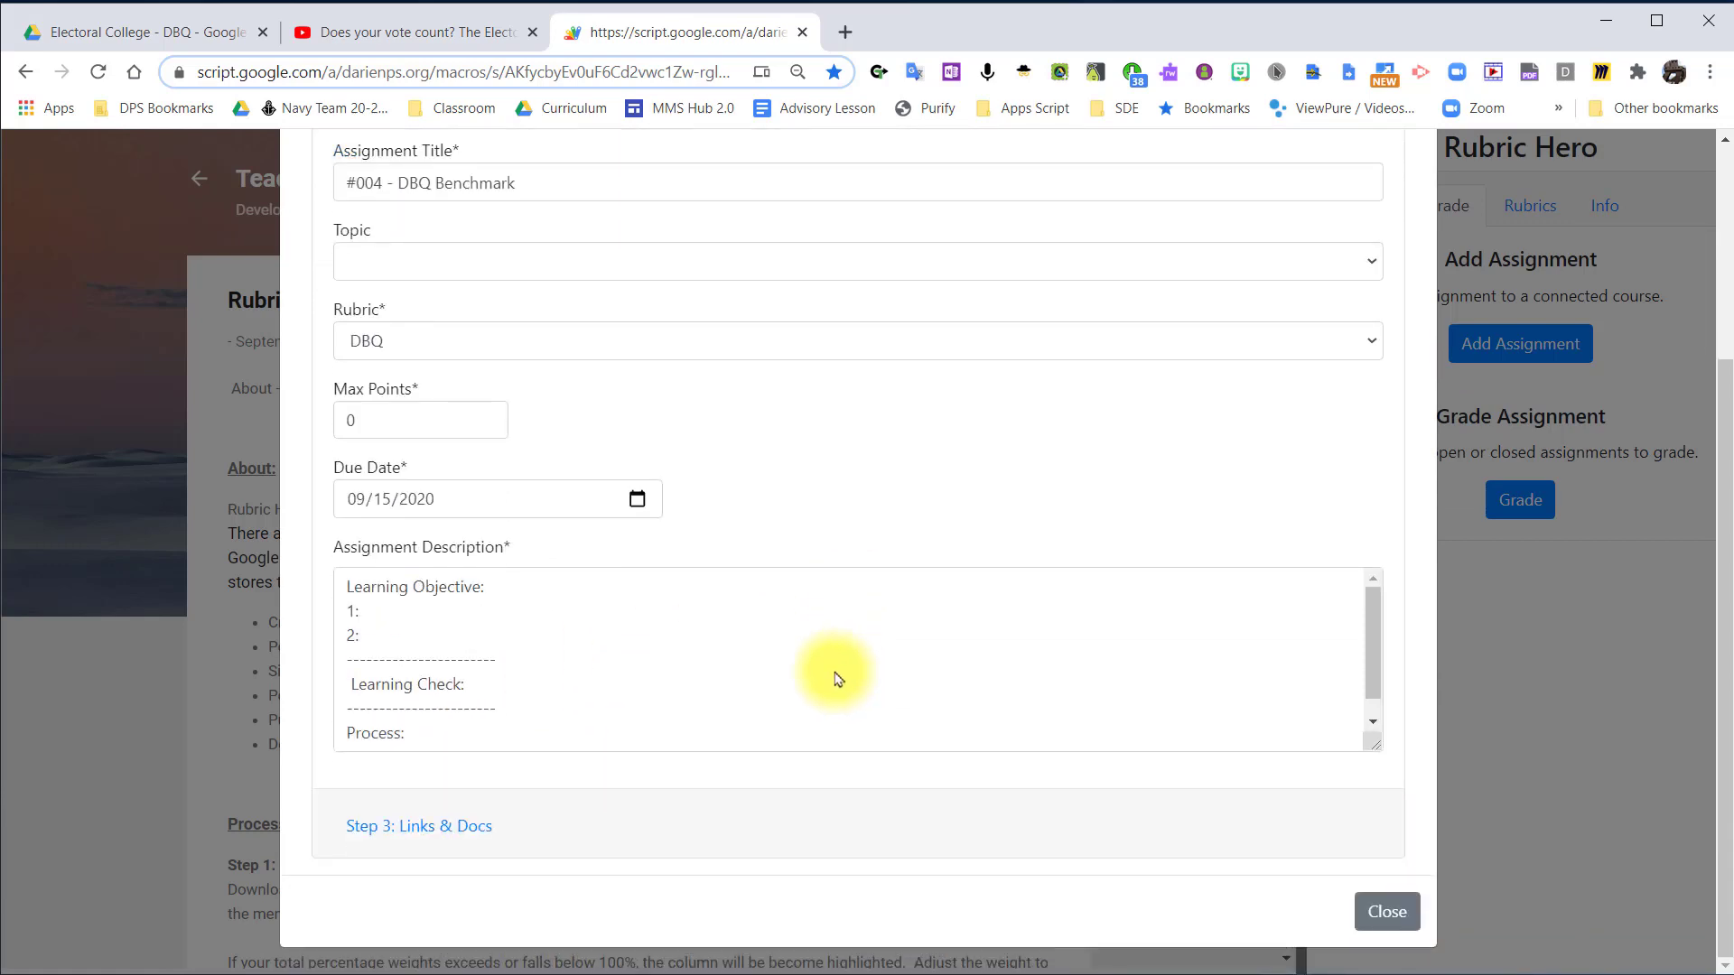
click(509, 619)
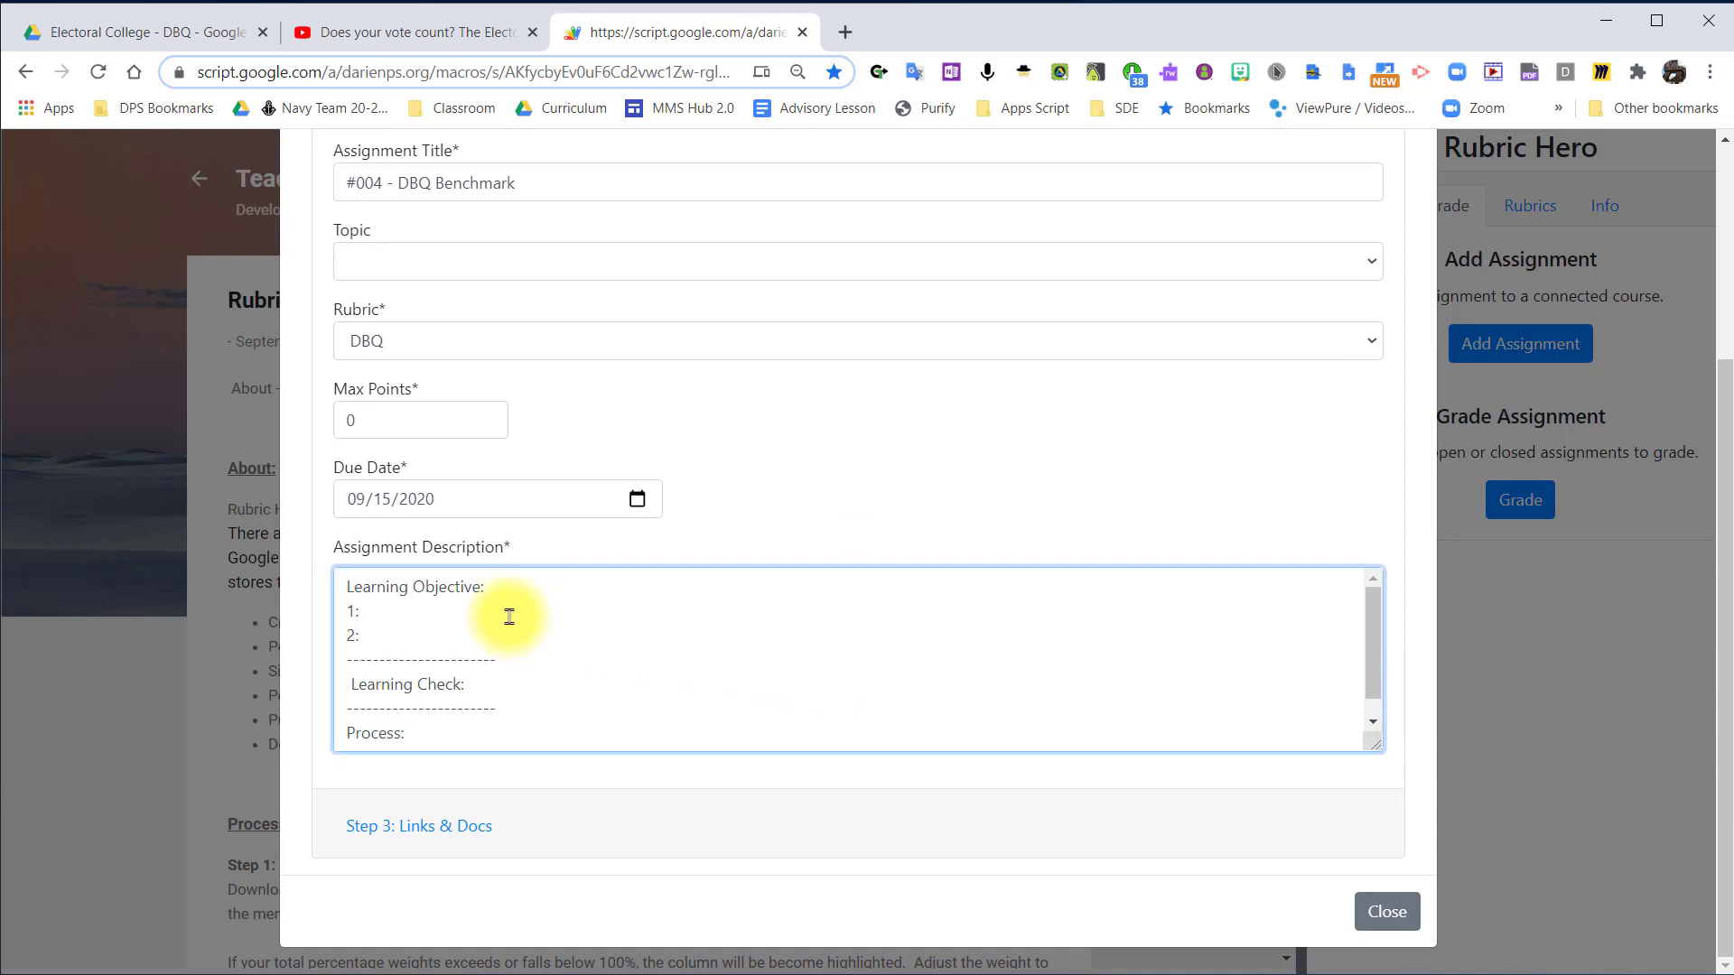
text(Demonstrate)
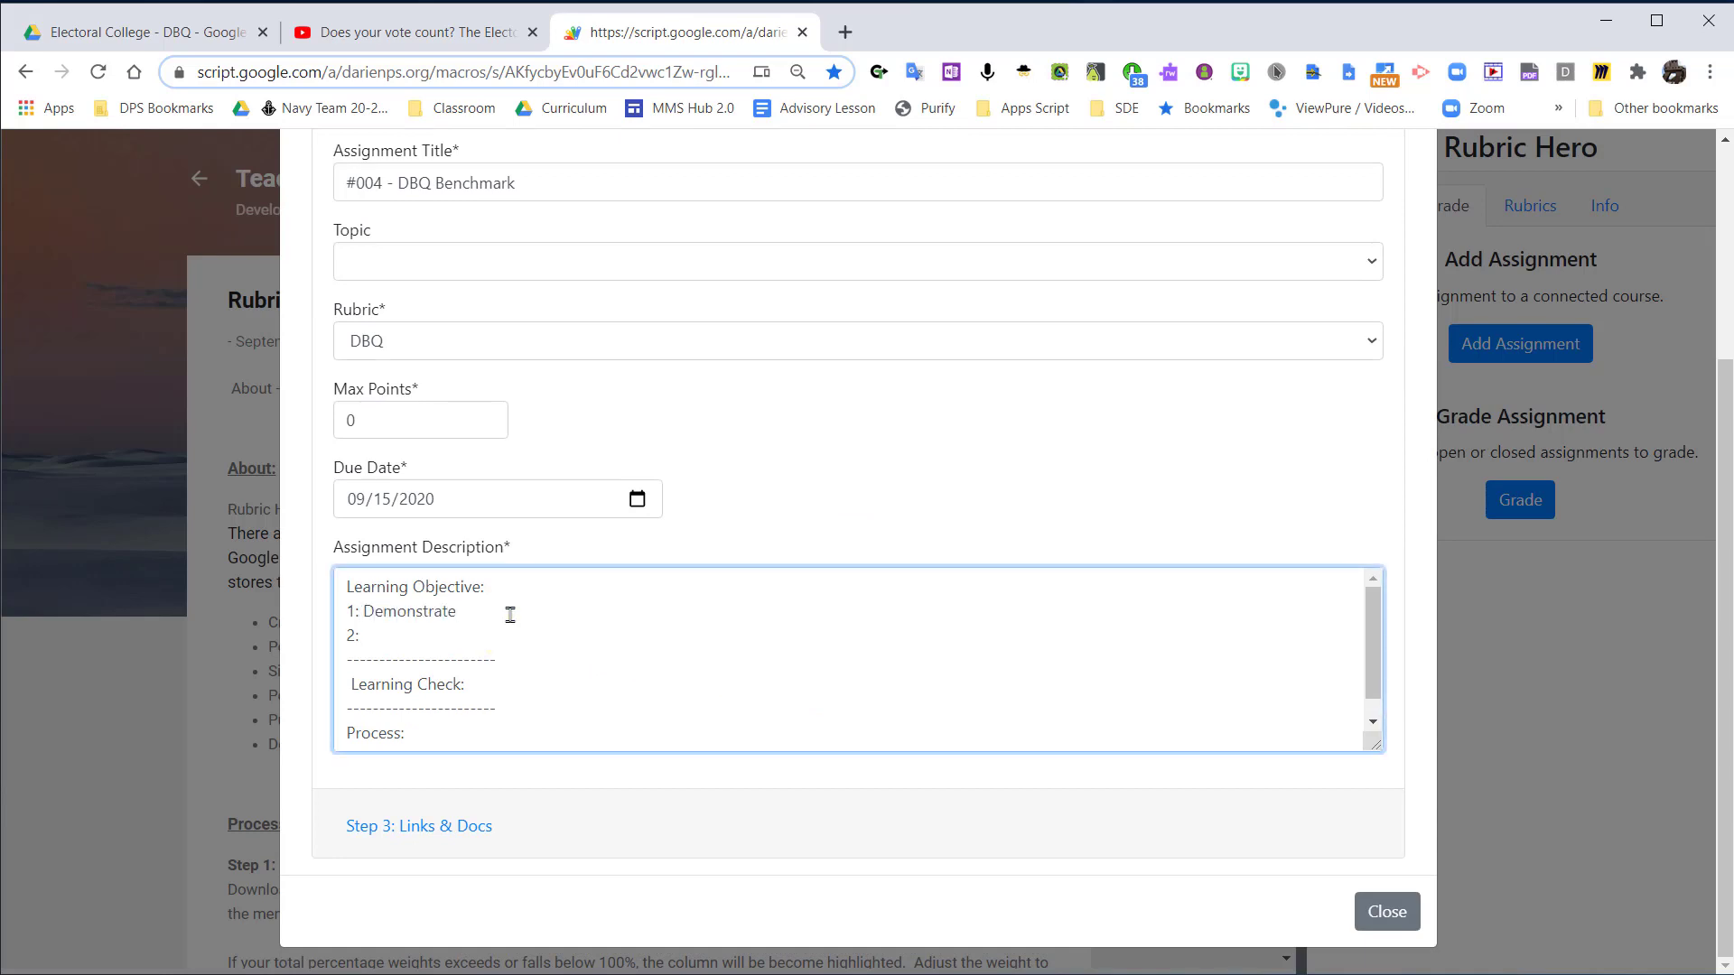
key(ctrl+BackSpace)
text(apply research skills create written arg)
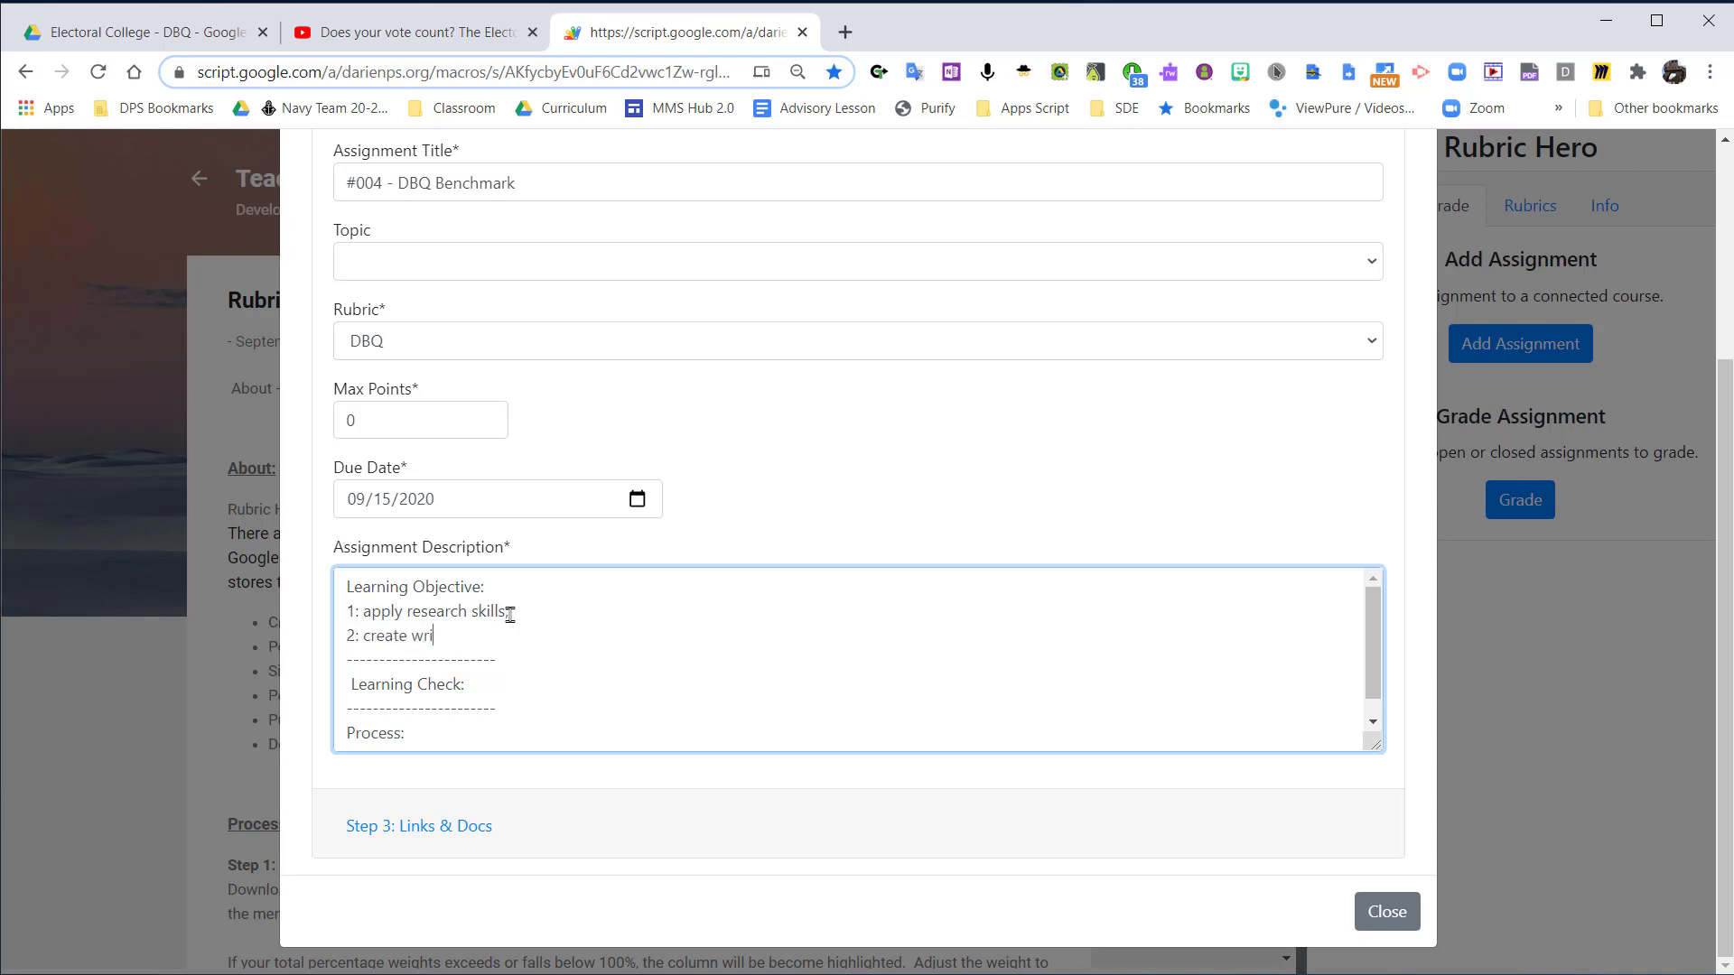
key(ctrl+BackSpace)
key(ctrl+BackSpace)
text(organized writing piece)
Enter "DBQ Submission" as the learning check in the assignment description.
scroll(511, 615, down, 1)
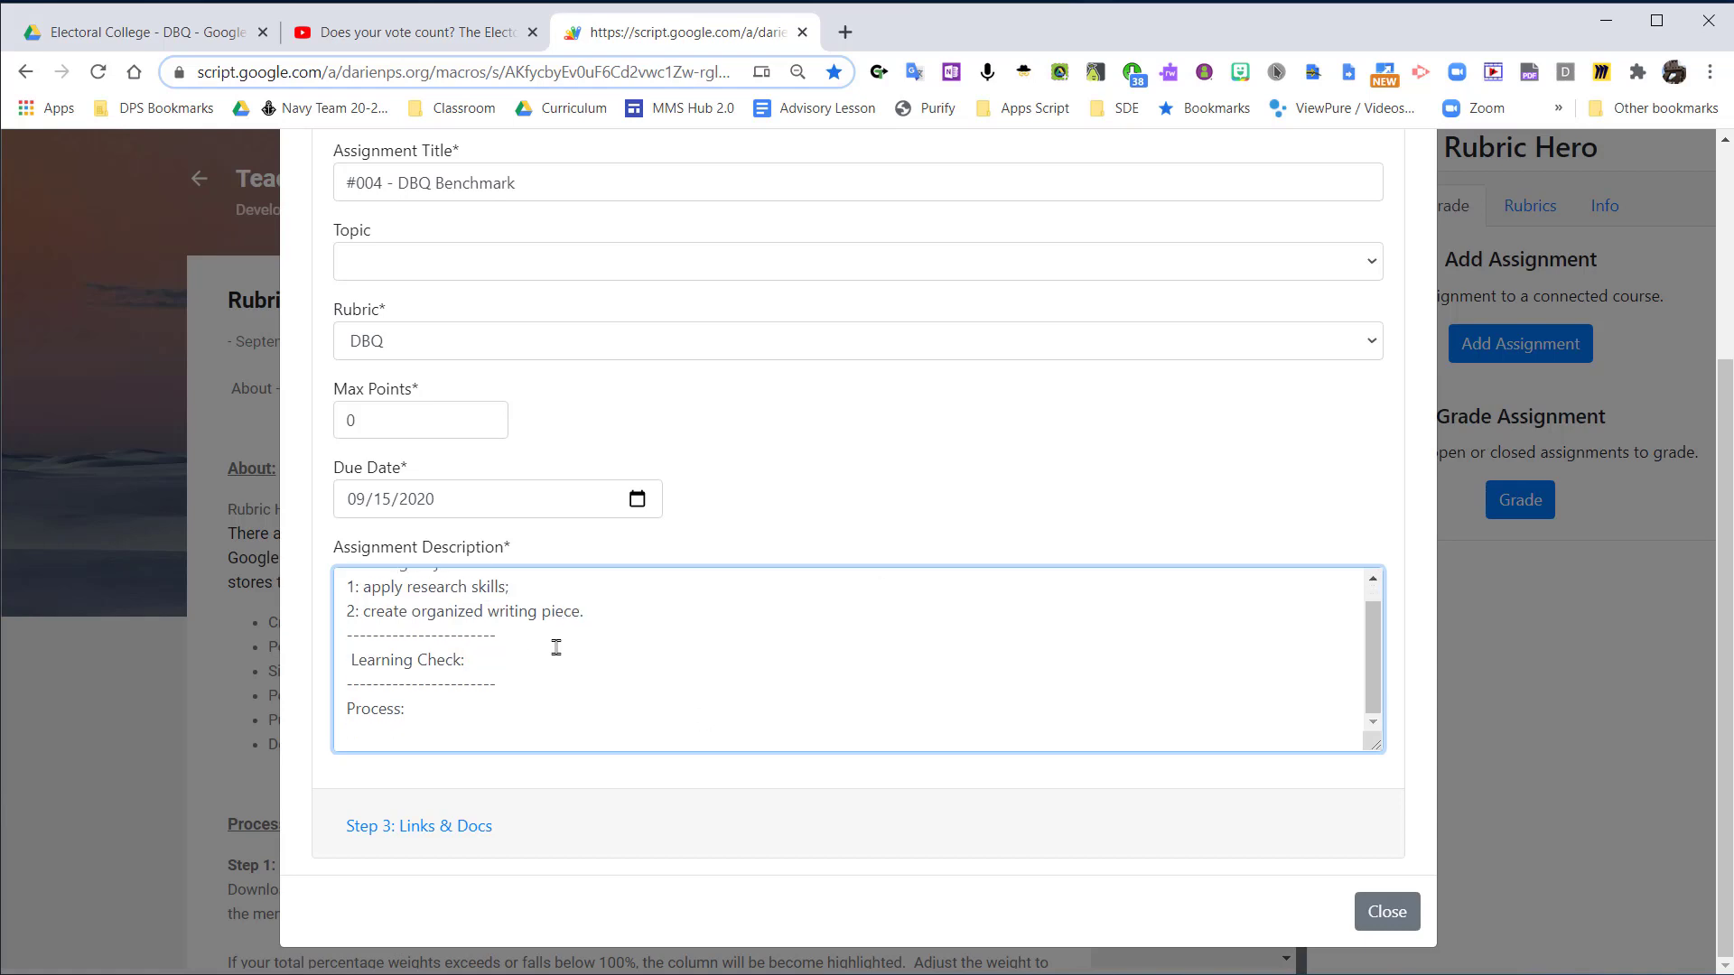
click(556, 649)
text(DBQ Submission)
Add under Process in the description: "Use the materials provided to research and write about the Electoral College.".
click(512, 728)
text(Use the m)
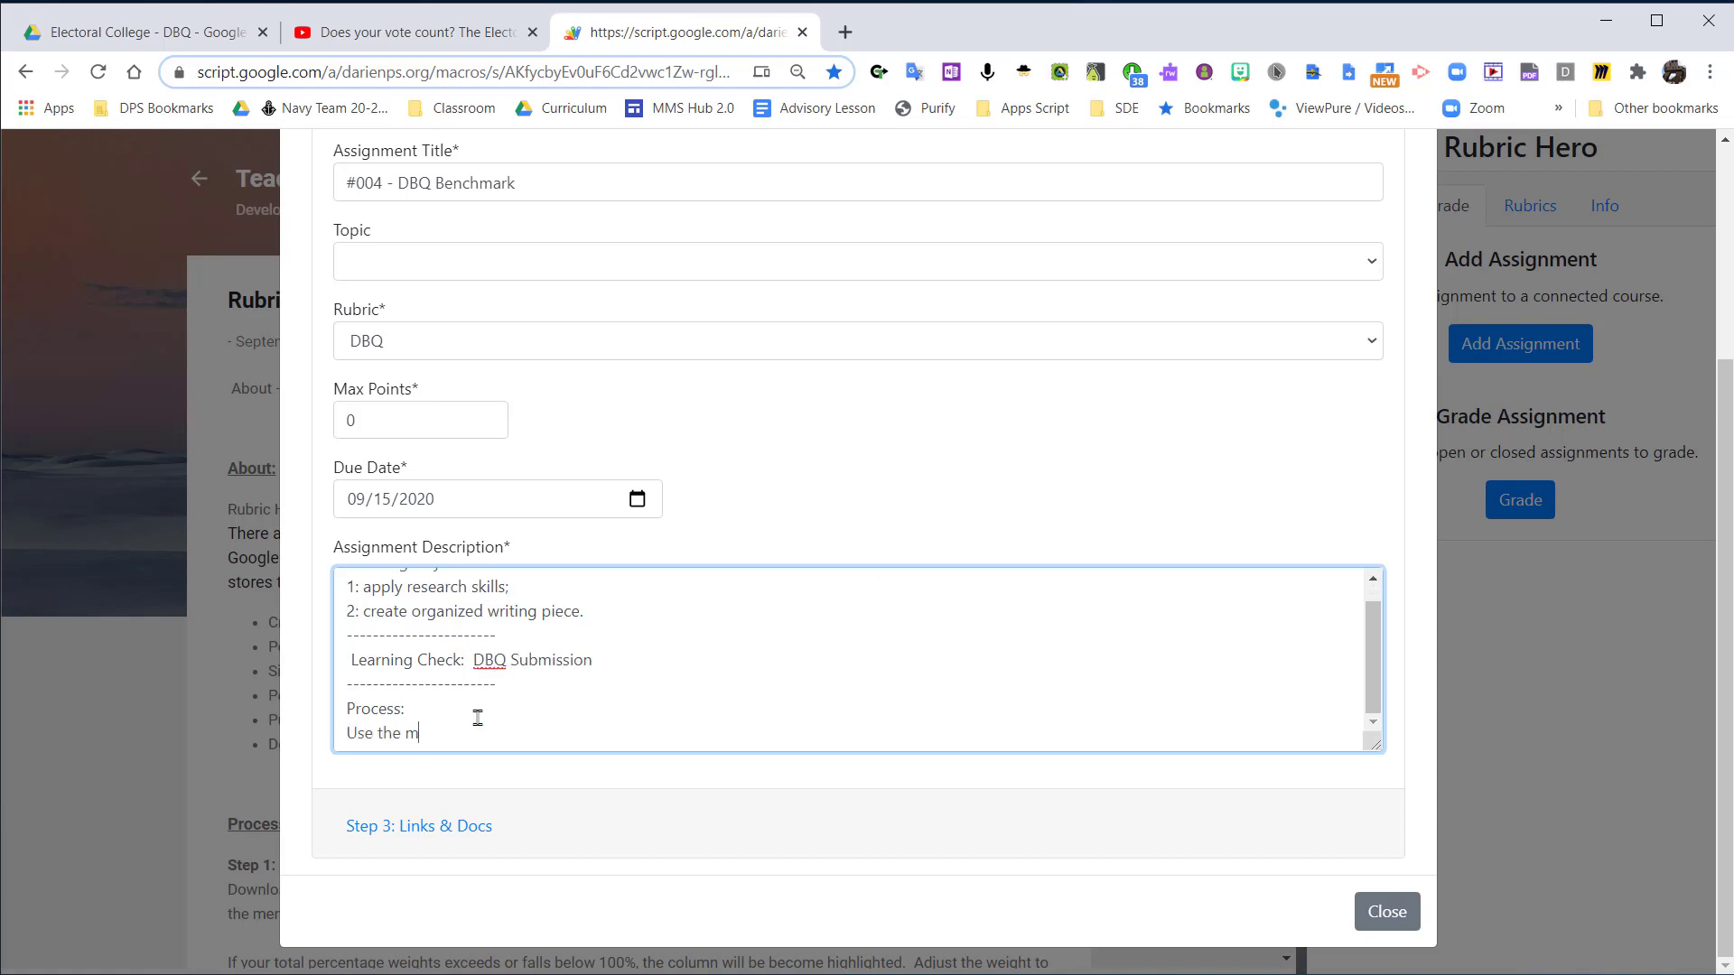
text(aterials provided to research and write about the electoral College)
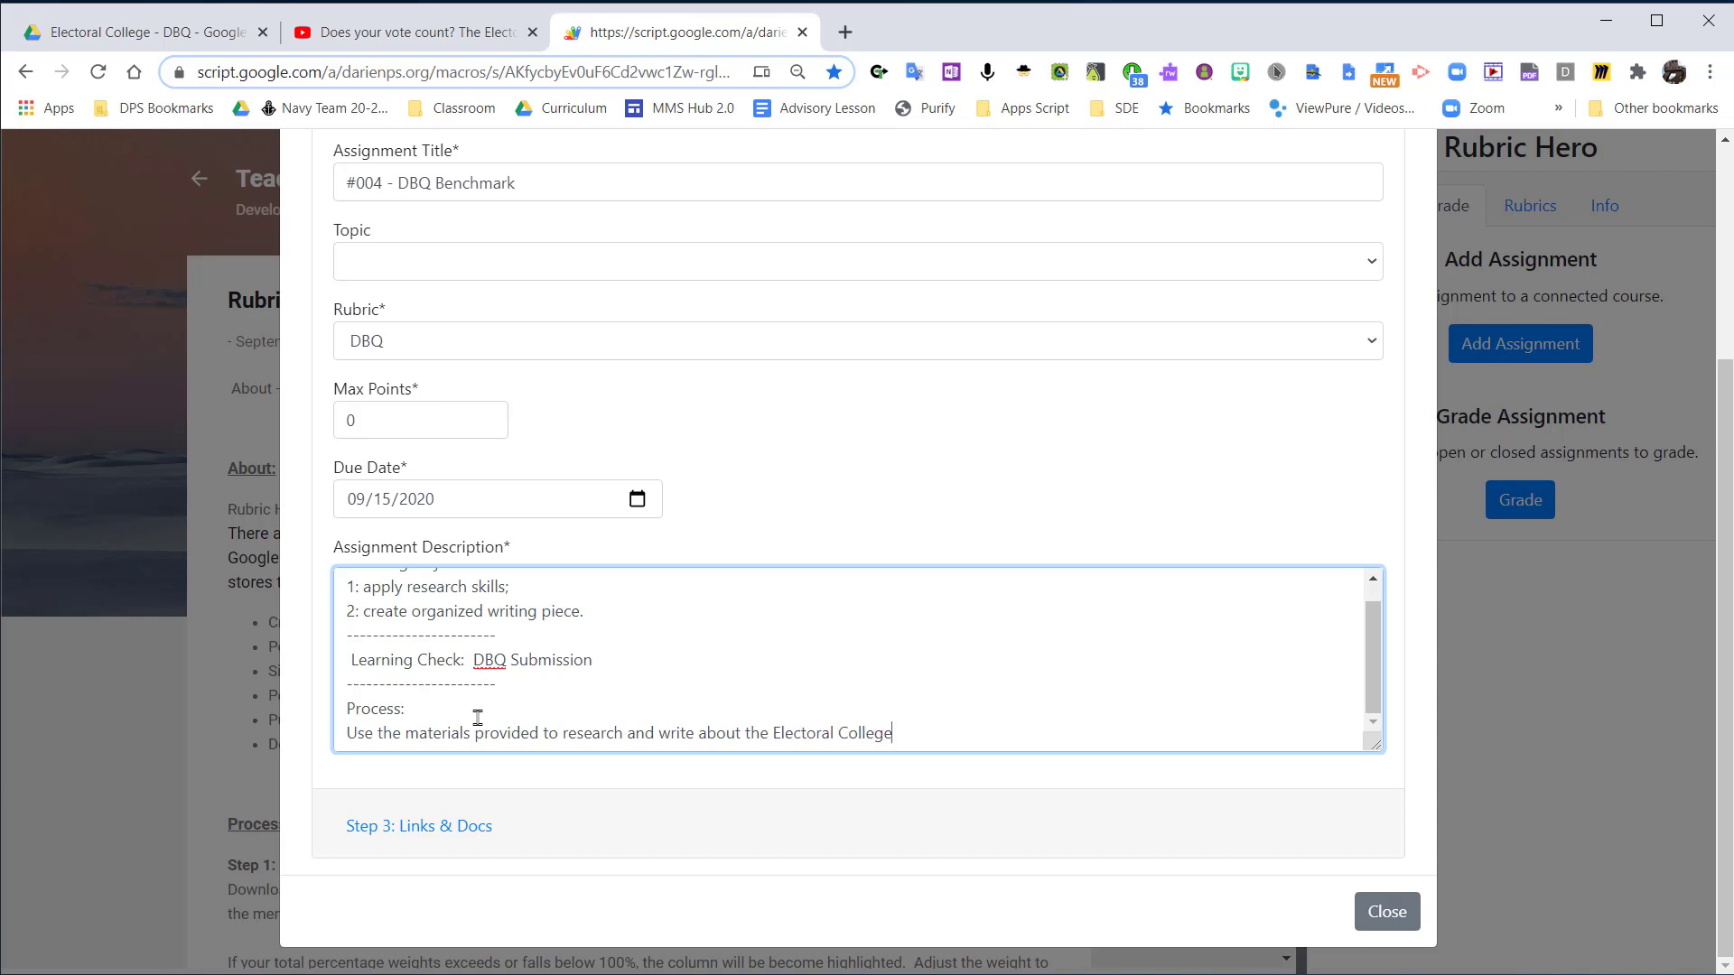
text(.)
Review the completed assignment details, including the objectives, learning check and process text in the description.
click(412, 828)
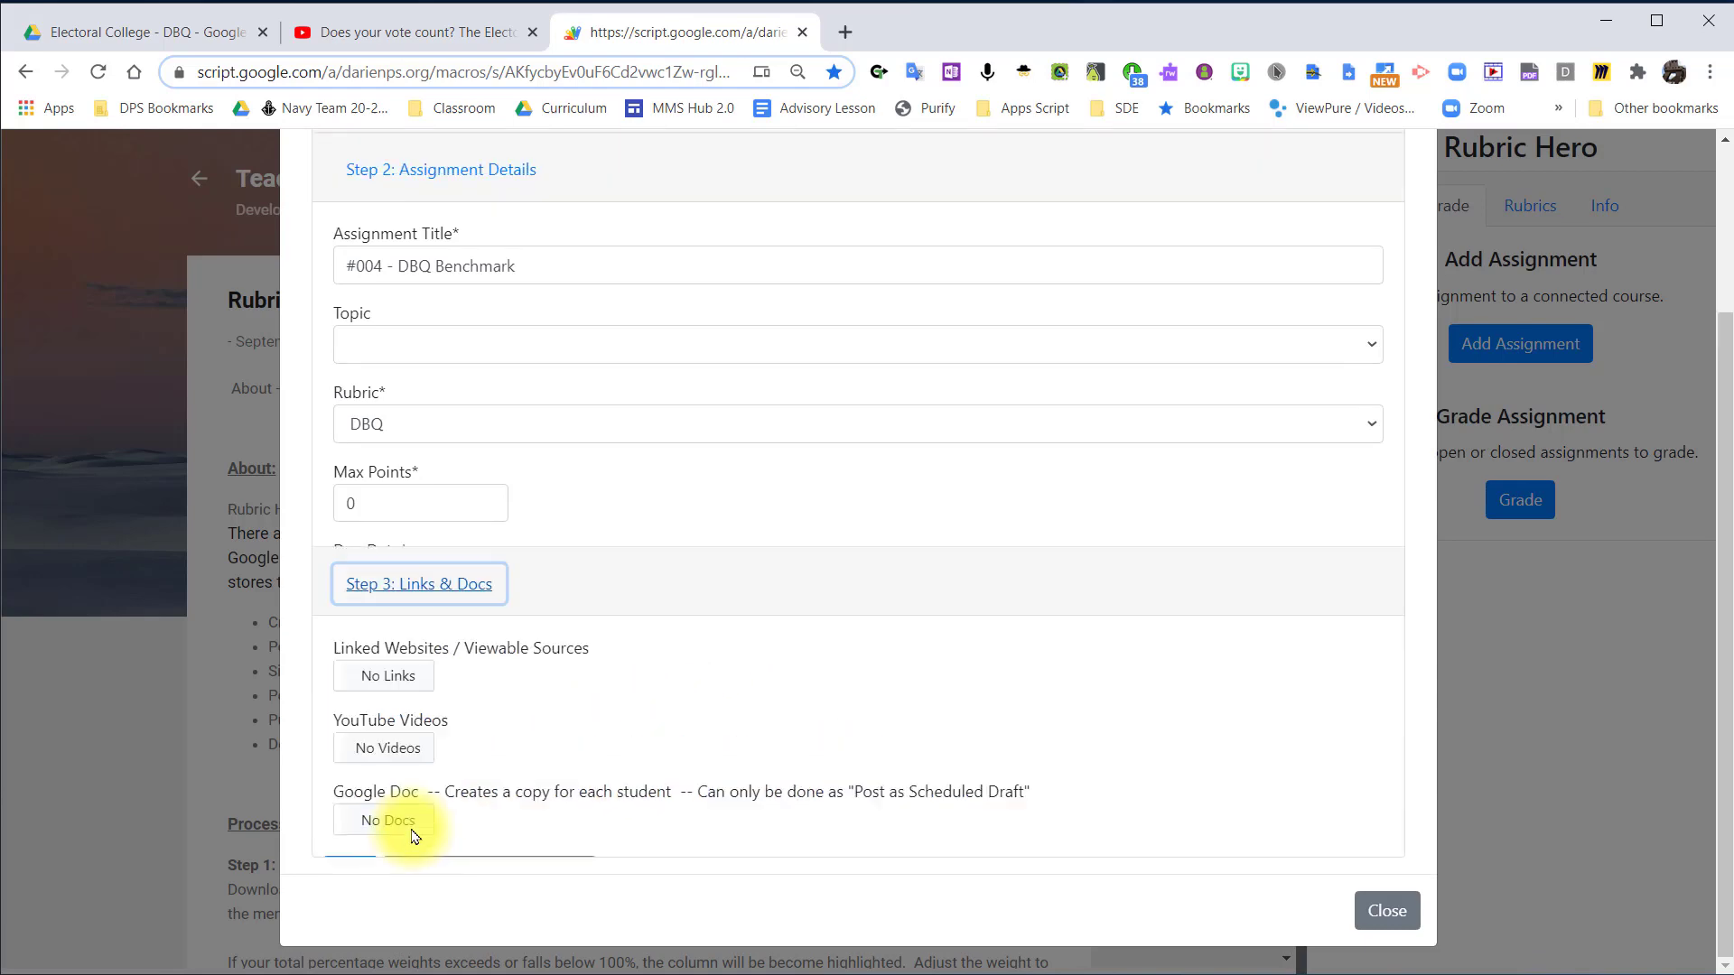
click(453, 260)
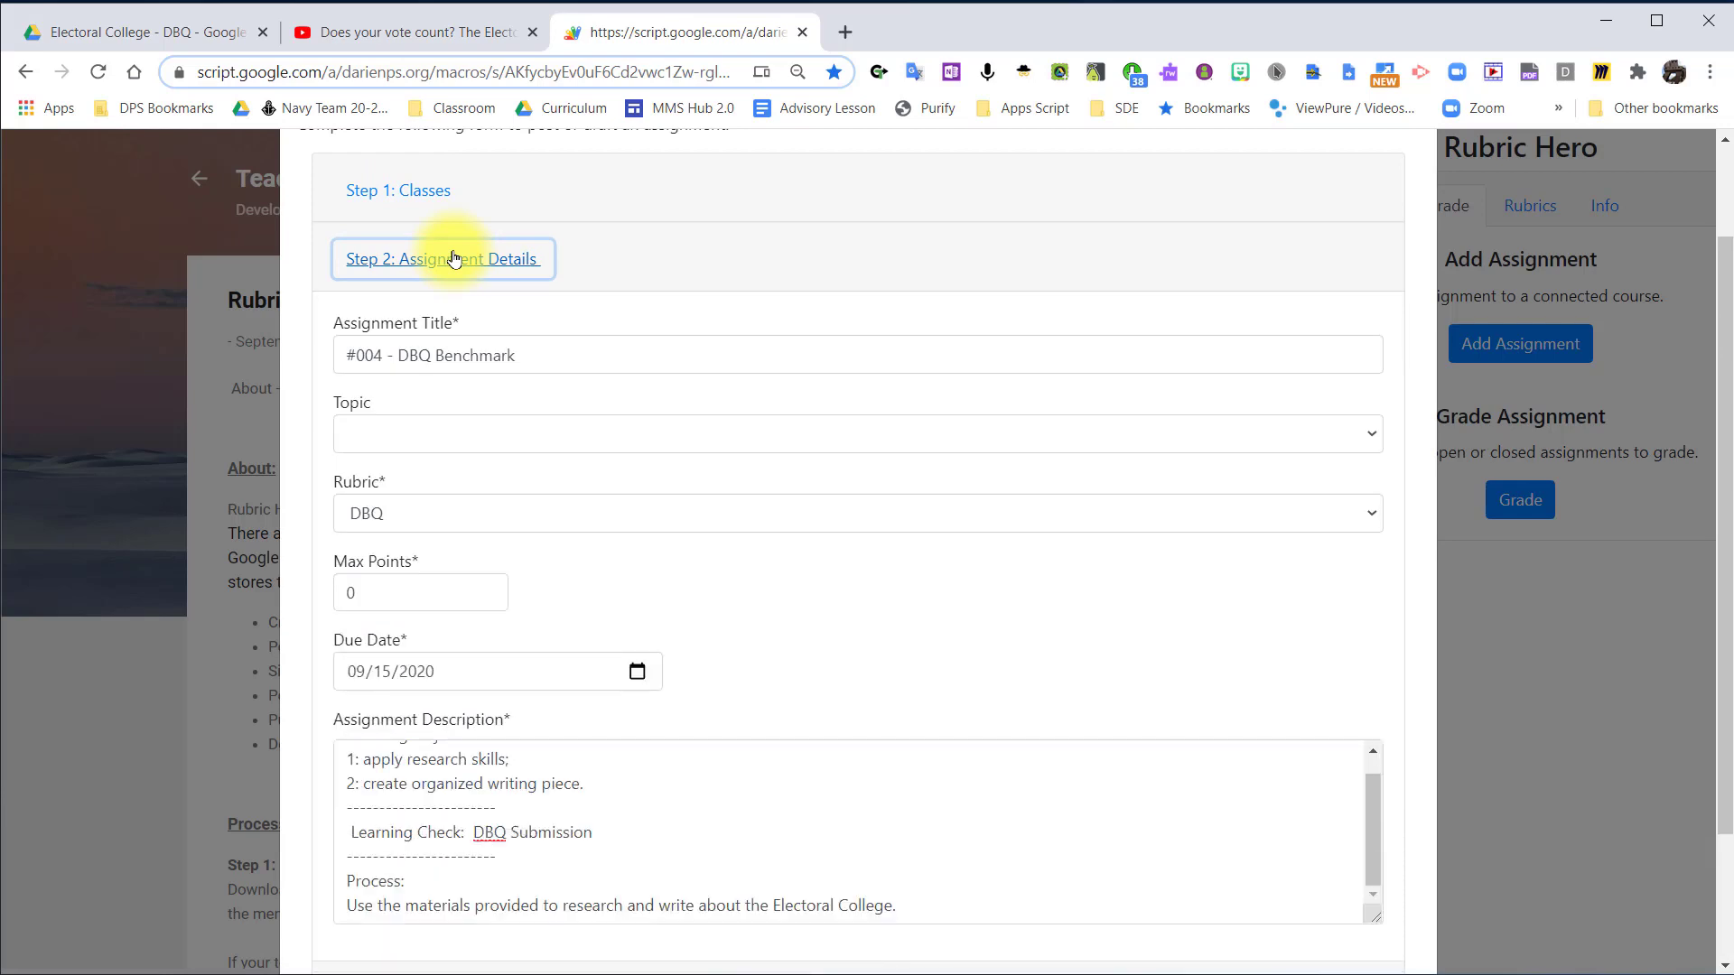
scroll(454, 261, down, 2)
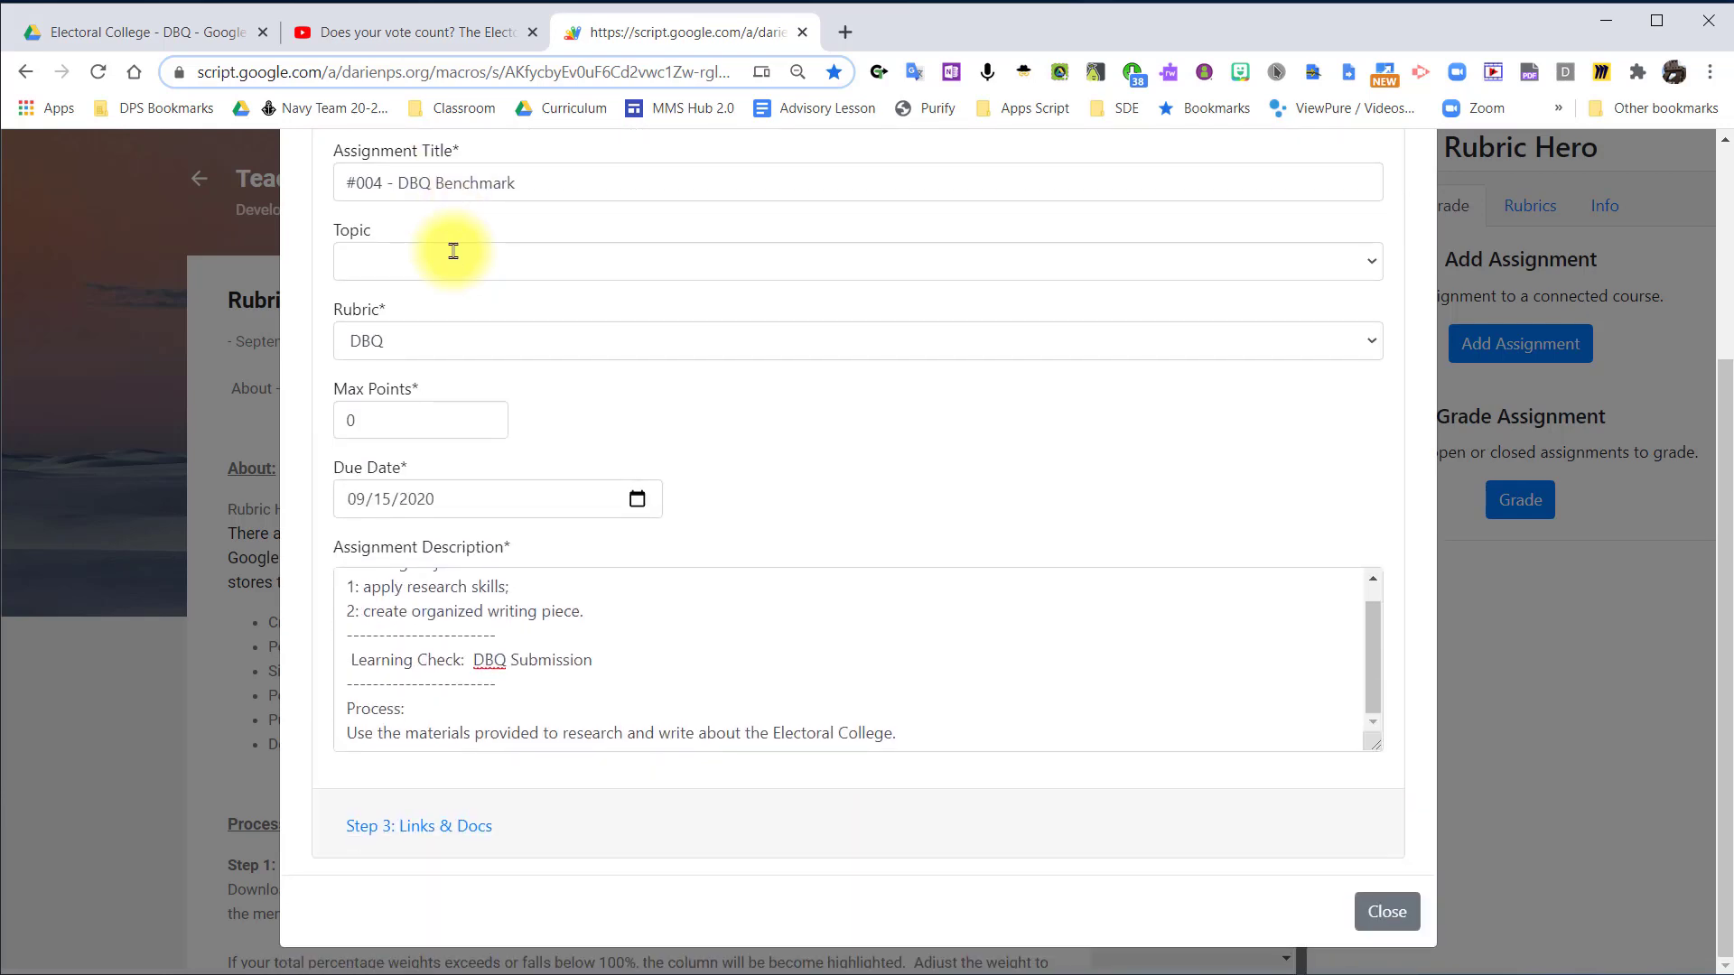
scroll(454, 251, up, 1)
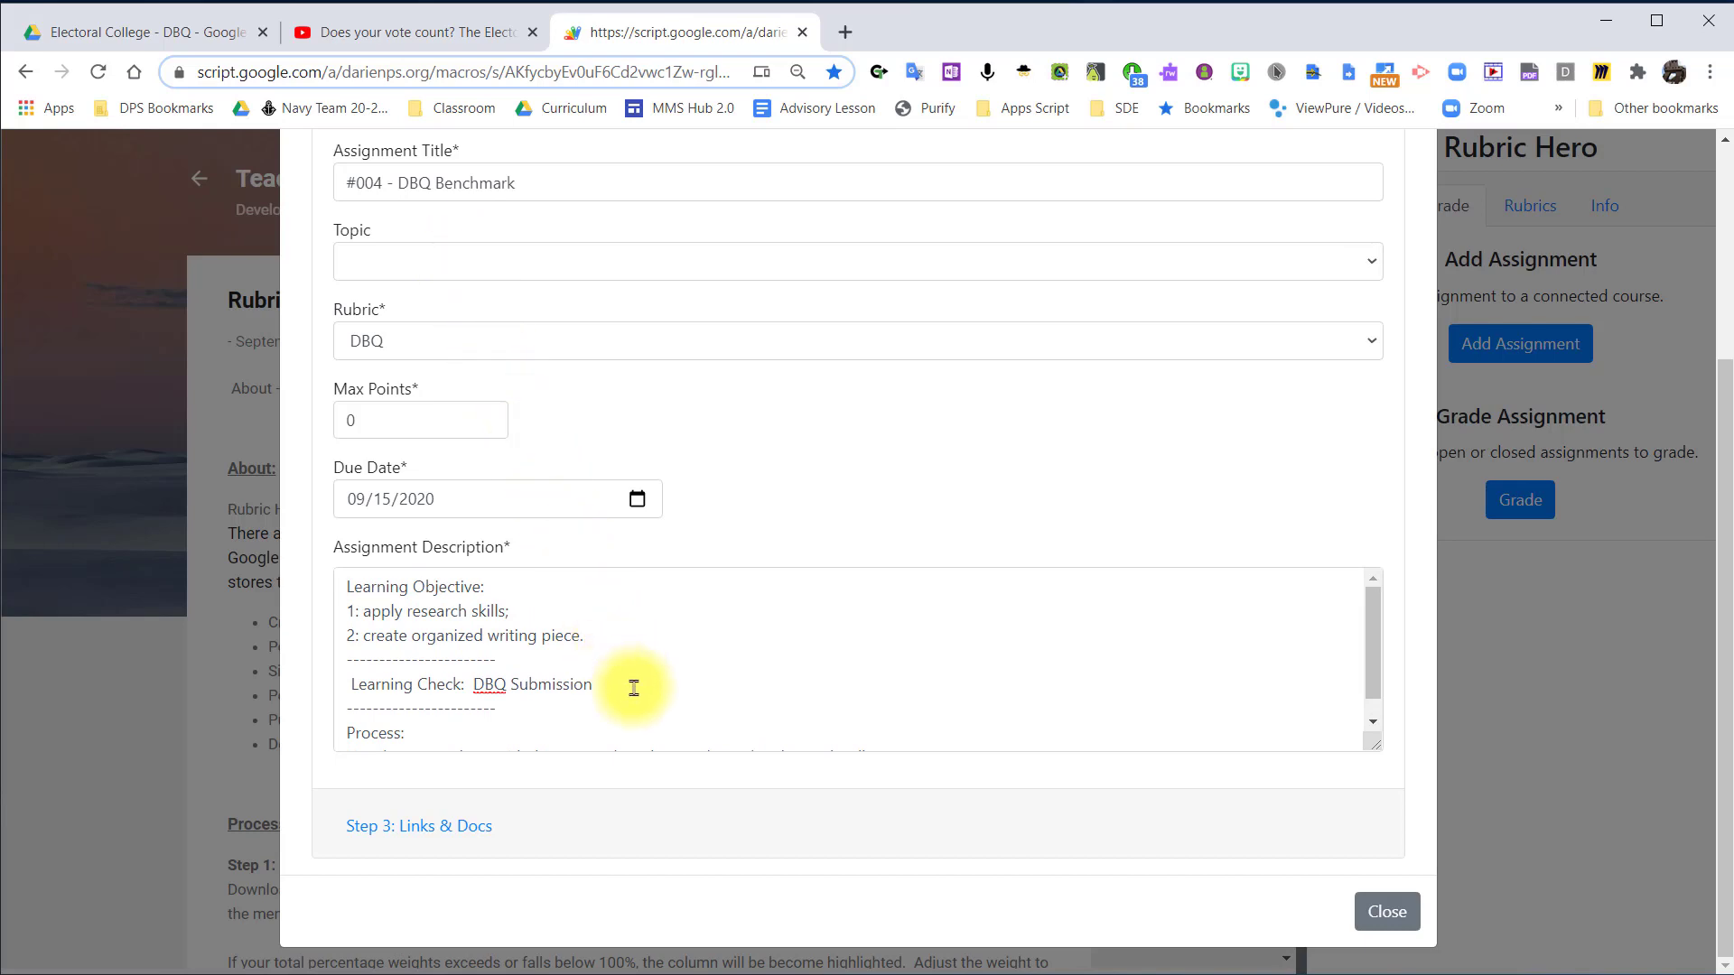
drag(631, 684, 473, 686)
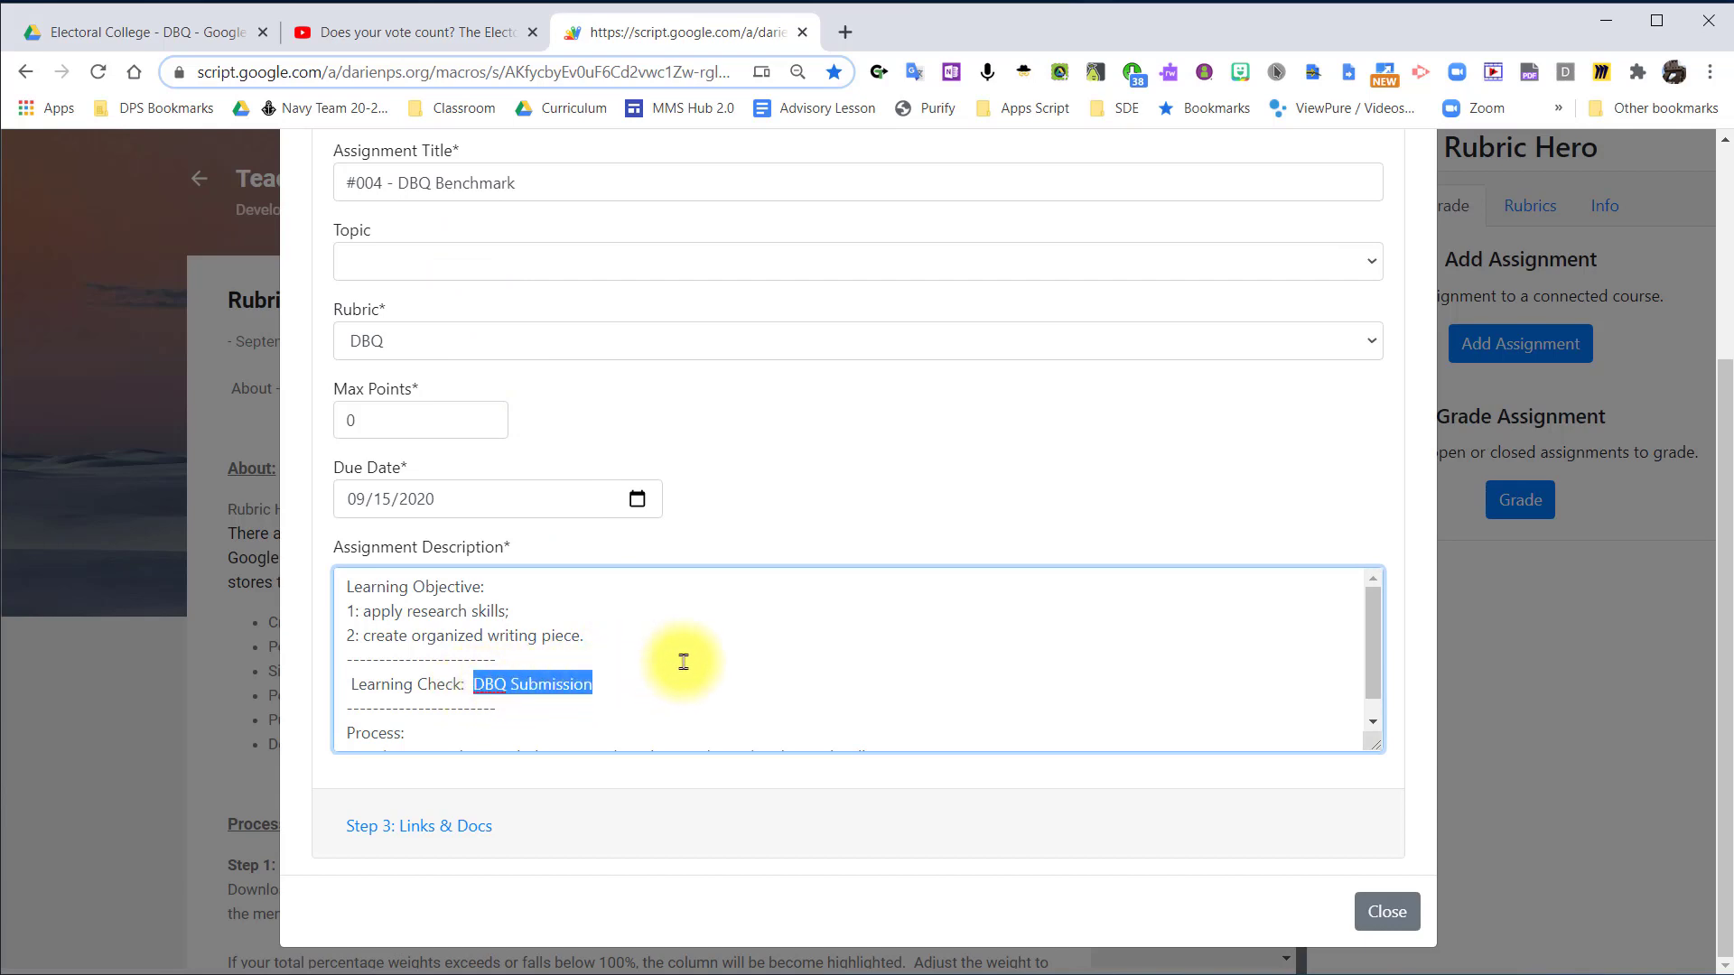
scroll(684, 662, down, 1)
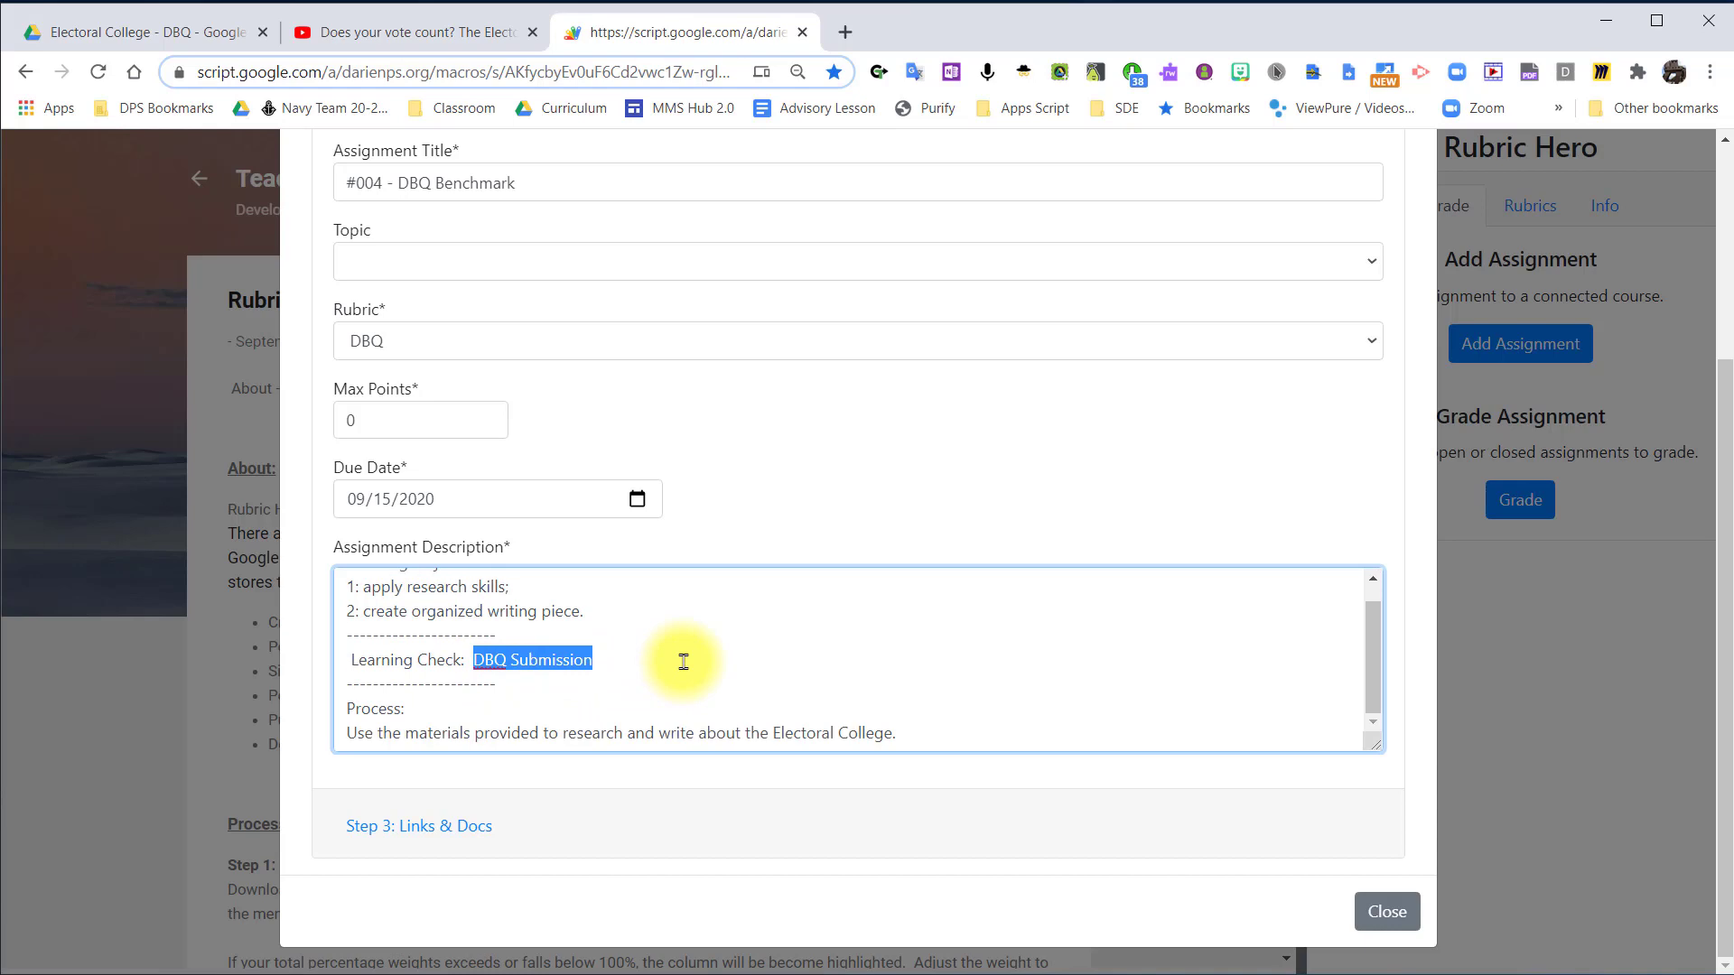
Open the links and docs section of the assignment and enable adding YouTube videos.
click(439, 825)
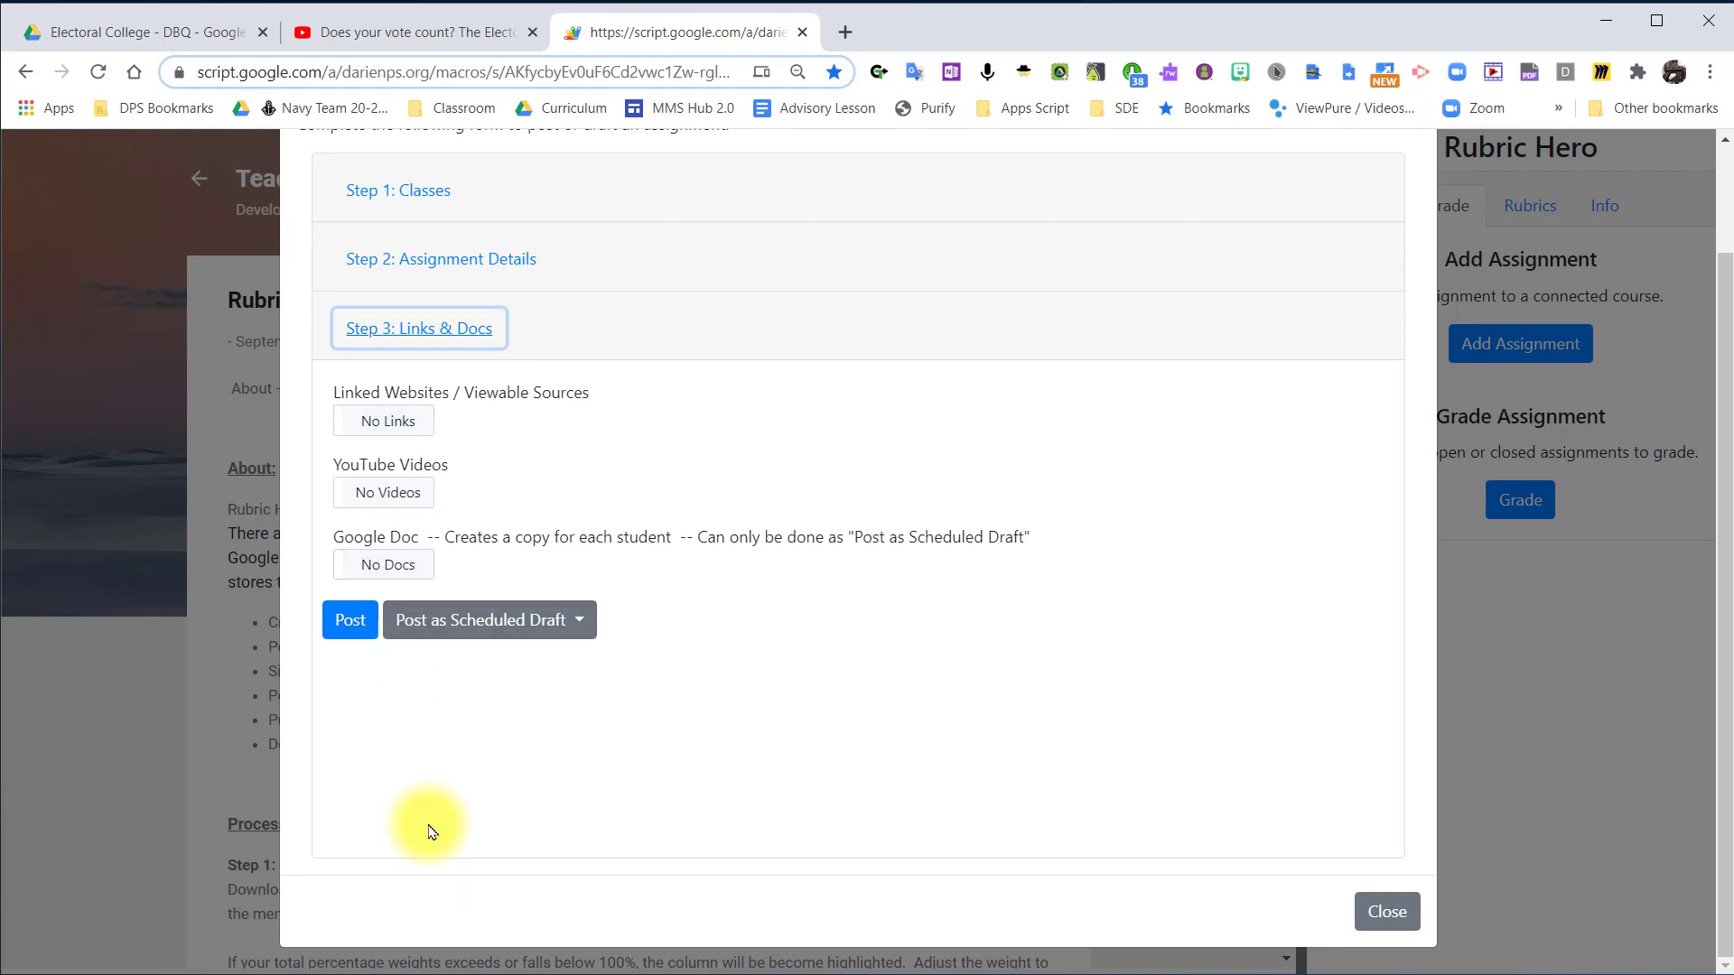
click(406, 503)
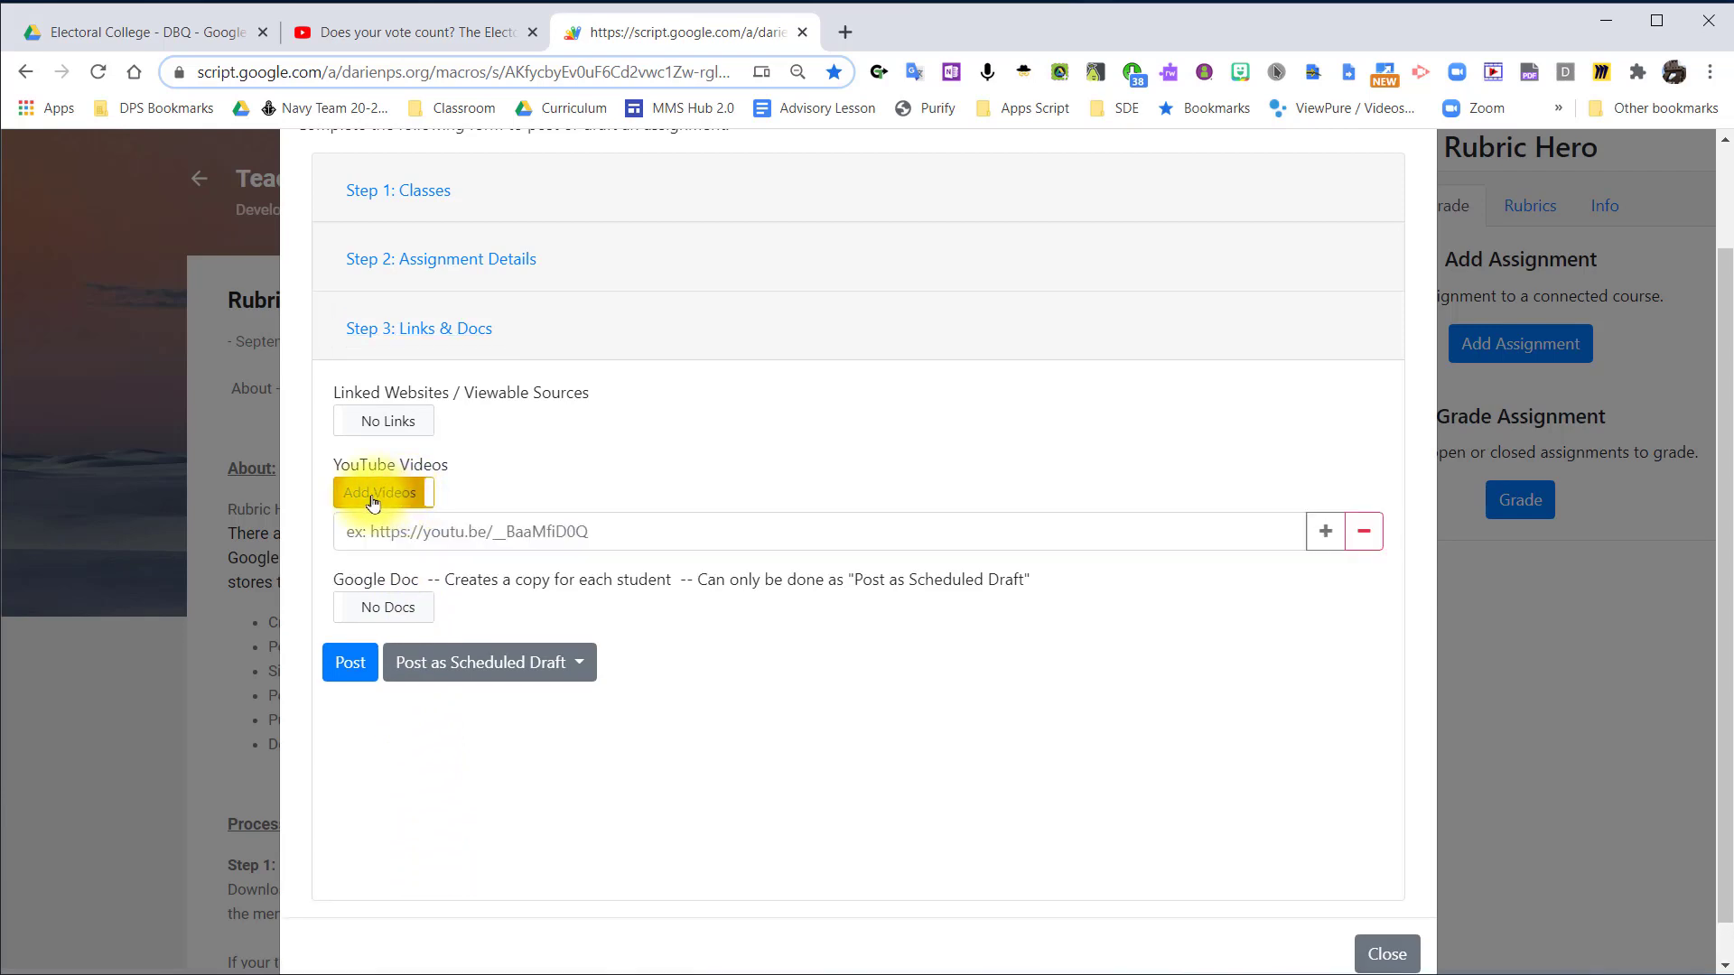
click(388, 501)
click(389, 501)
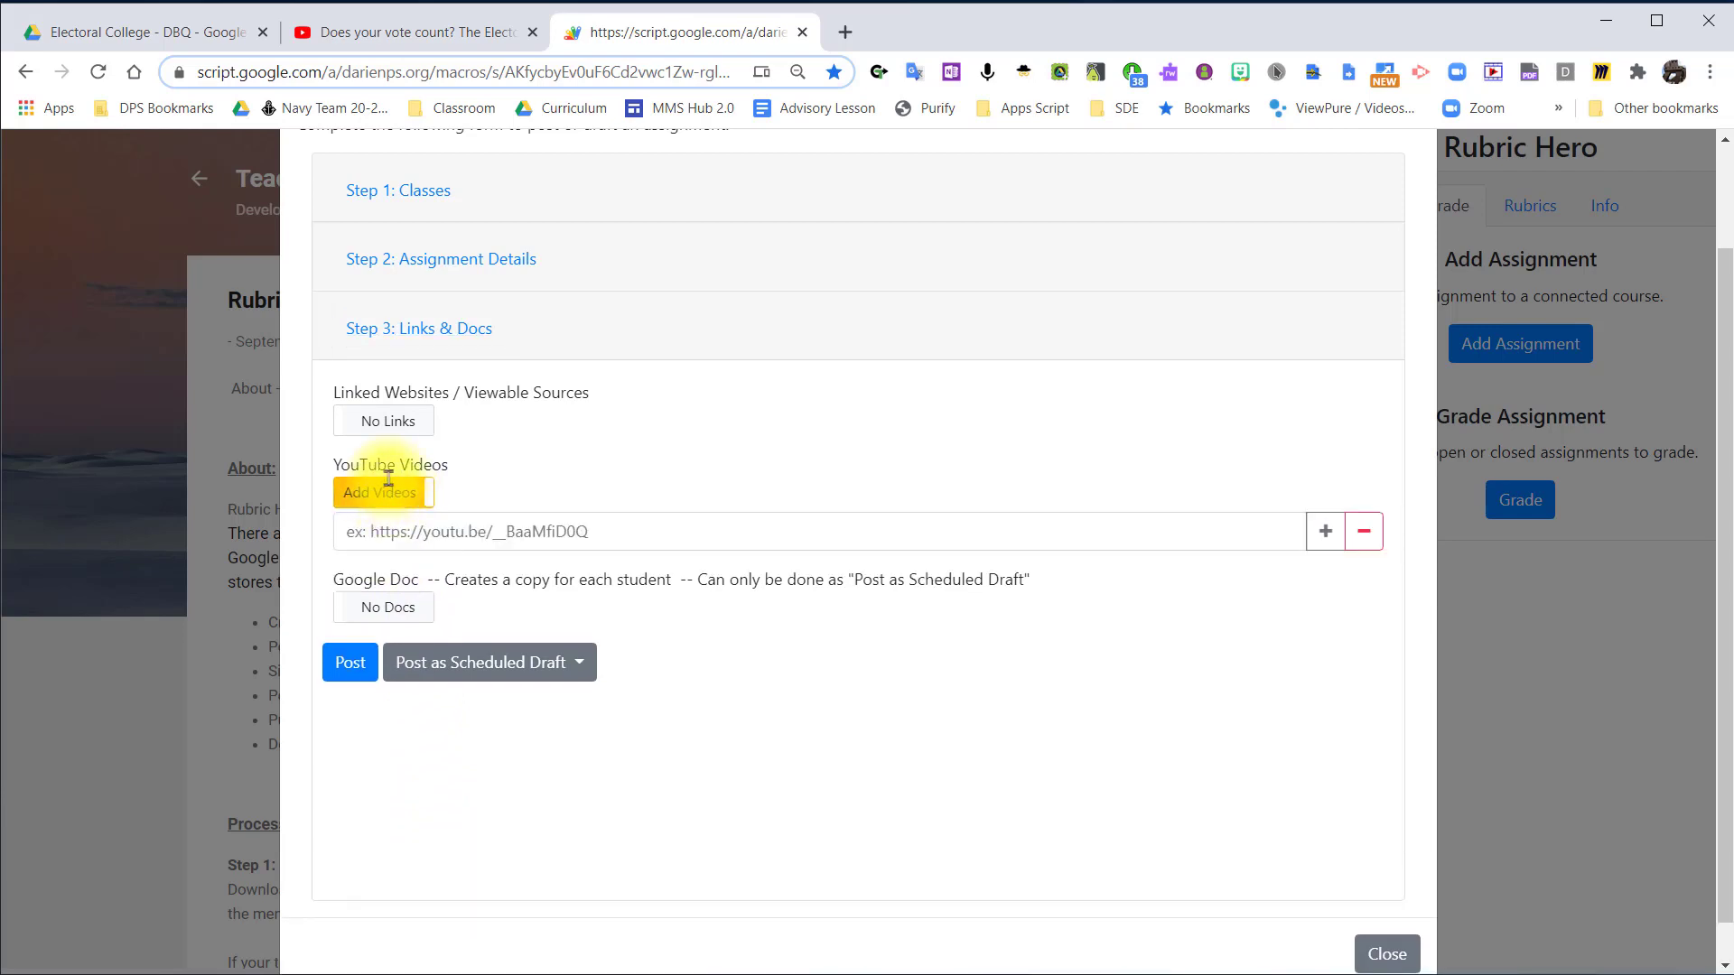
Copy the address of the YouTube video "Does your vote count? The Electoral College explained" and paste it into the assignment's YouTube video field.
click(415, 31)
click(350, 72)
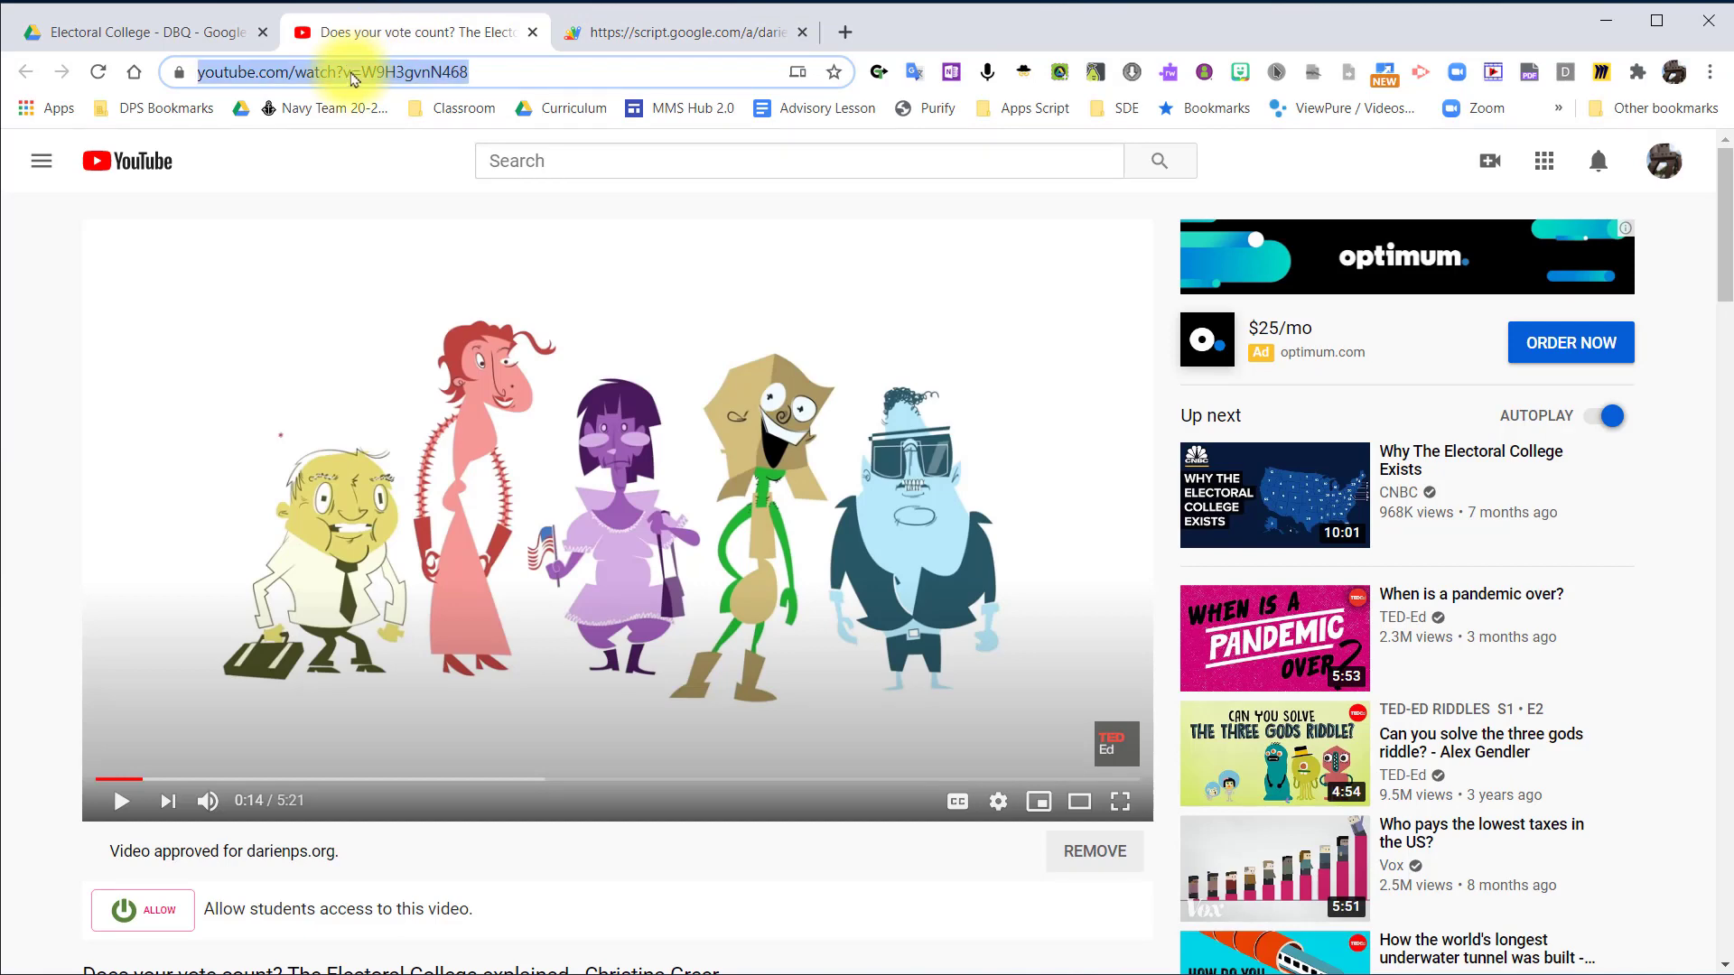
right_click(352, 84)
click(415, 235)
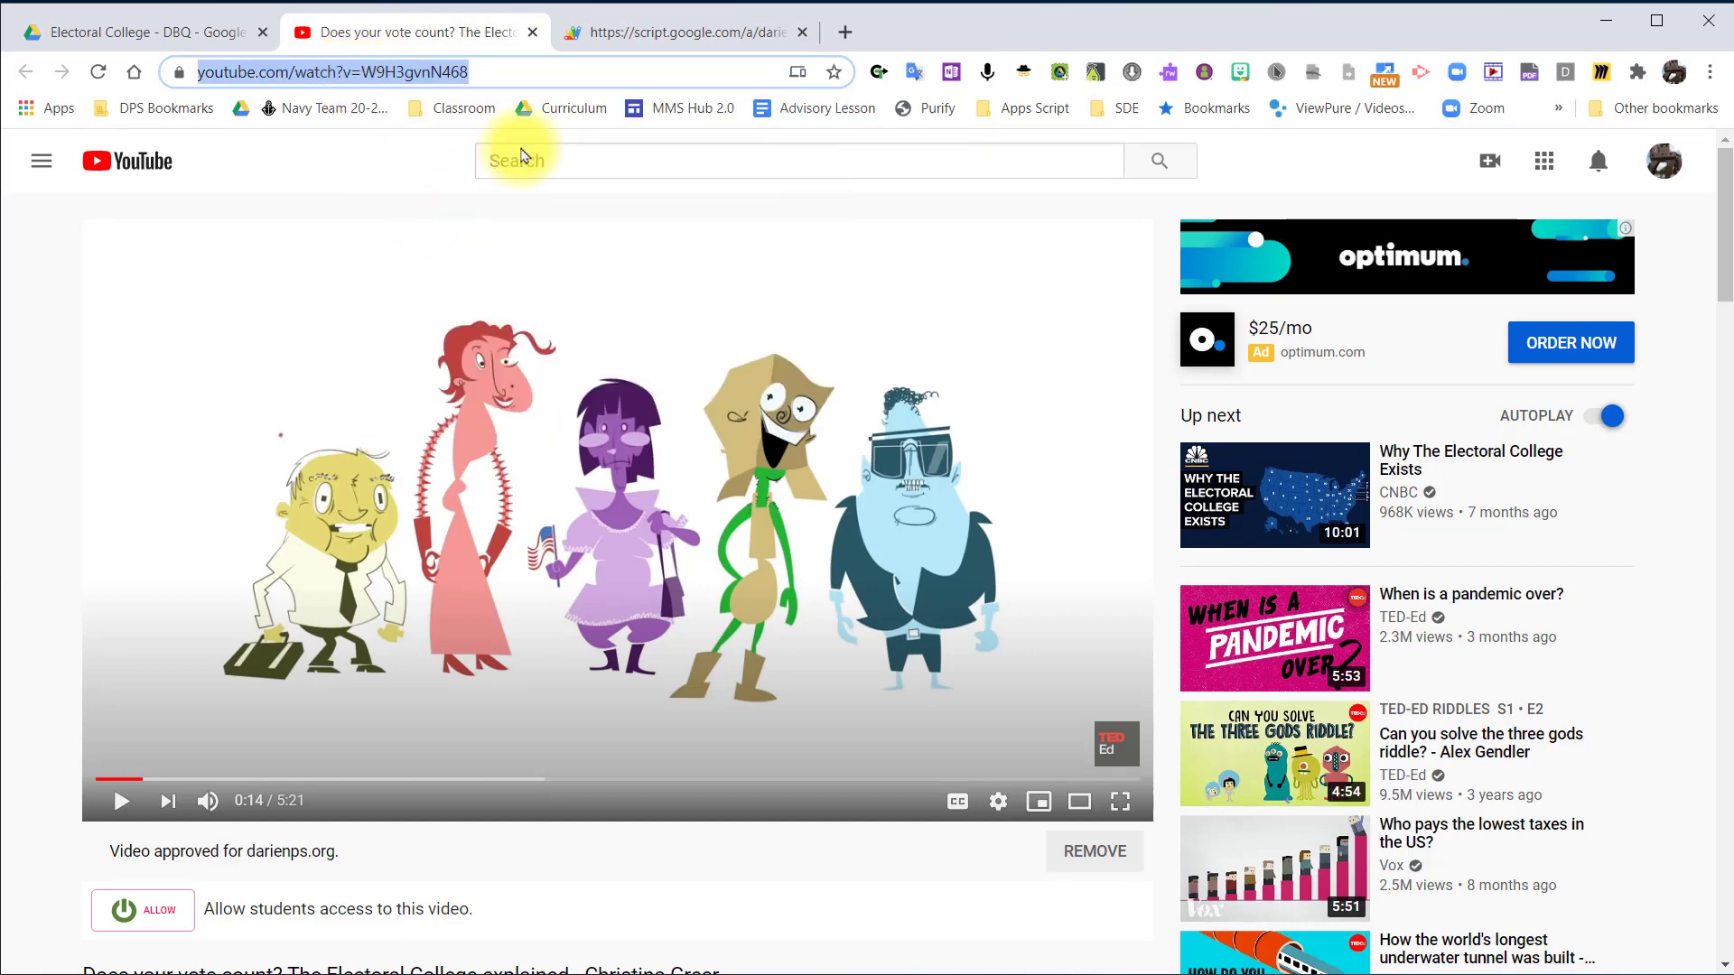
click(643, 45)
click(807, 536)
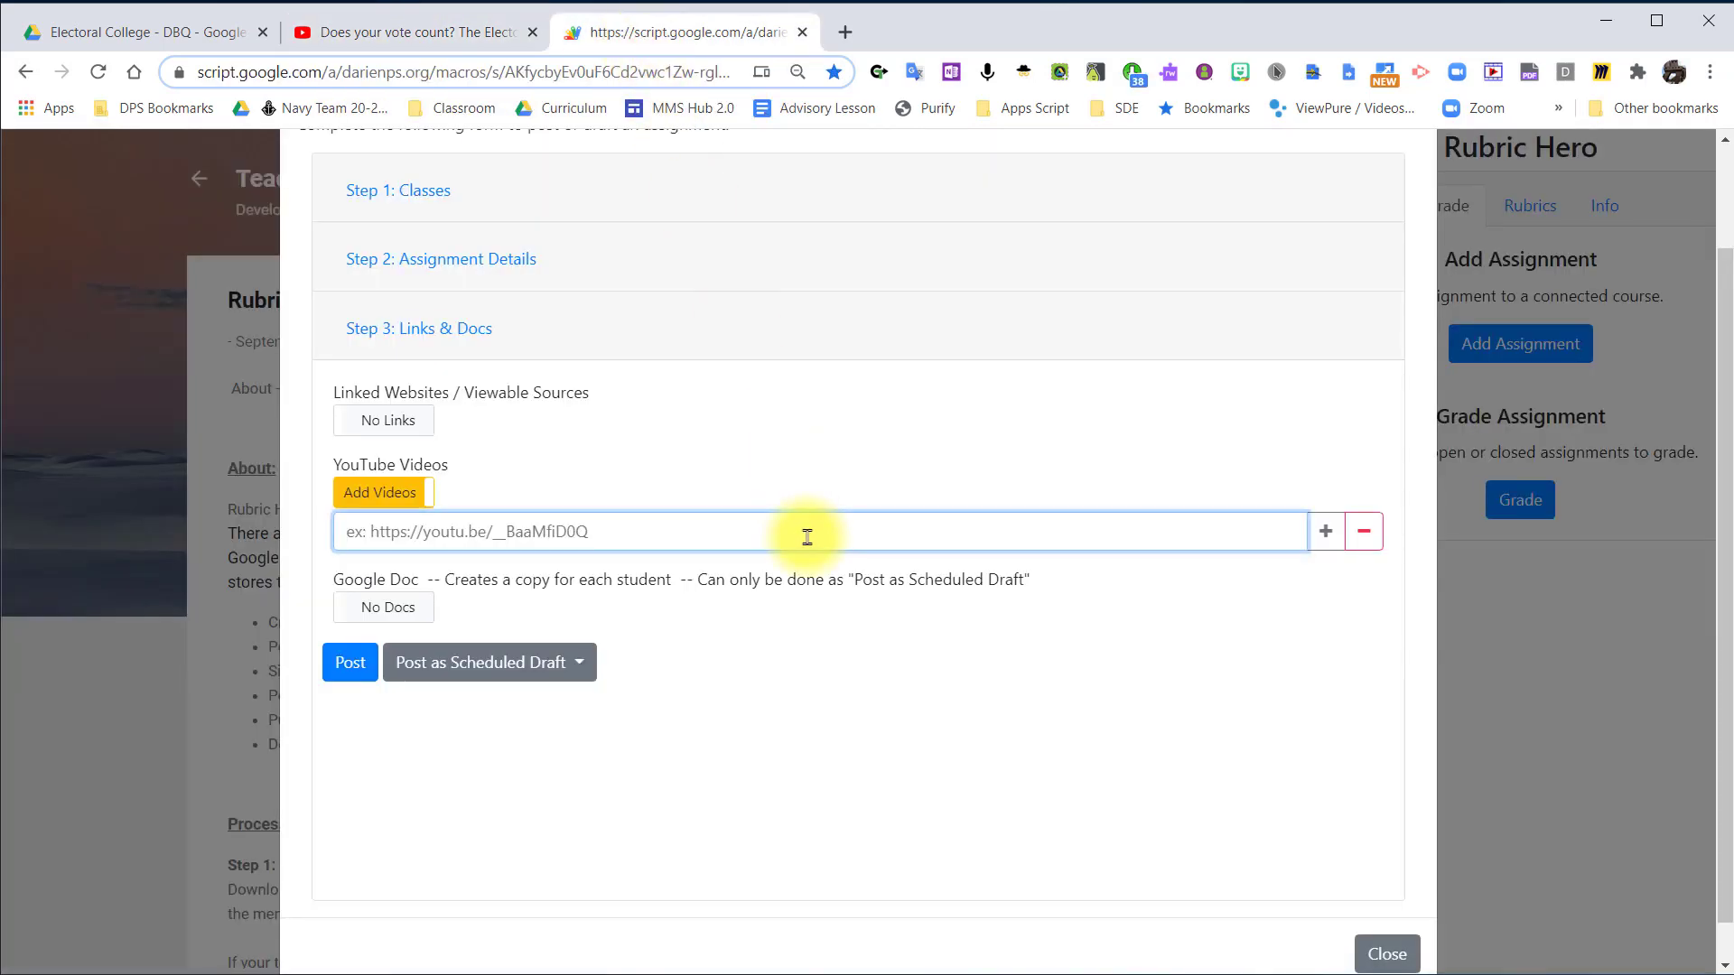
key(ctrl+v)
click(911, 636)
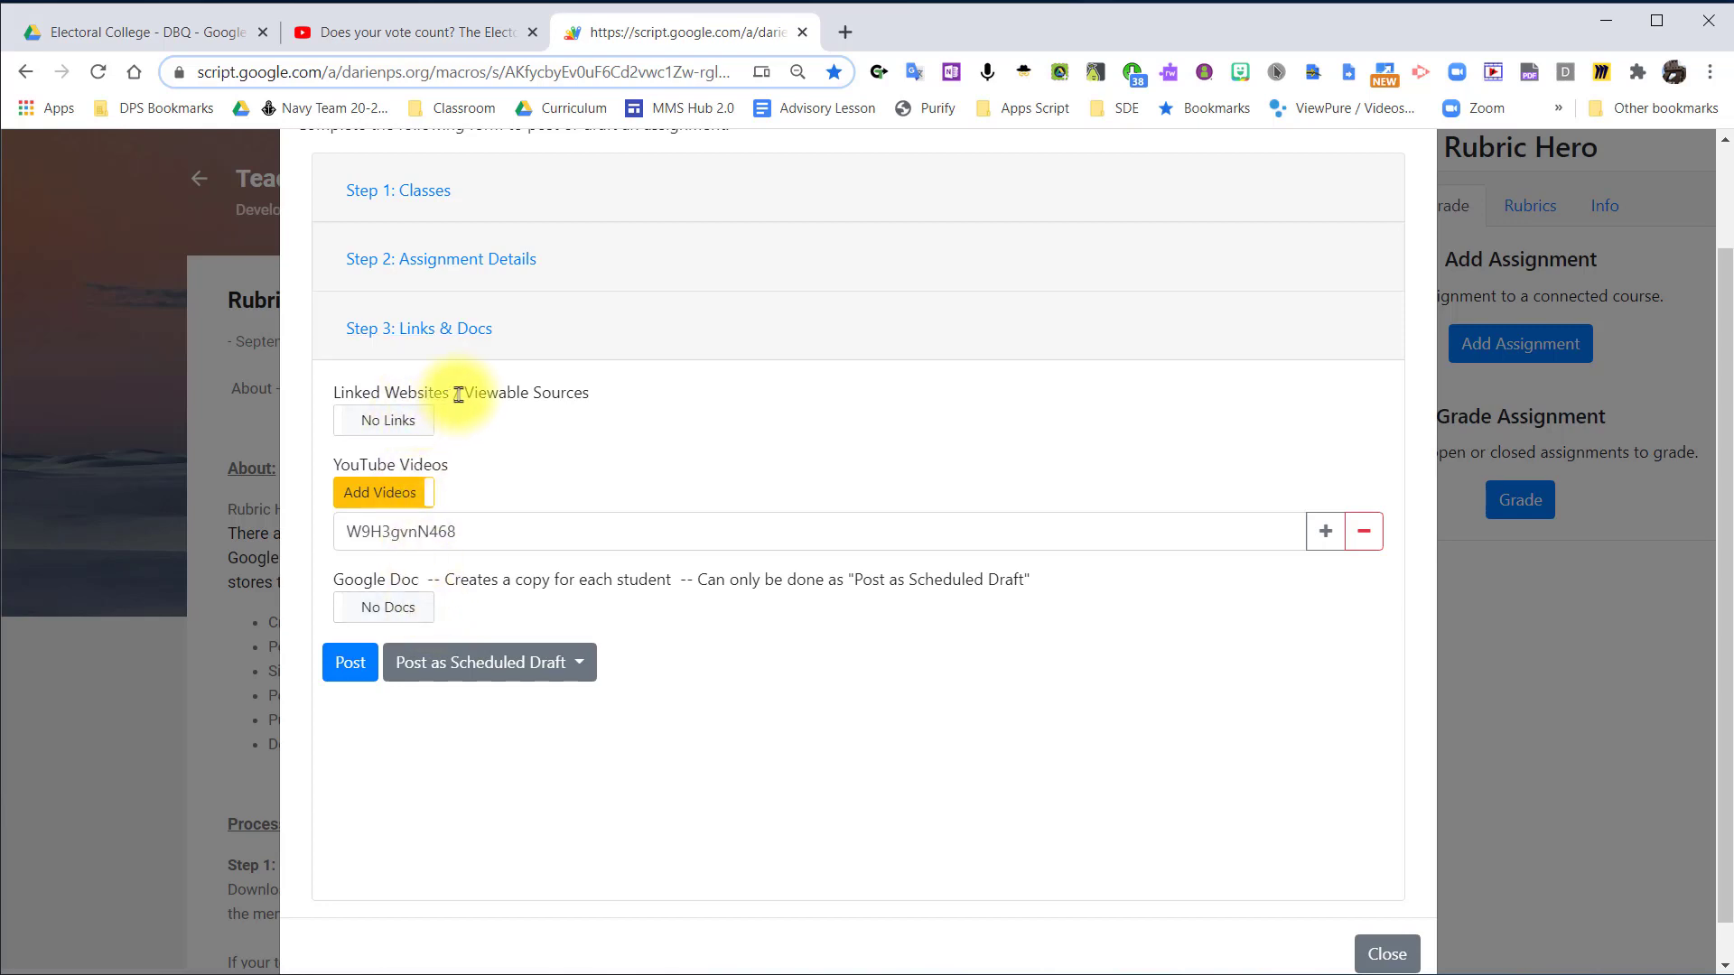
Enable linked websites for the assignment and open DBQ Instructions 2020 from the Electoral College - DBQ folder in Google Drive.
drag(465, 393, 605, 400)
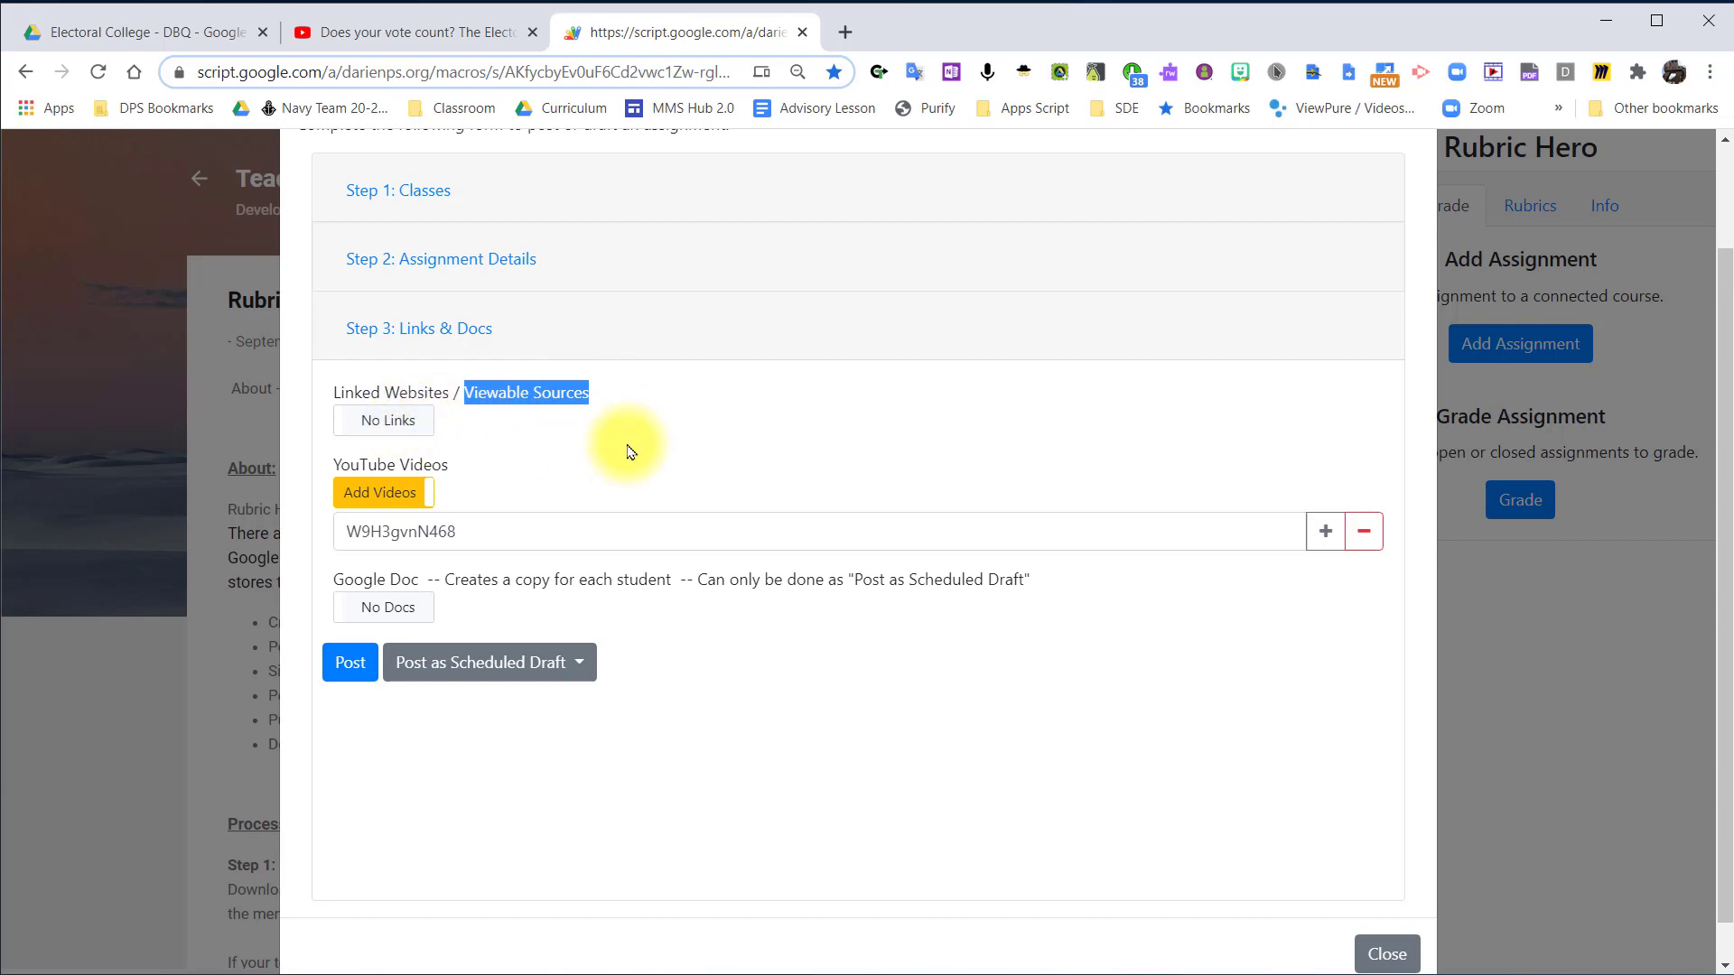
click(375, 421)
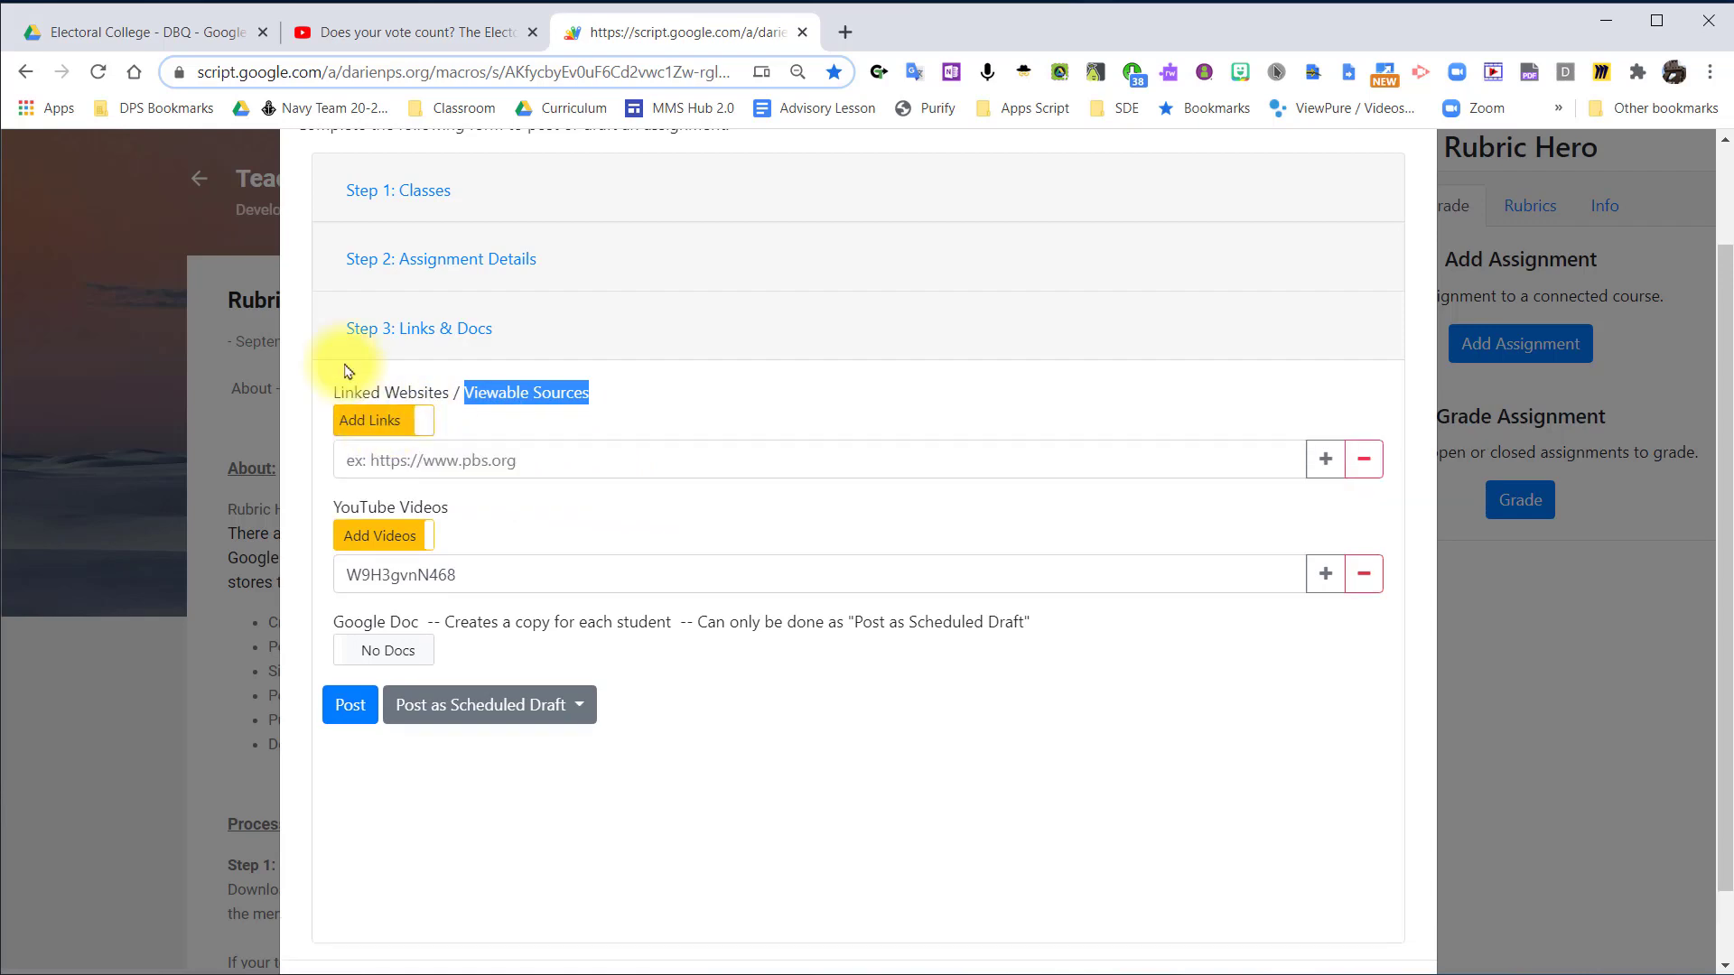
click(129, 34)
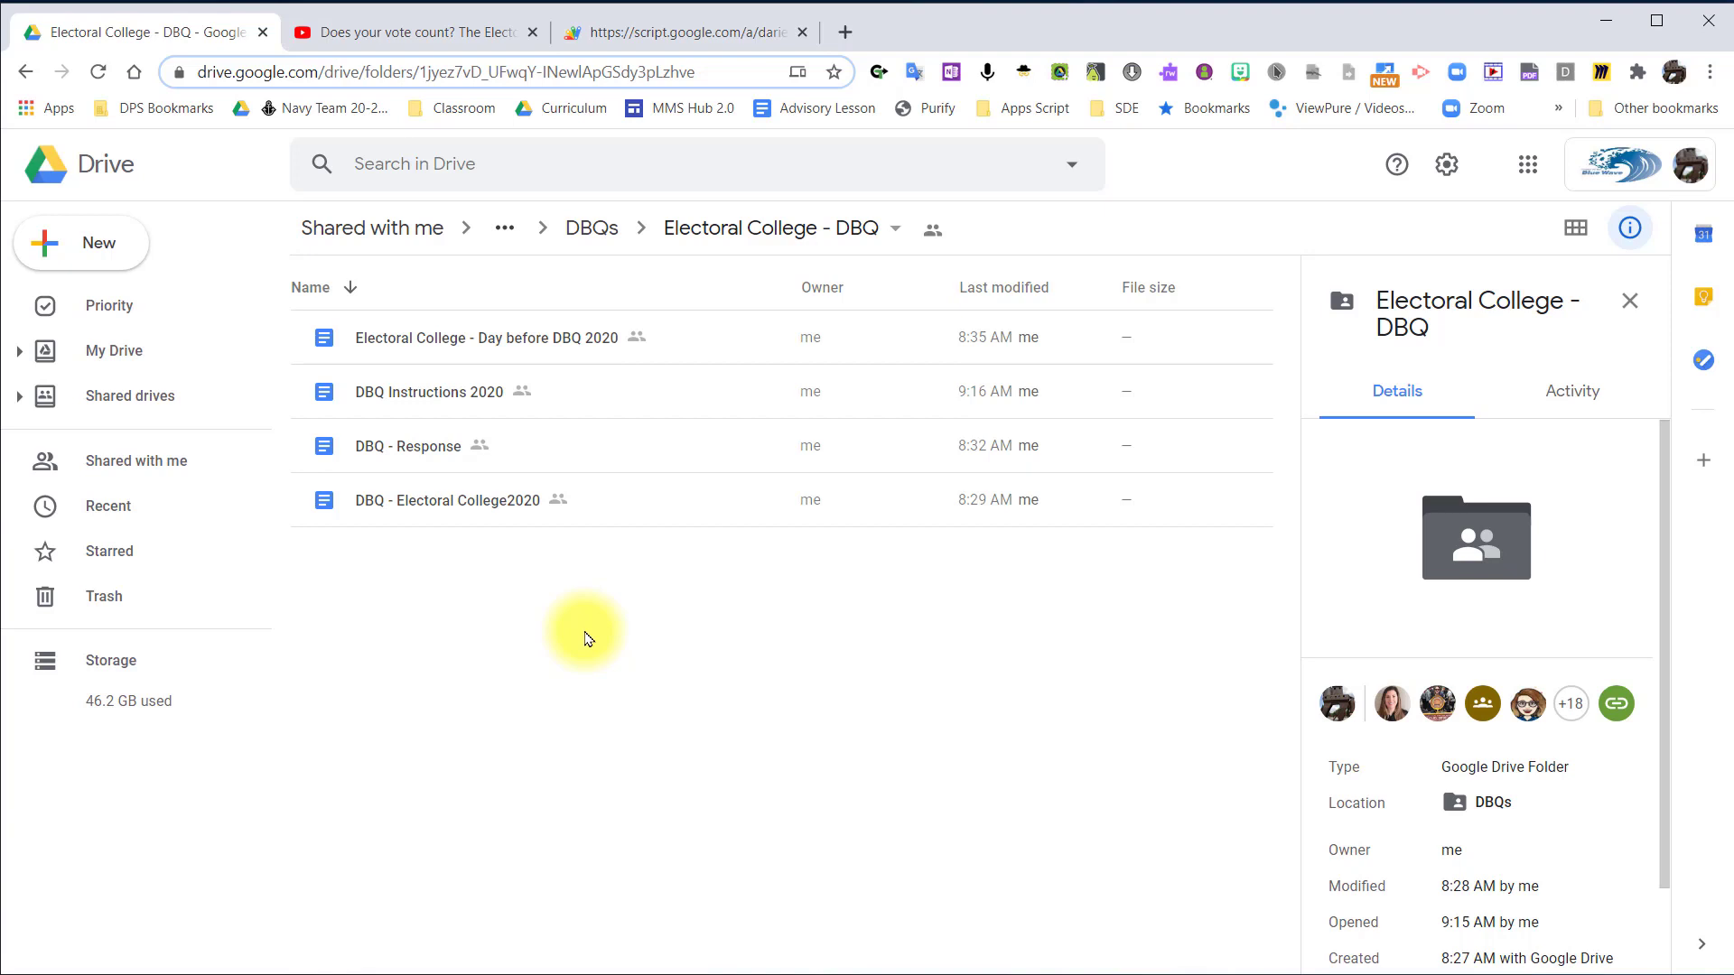
click(433, 397)
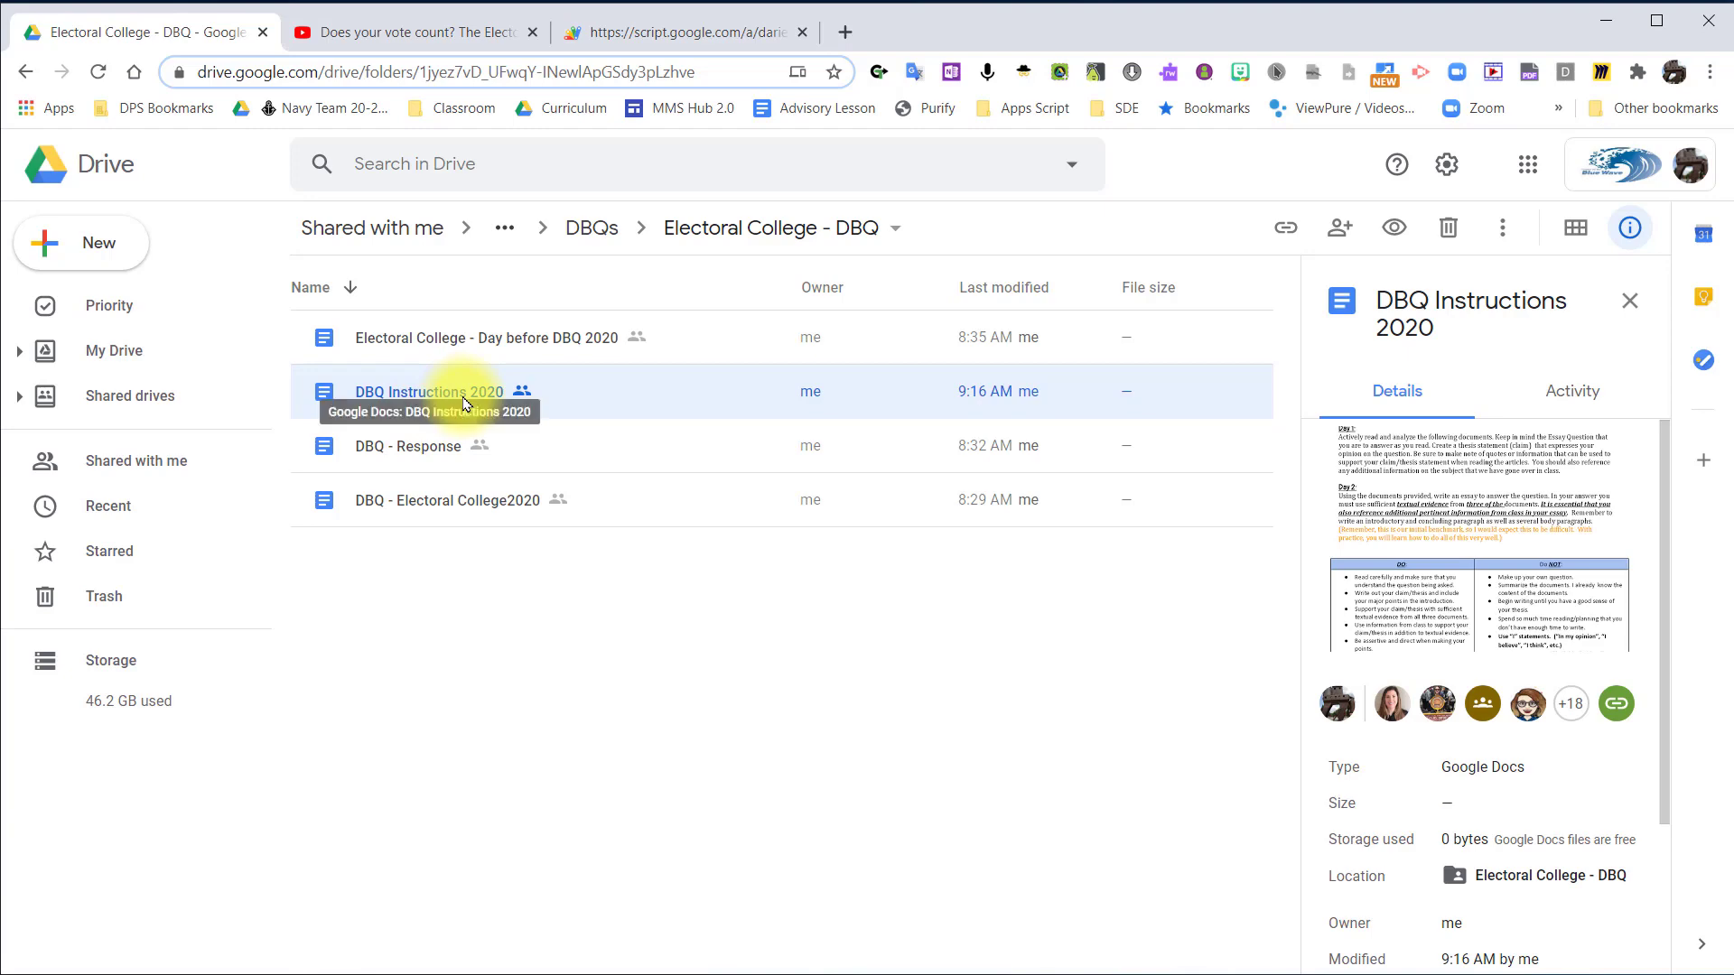
double_click(457, 391)
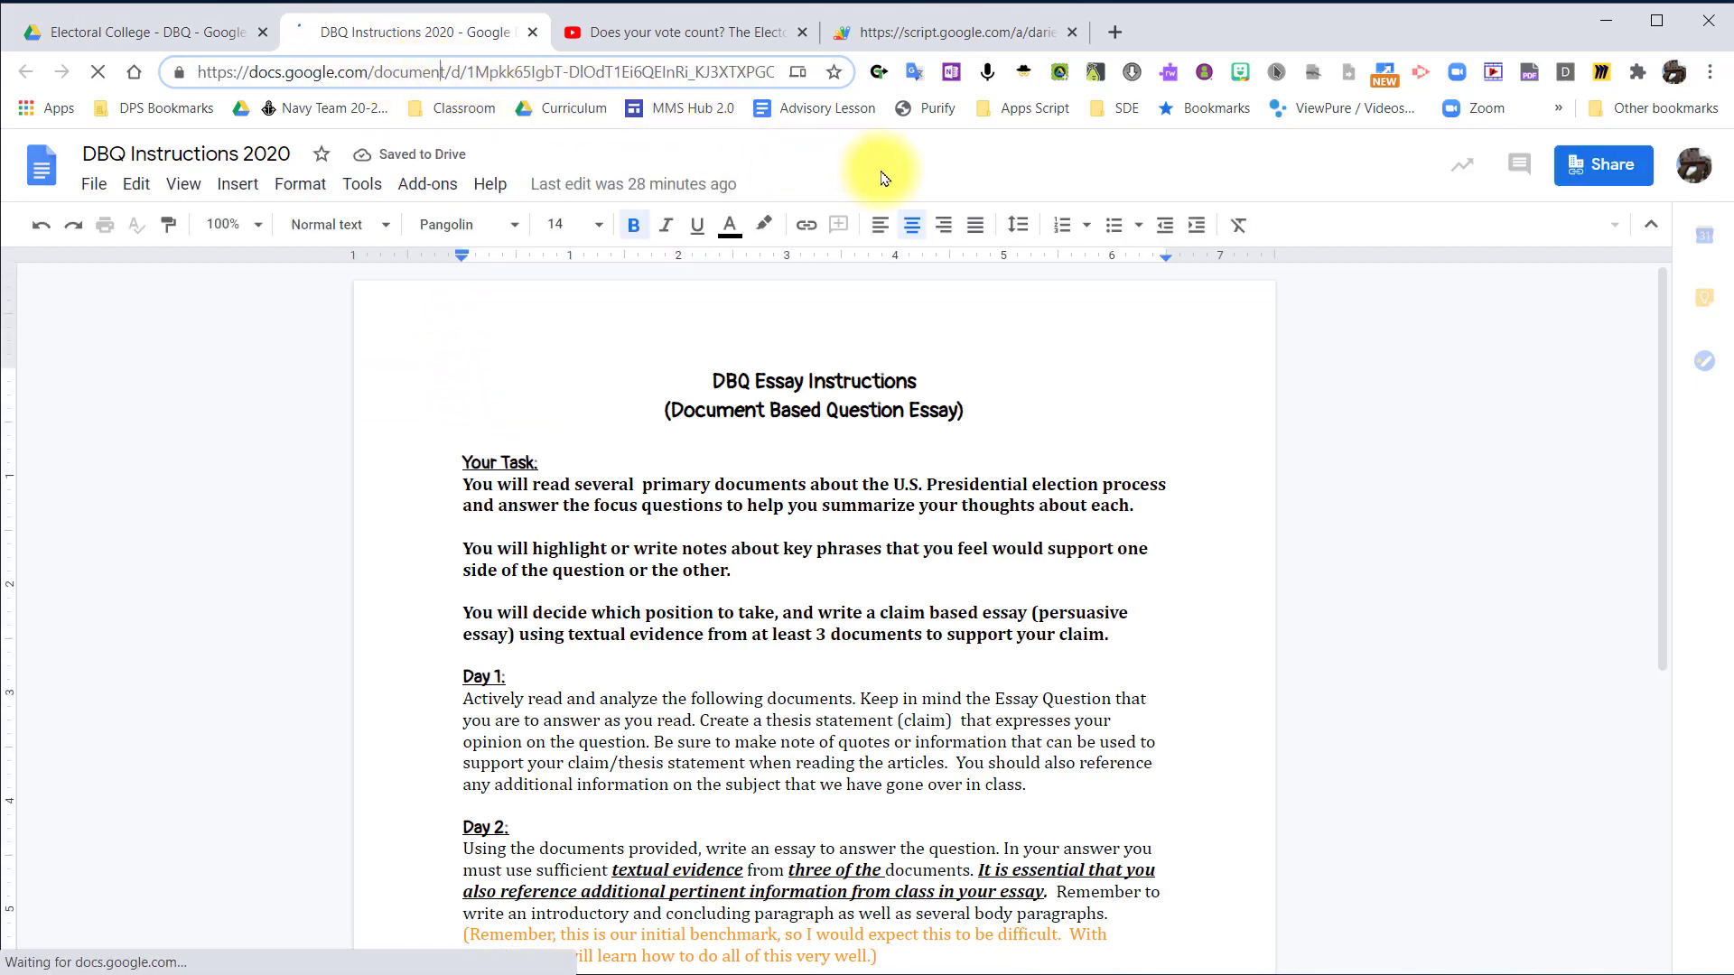
Copy the sharing link of the DBQ Instructions 2020 document.
click(569, 72)
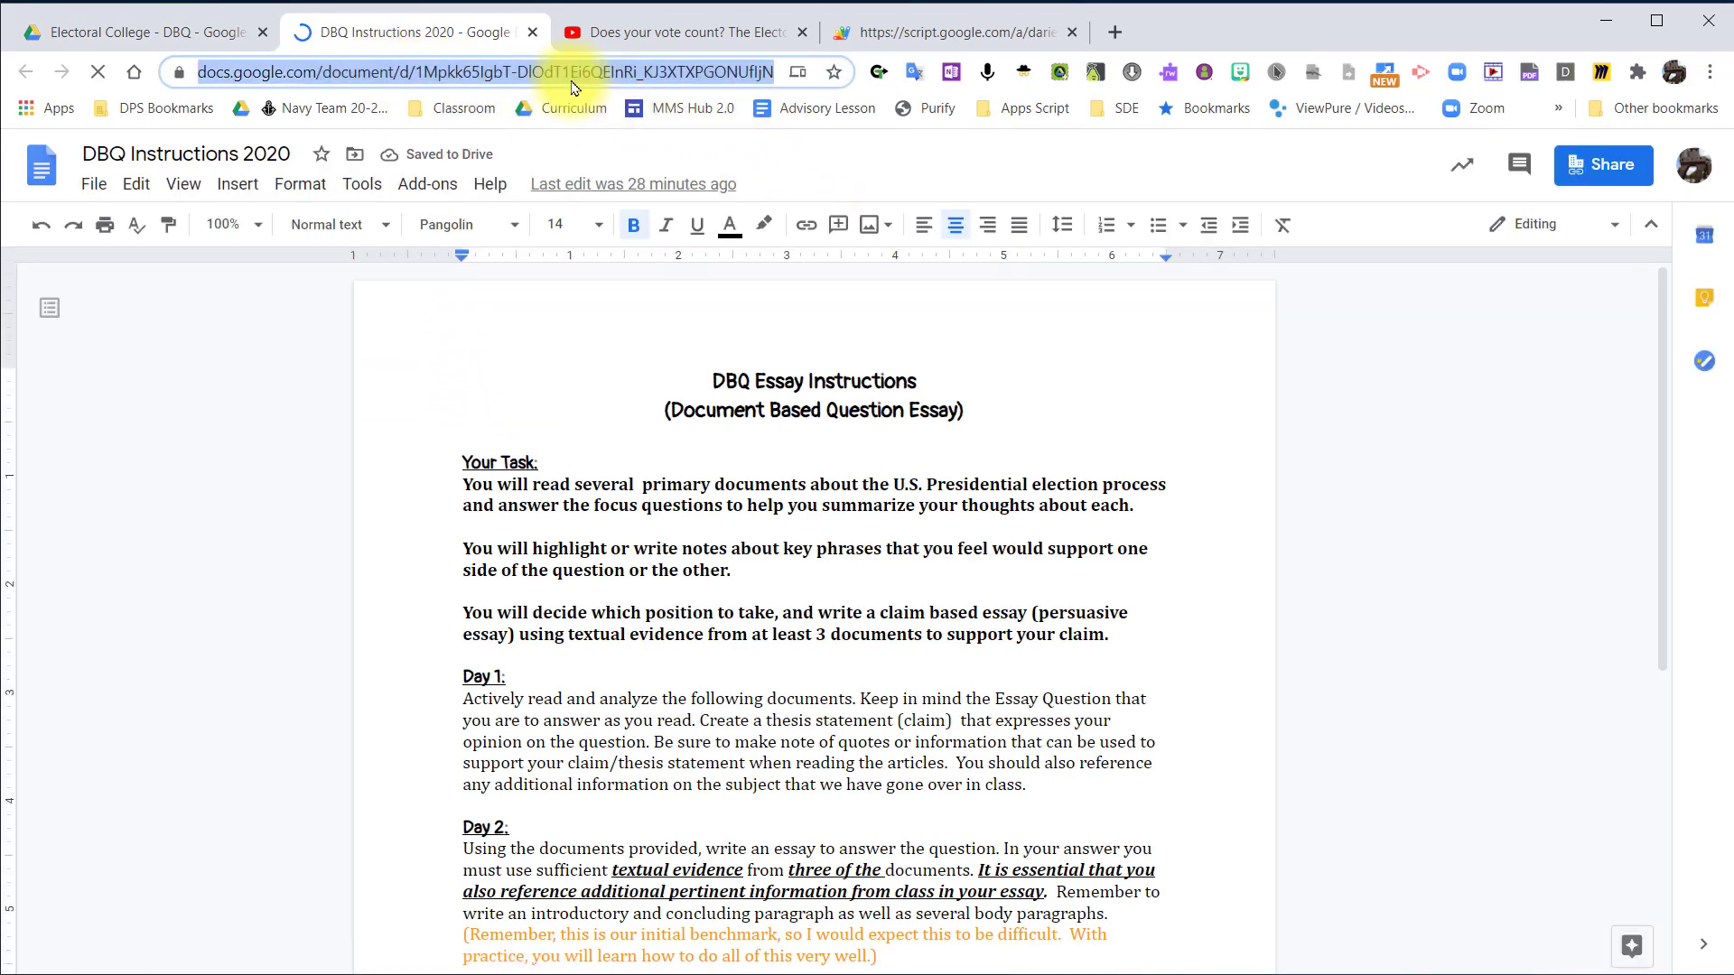
click(1607, 168)
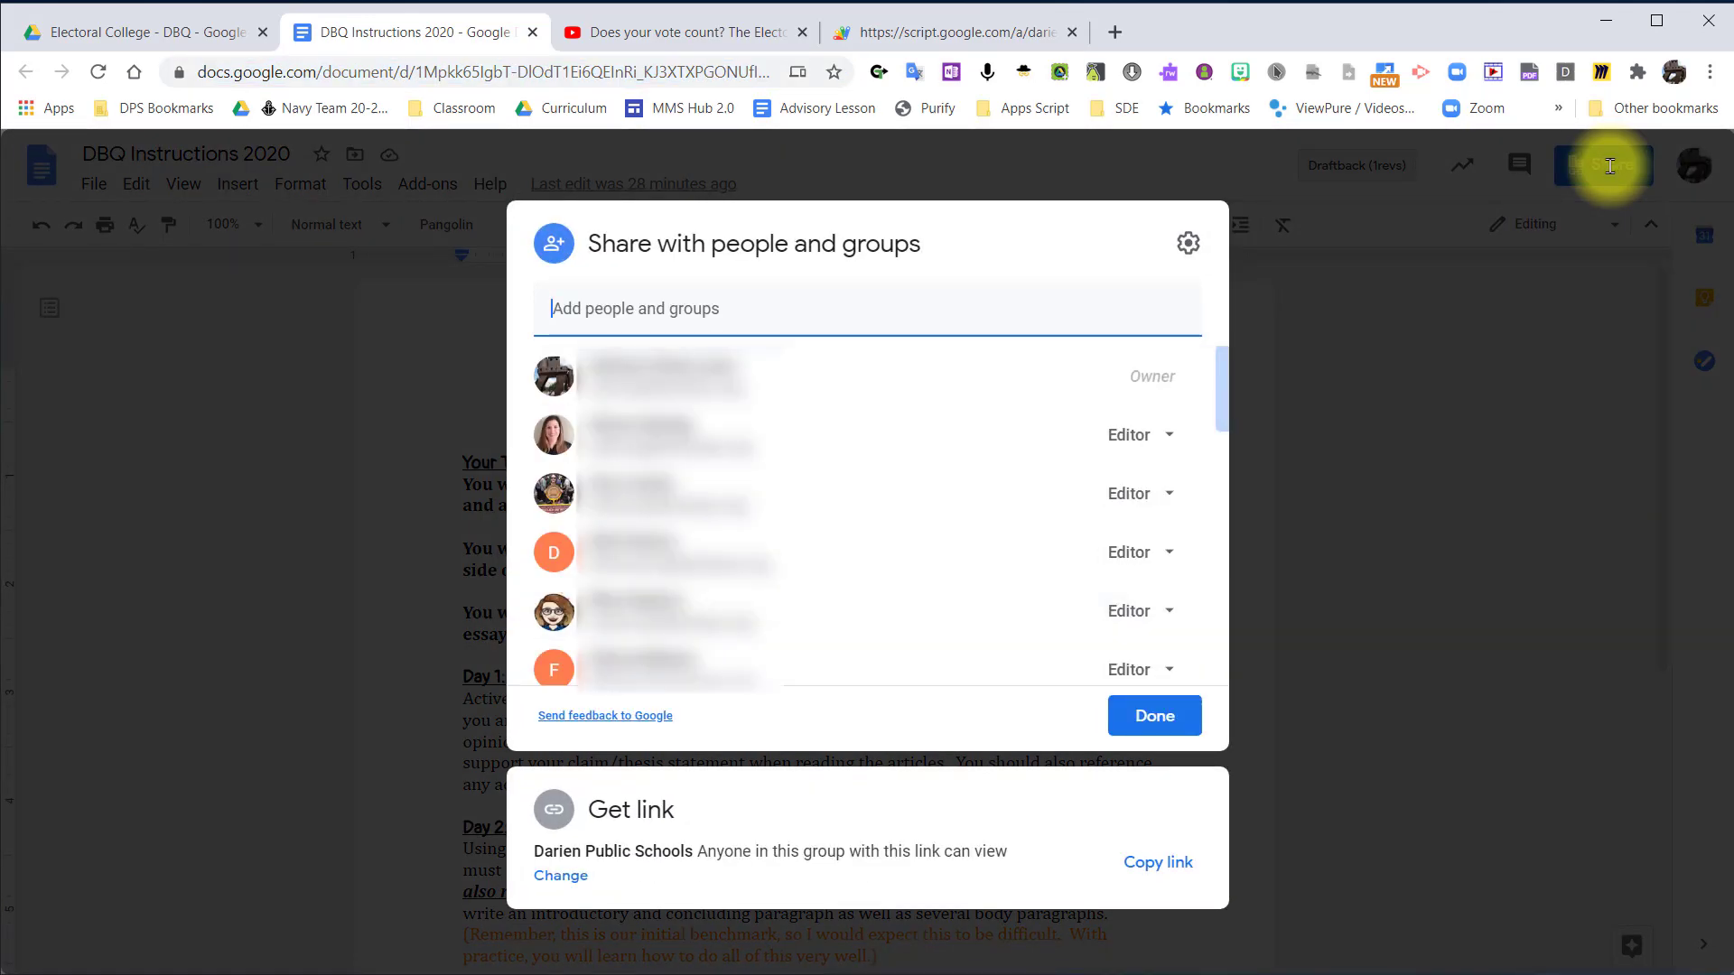
click(1159, 861)
click(1341, 781)
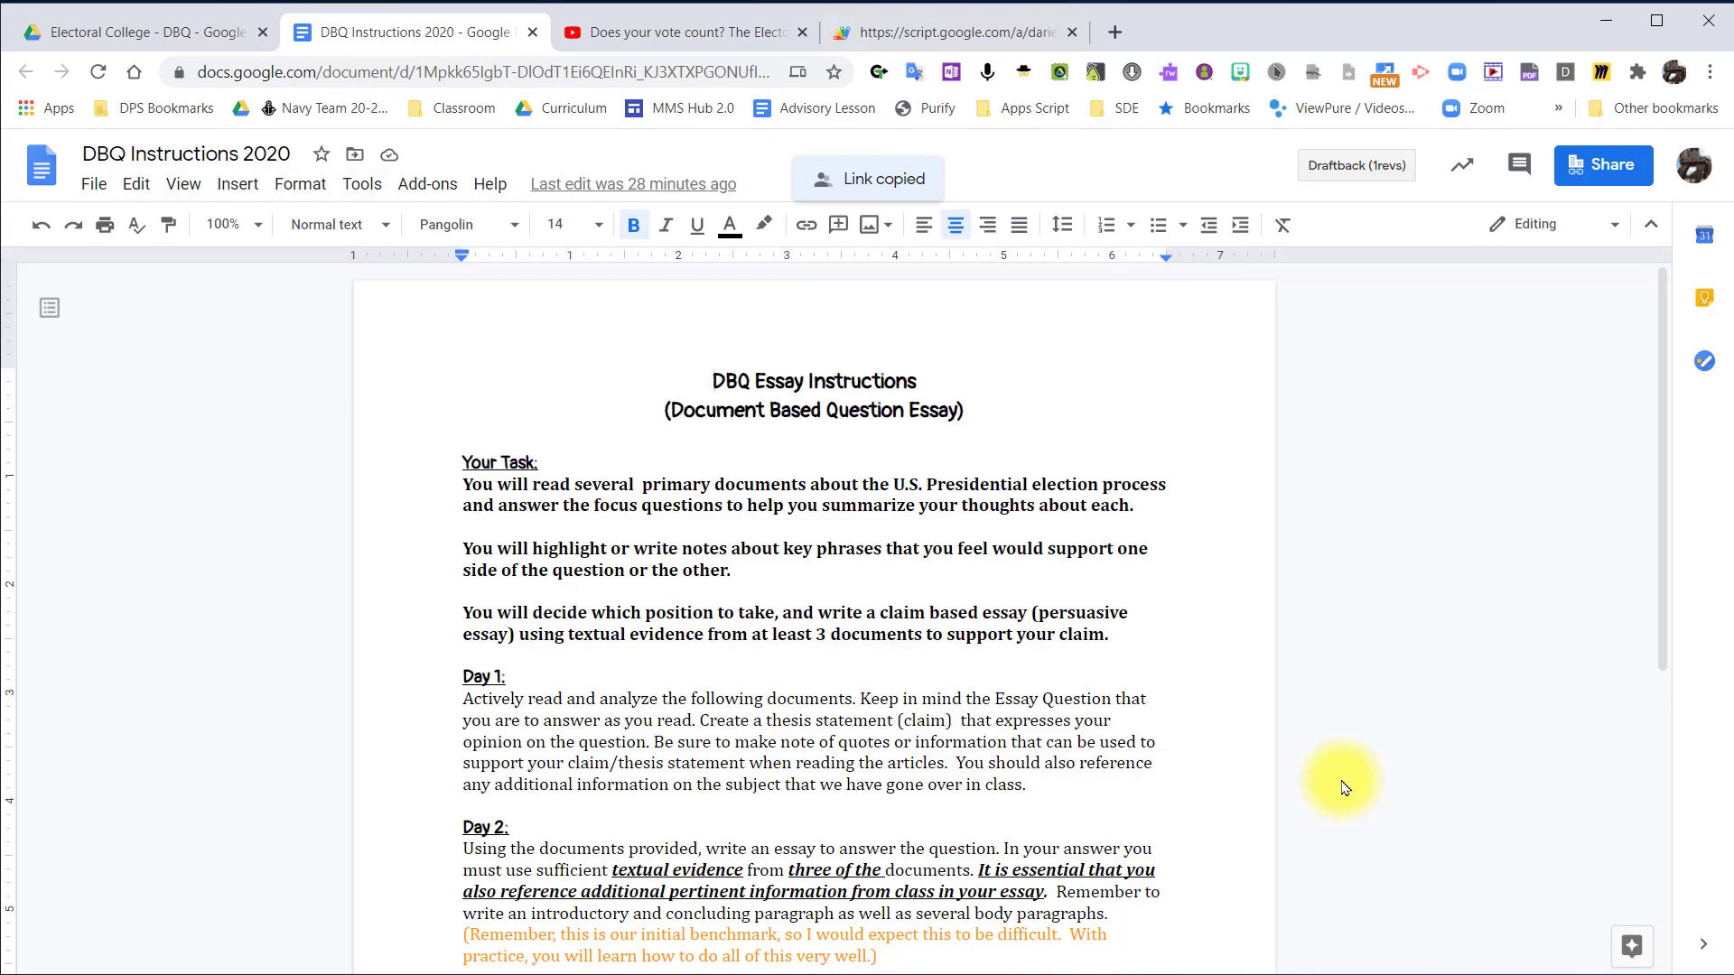
Paste the DBQ Instructions 2020 link as a viewable source in the Rubric Hero assignment and add a second link row.
click(948, 32)
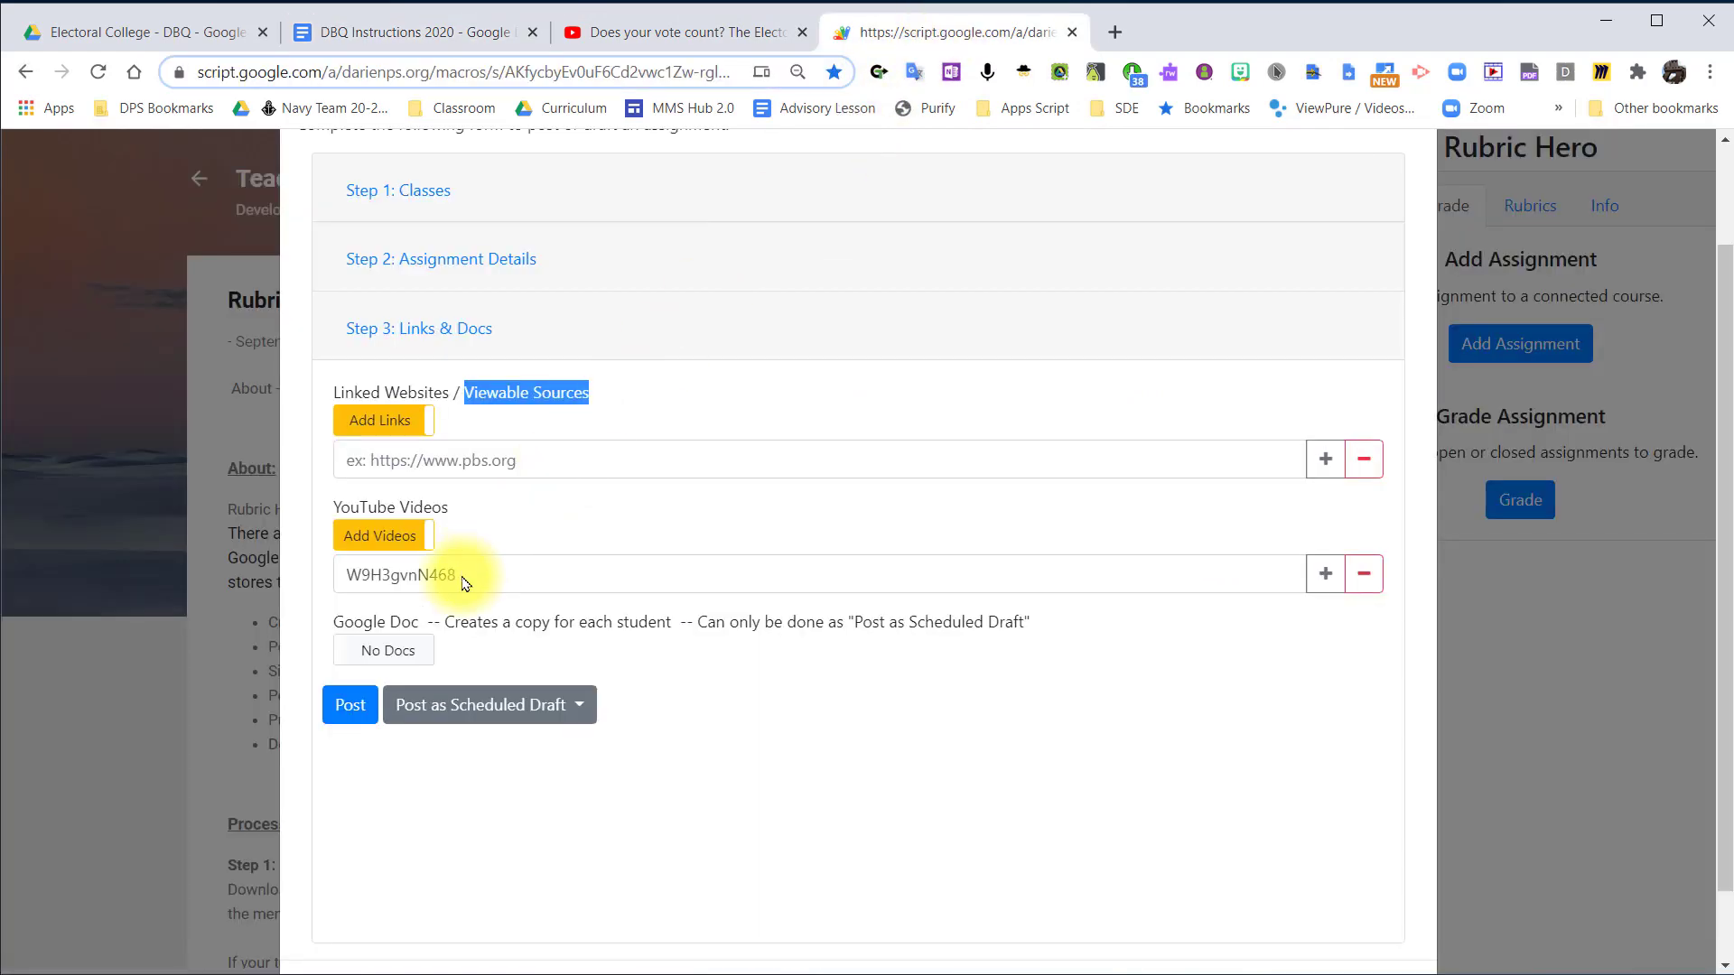
click(536, 461)
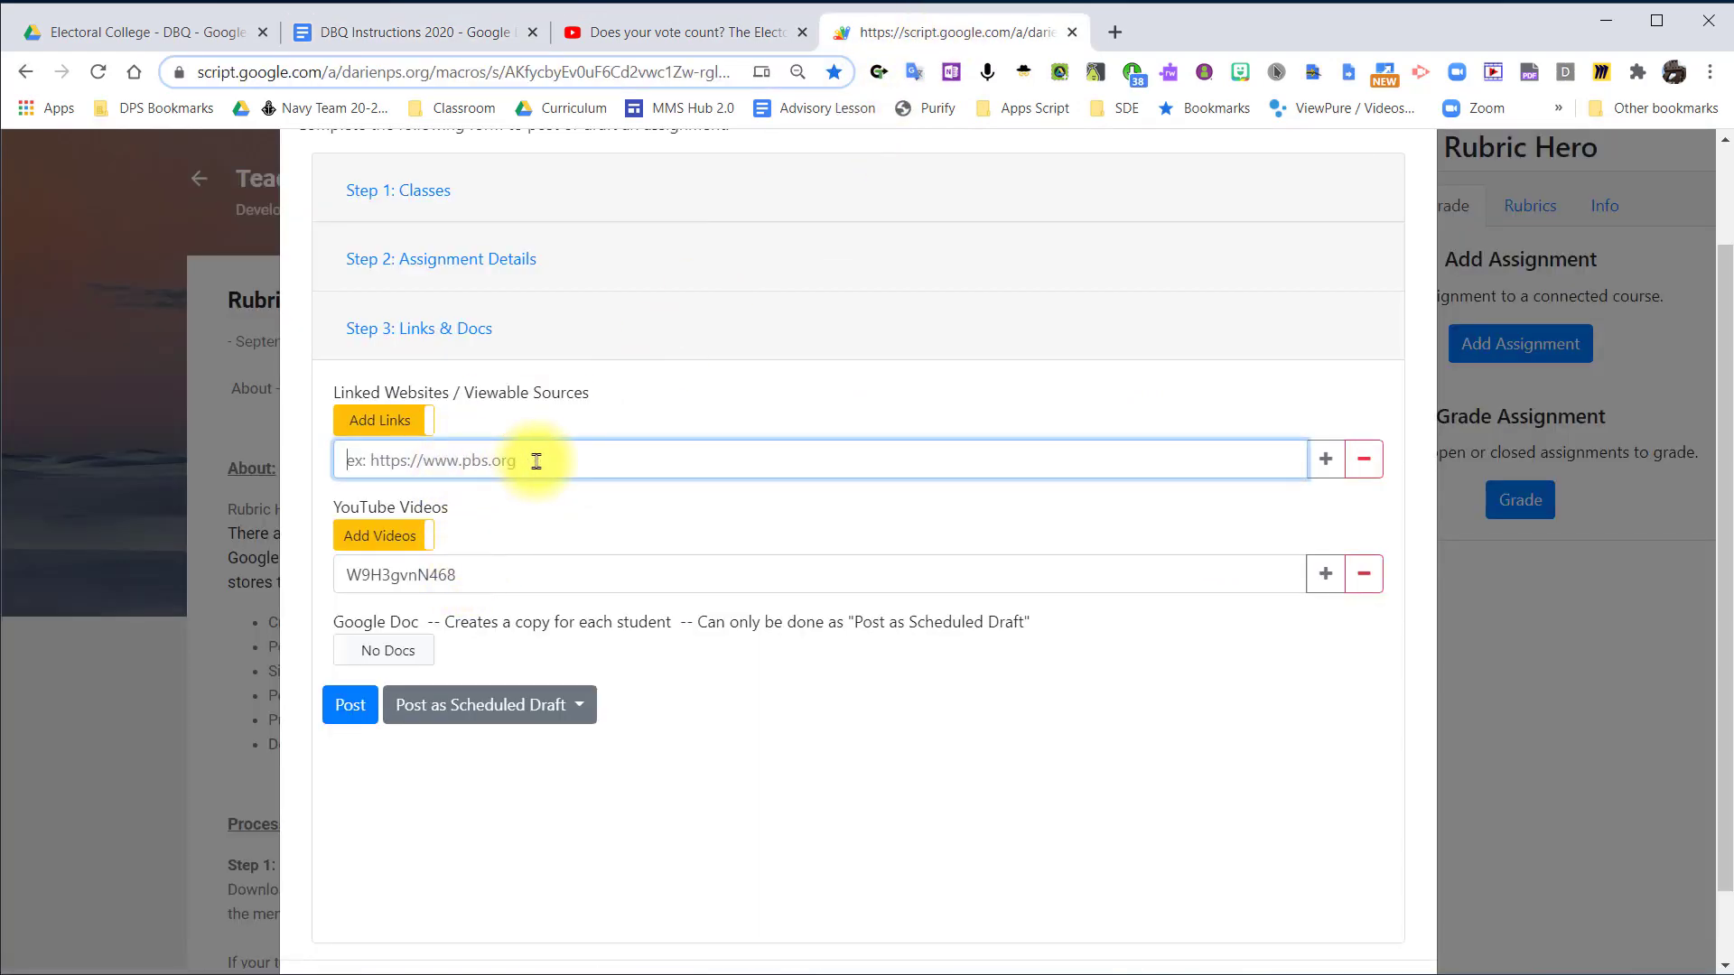
key(ctrl+v)
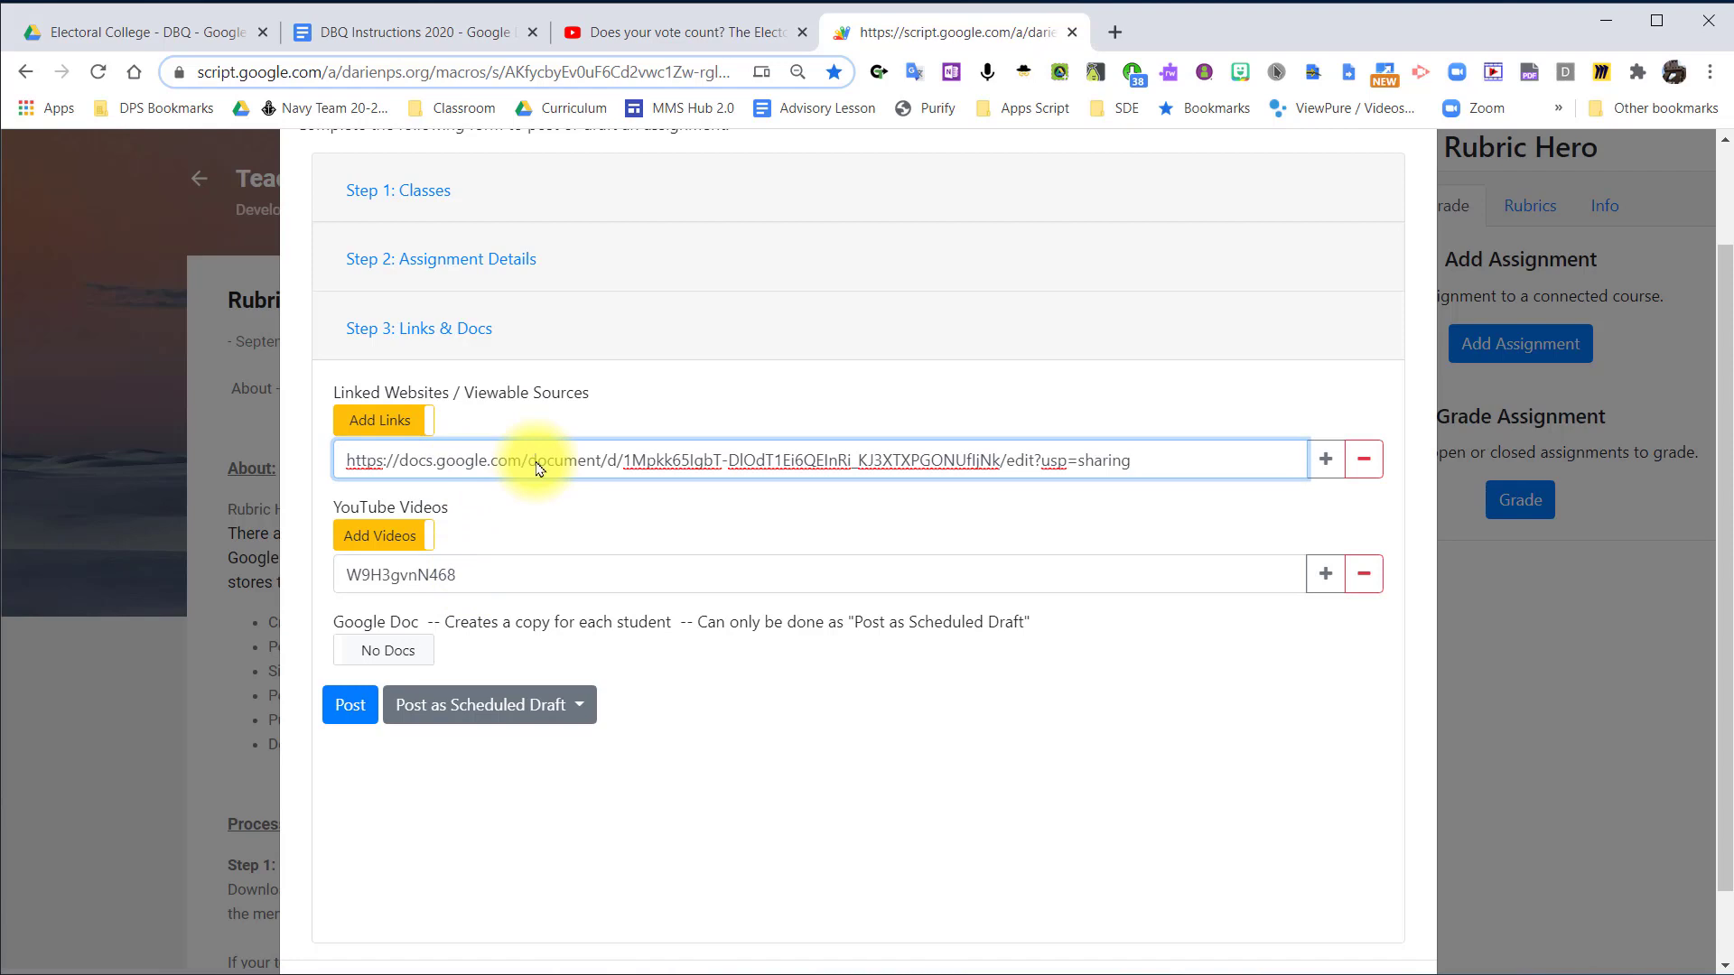
click(1326, 462)
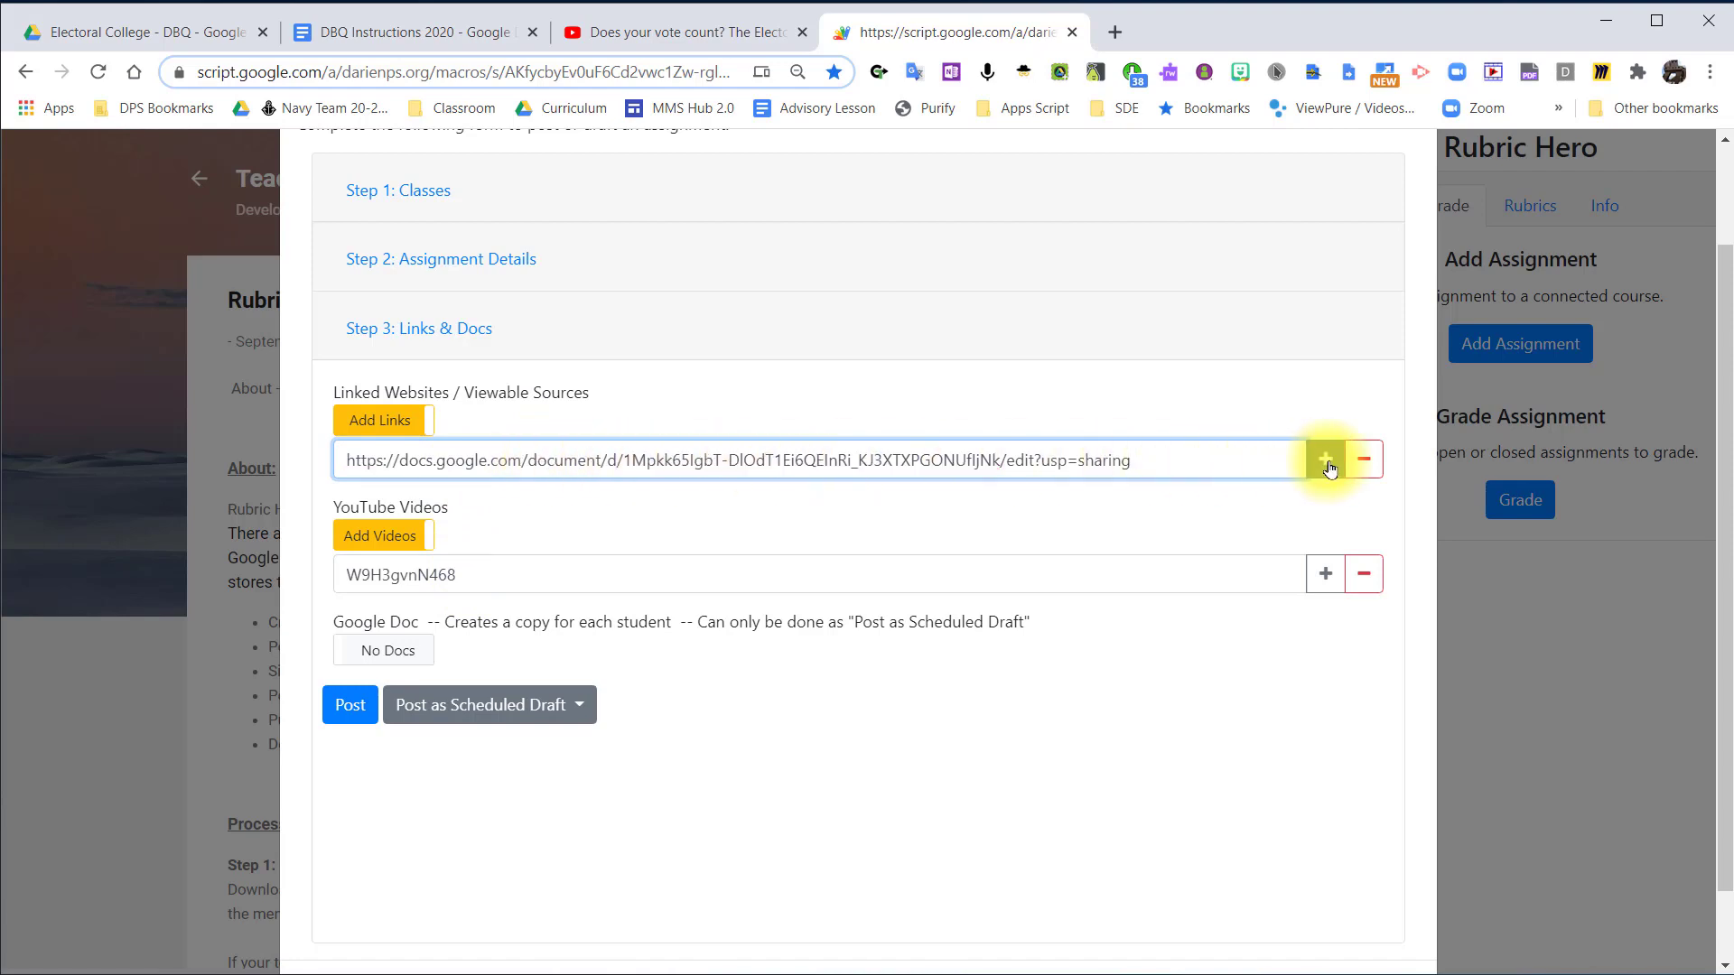
click(1327, 462)
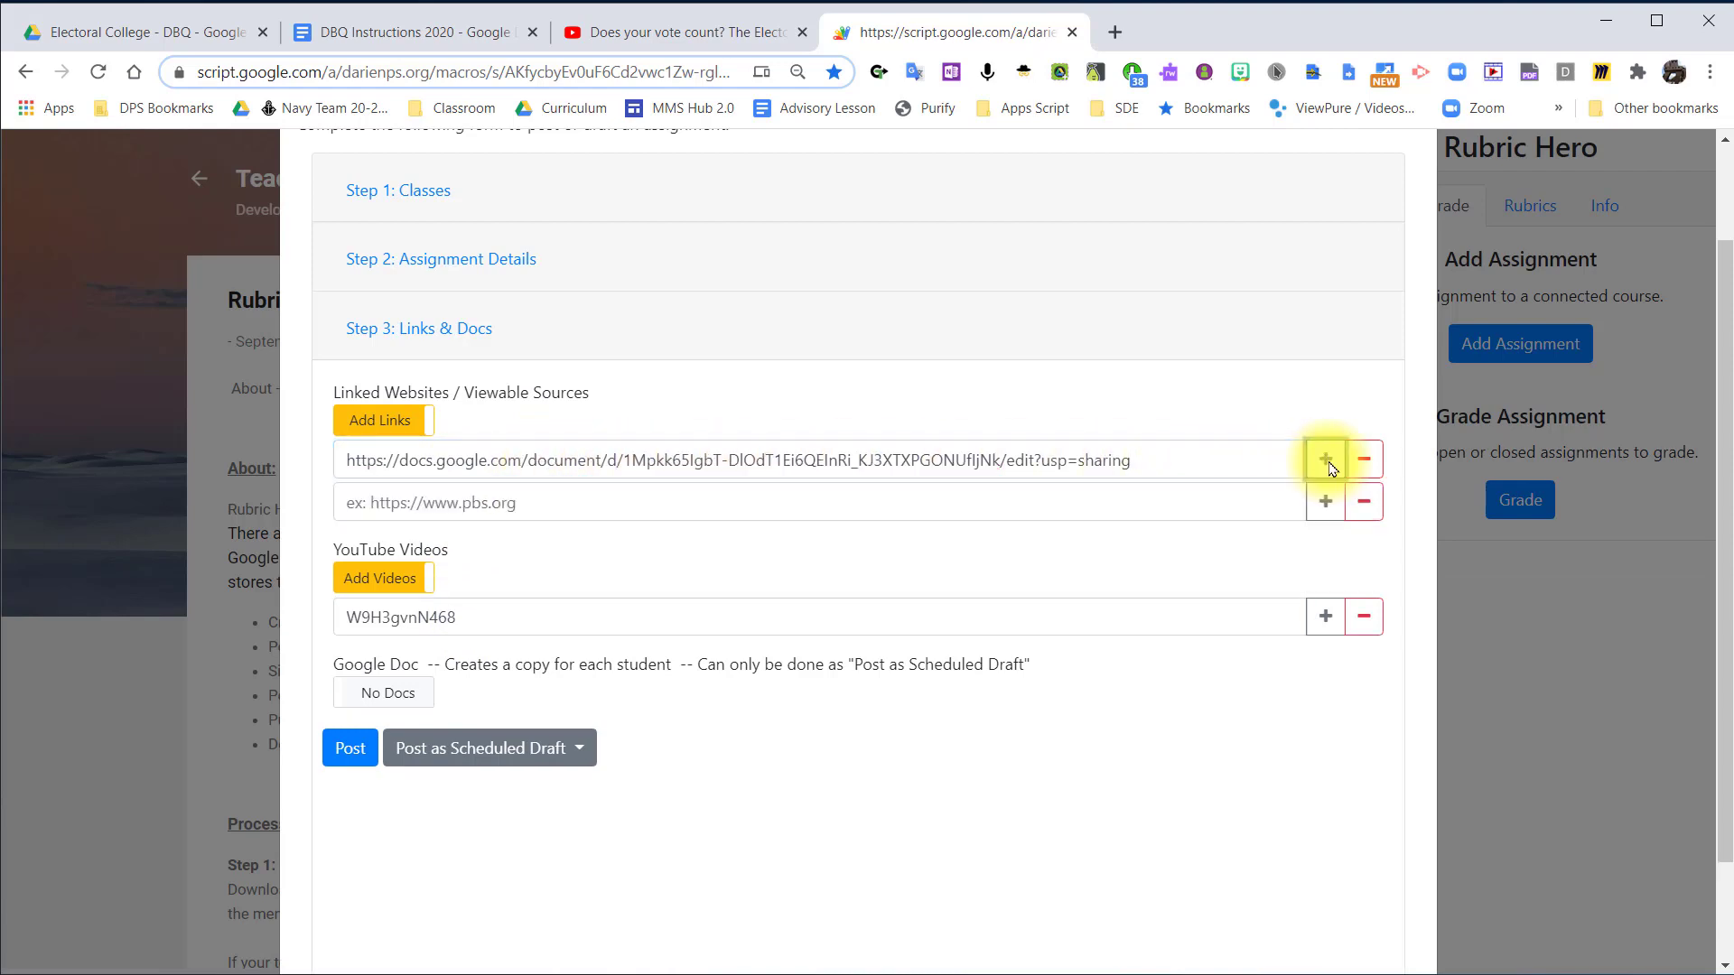
Go back to the Electoral College - DBQ folder in Drive and open the DBQ - Electoral College2020 document.
click(115, 35)
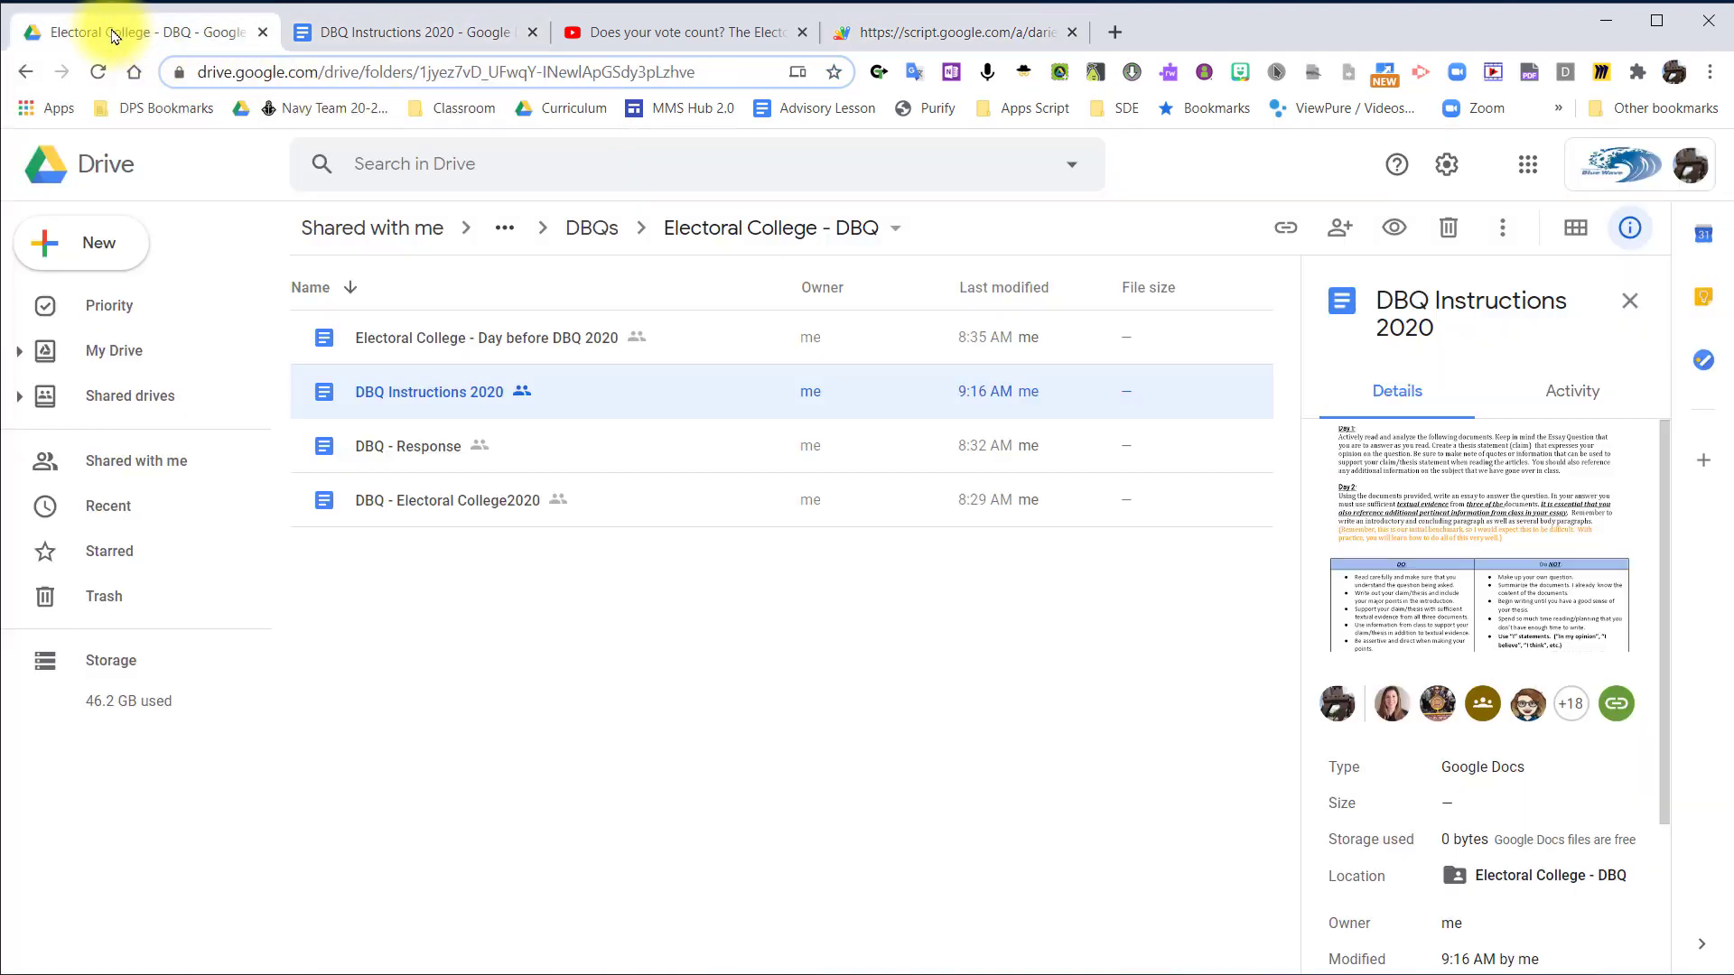
click(503, 337)
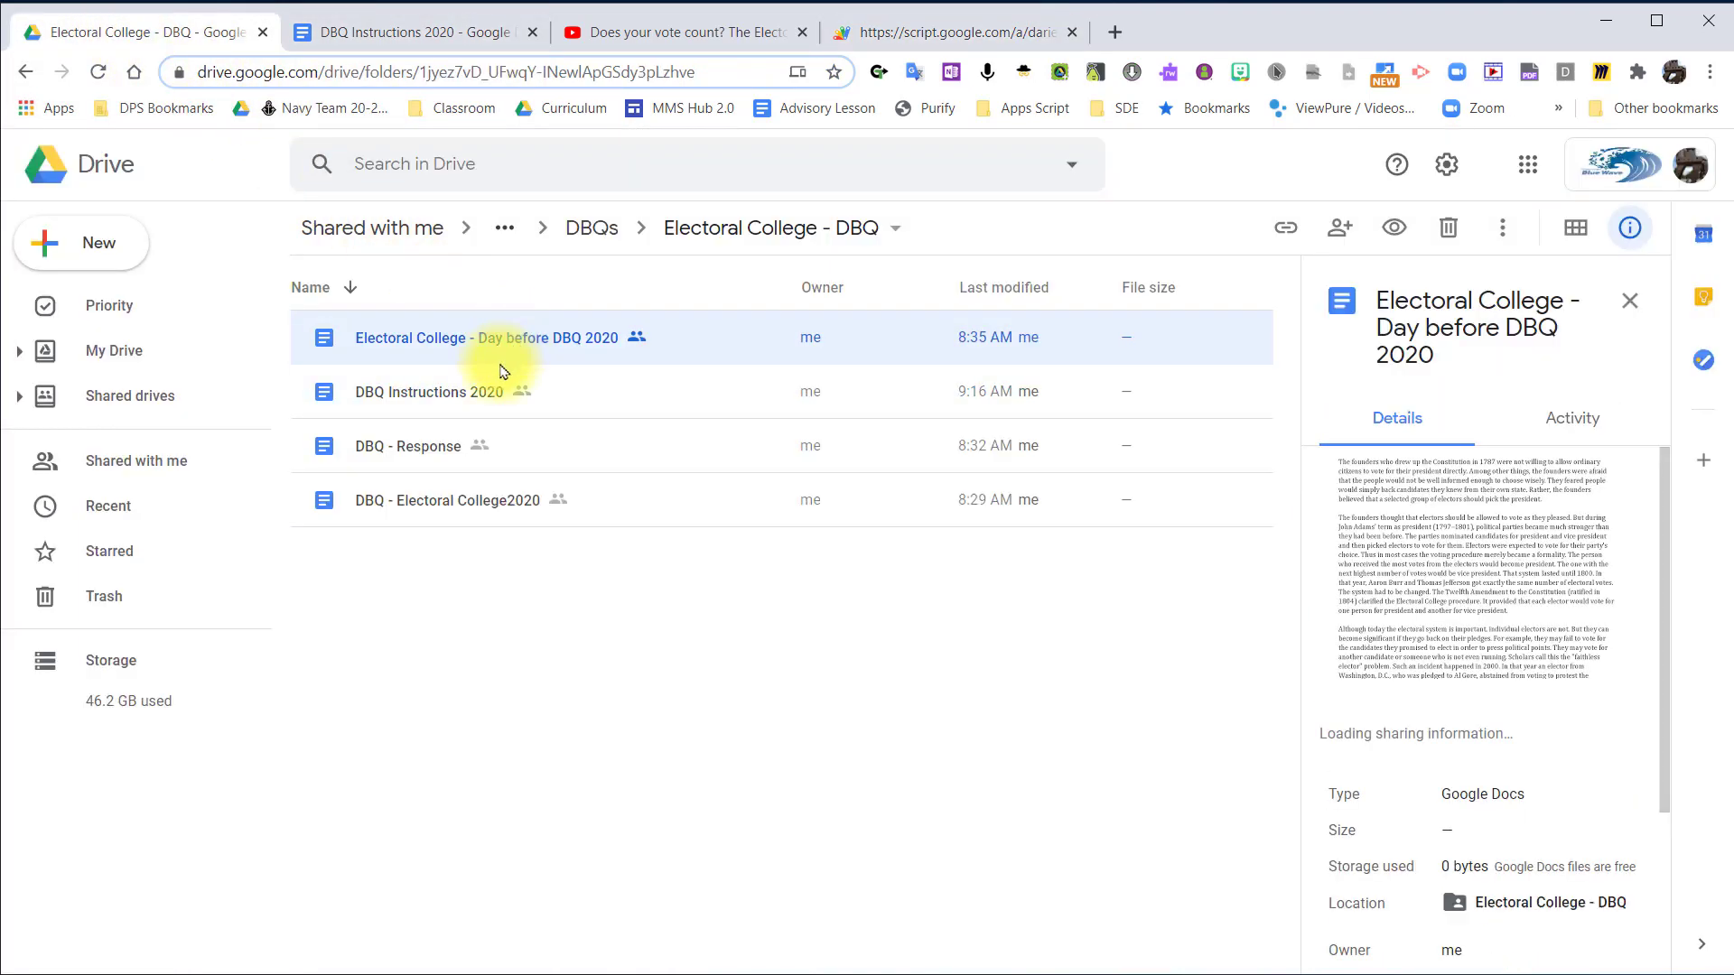
click(432, 451)
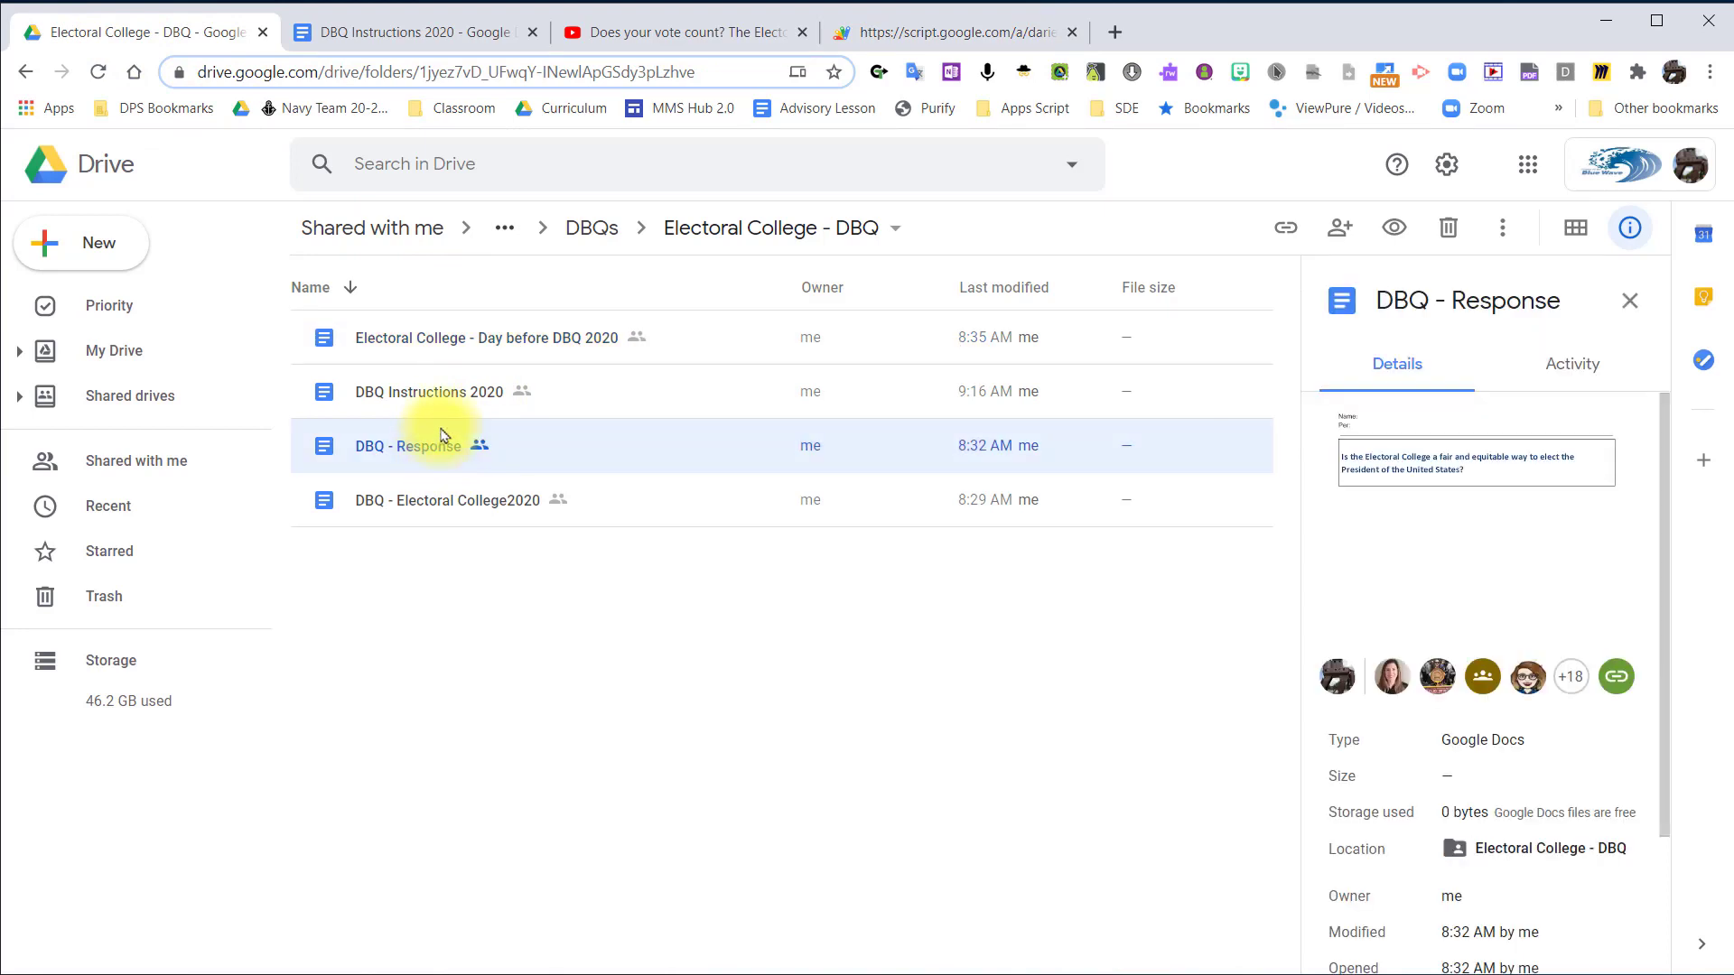
click(442, 391)
click(460, 505)
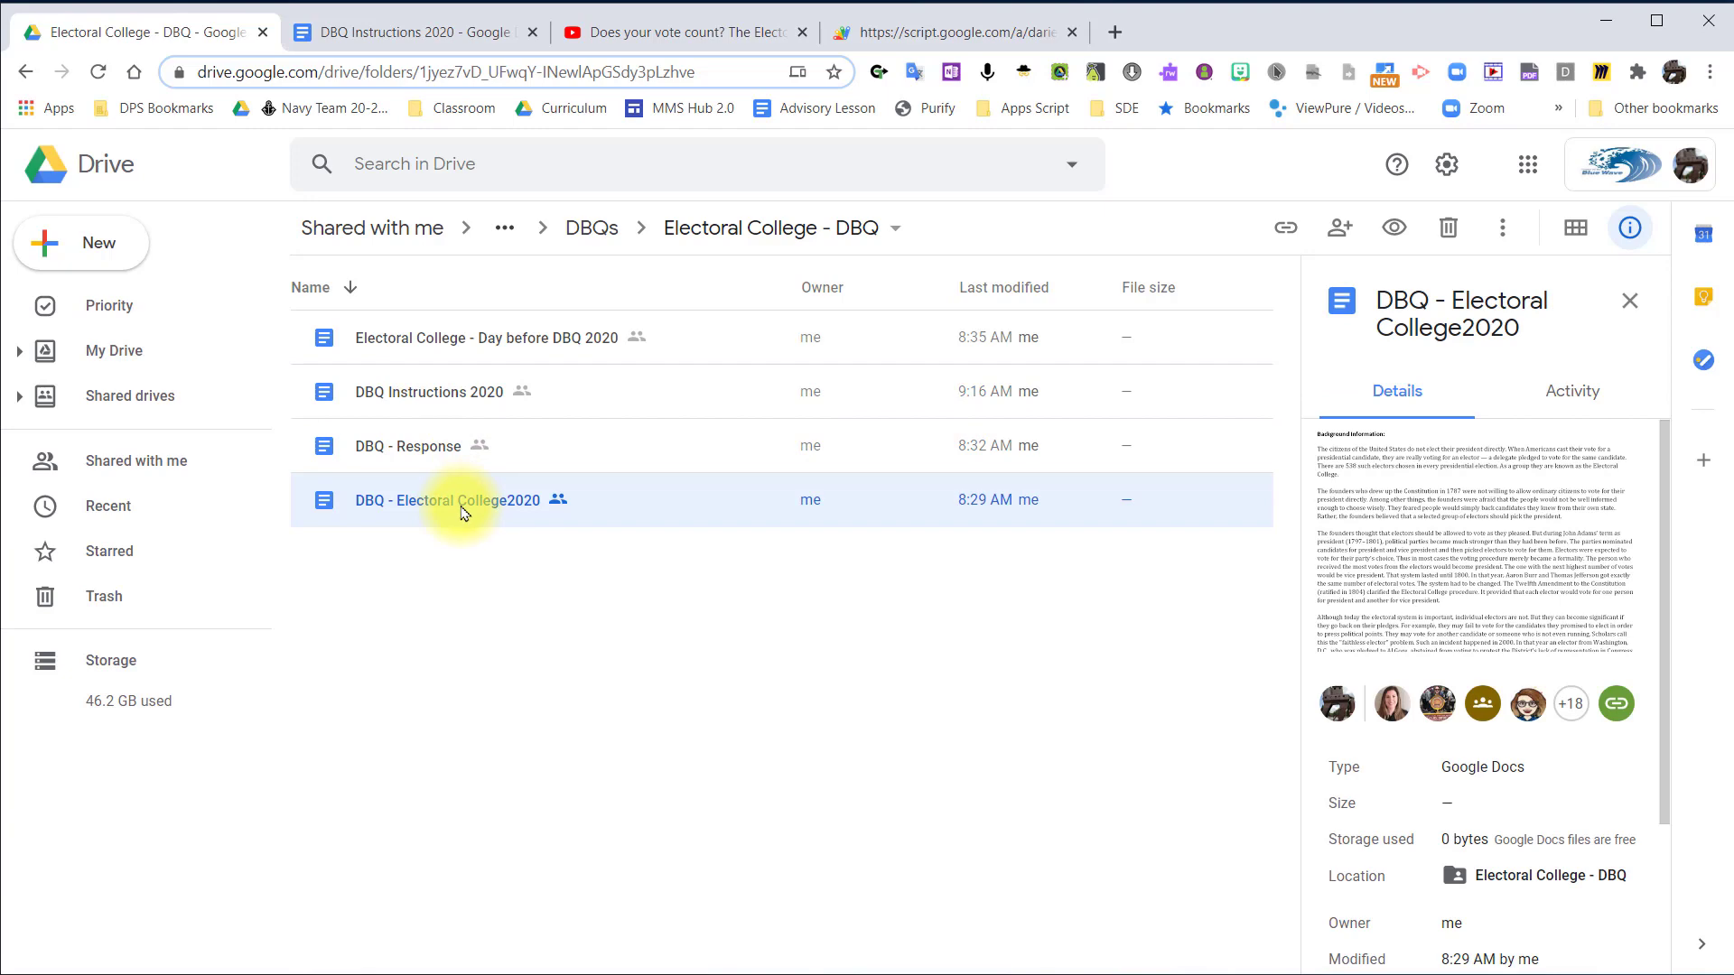
double_click(467, 516)
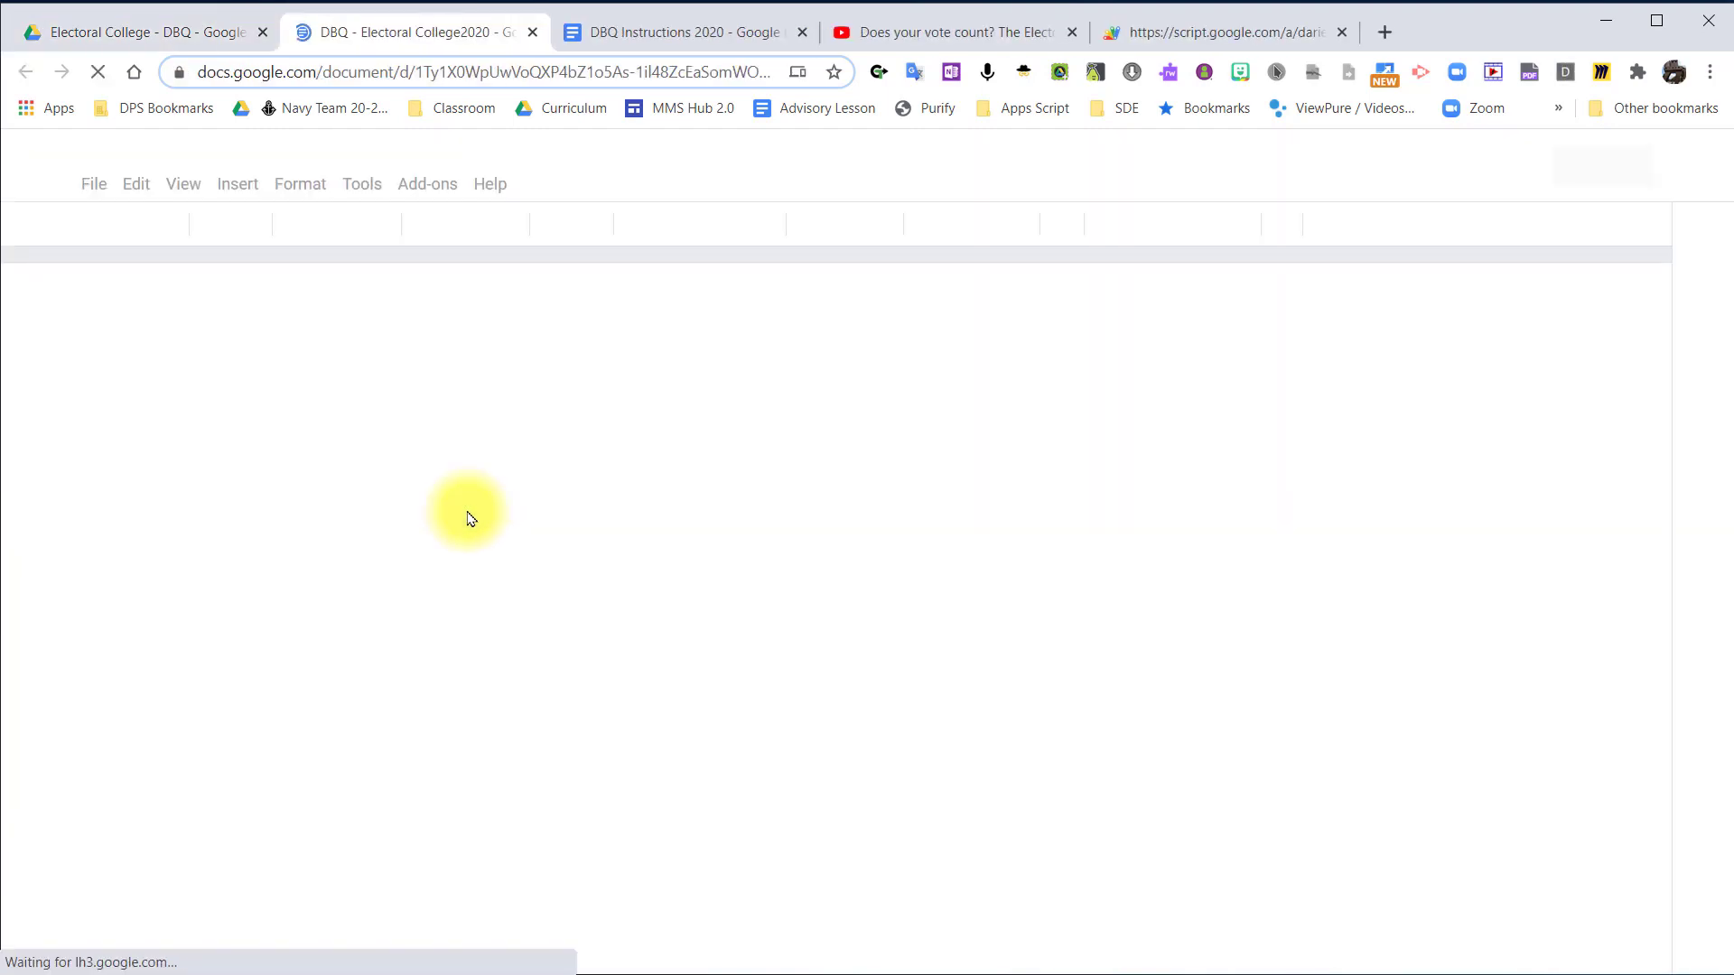
Open DBQ Rubric from the DBQs folder in Drive, copy its sharing link and close the document.
click(172, 36)
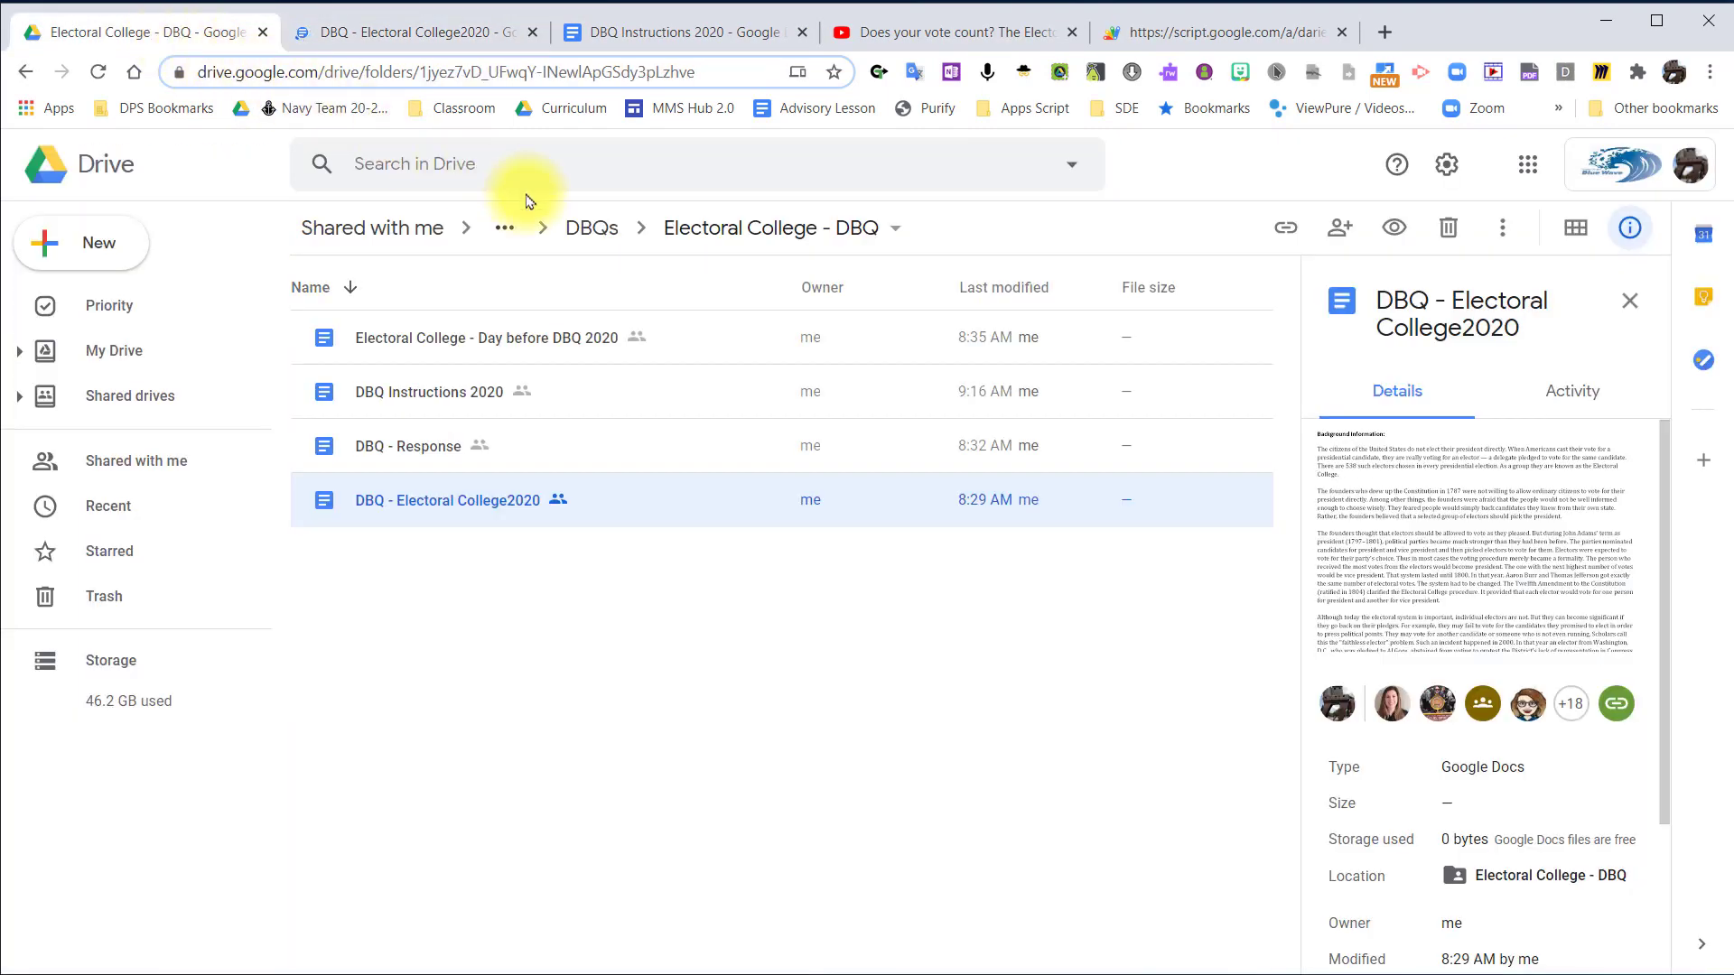
click(592, 227)
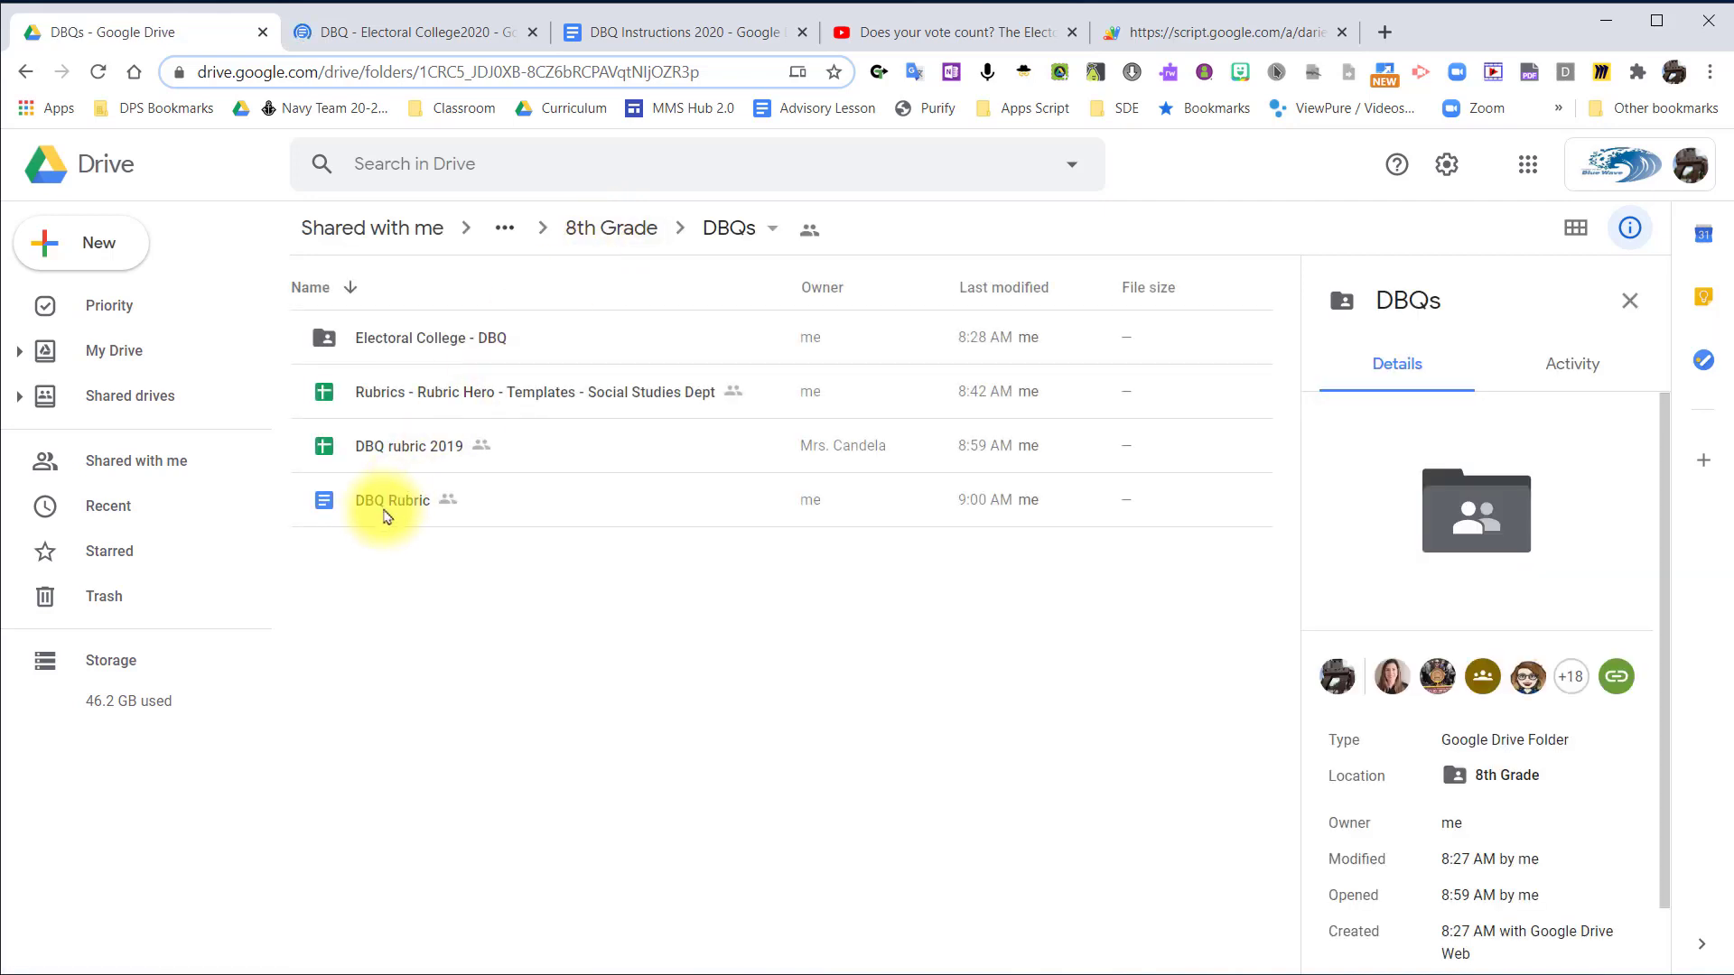
click(384, 516)
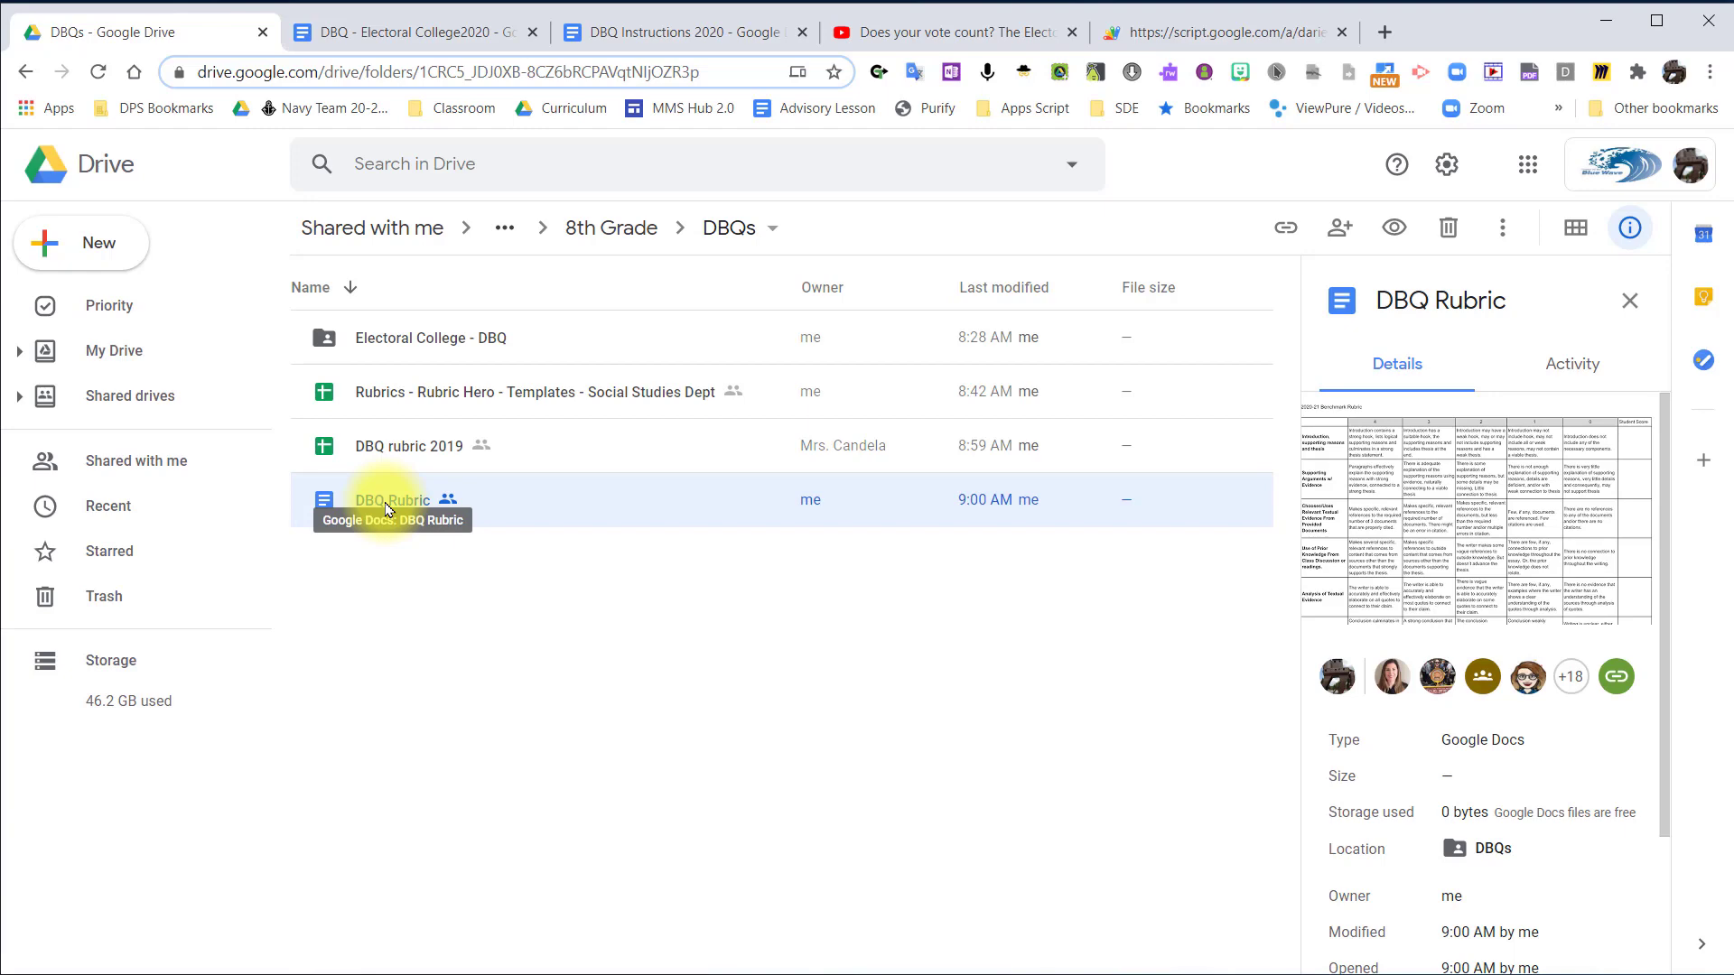
double_click(386, 505)
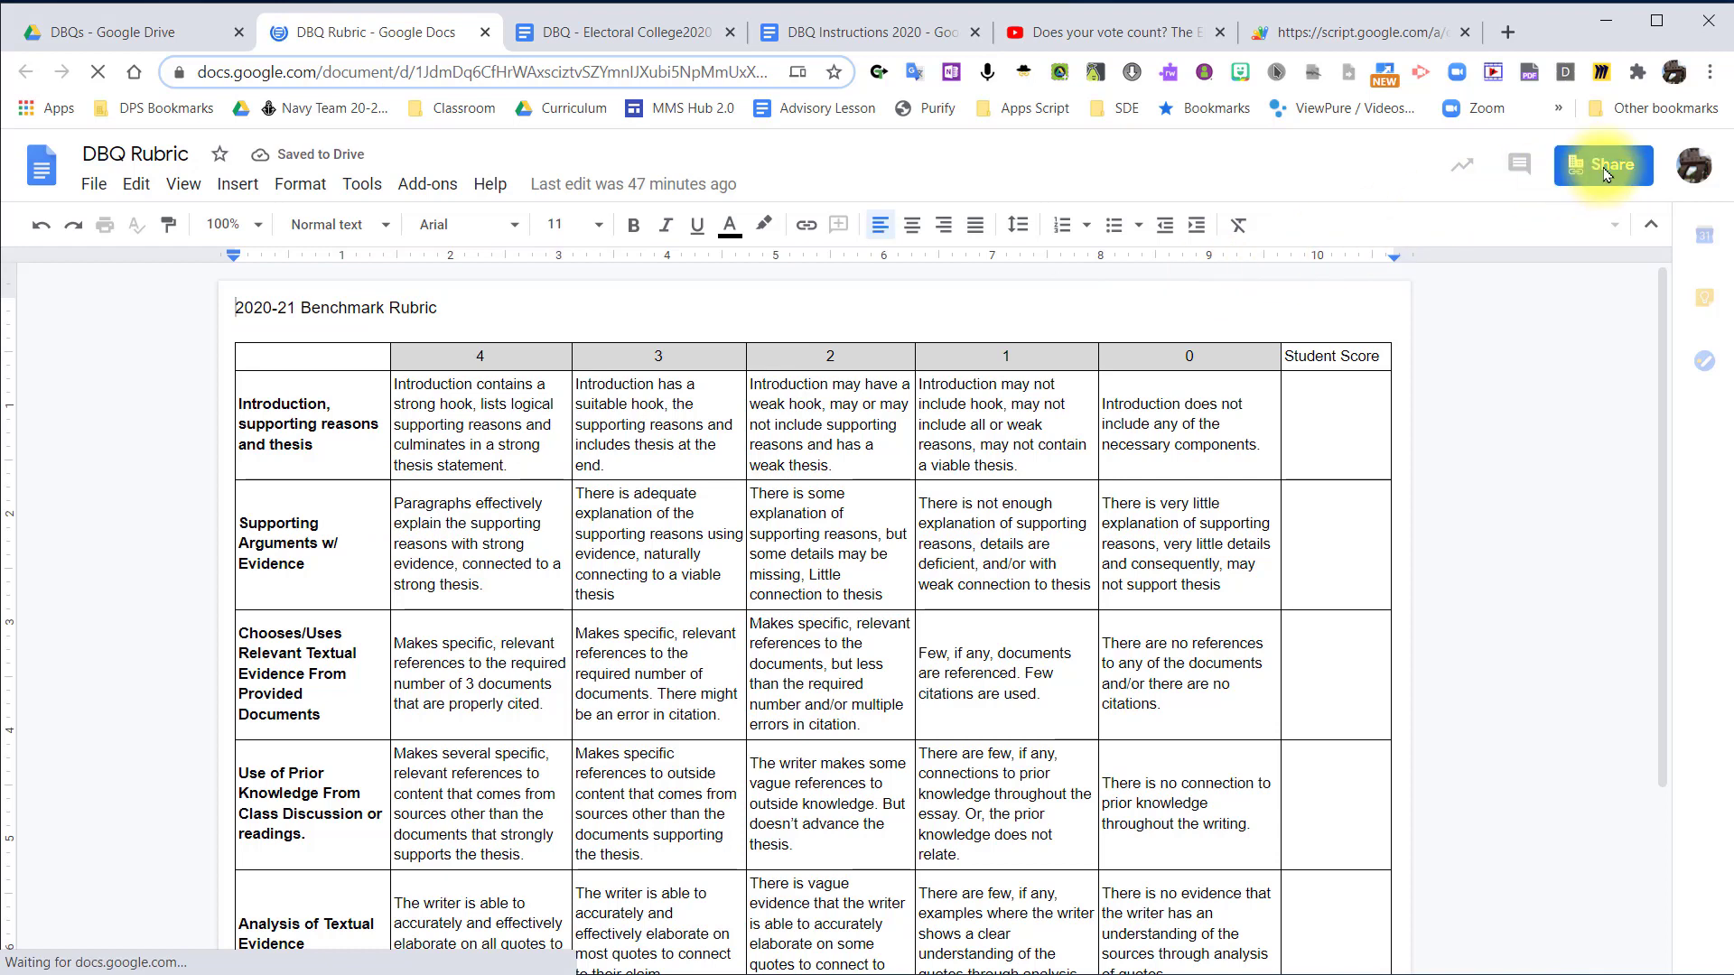
click(1603, 172)
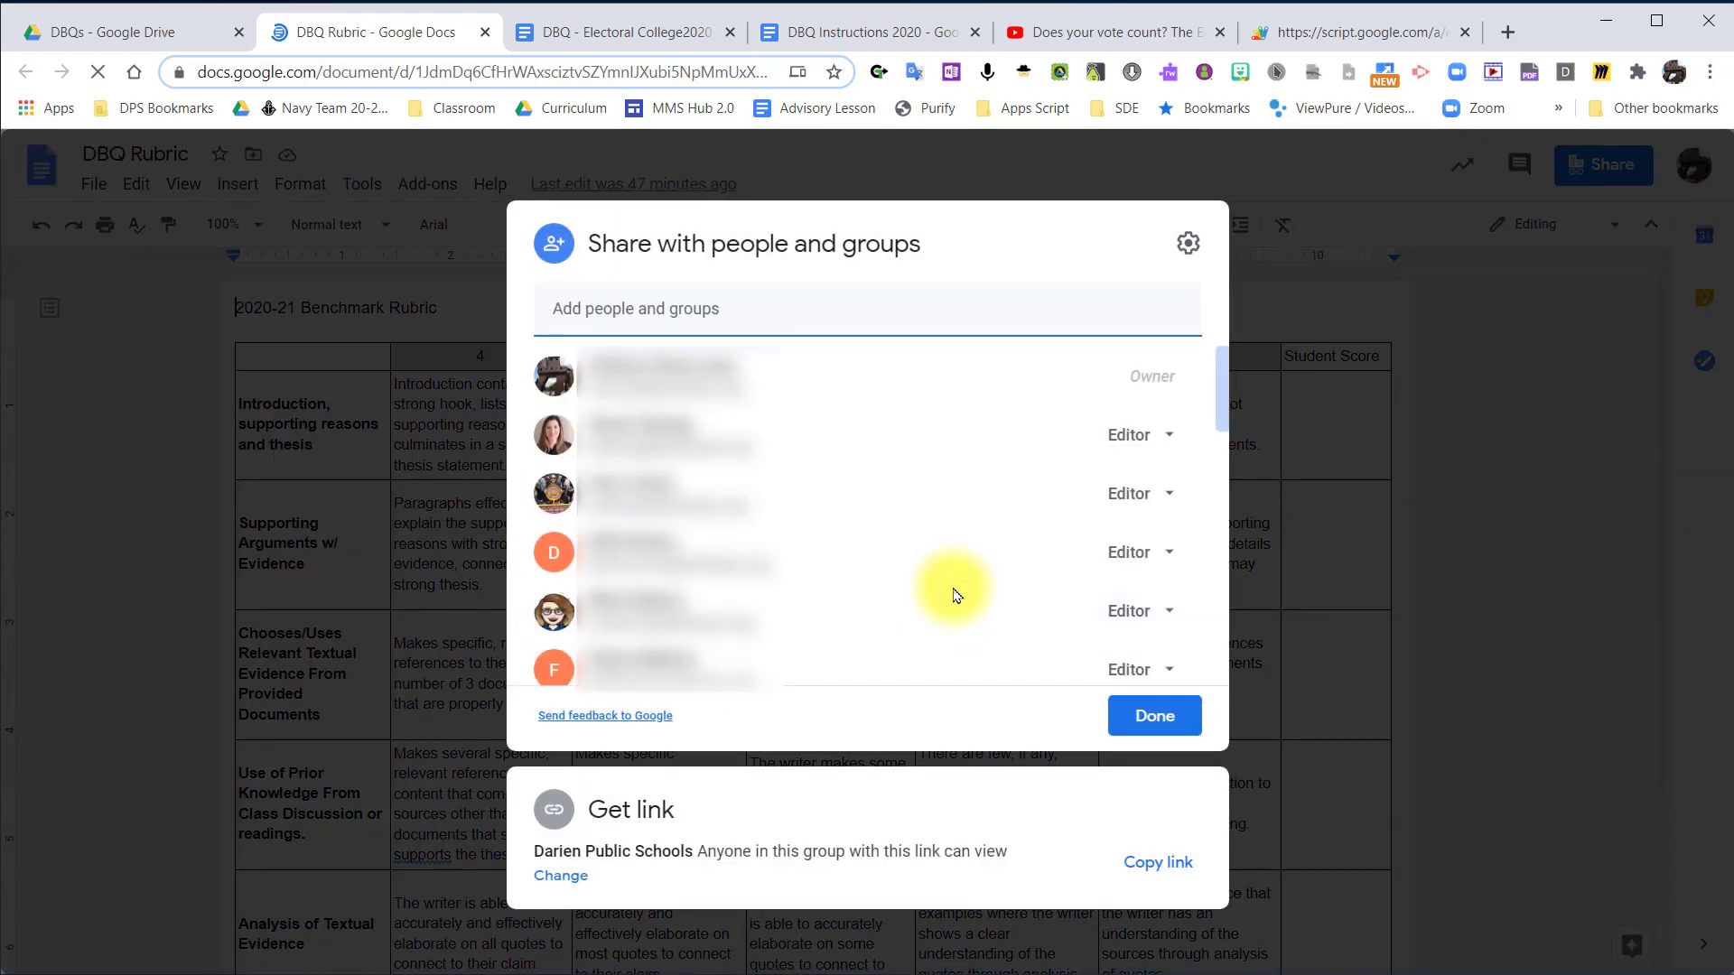
click(1154, 862)
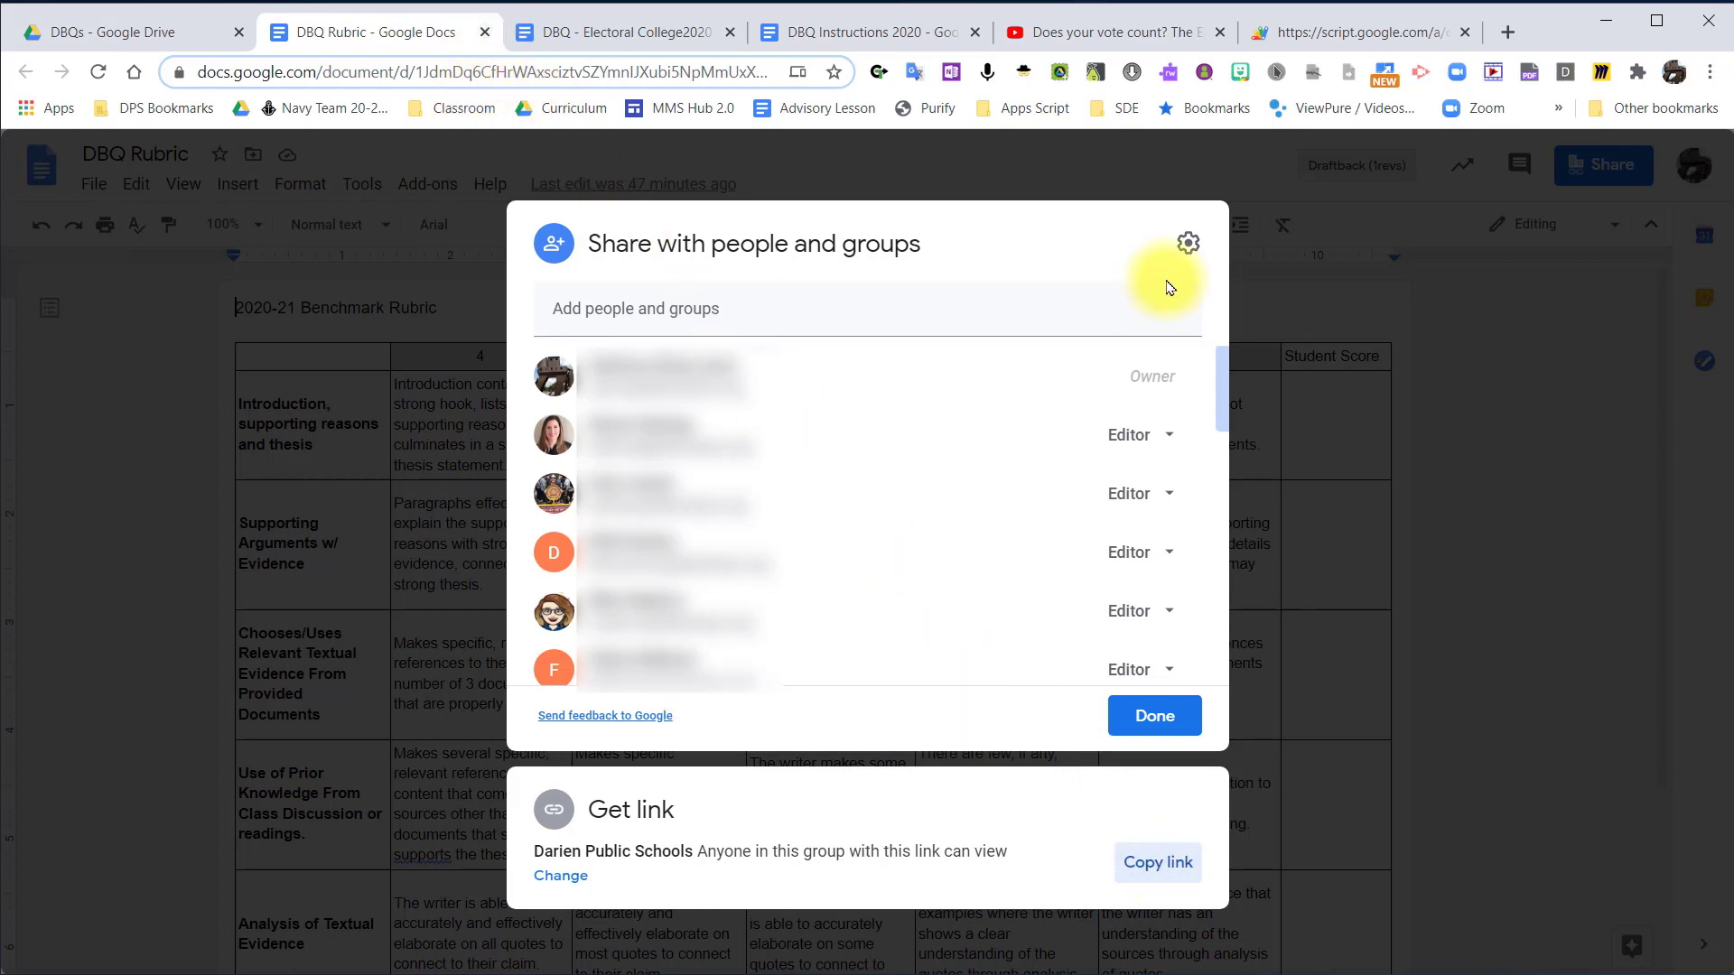
click(486, 33)
Paste the DBQ Rubric link as the second viewable source in the Rubric Hero assignment.
click(1089, 40)
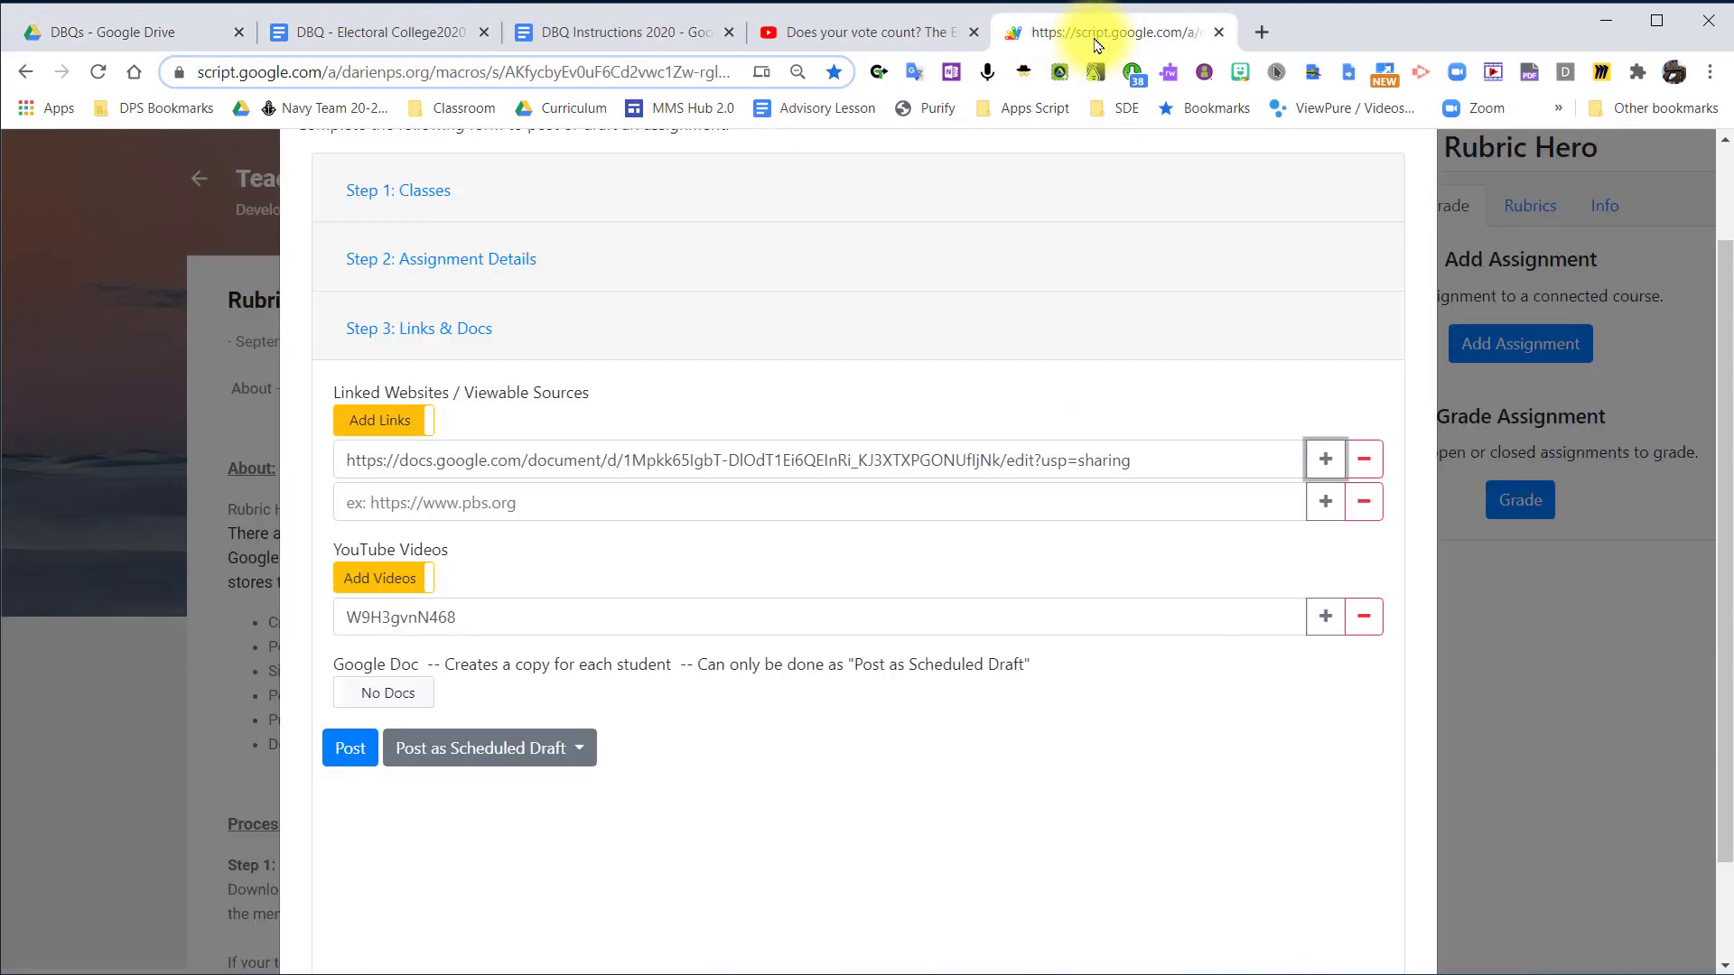
click(747, 496)
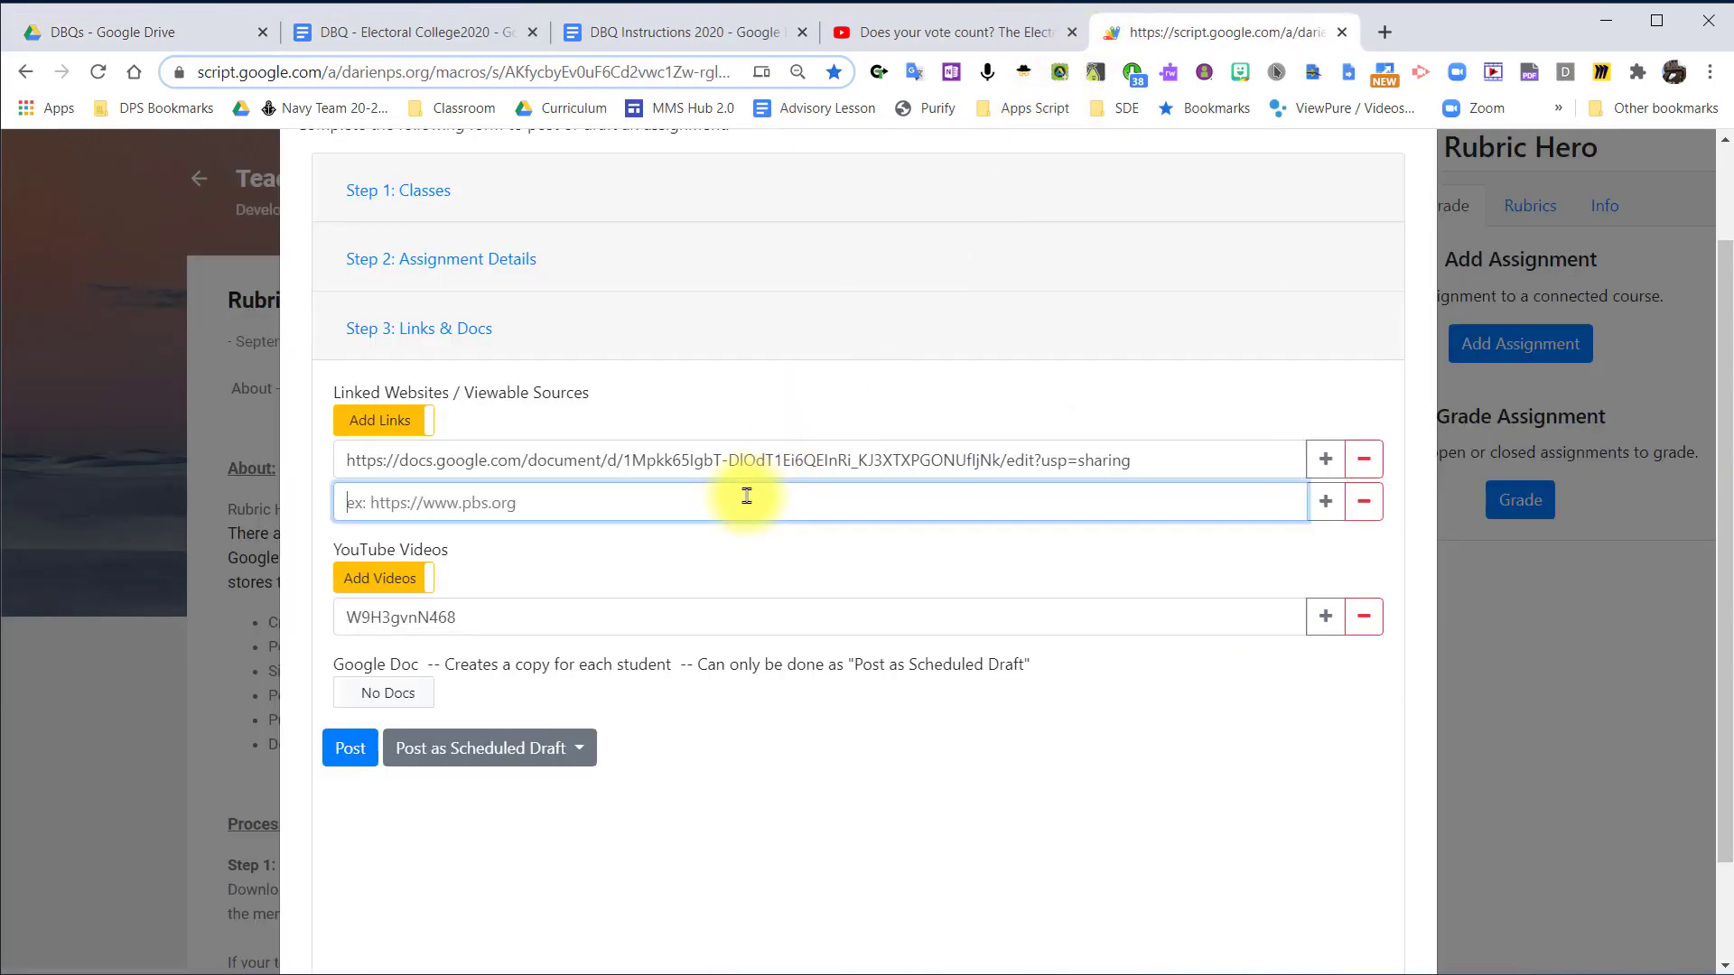
key(ctrl+v)
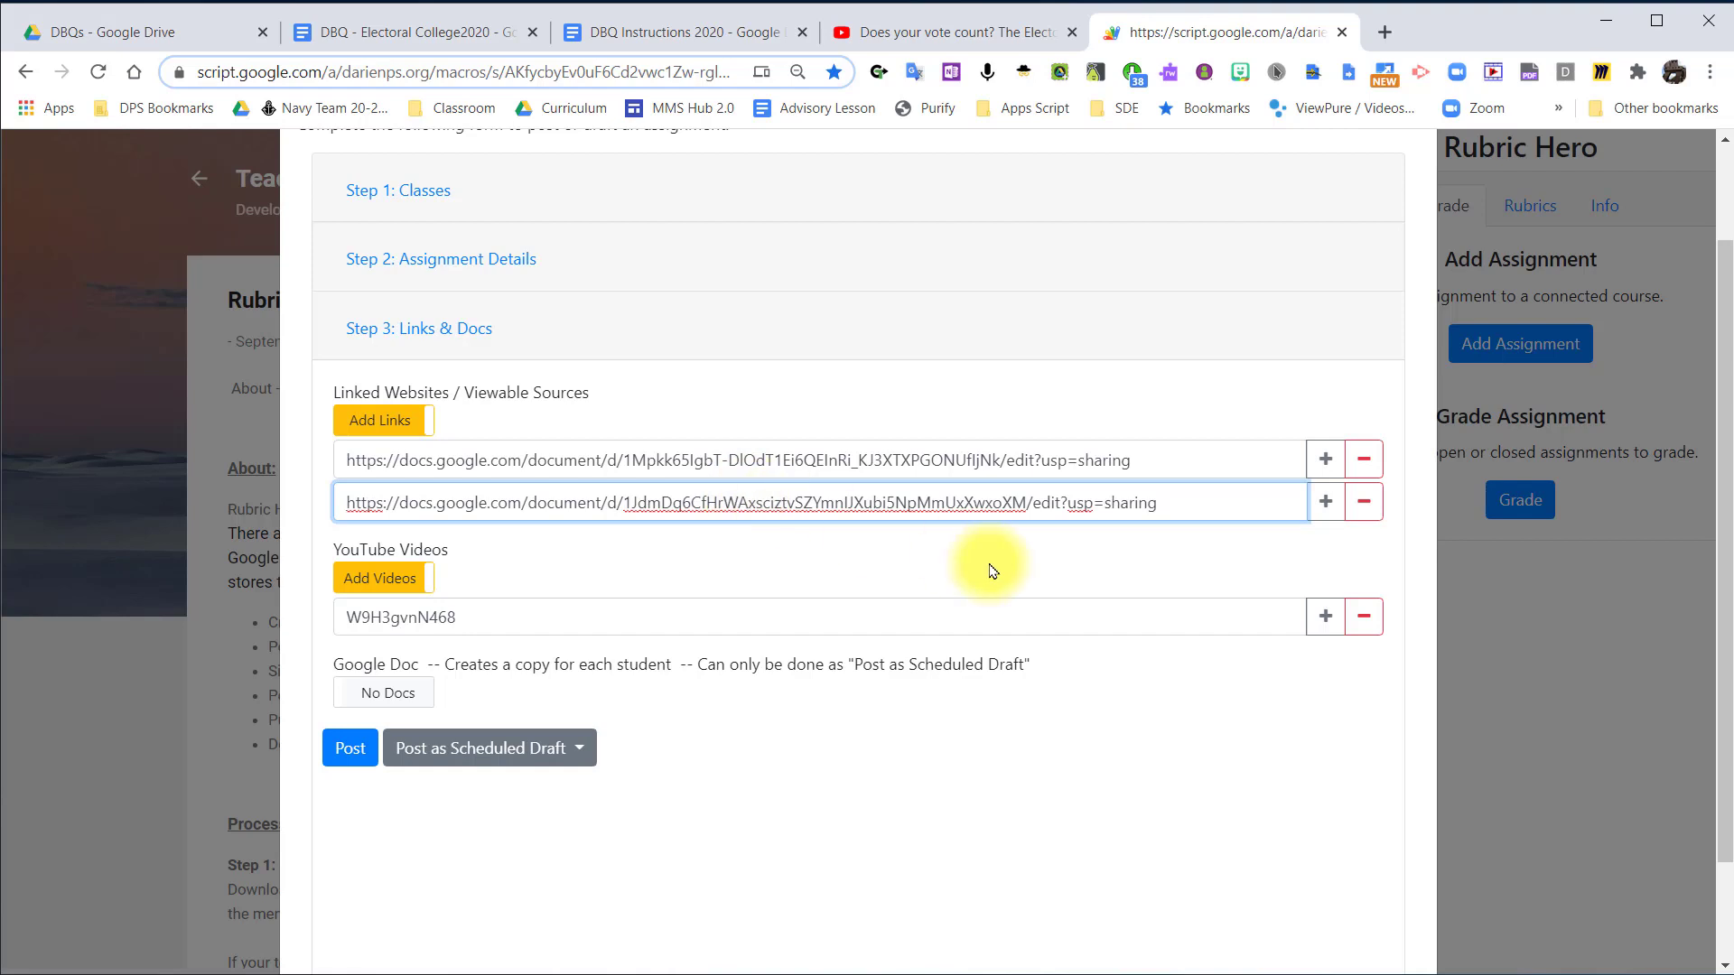
click(1084, 764)
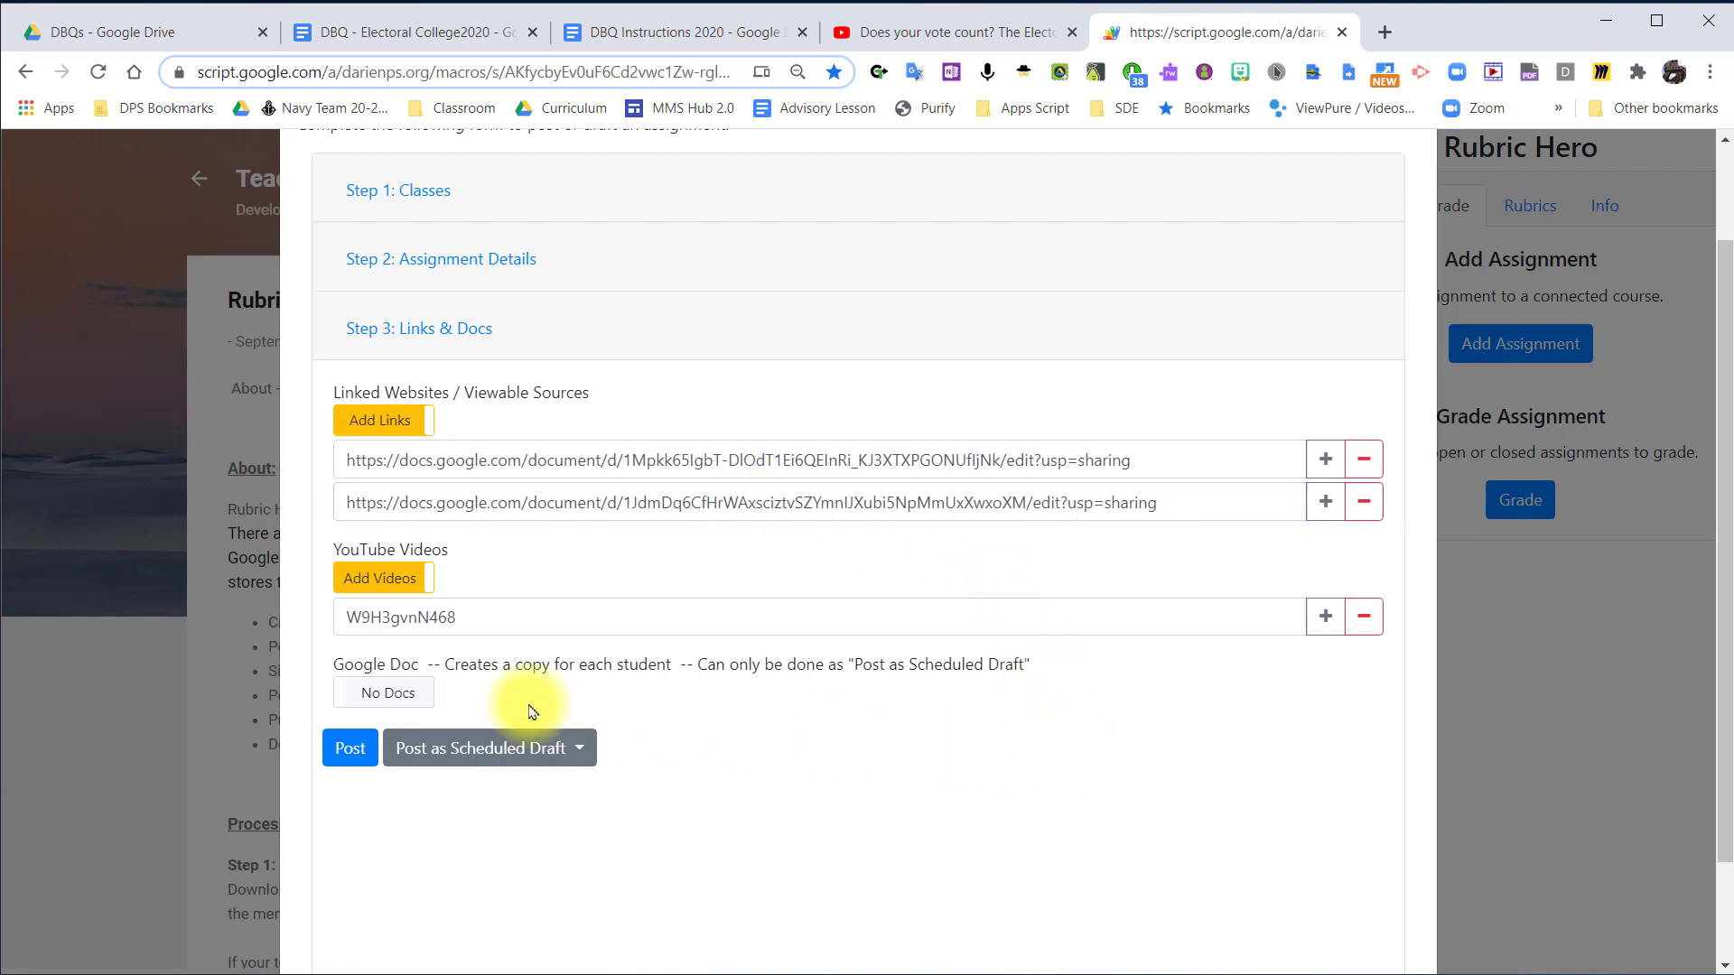
Enable per-student Google Docs for the assignment, and open DBQ - Response from the Electoral College - DBQ folder in Drive to copy its link.
click(407, 698)
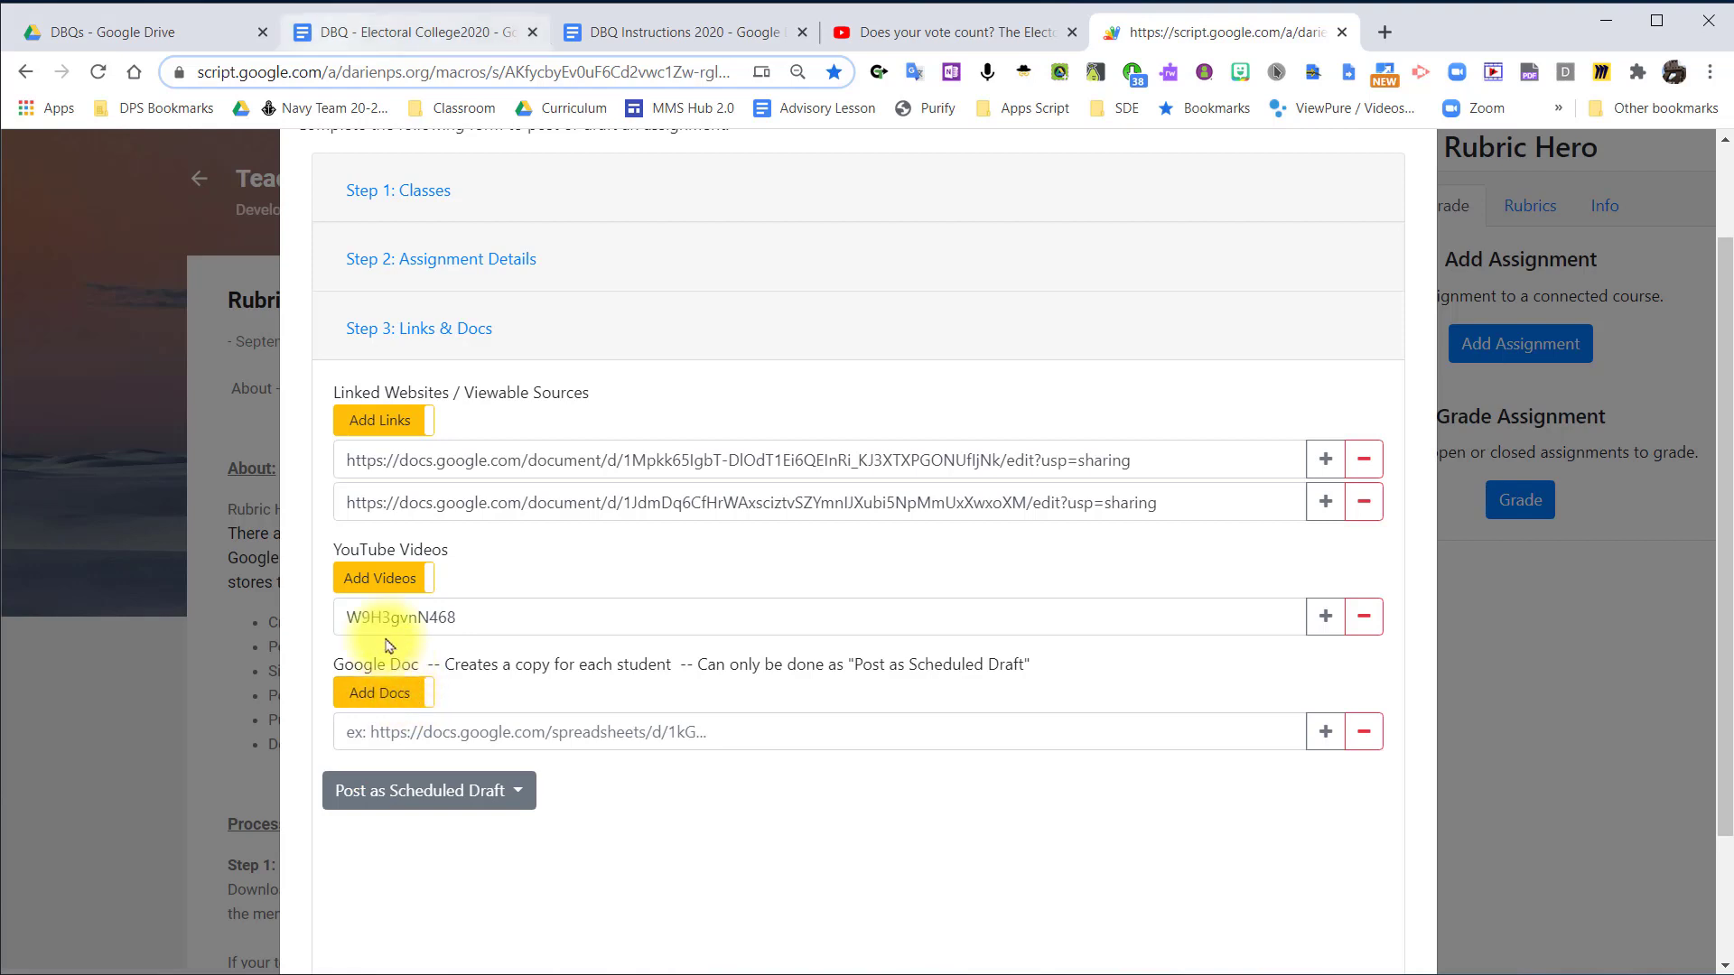
click(171, 32)
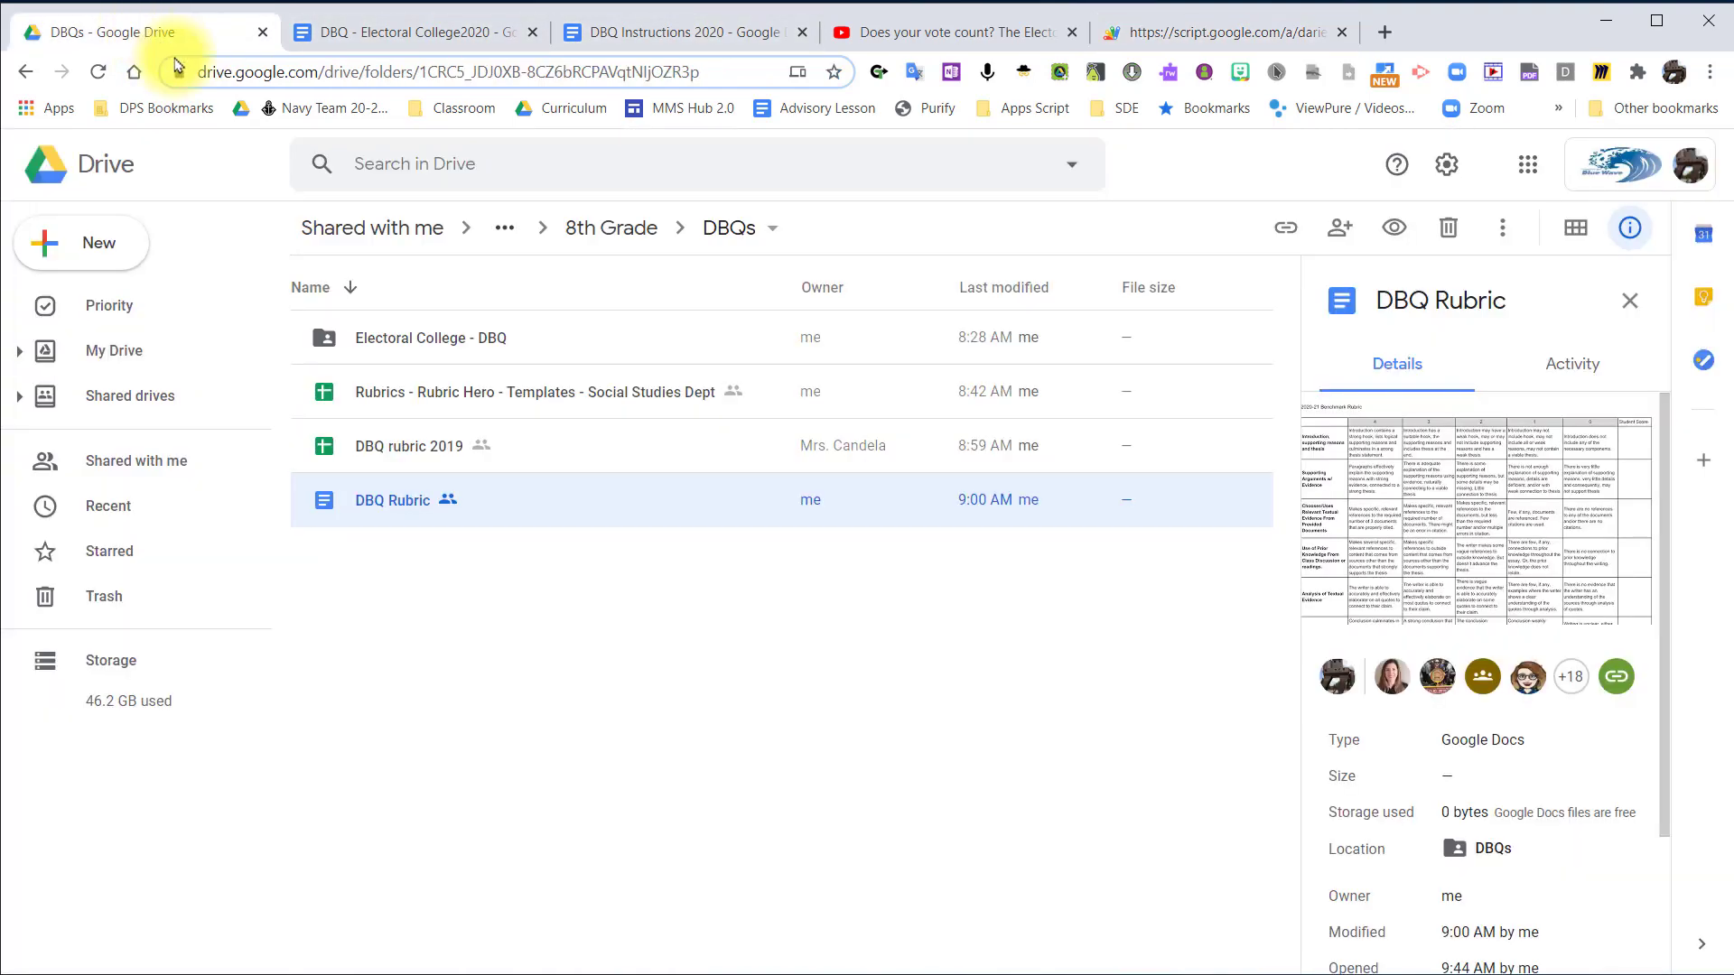
double_click(437, 340)
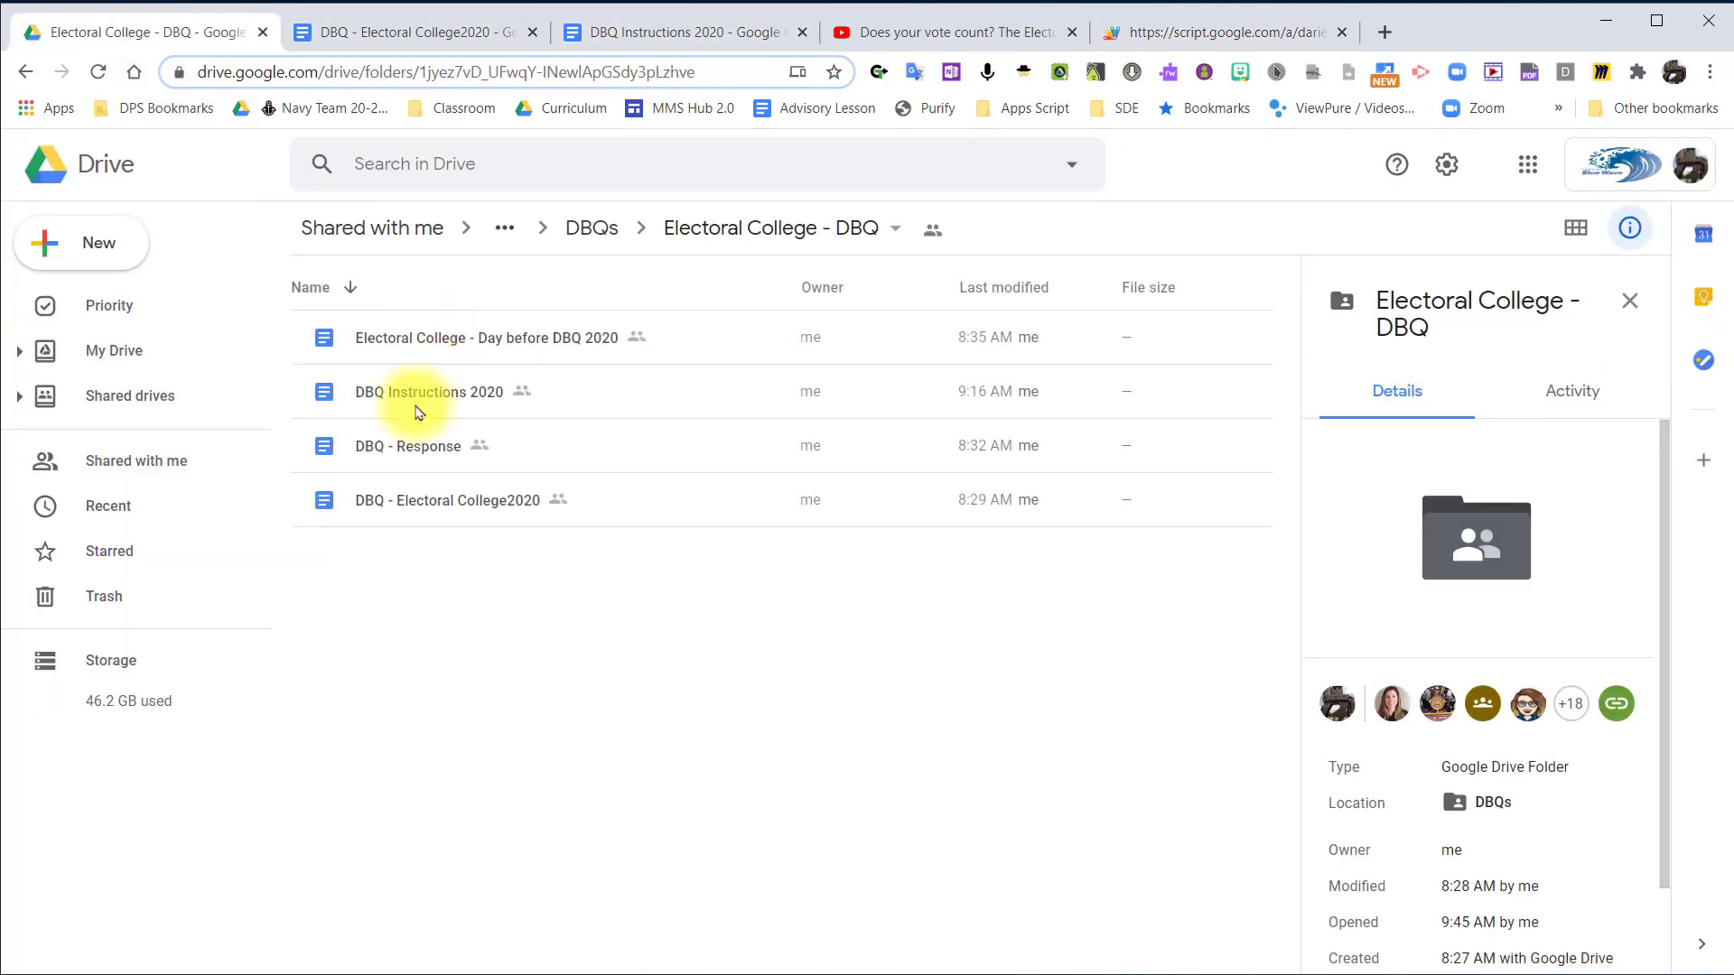
click(404, 449)
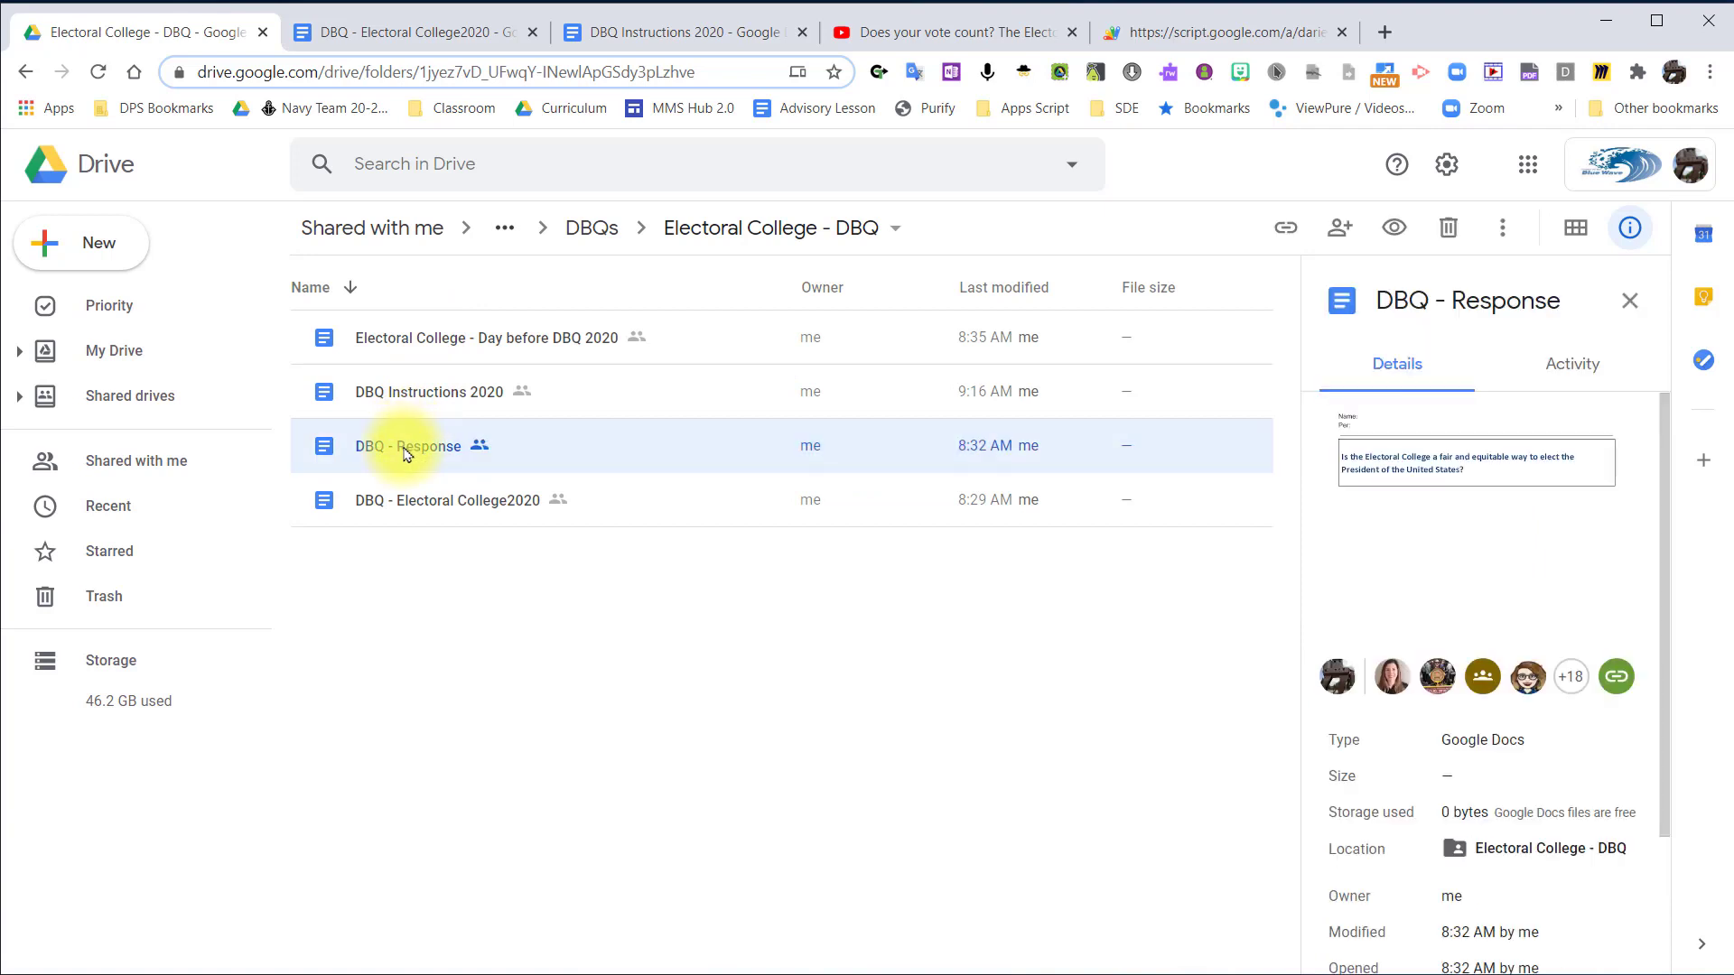
double_click(428, 450)
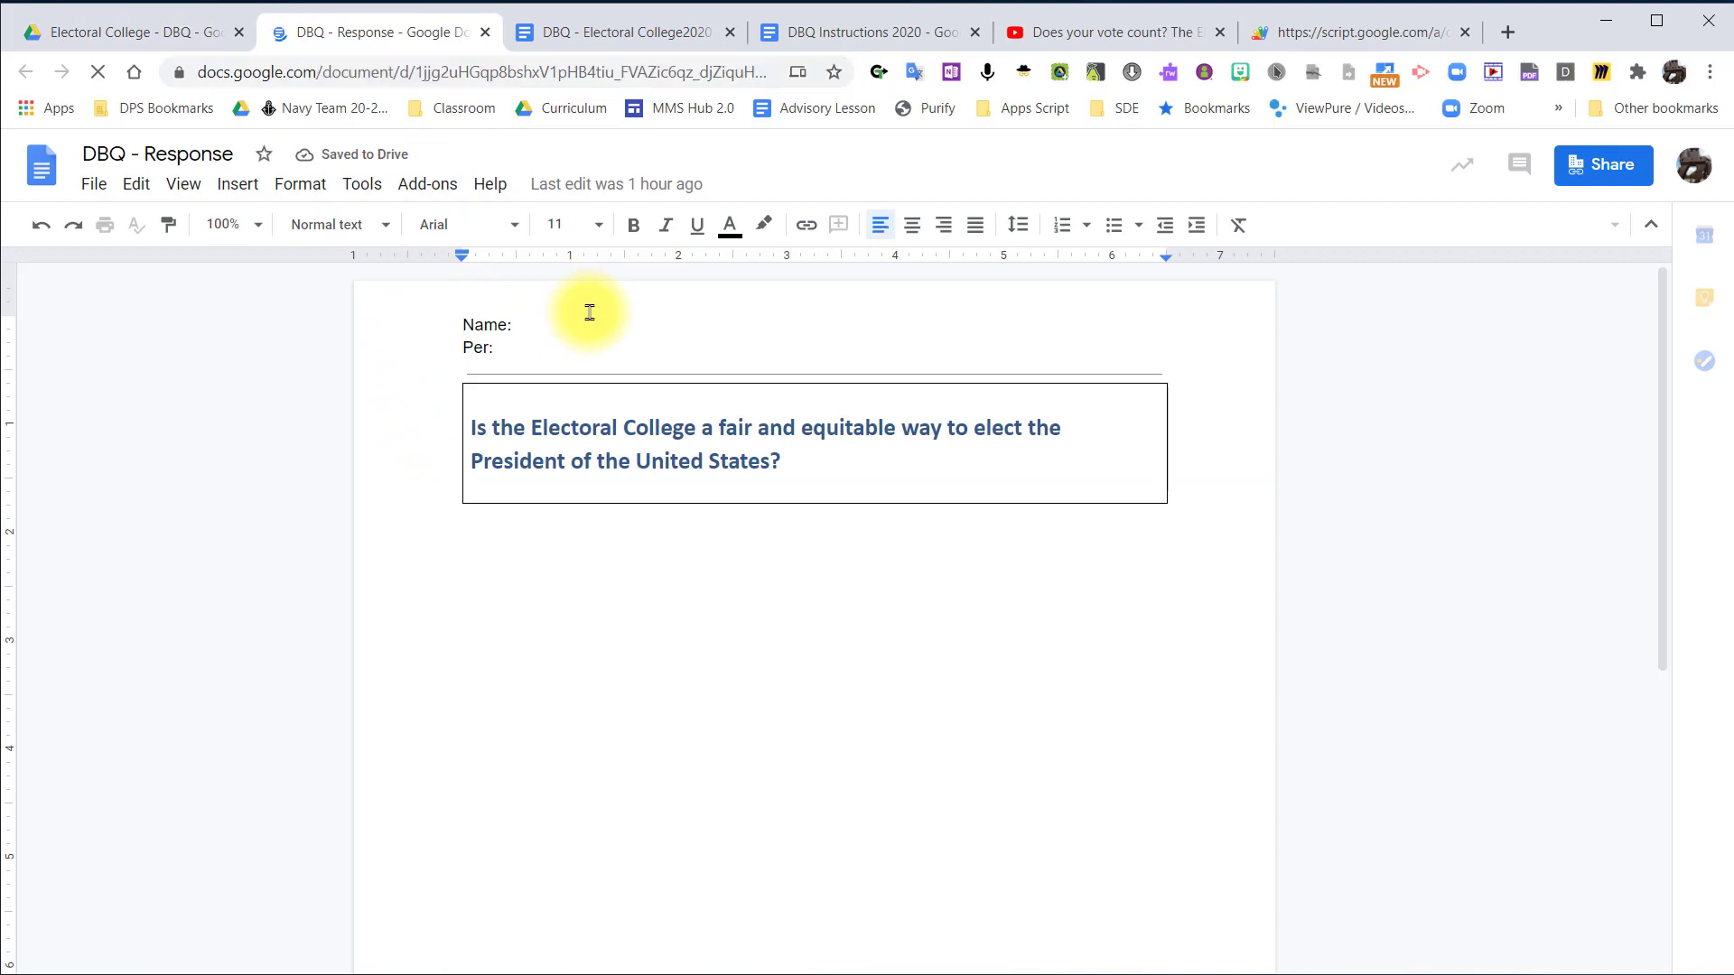
click(316, 71)
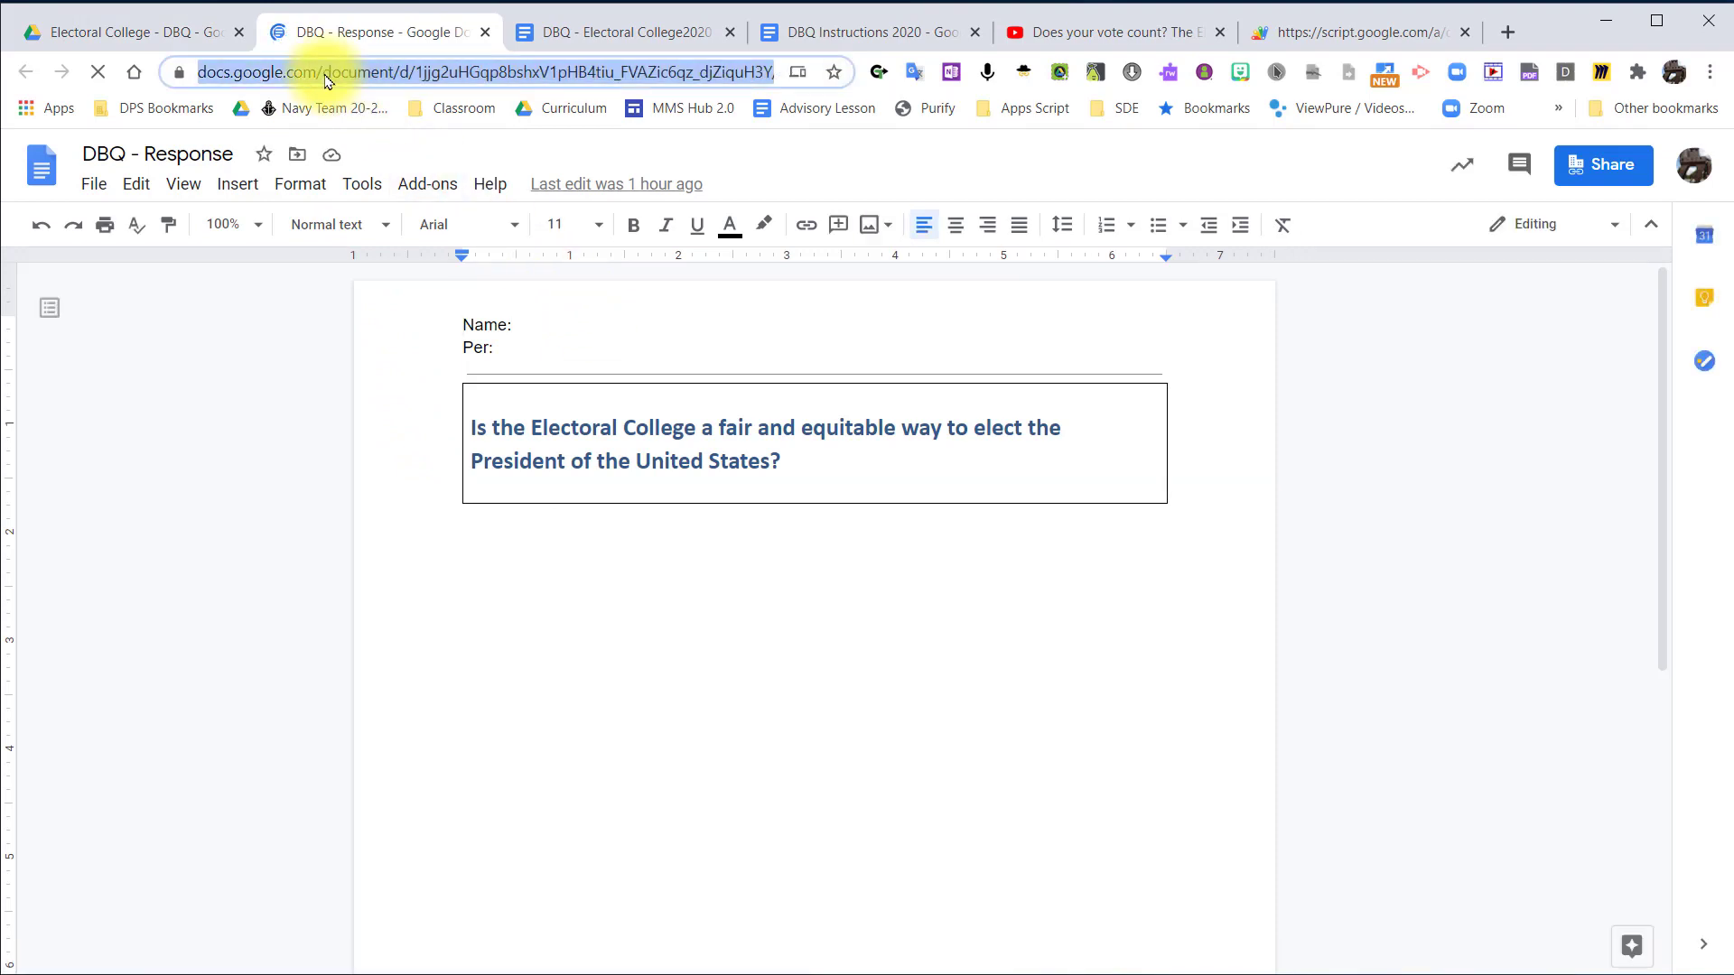
Enter the copied DBQ - Response link as the first per-student Google Doc in the Rubric Hero assignment.
click(1354, 32)
click(589, 732)
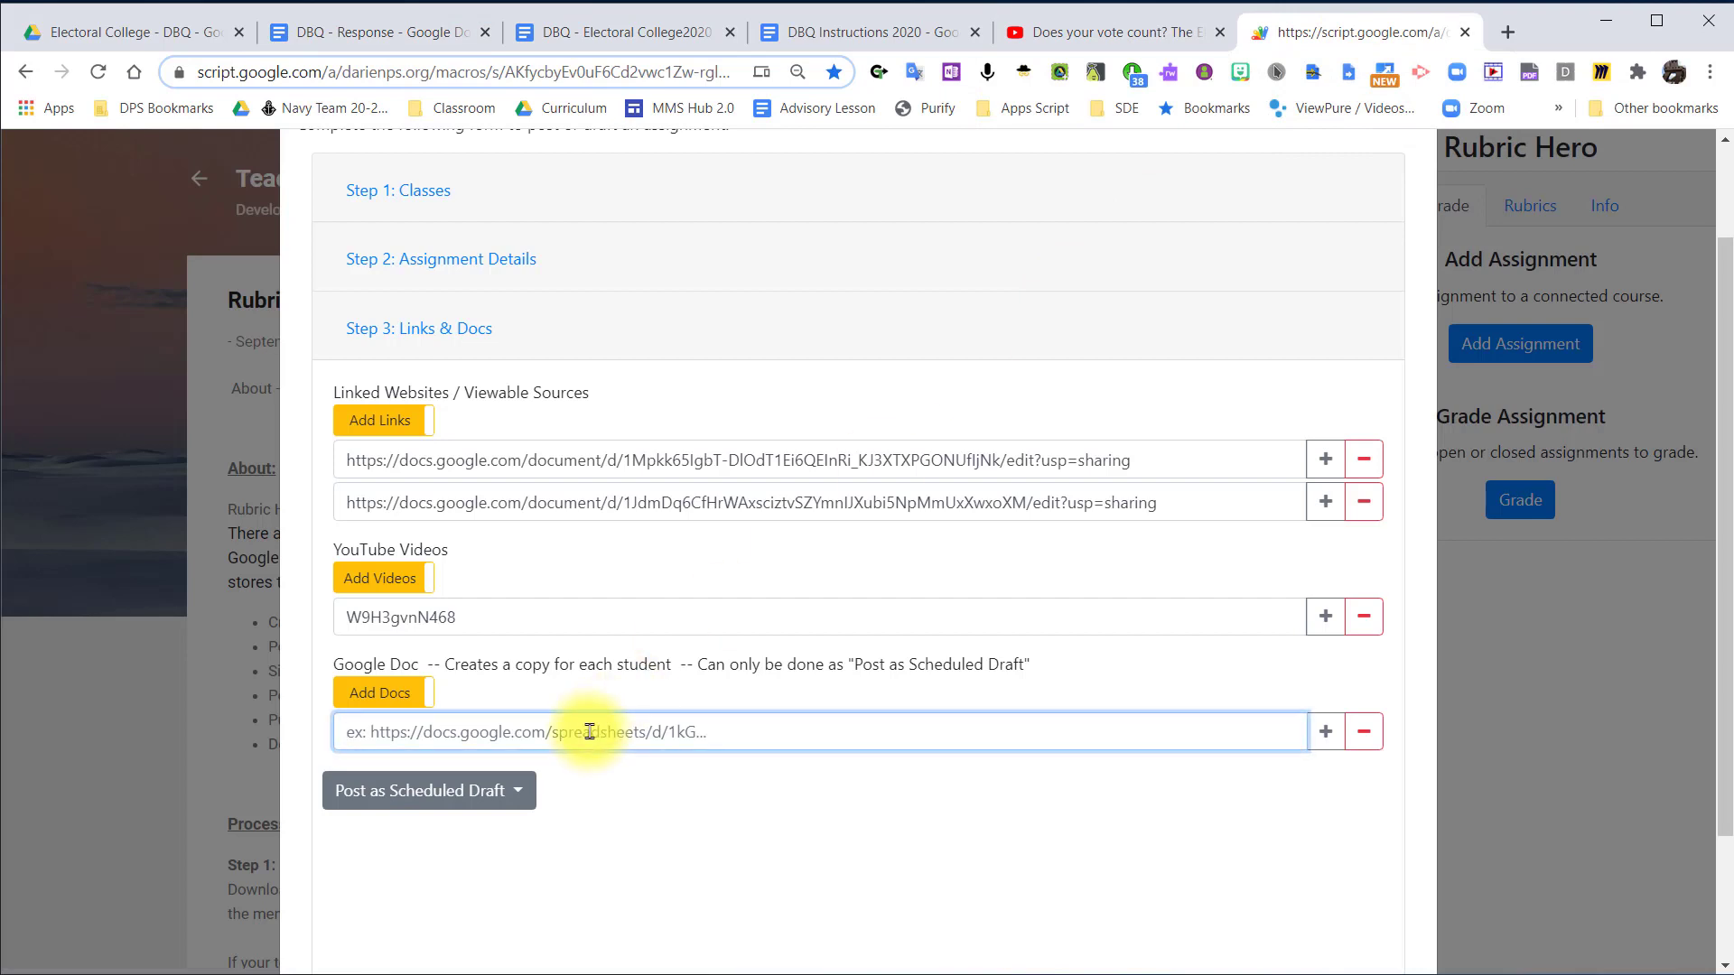
key(ctrl+v)
click(780, 786)
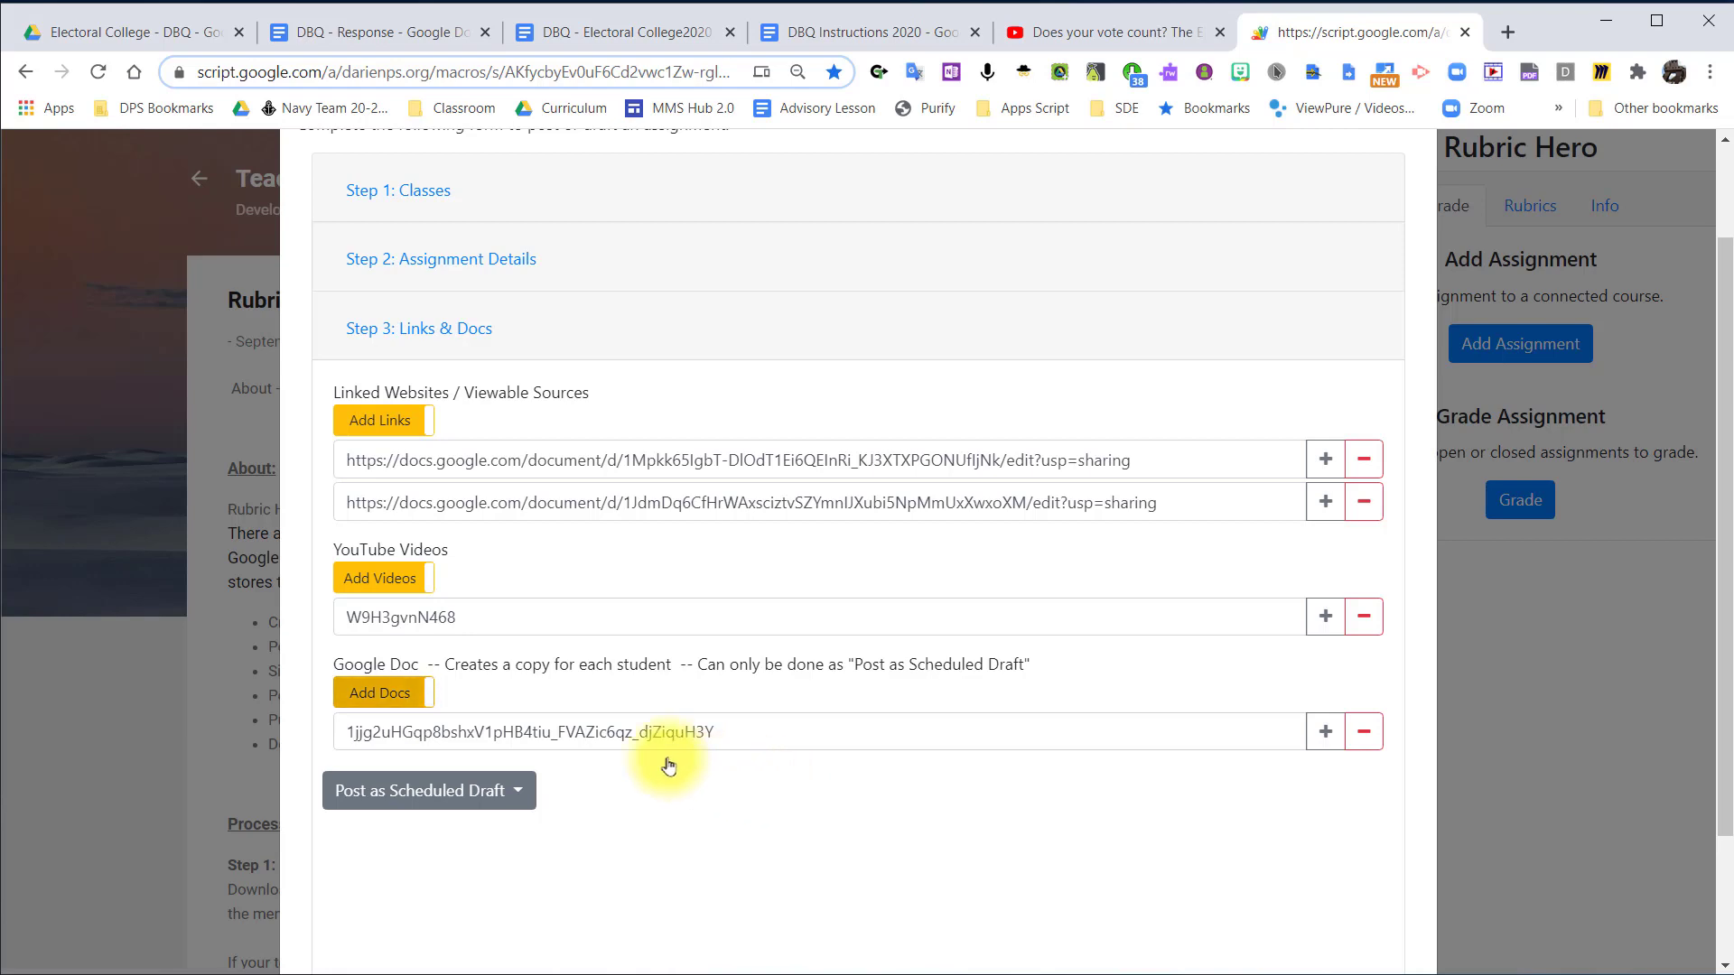
Turn the per-student Google Docs option off and on again, and re-enter the DBQ - Response link.
click(362, 702)
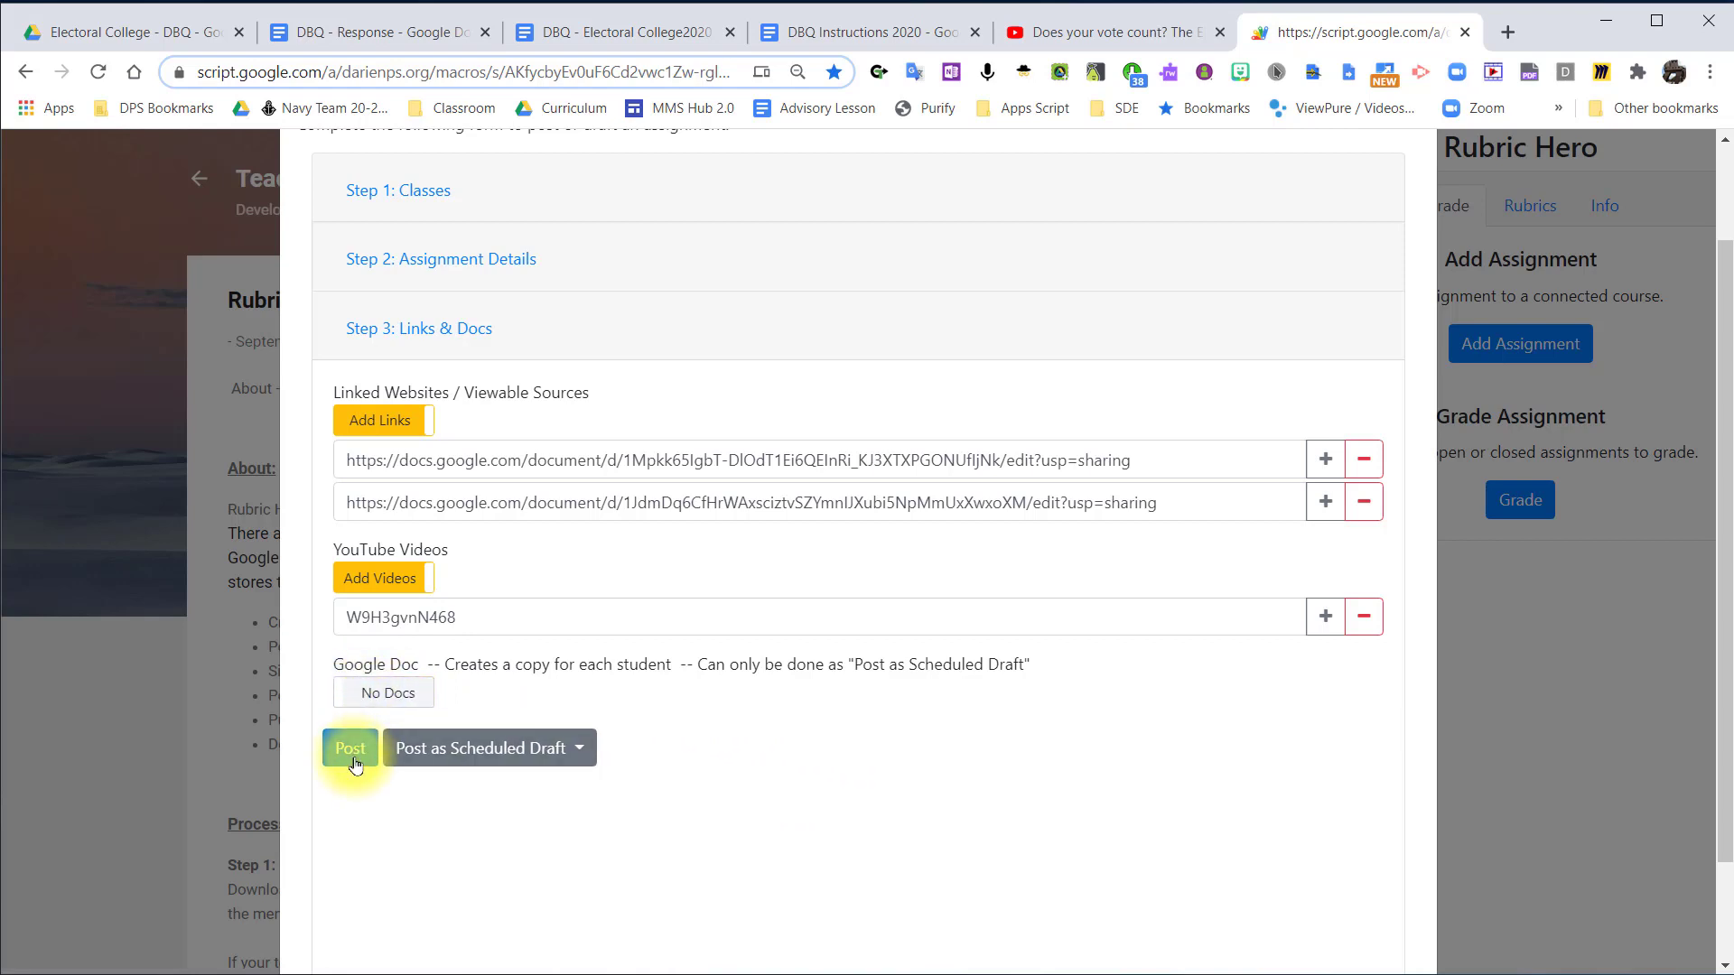
click(379, 695)
click(427, 733)
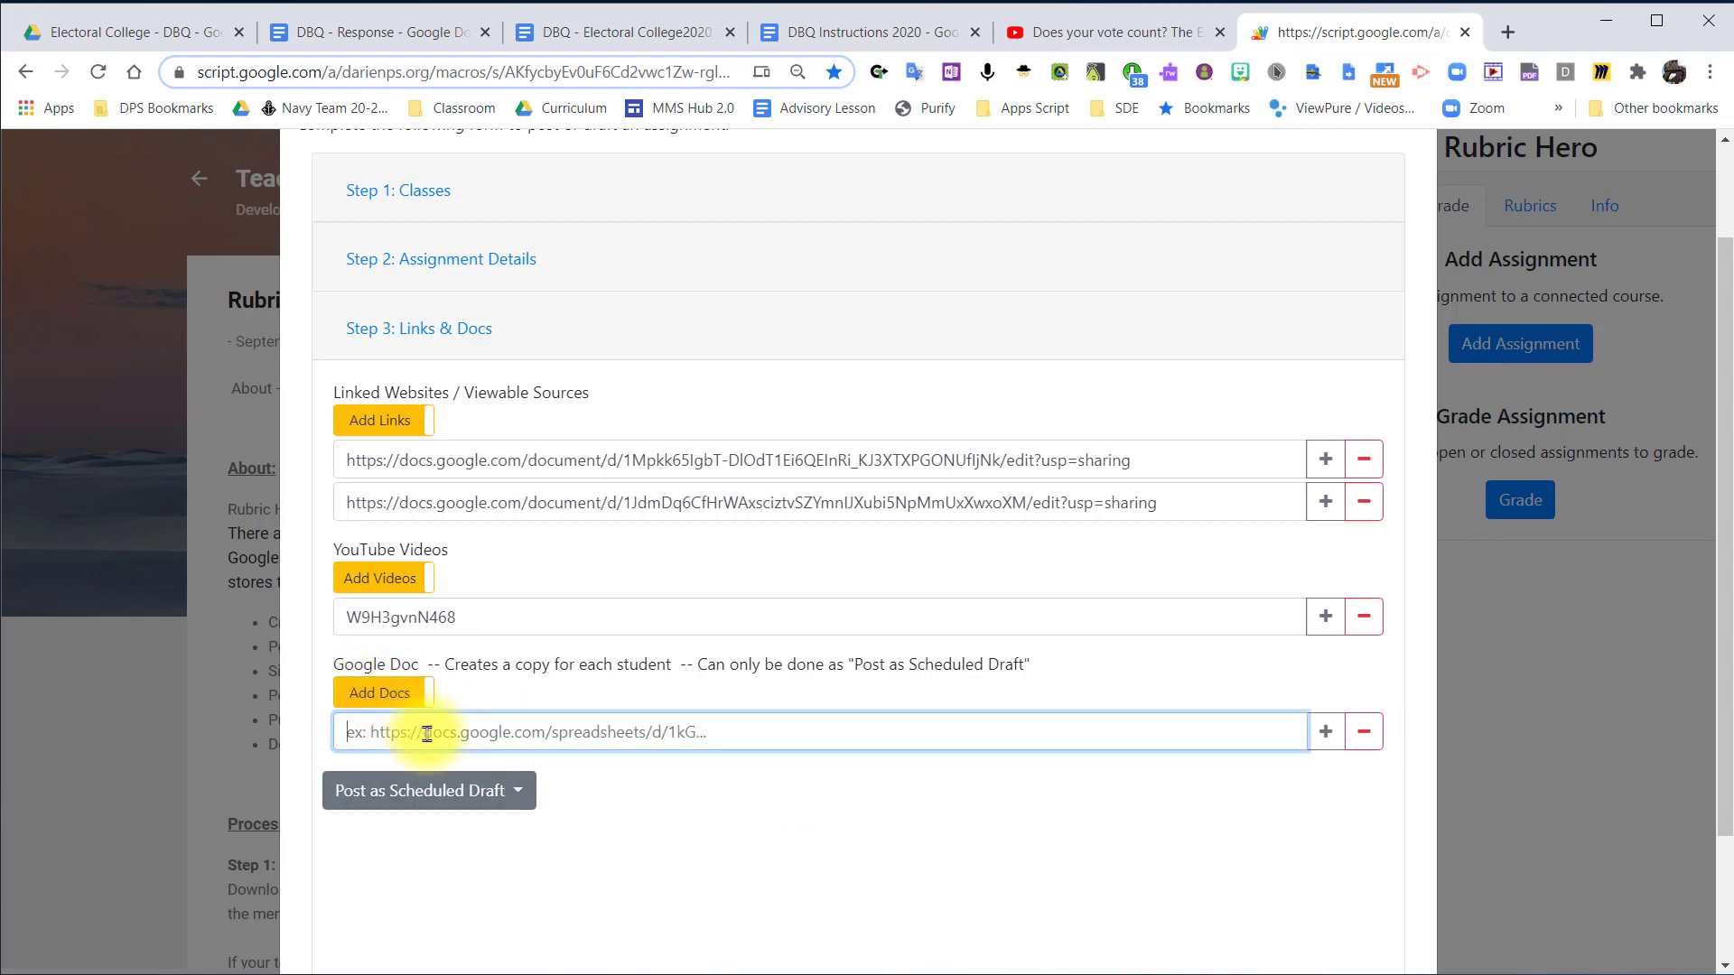
key(ctrl+v)
click(894, 802)
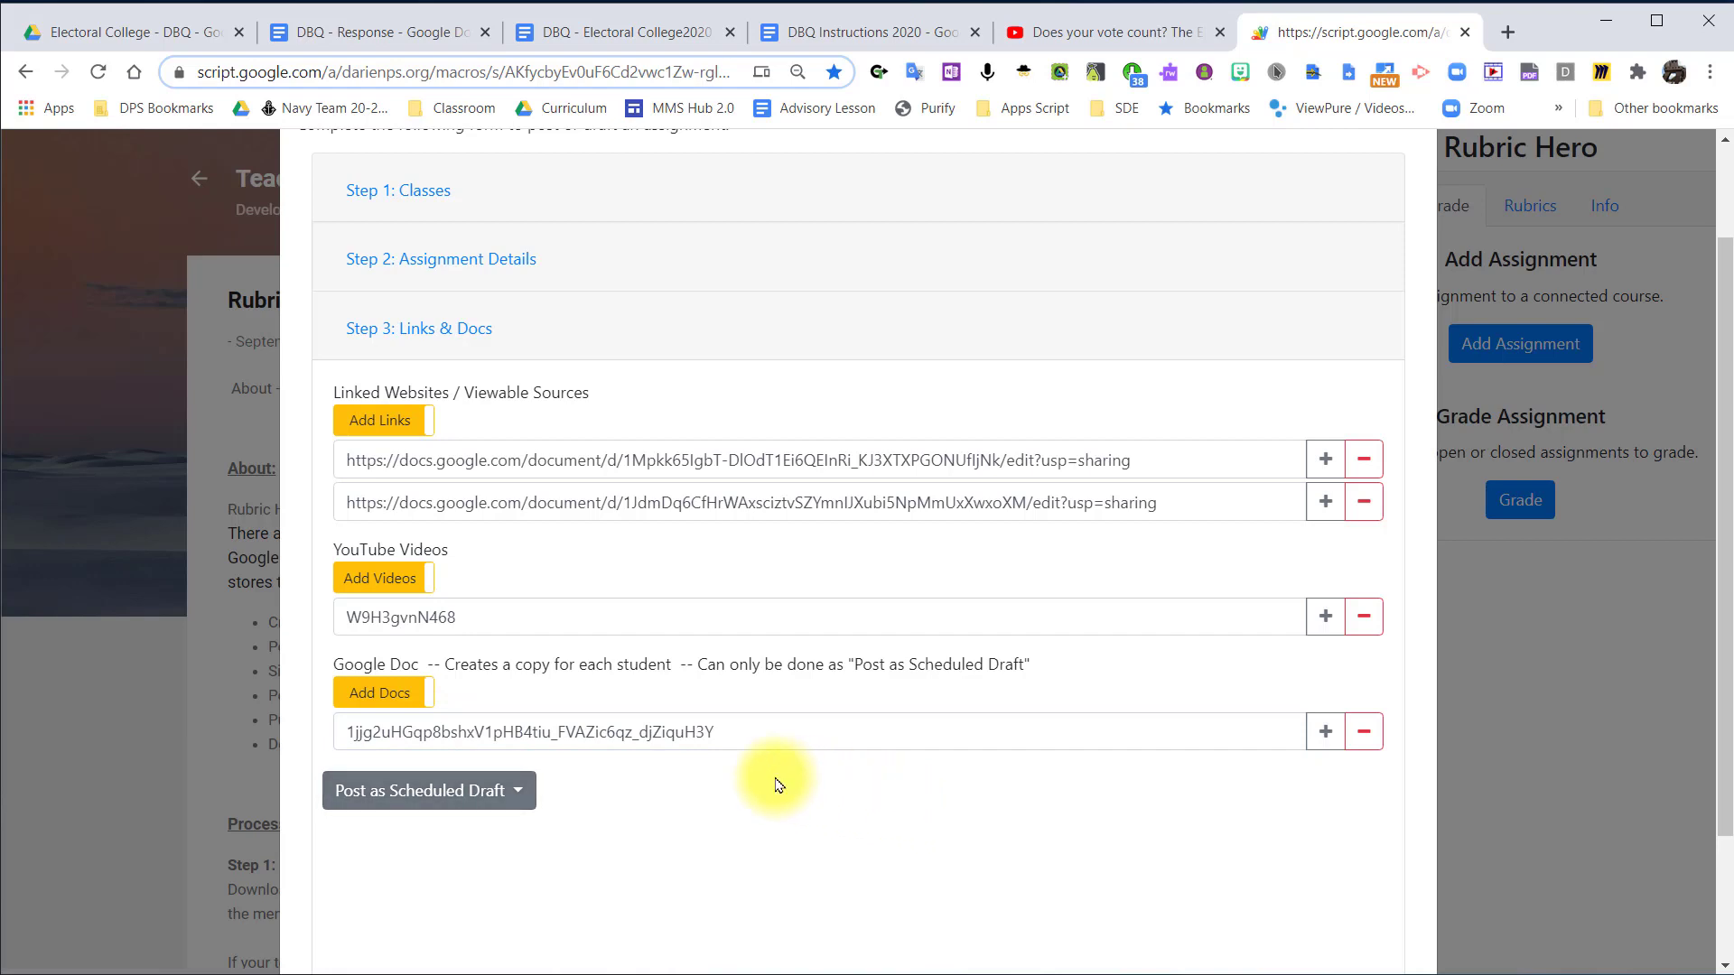
Open DBQ - Electoral College2020 from the Electoral College - DBQ folder in Drive, look through it and copy its link.
click(162, 32)
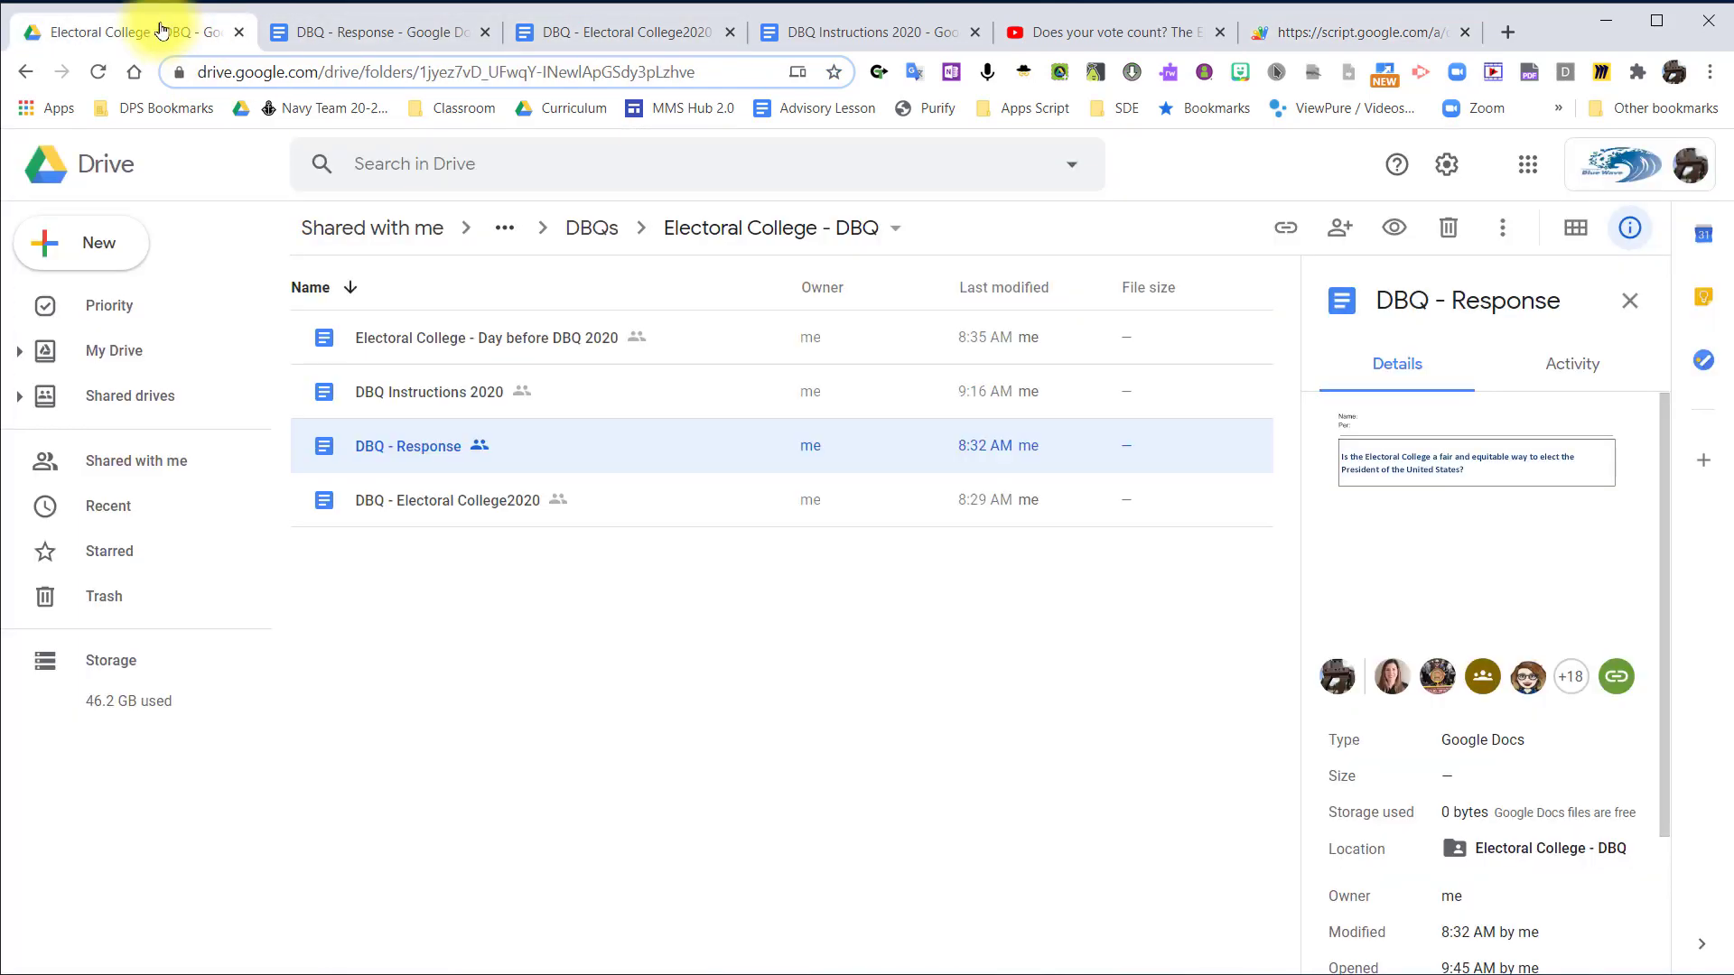
click(443, 506)
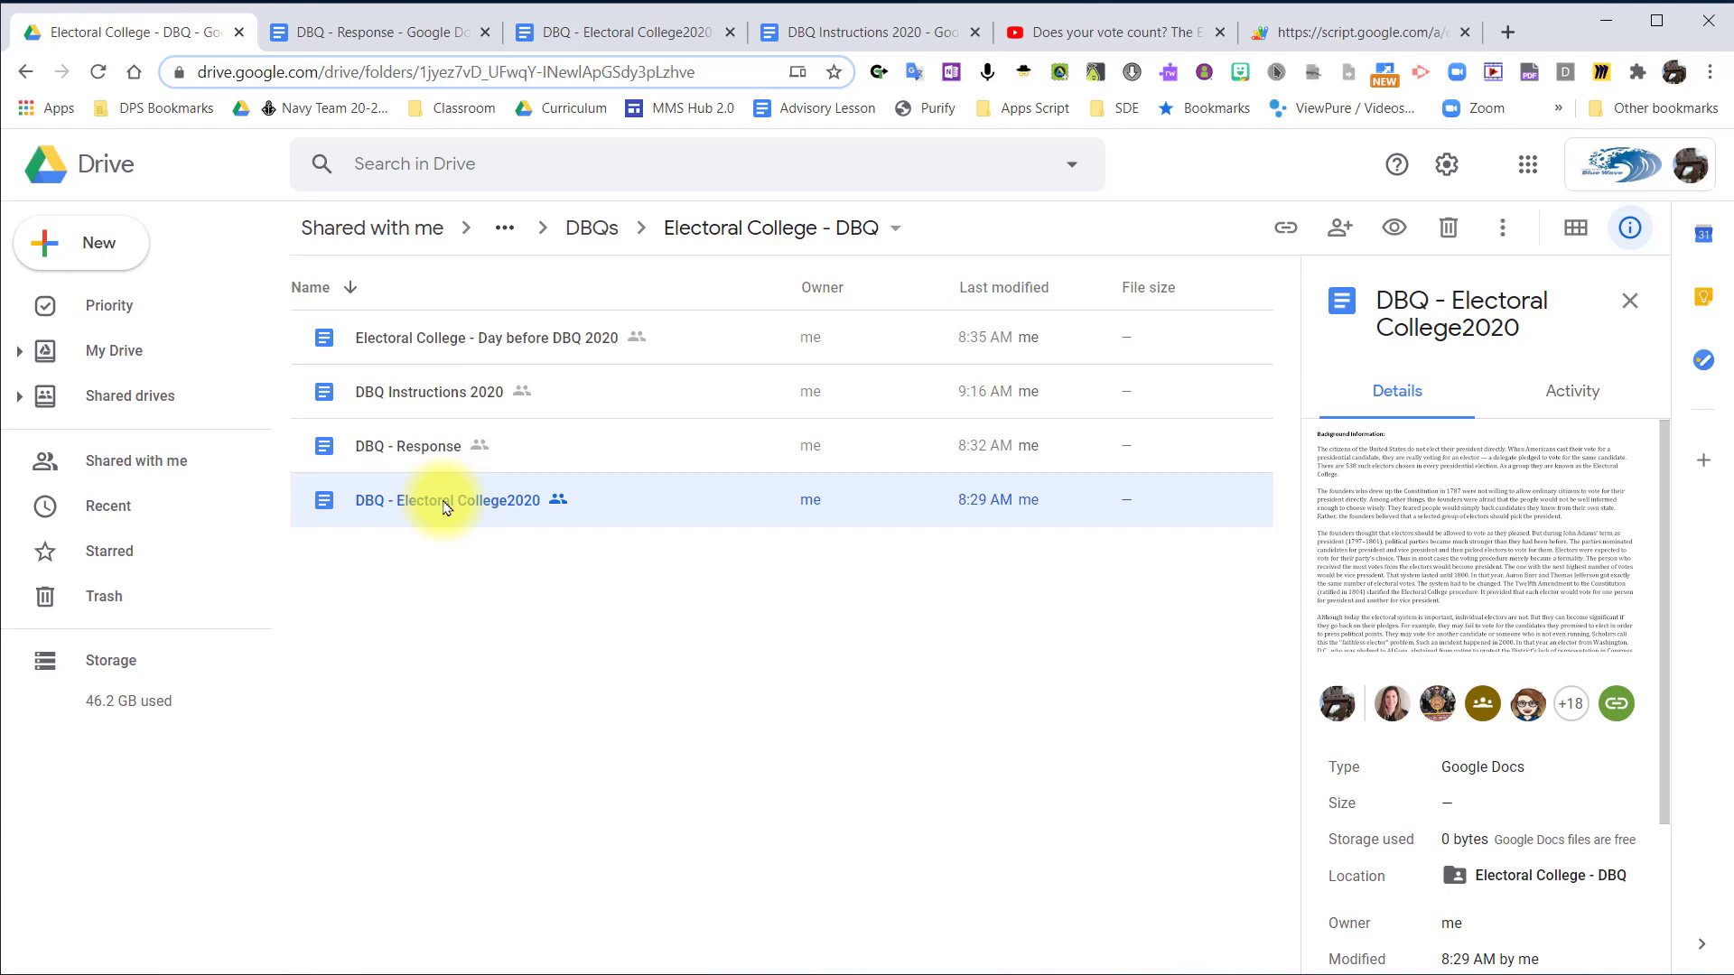
double_click(447, 504)
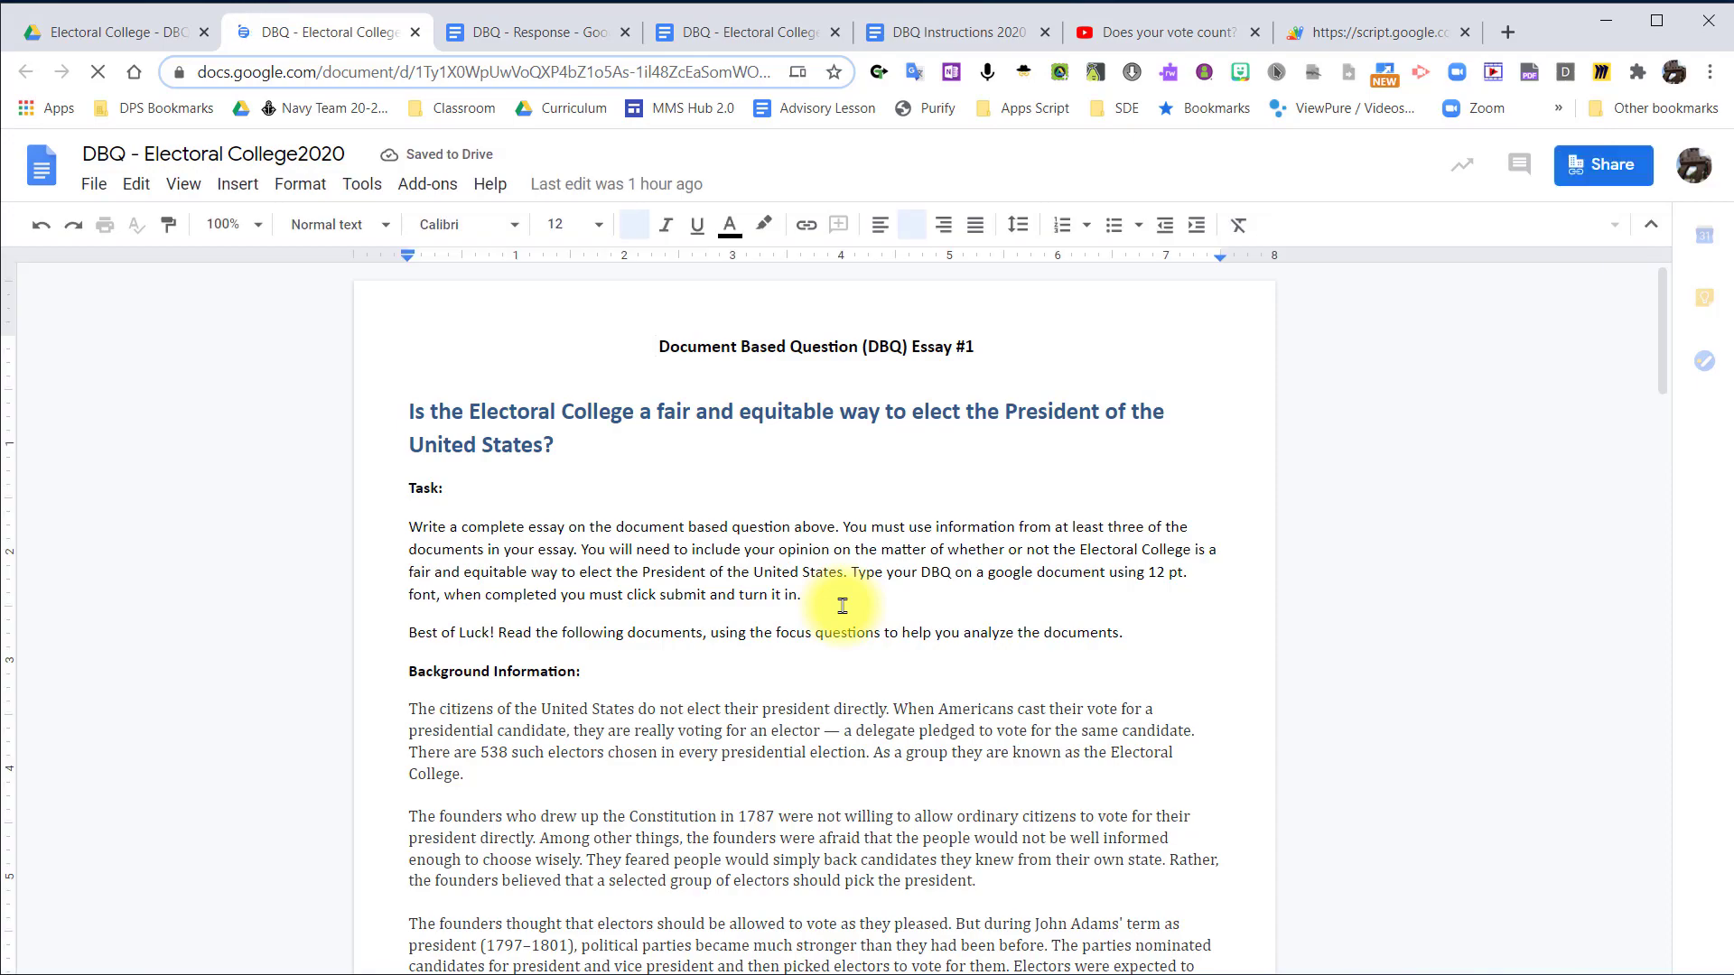
scroll(842, 605, down, 7)
scroll(843, 606, down, 12)
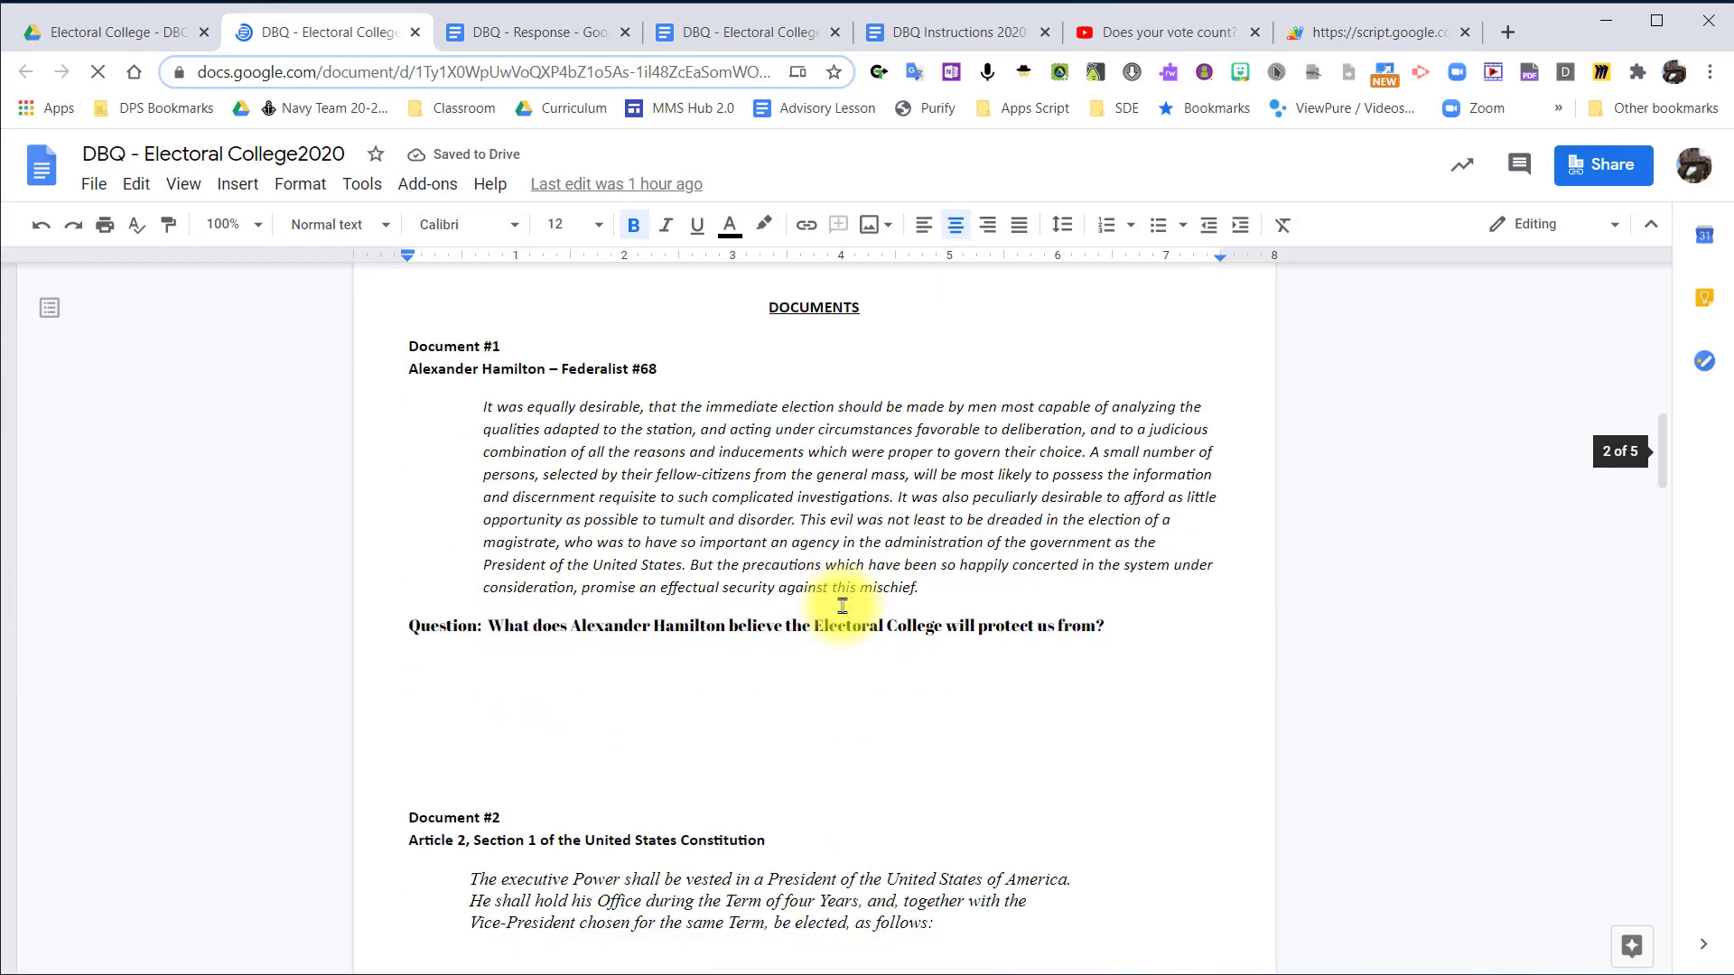
scroll(843, 606, down, 7)
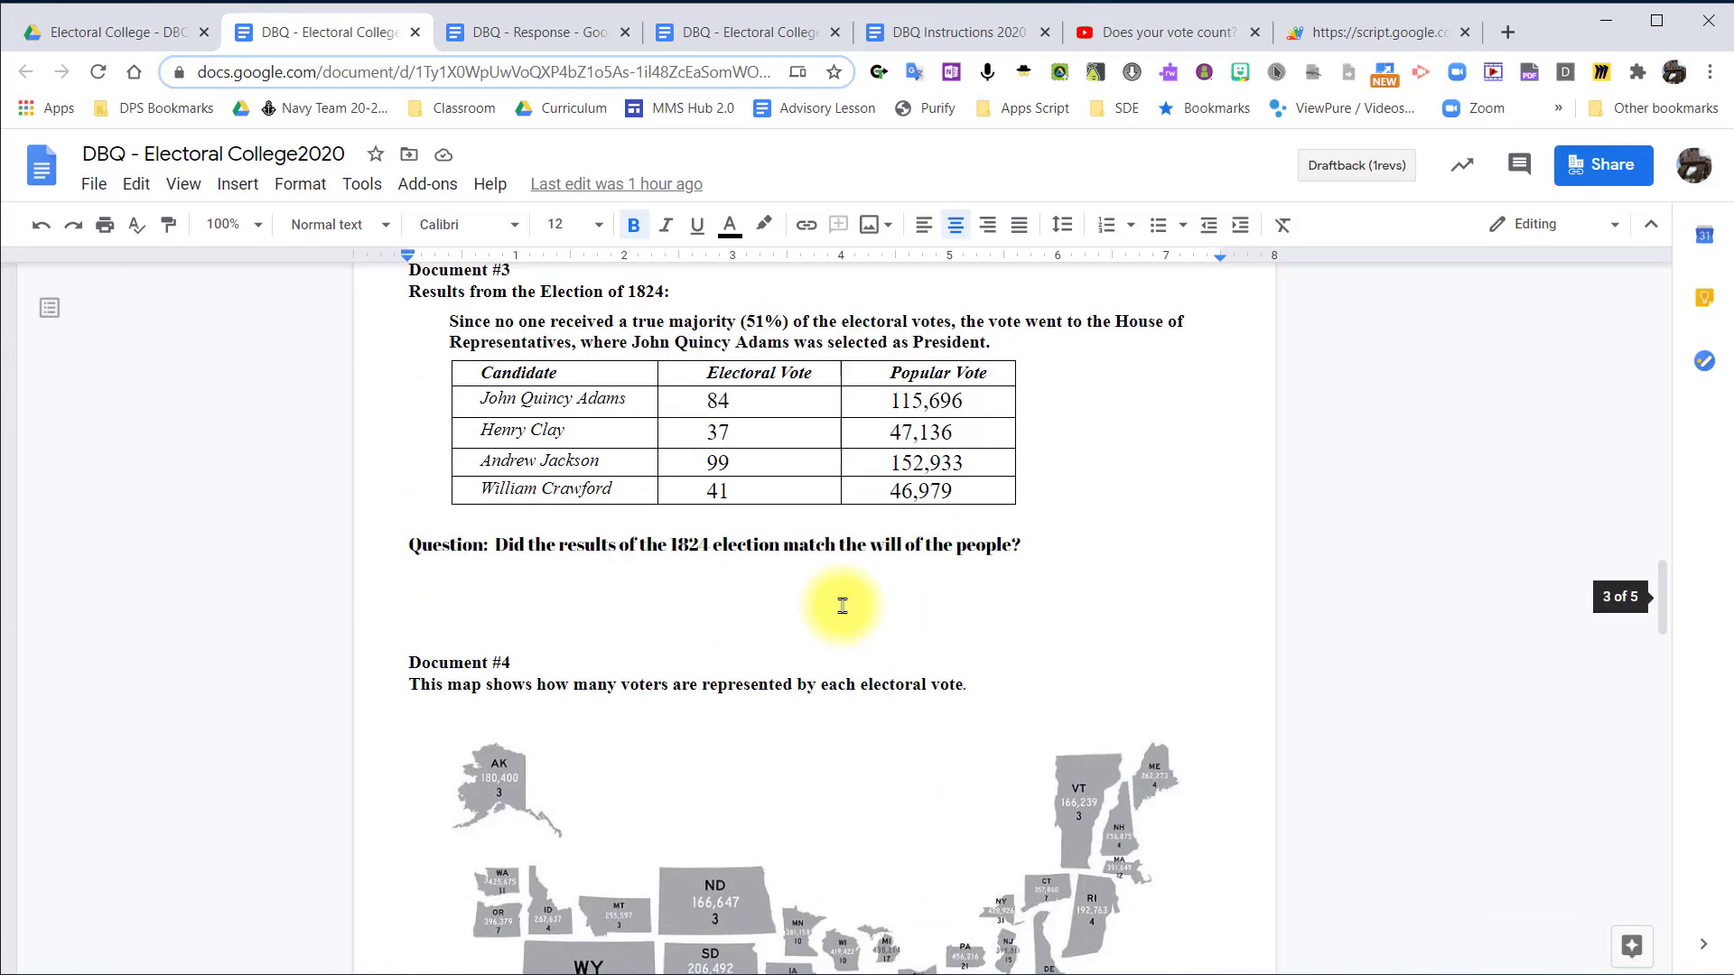
scroll(842, 606, down, 5)
scroll(843, 605, down, 8)
scroll(843, 606, up, 20)
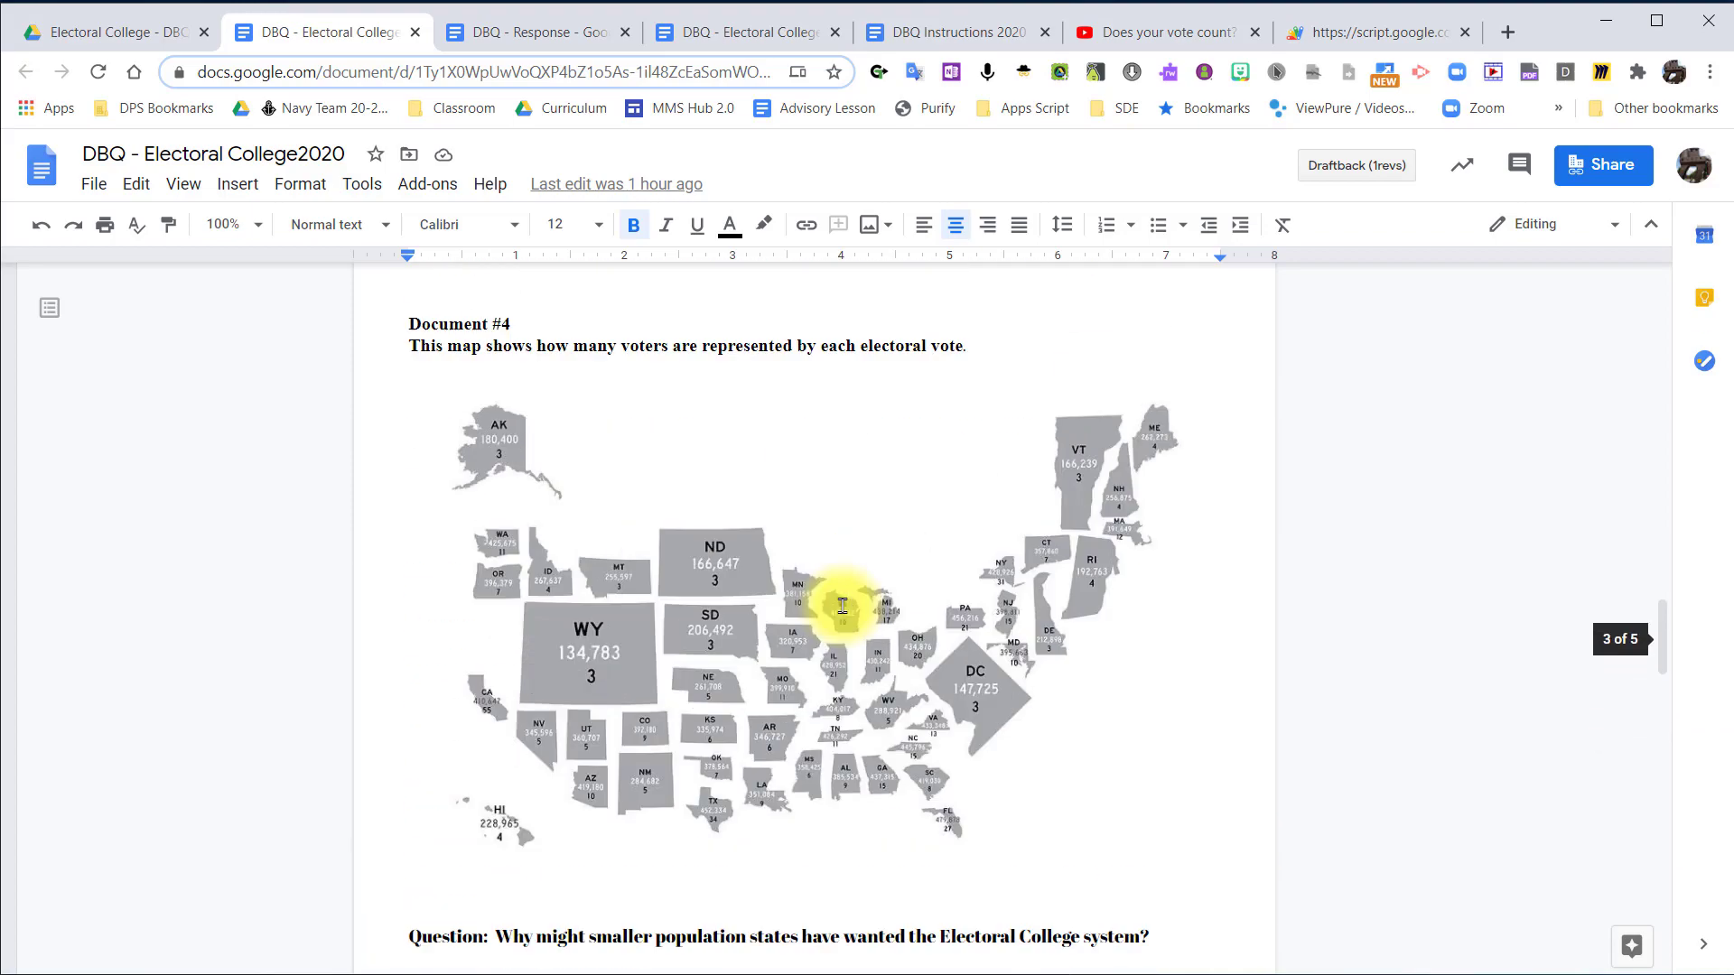
scroll(842, 606, up, 15)
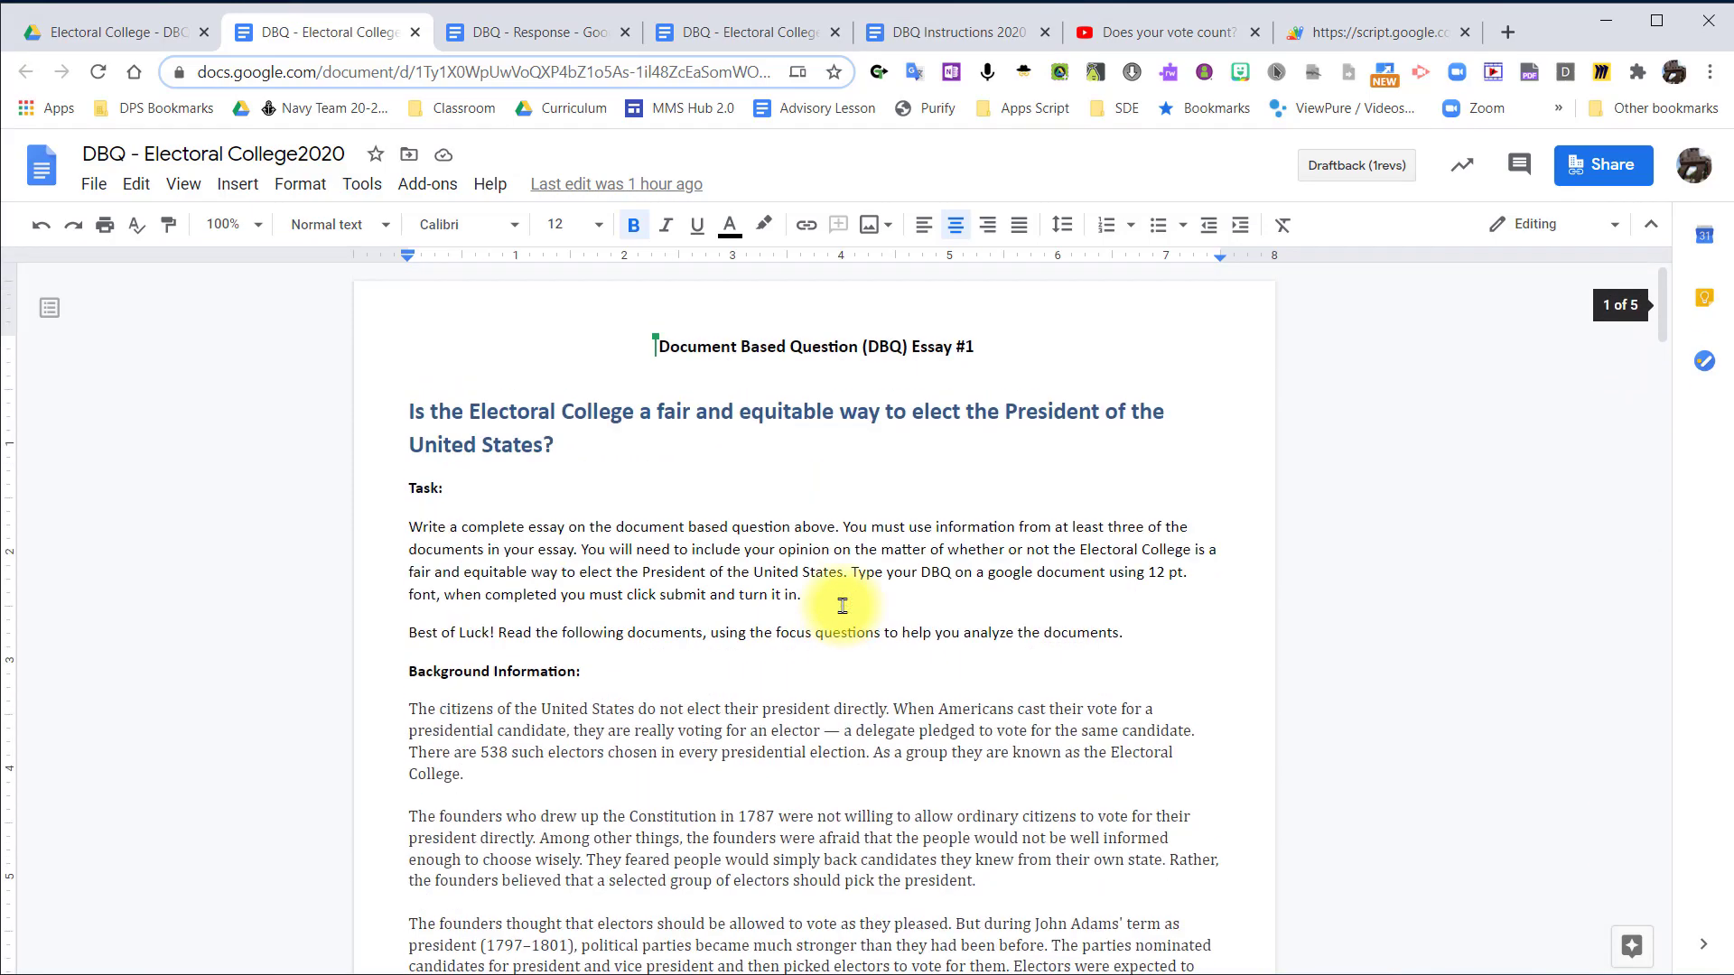
click(402, 80)
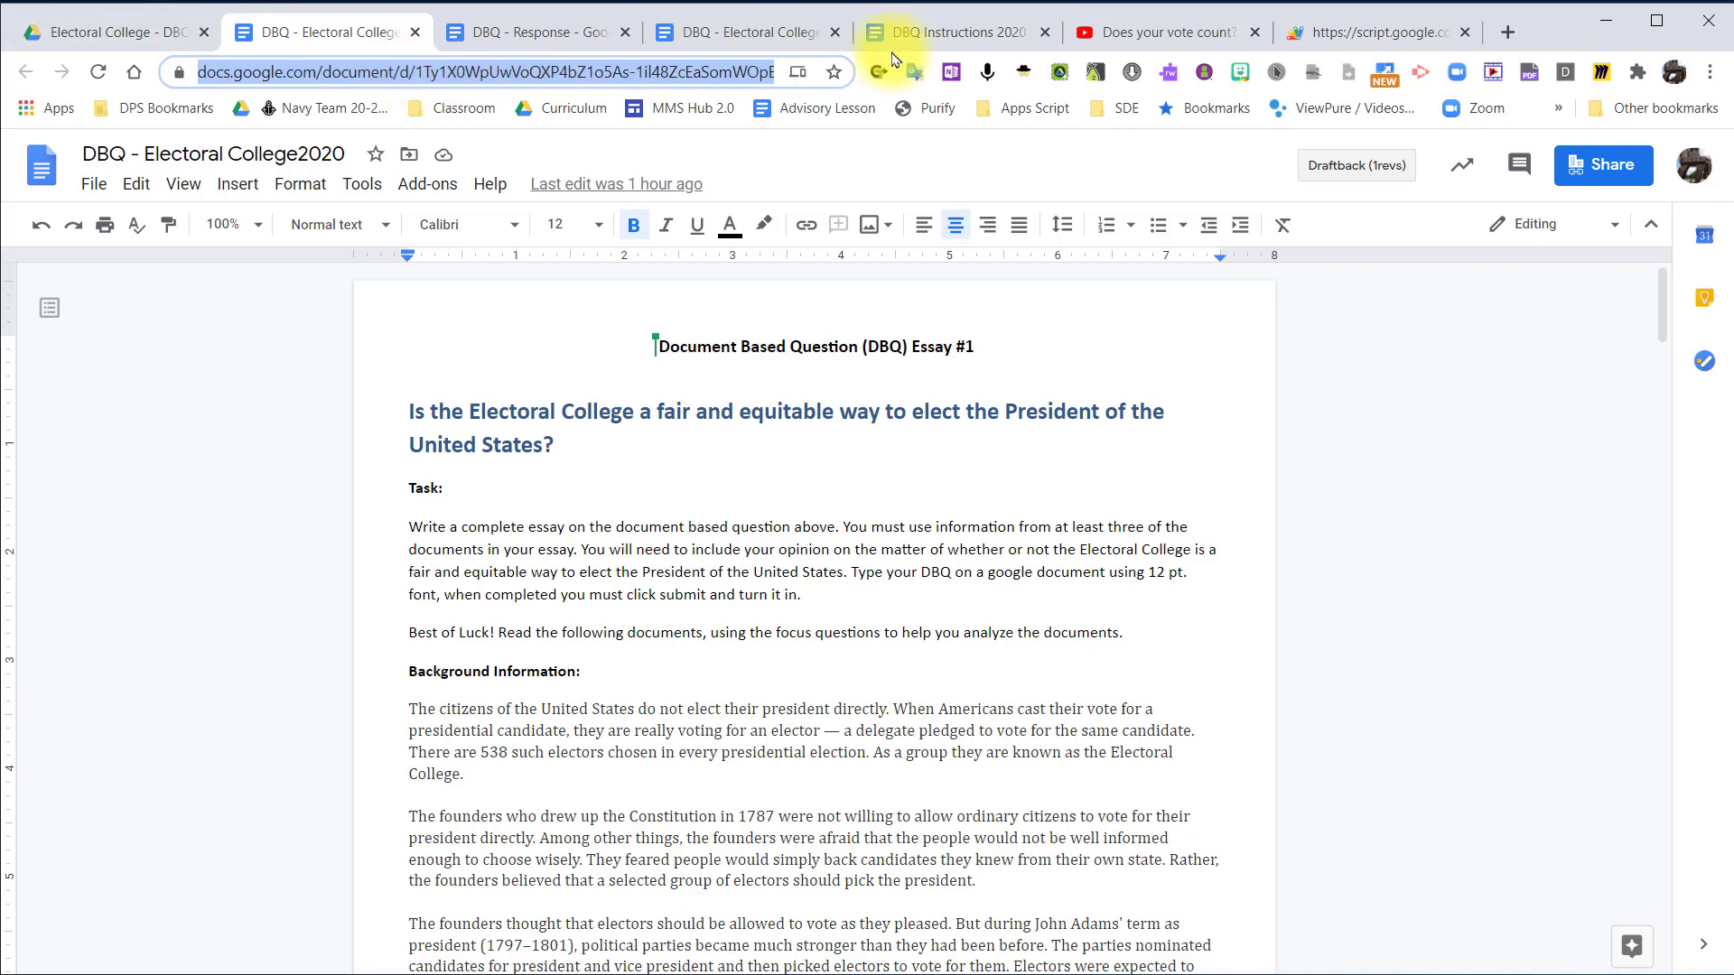
Enter the DBQ - Electoral College2020 link as the second per-student Google Doc in Rubric Hero, and remove the surplus empty rows.
click(1384, 34)
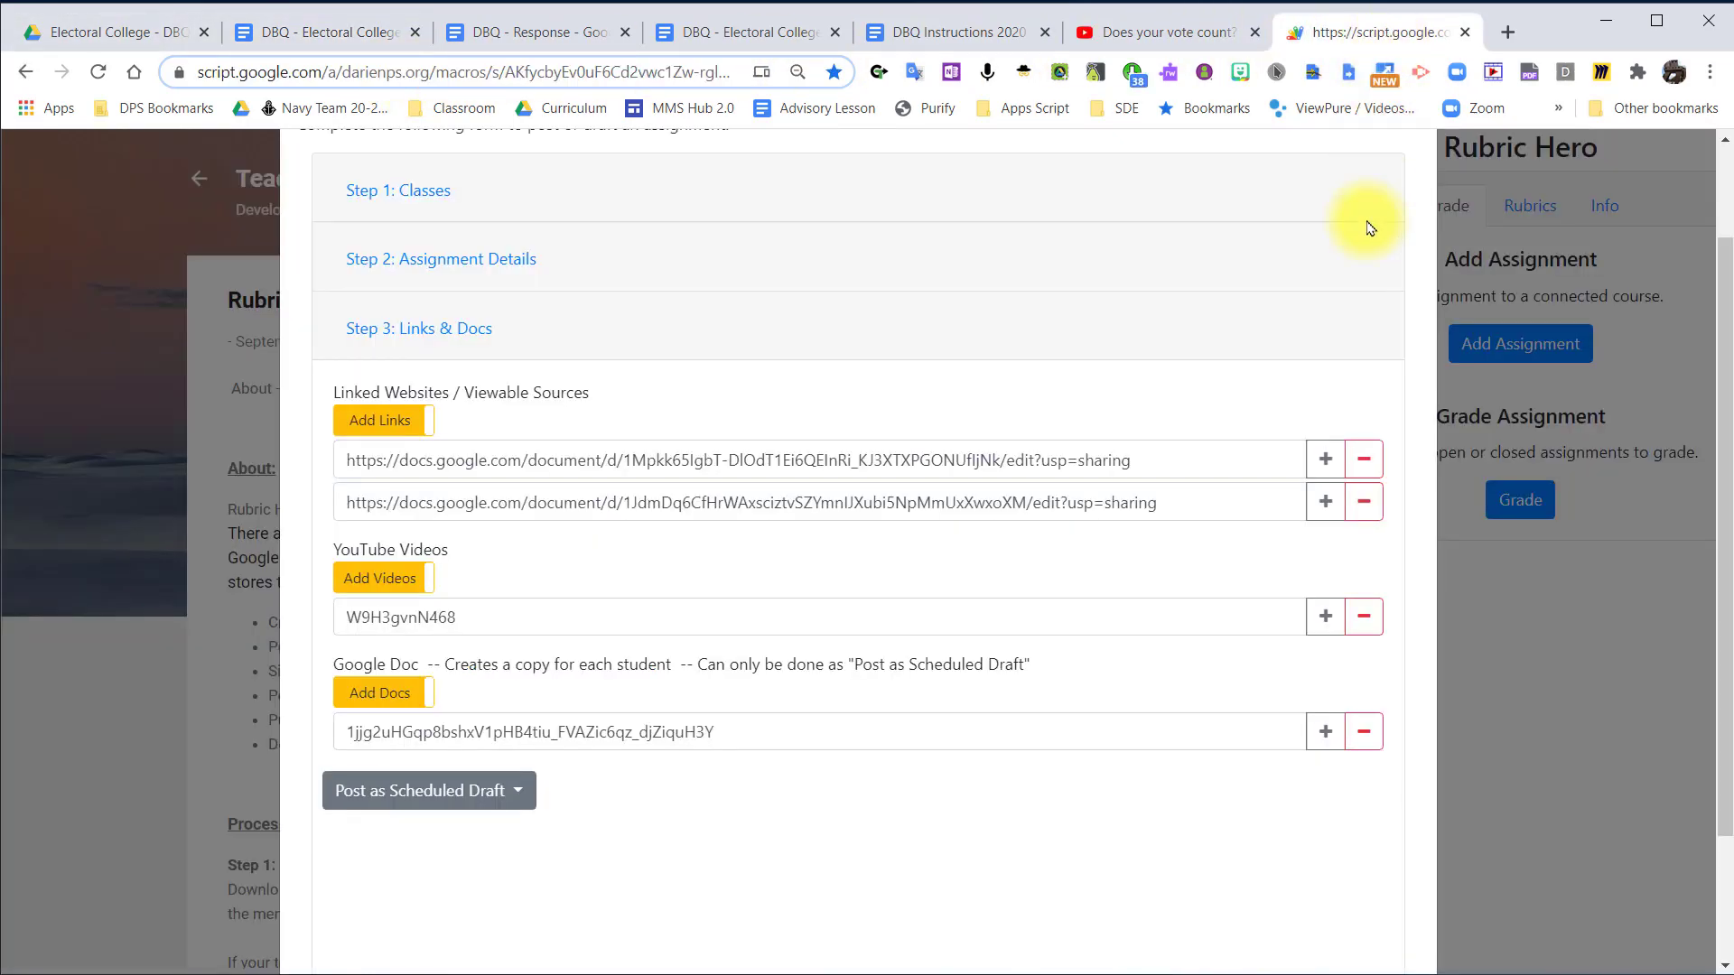
click(1325, 732)
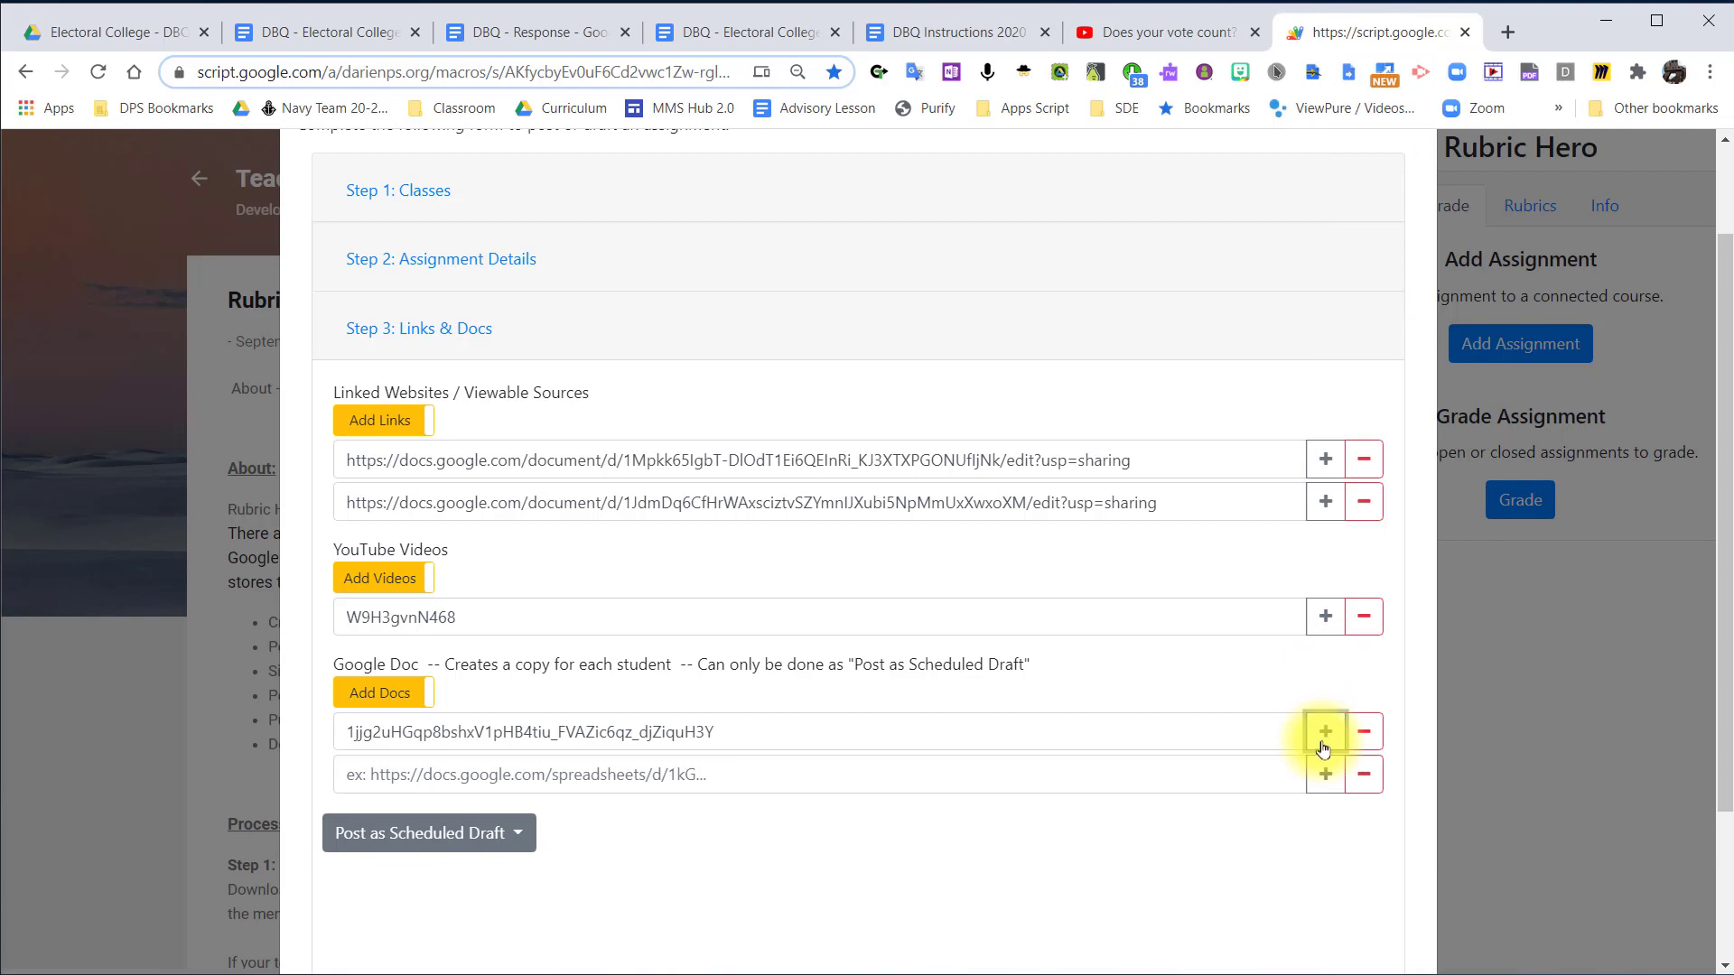
double_click(1325, 774)
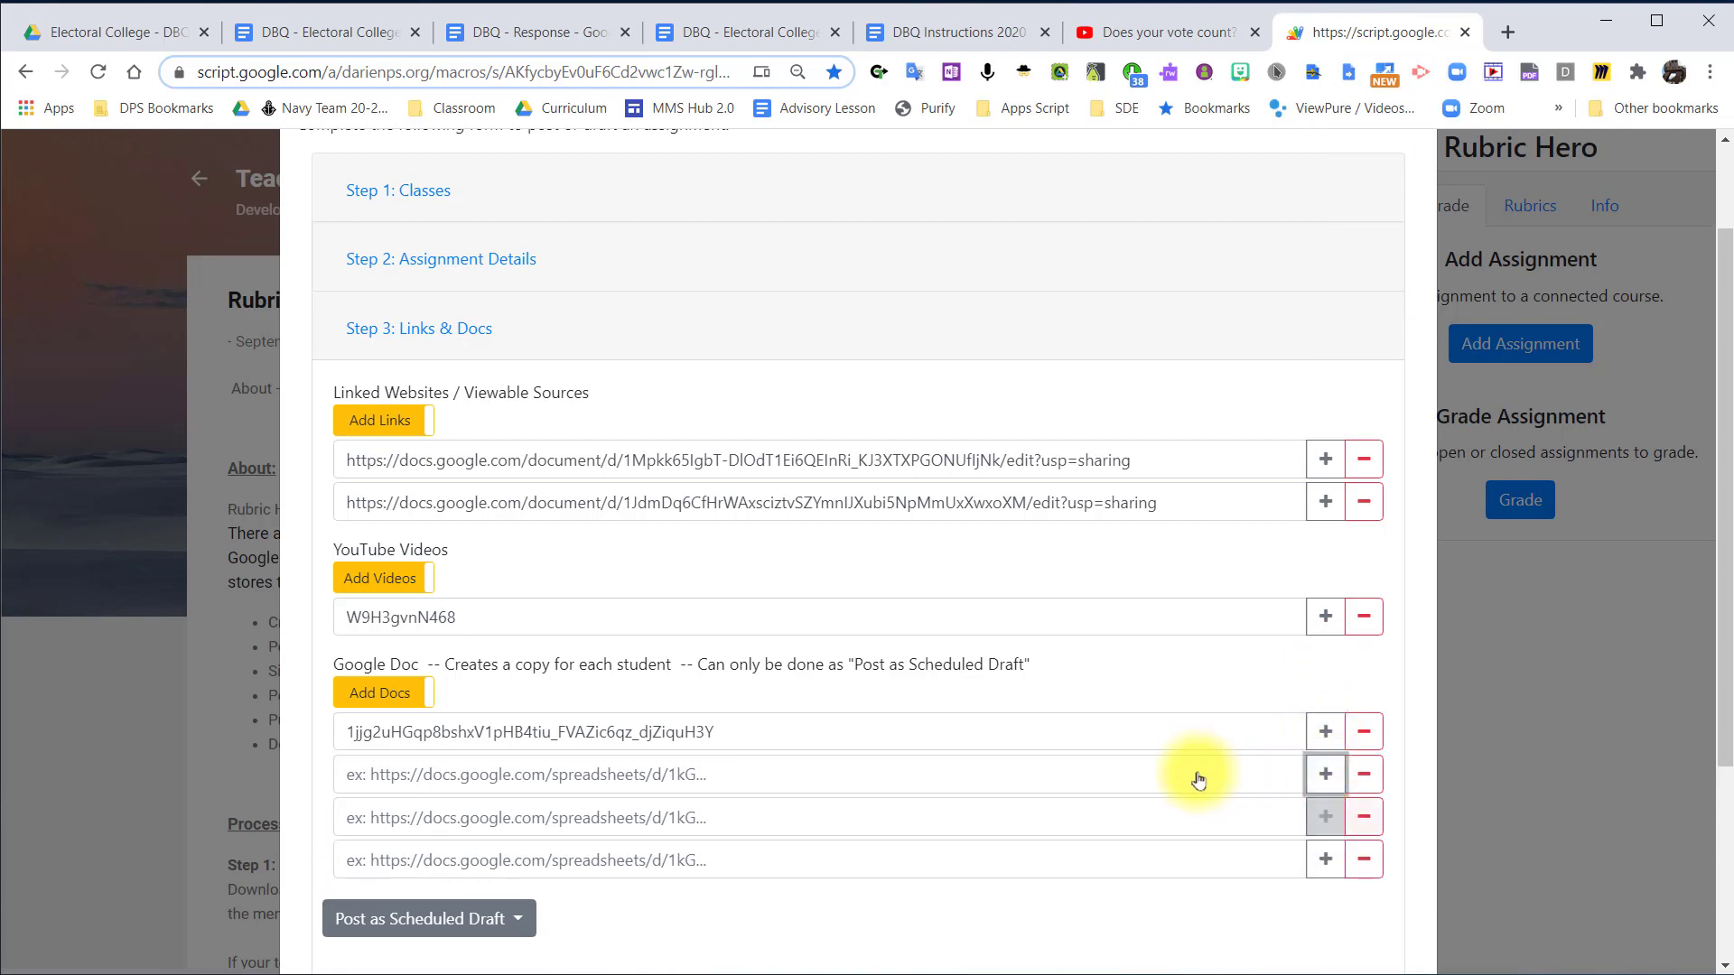
click(796, 774)
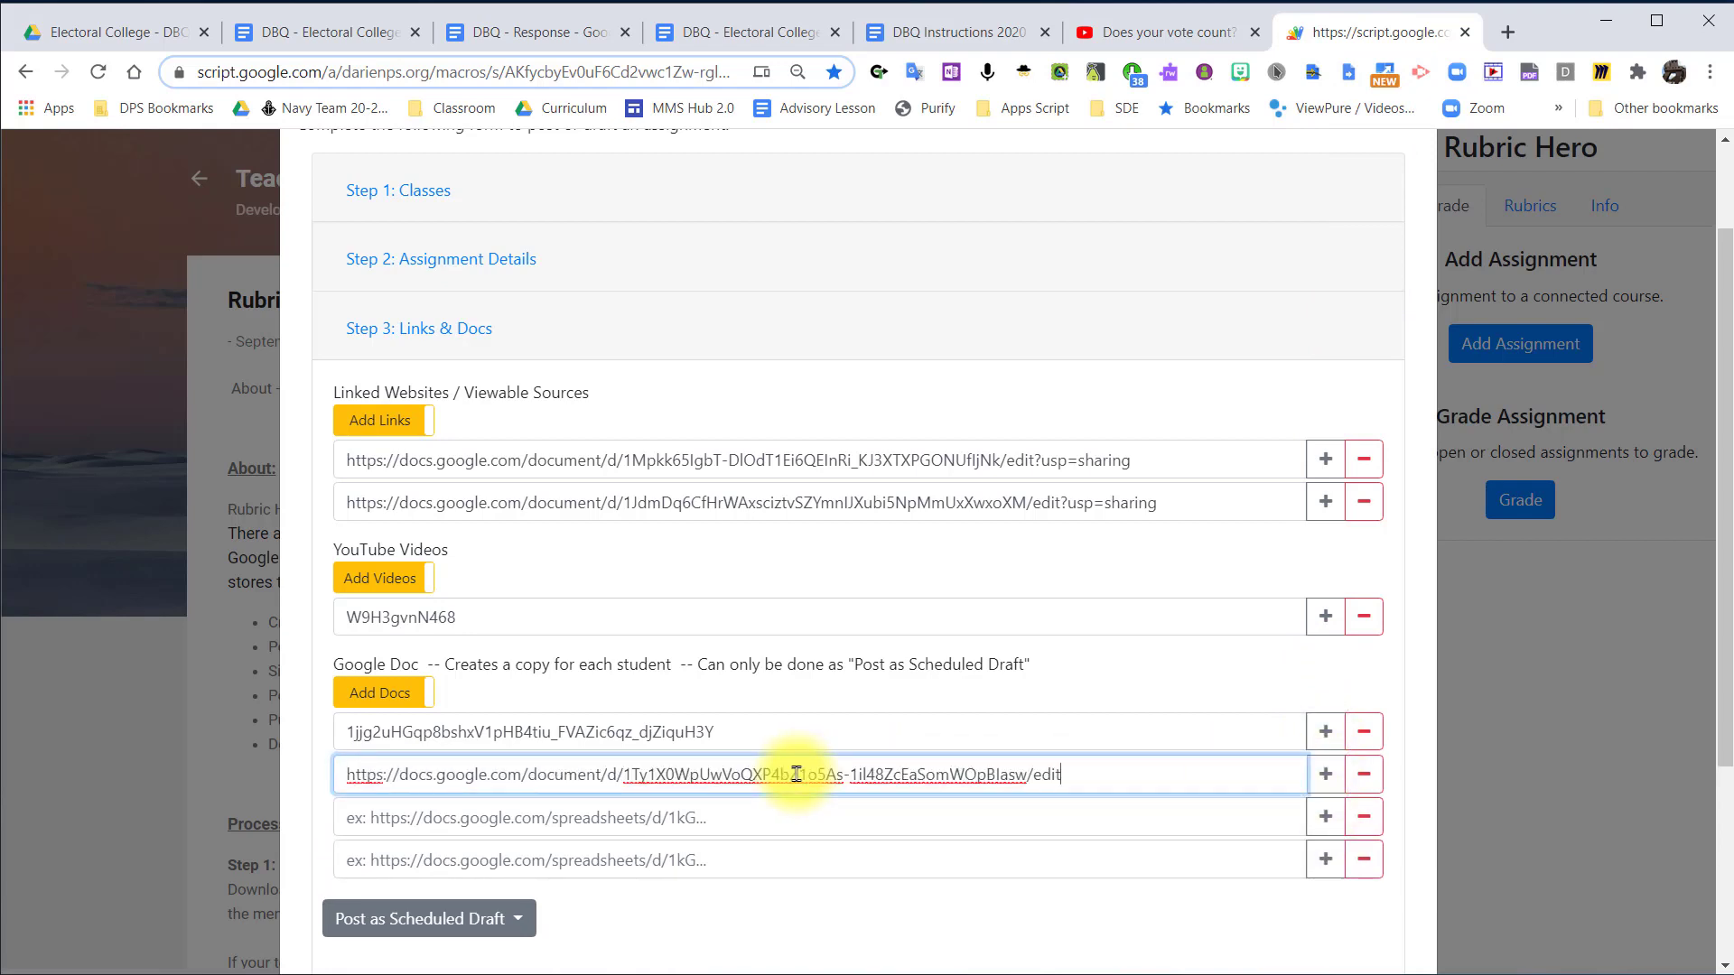
click(1364, 860)
click(1366, 817)
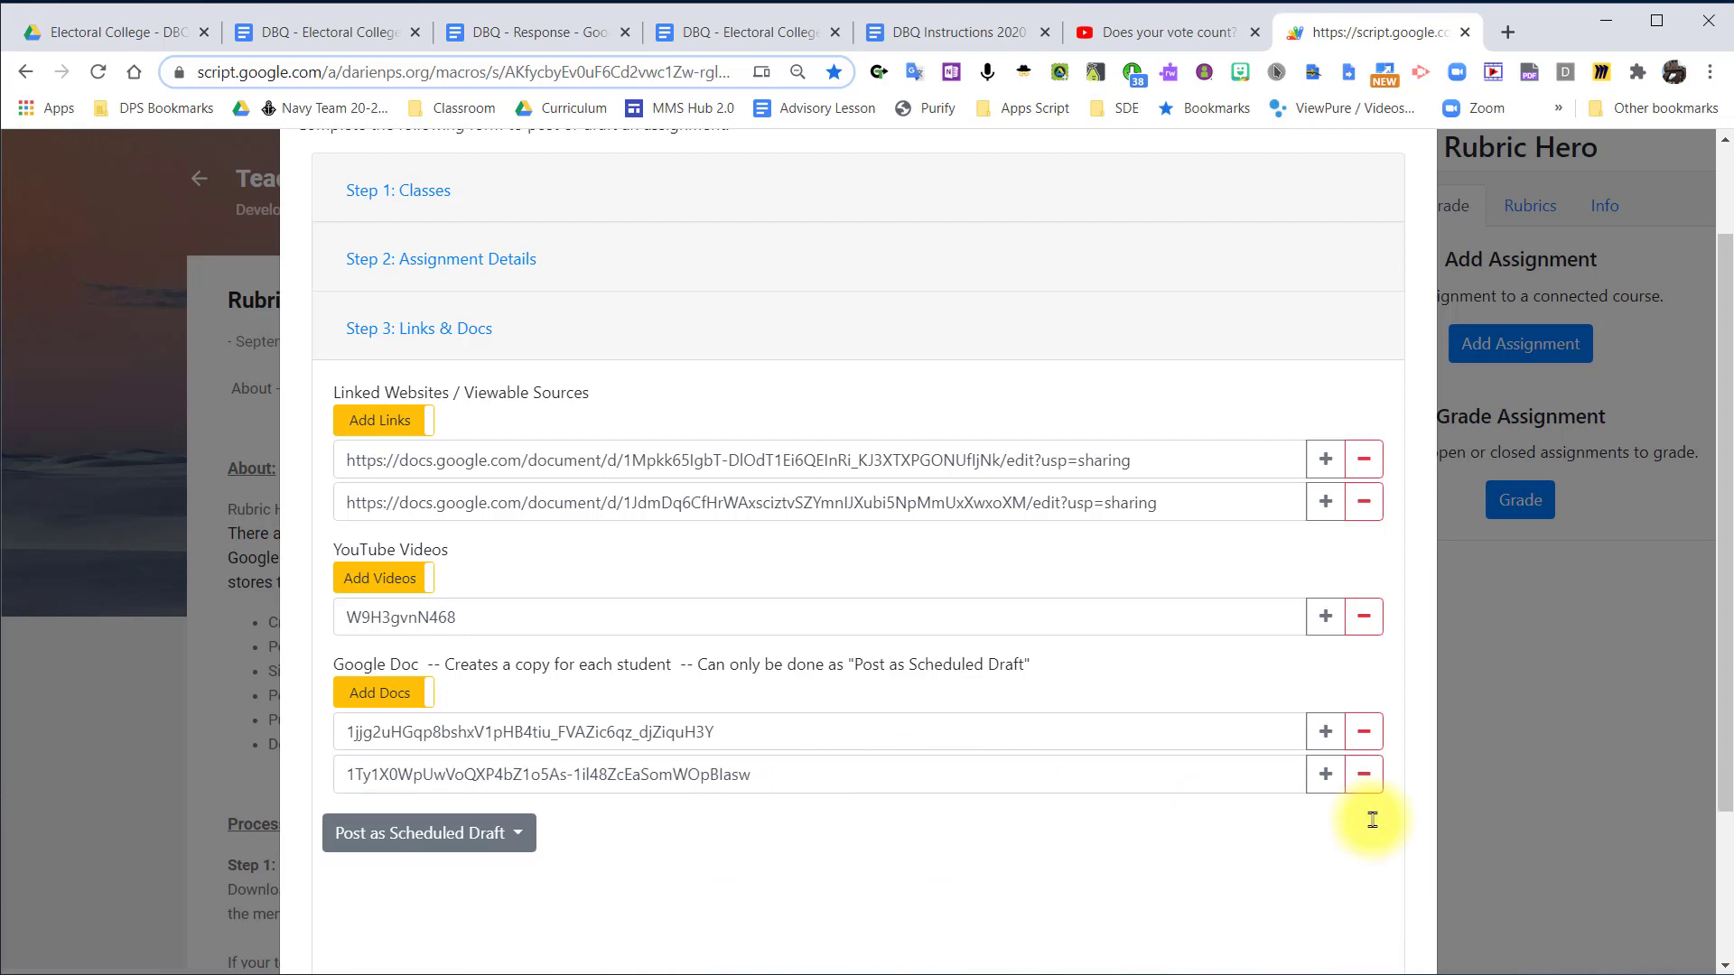
Add a third Google Doc row and try to post the assignment as a draft scheduled for 09/14/2020.
click(1323, 775)
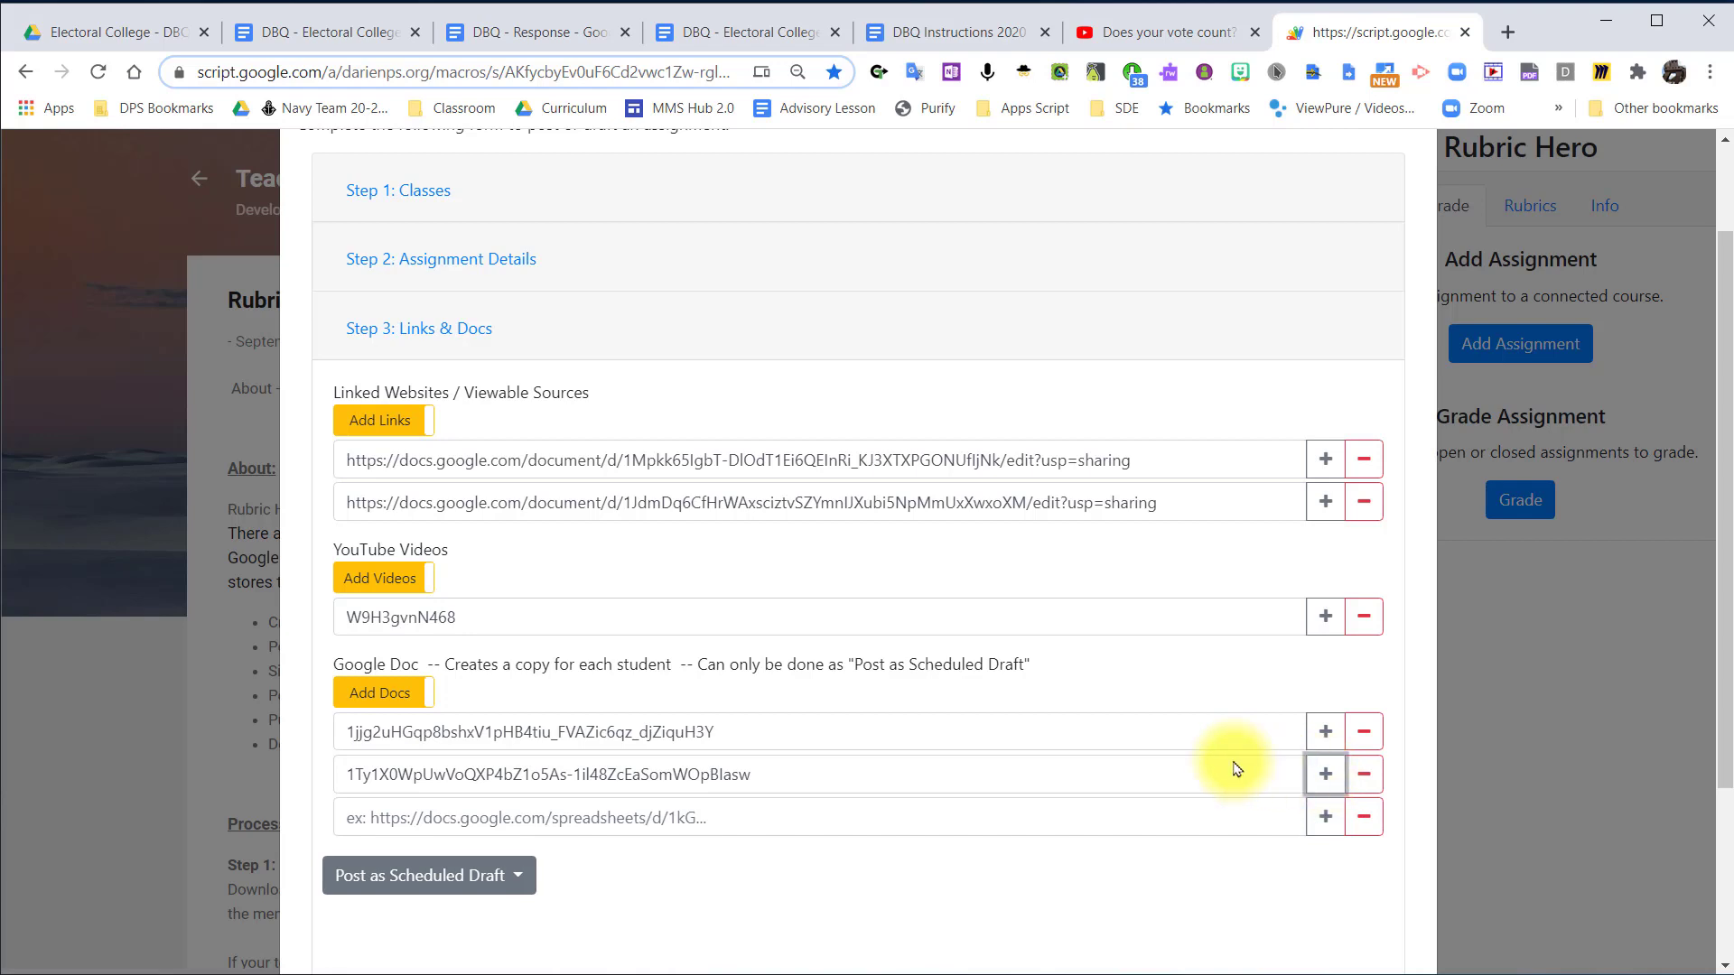
scroll(619, 666, down, 3)
click(521, 650)
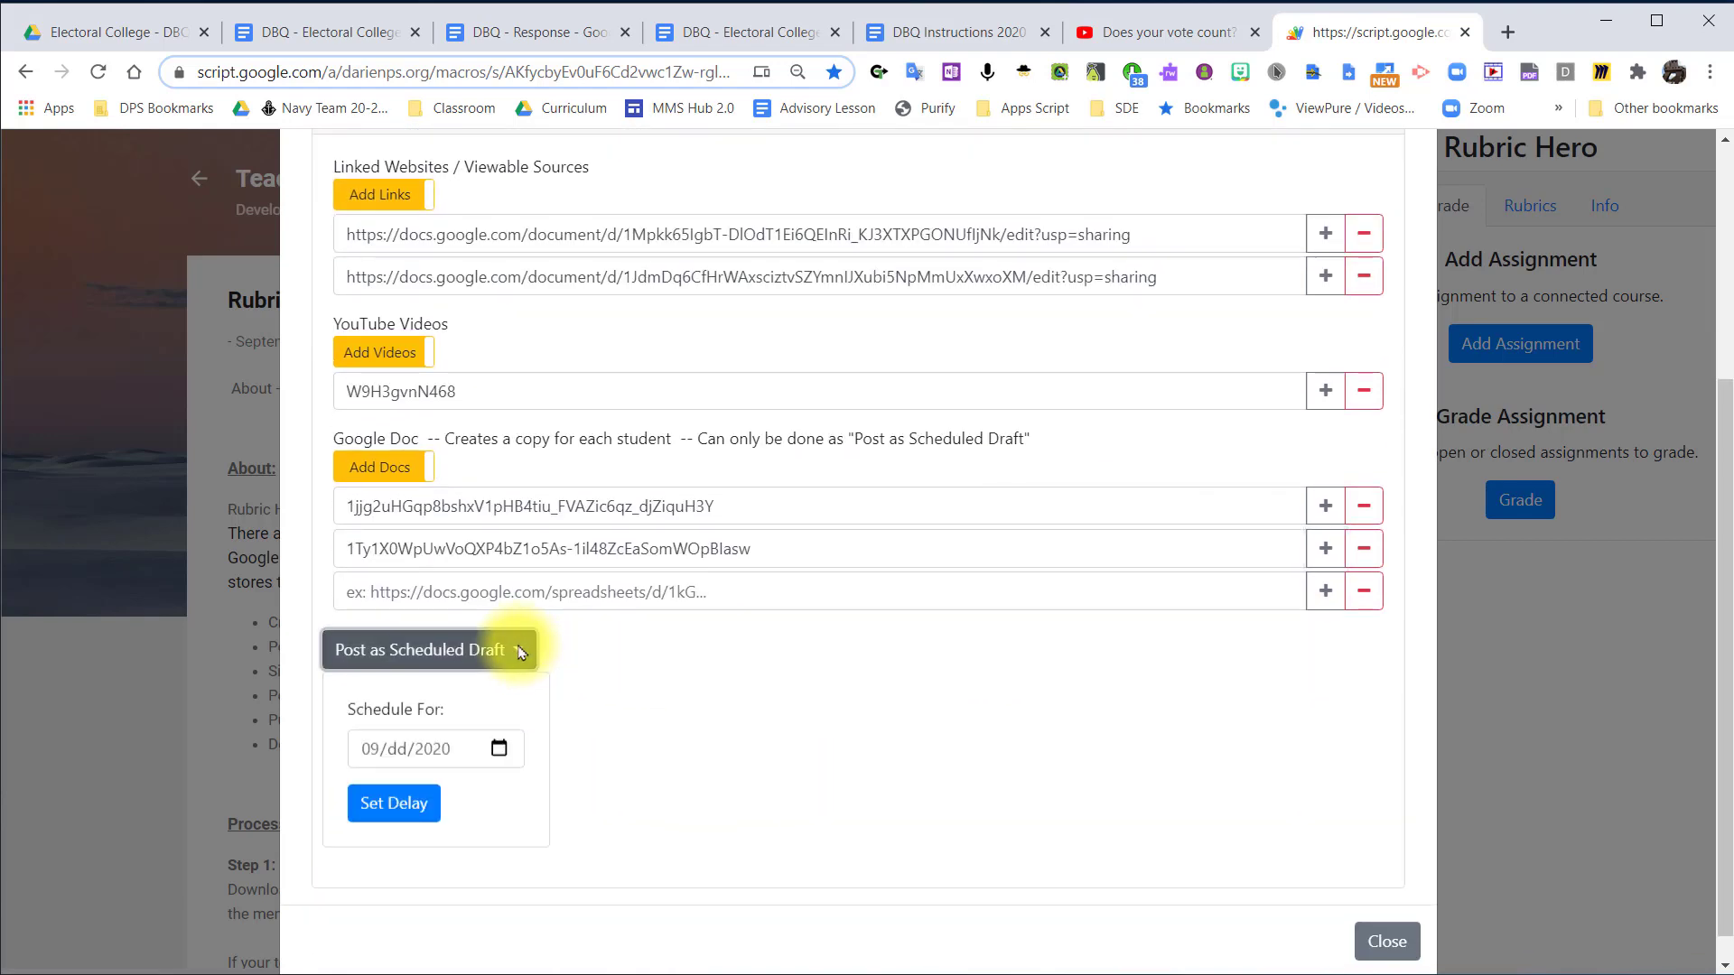
click(496, 750)
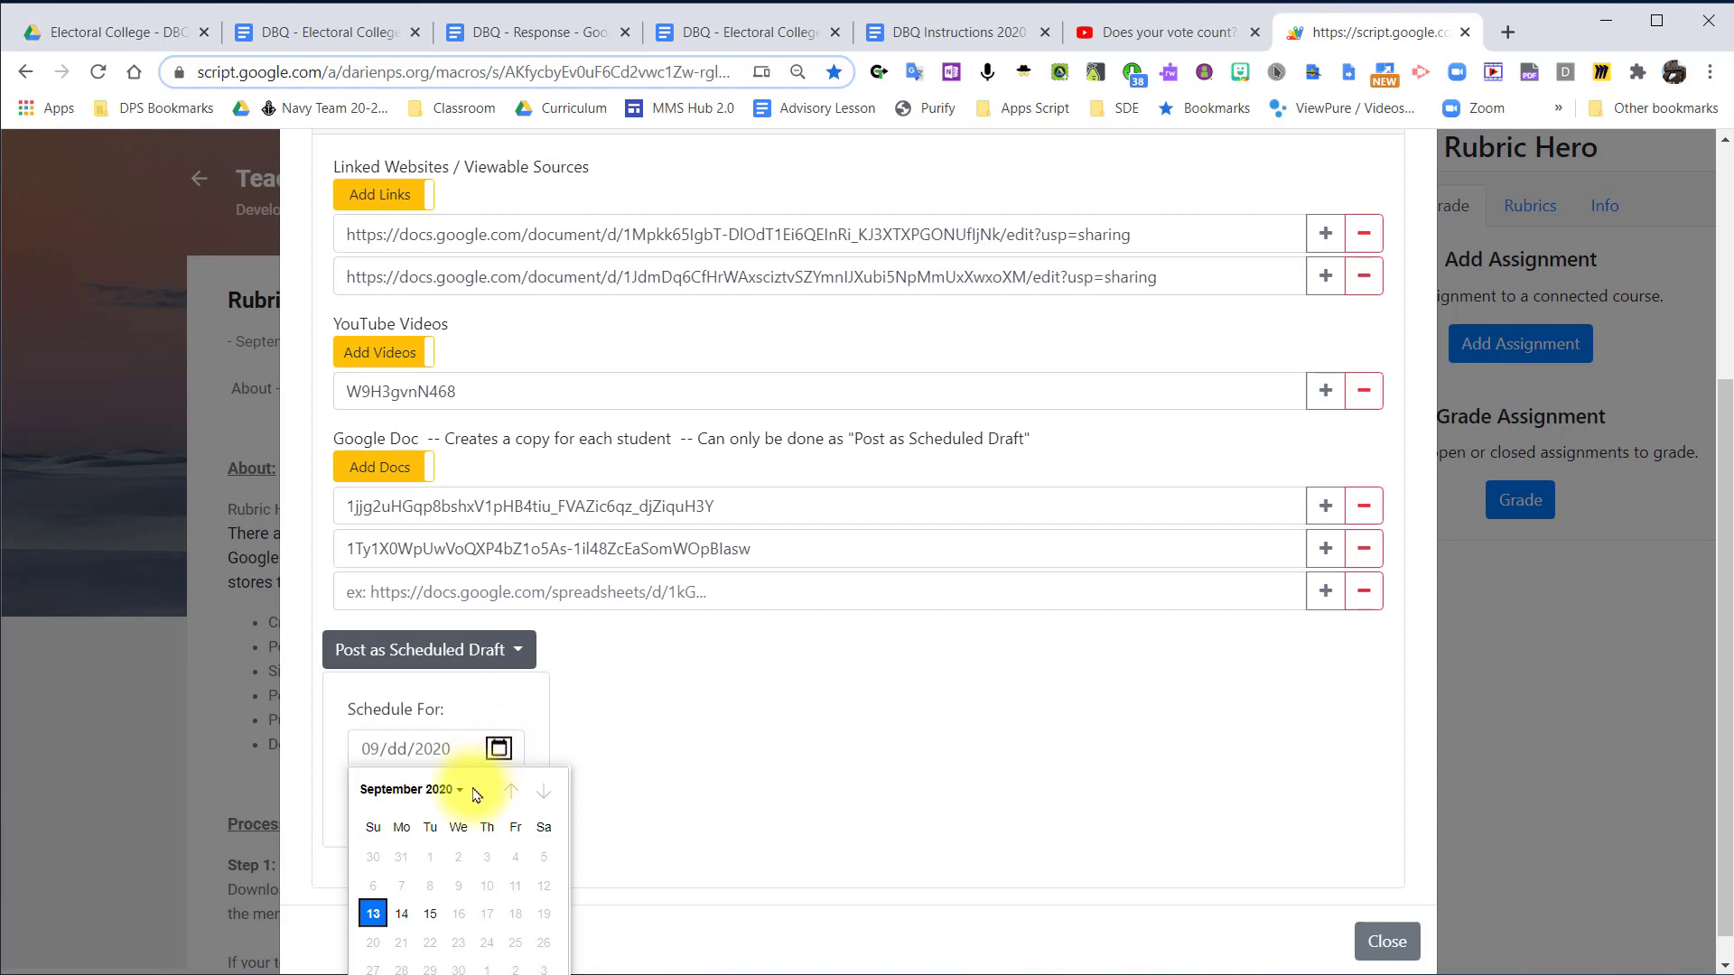
click(402, 917)
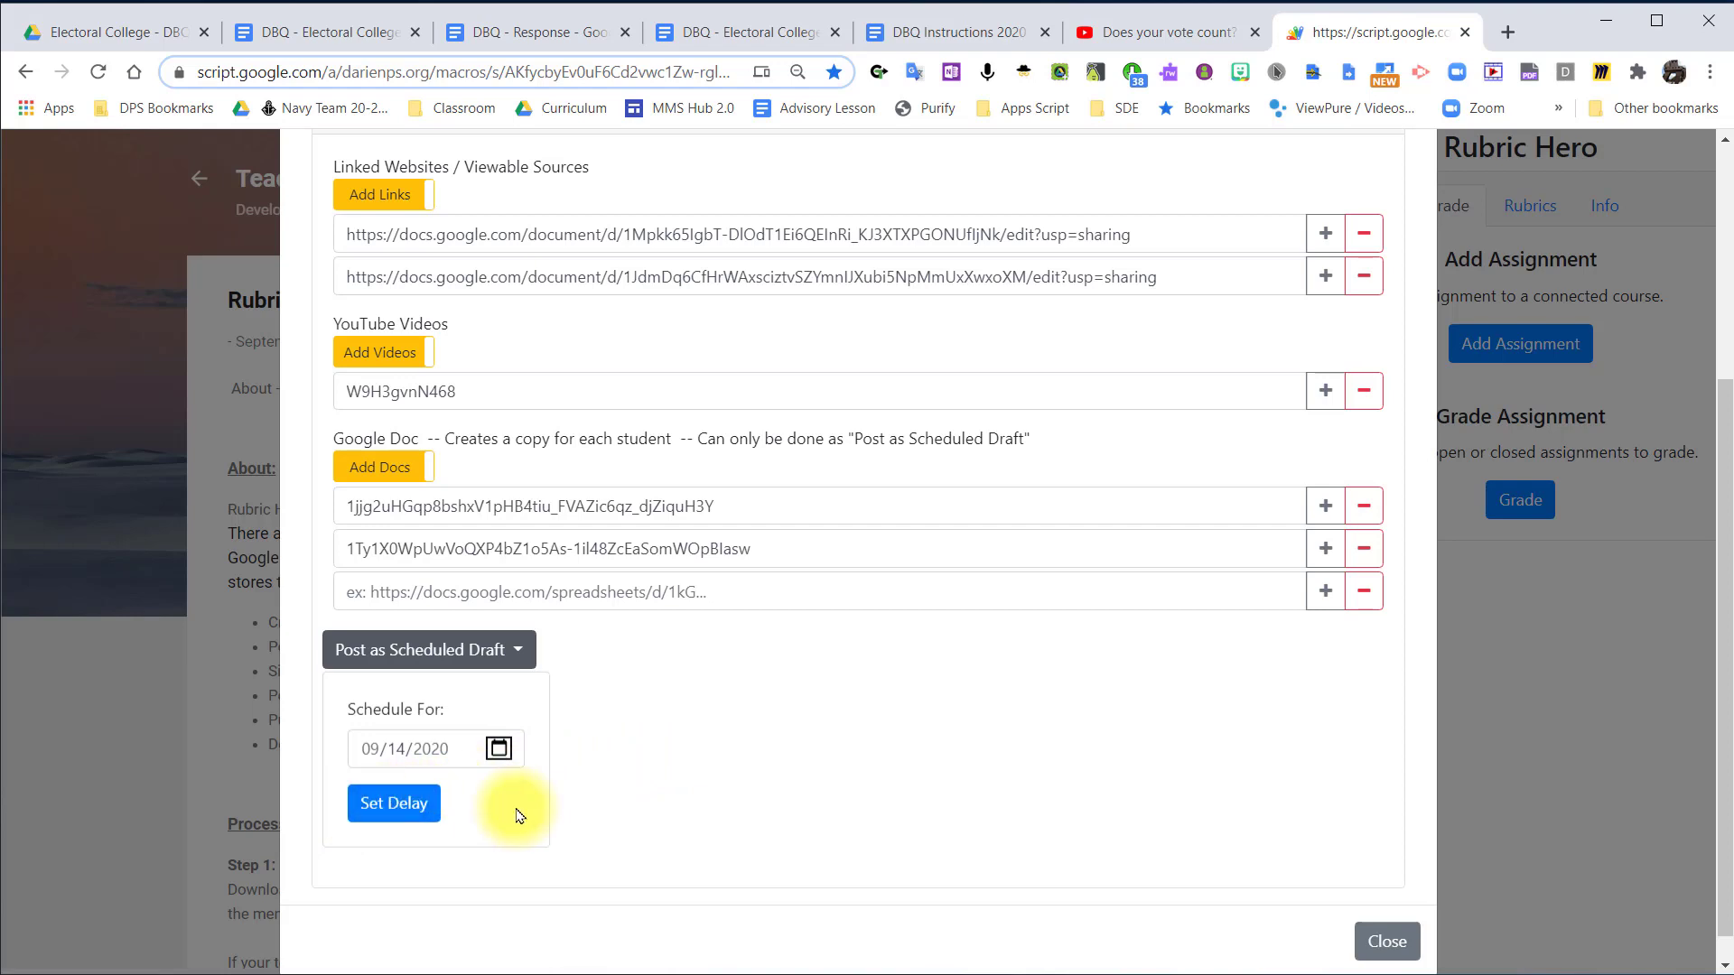
click(411, 812)
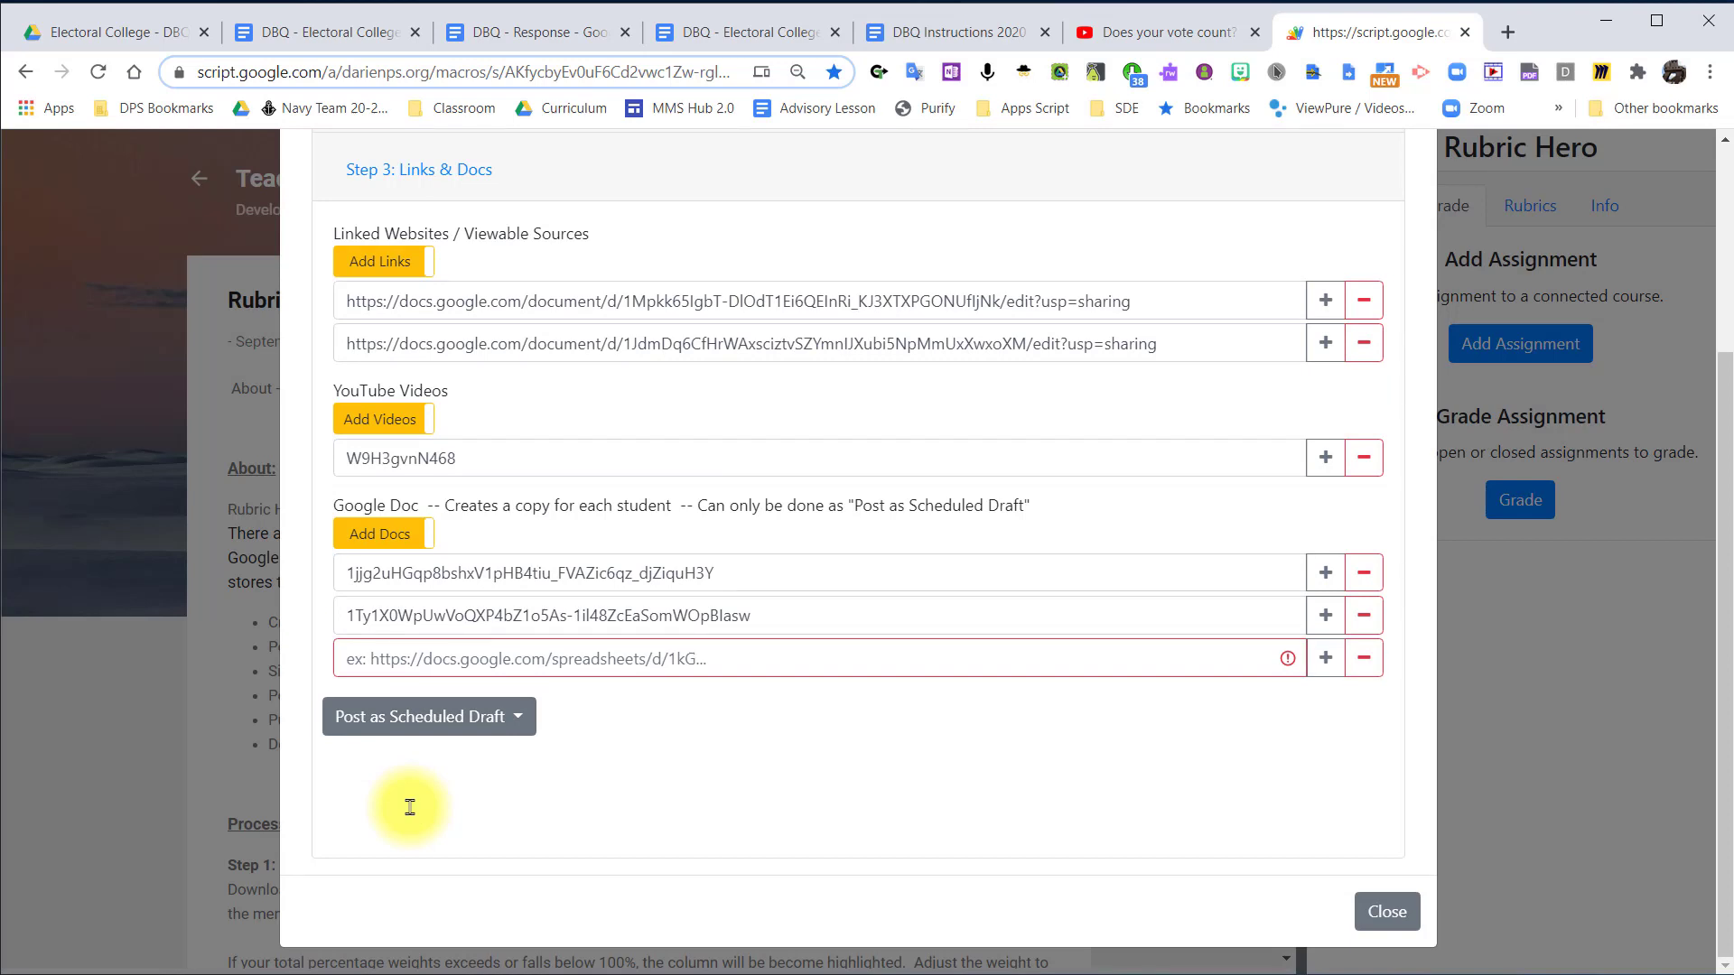
Remove the empty third row from the assignment's per-student Google Docs.
drag(708, 506, 1033, 521)
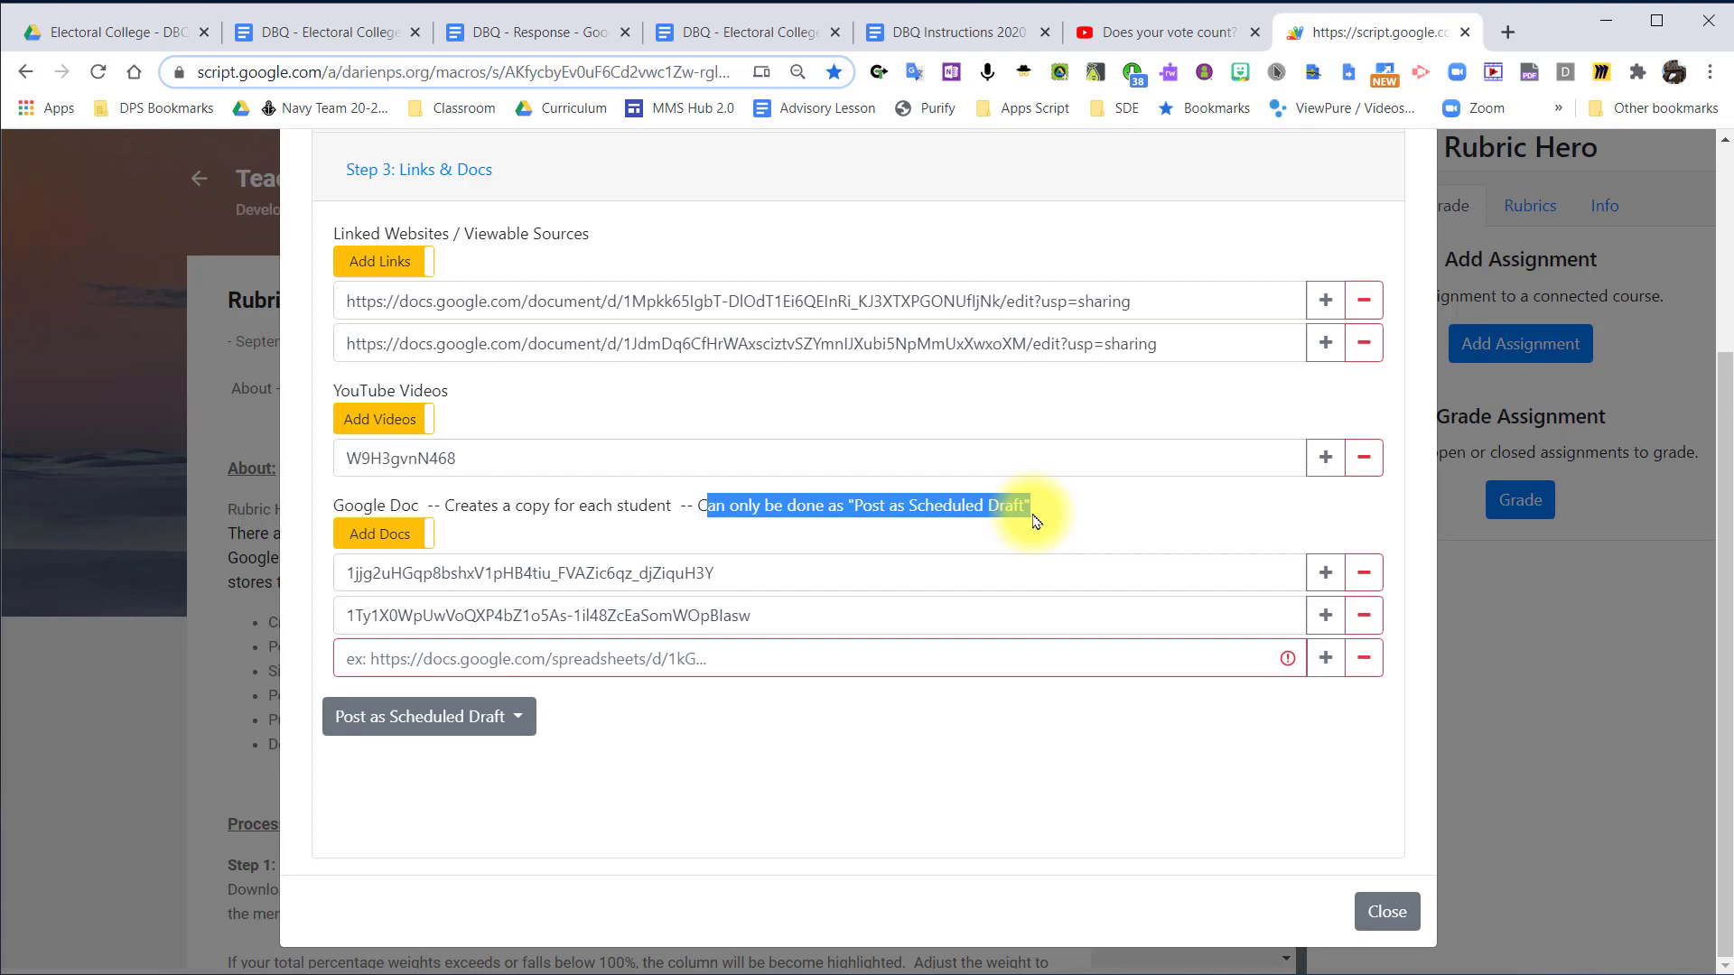
click(1045, 708)
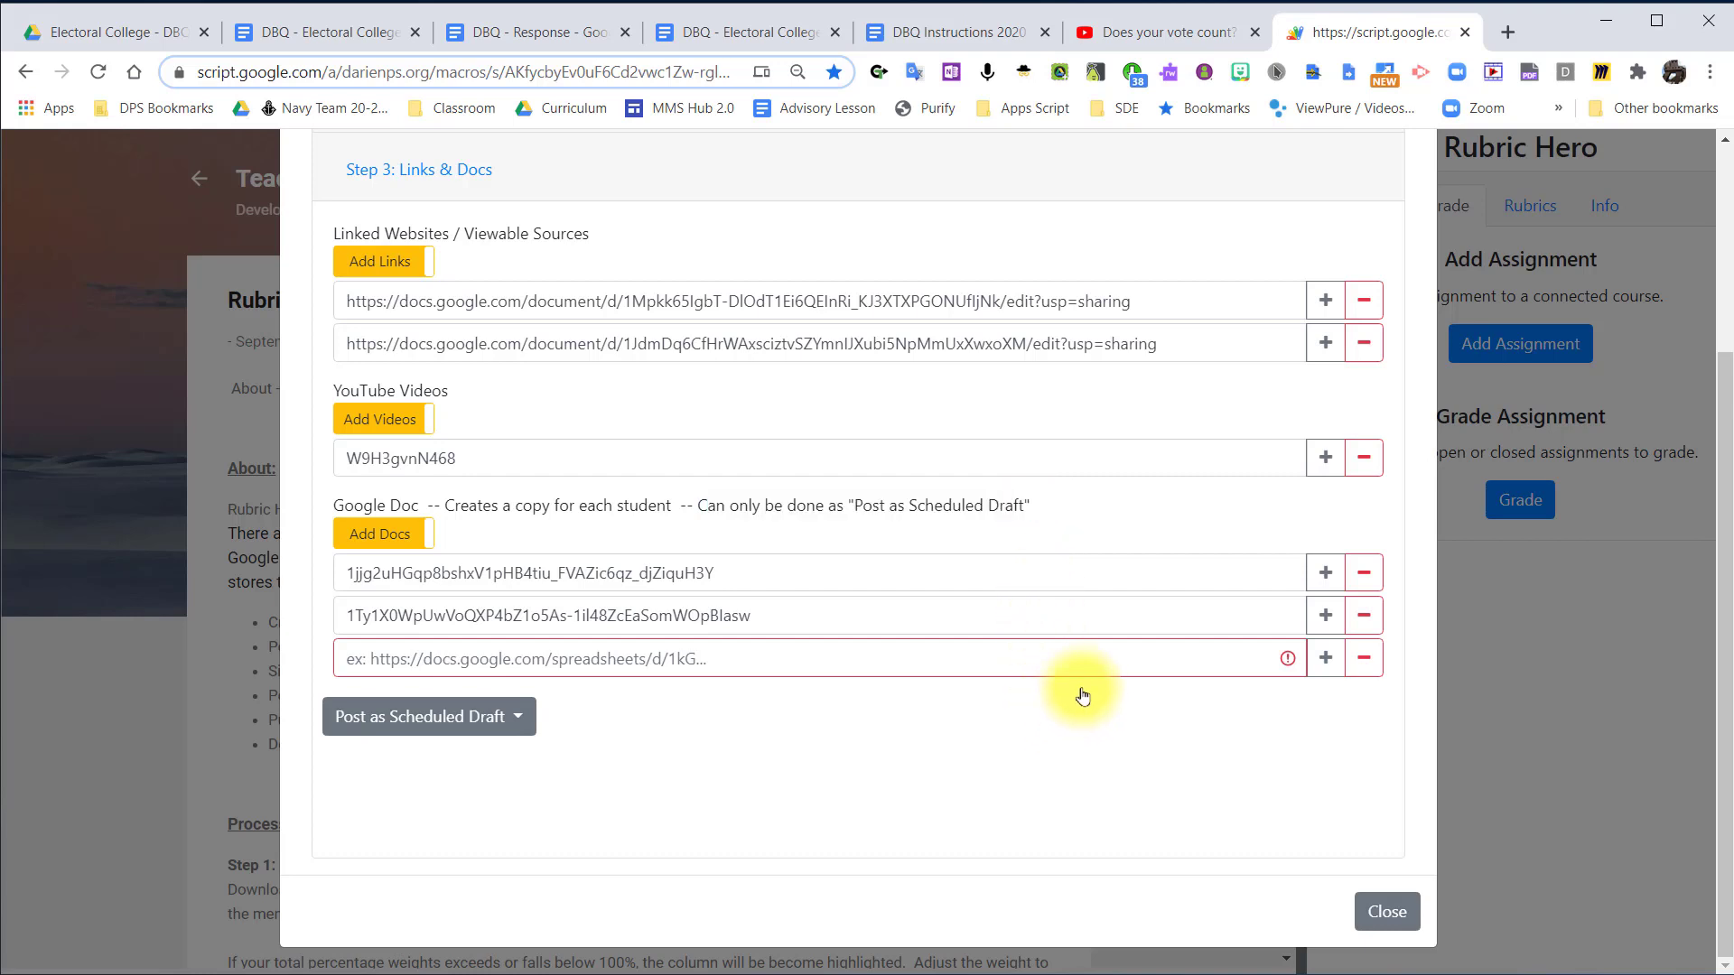
click(1101, 670)
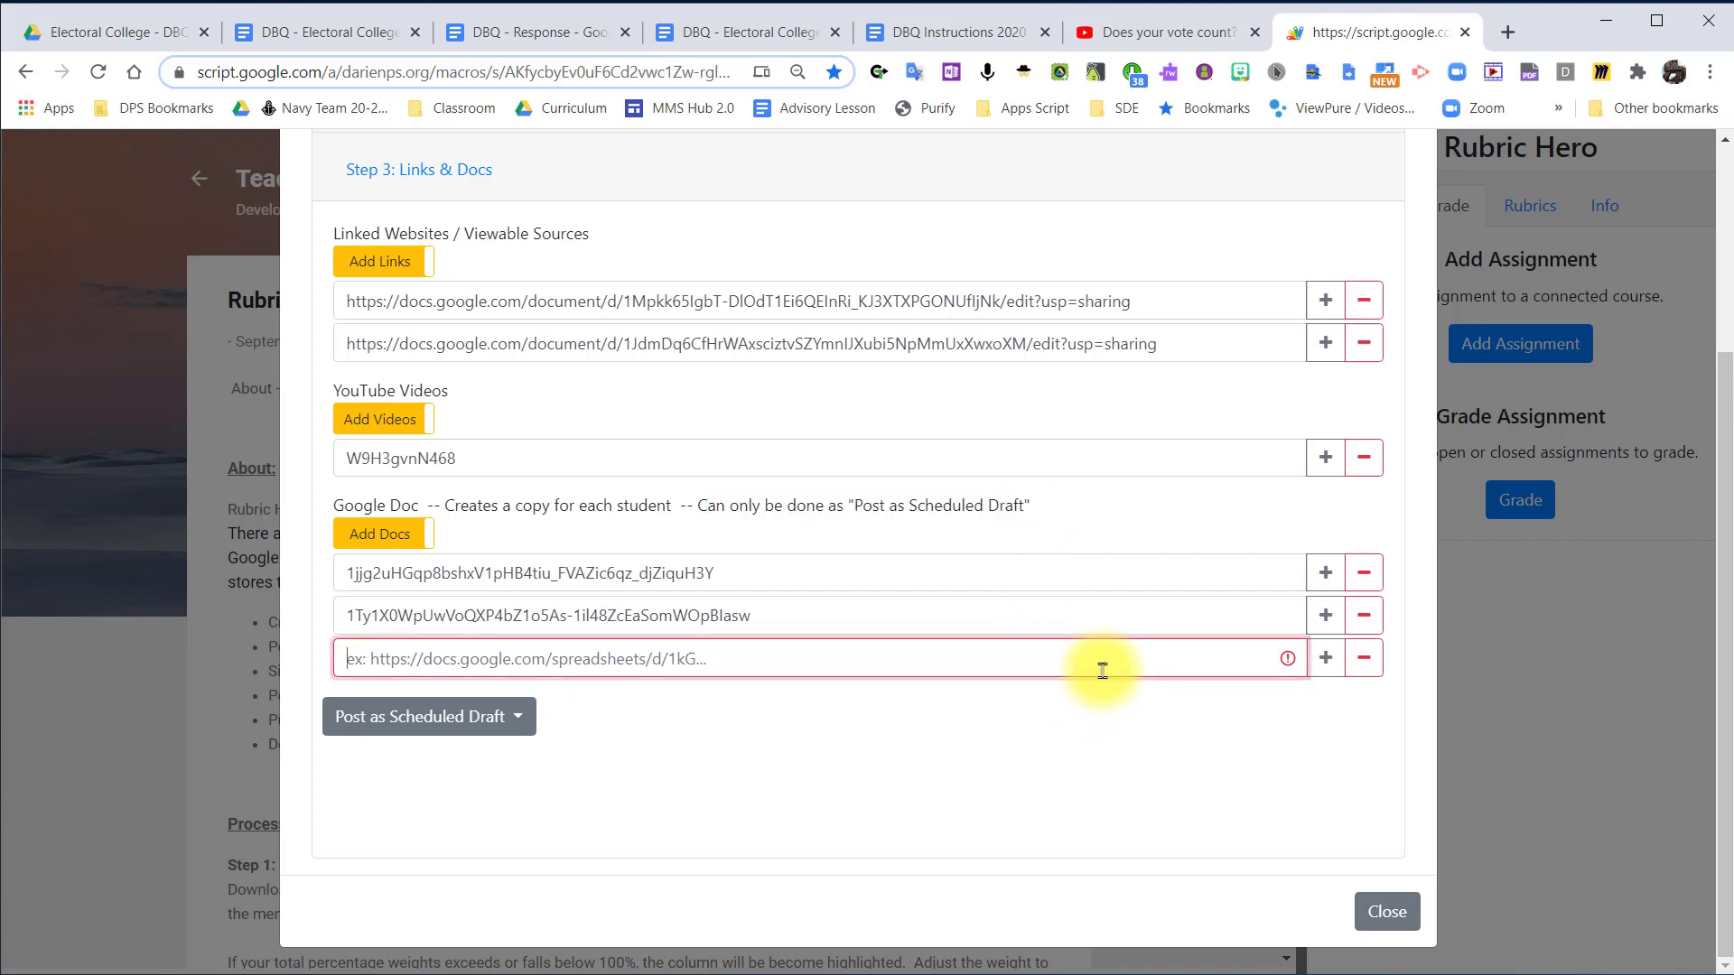
click(1374, 666)
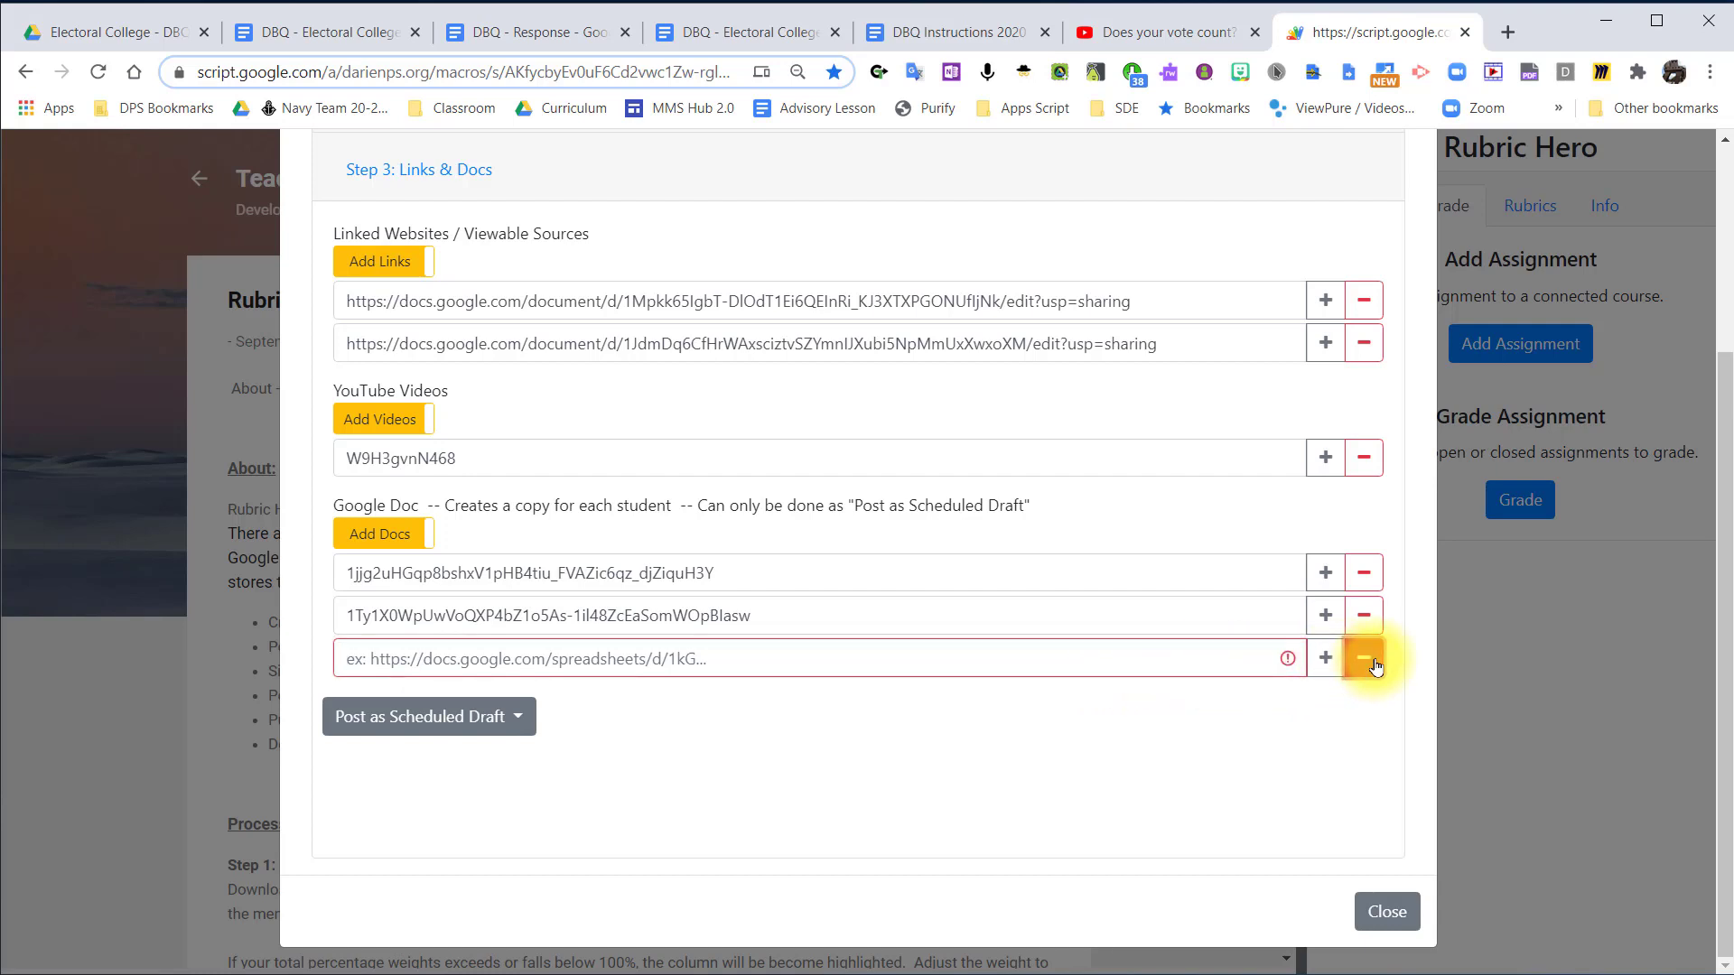
click(1374, 666)
Review the #004 - DBQ Benchmark assignment details and the selected course before posting.
scroll(961, 538, up, 3)
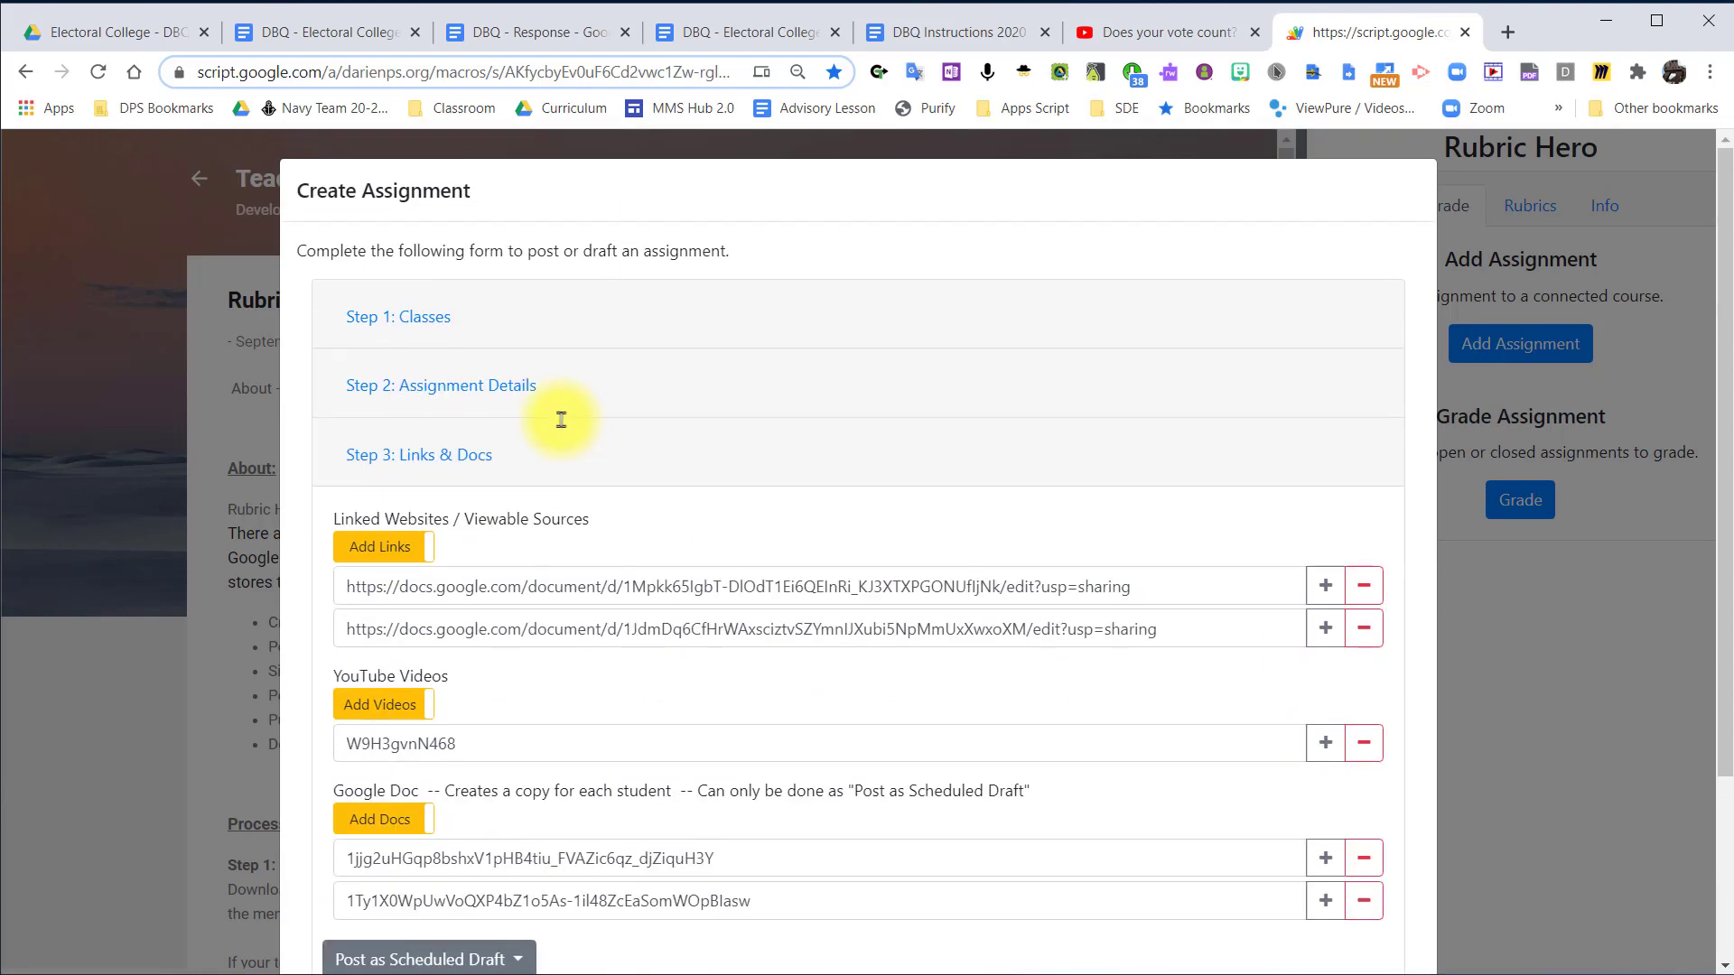
click(434, 385)
scroll(799, 745, down, 4)
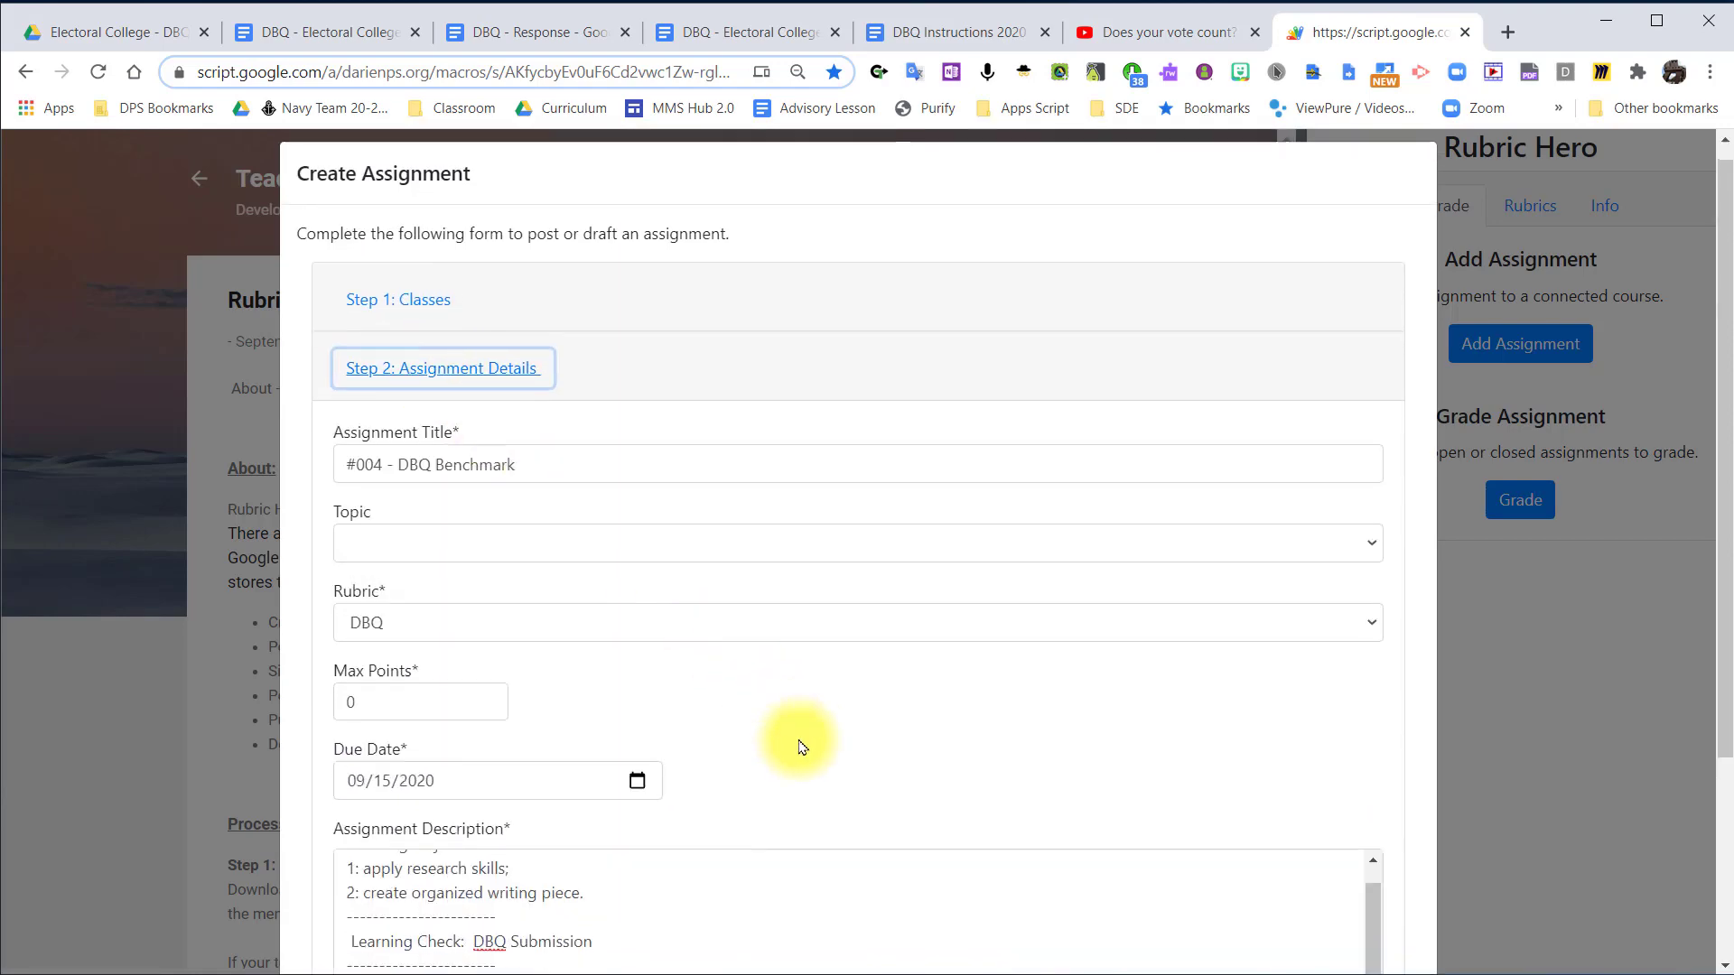
scroll(794, 742, up, 2)
scroll(799, 740, up, 5)
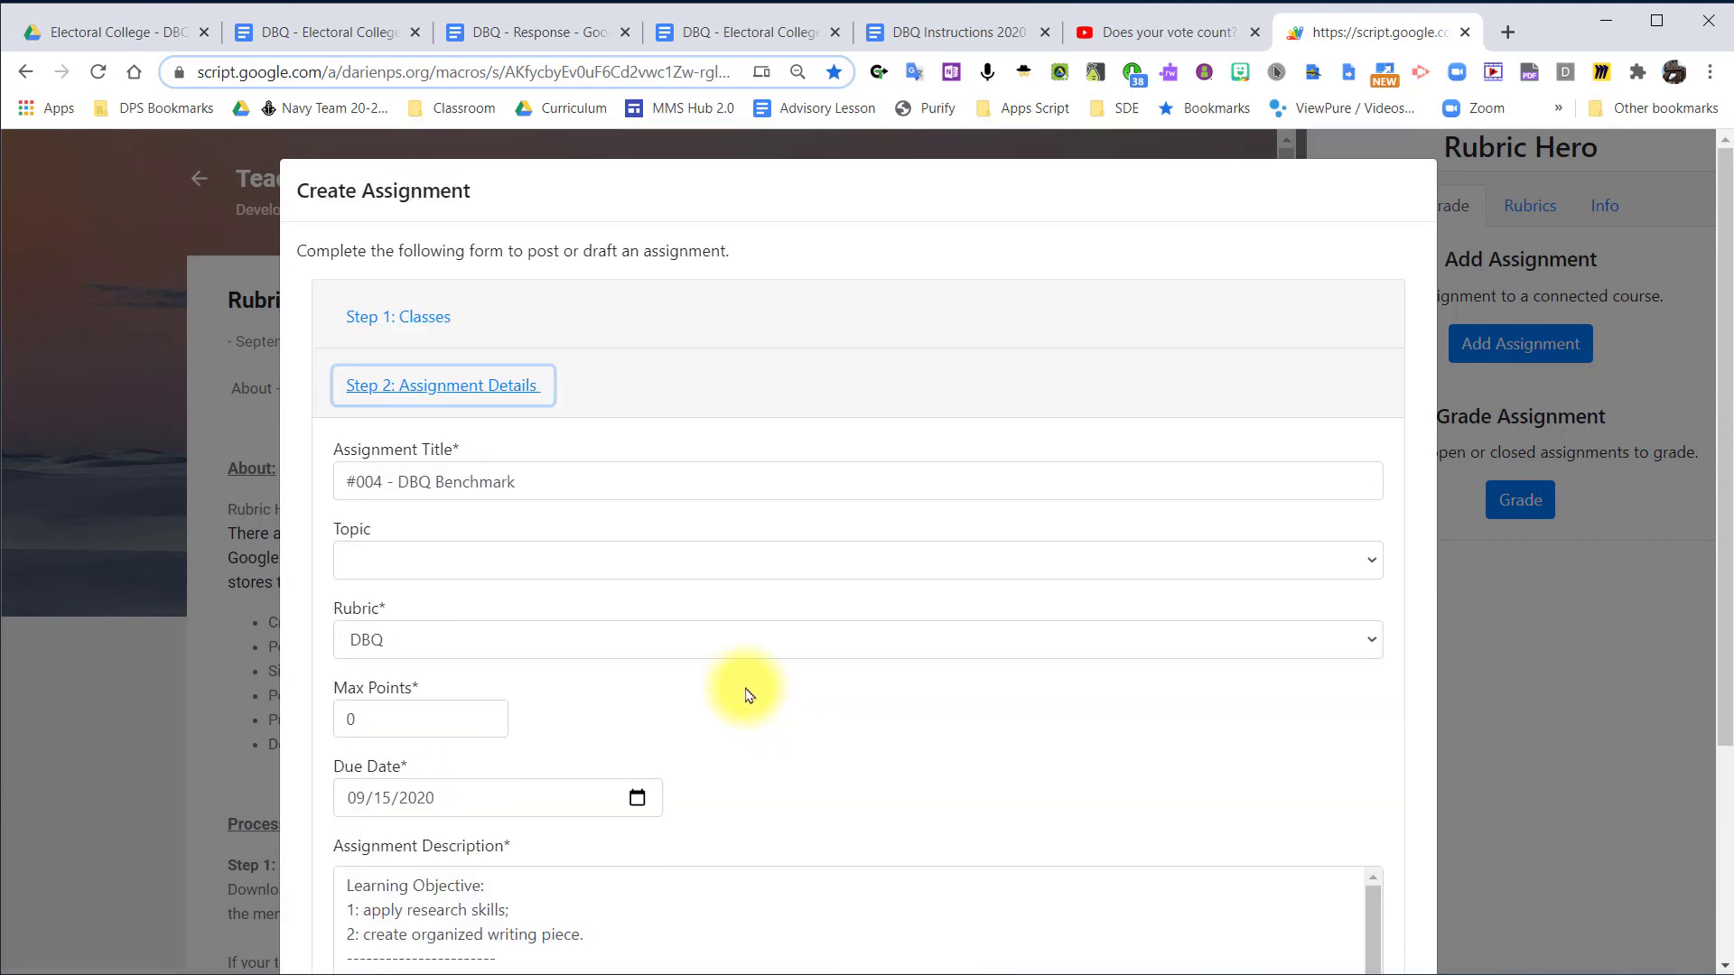
click(425, 387)
click(416, 313)
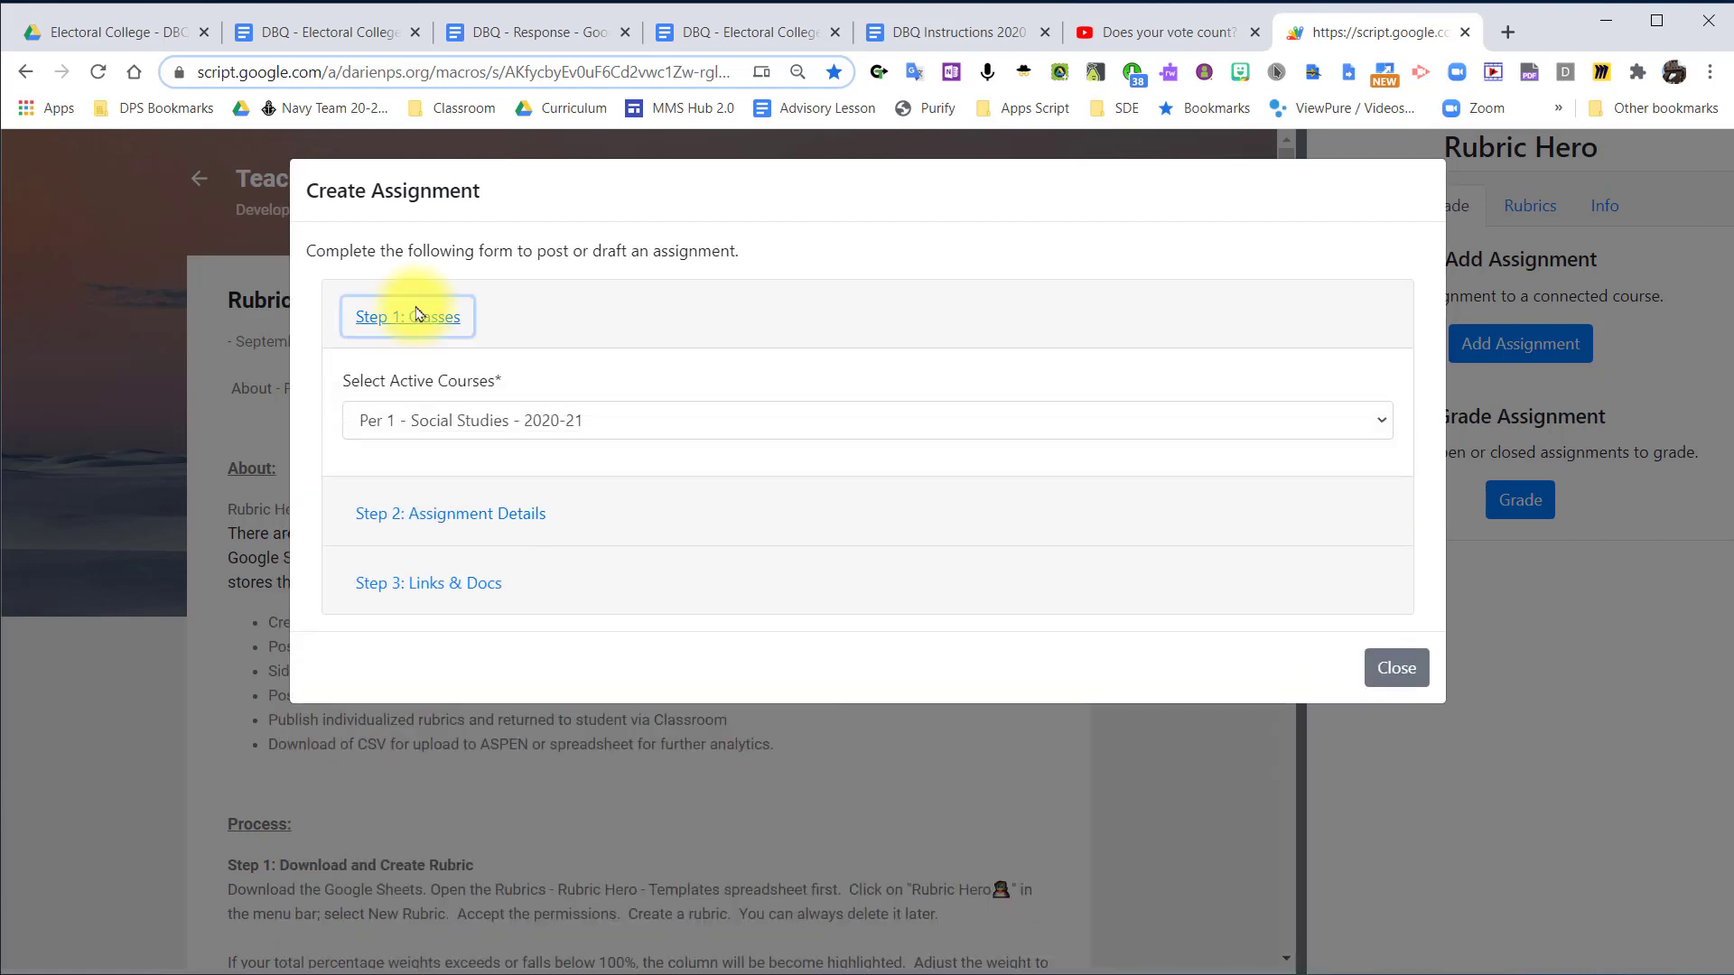
click(431, 318)
Post the assignment to Per 1 - Social Studies - 2020-21 as a draft scheduled for 09/14/2020.
click(445, 453)
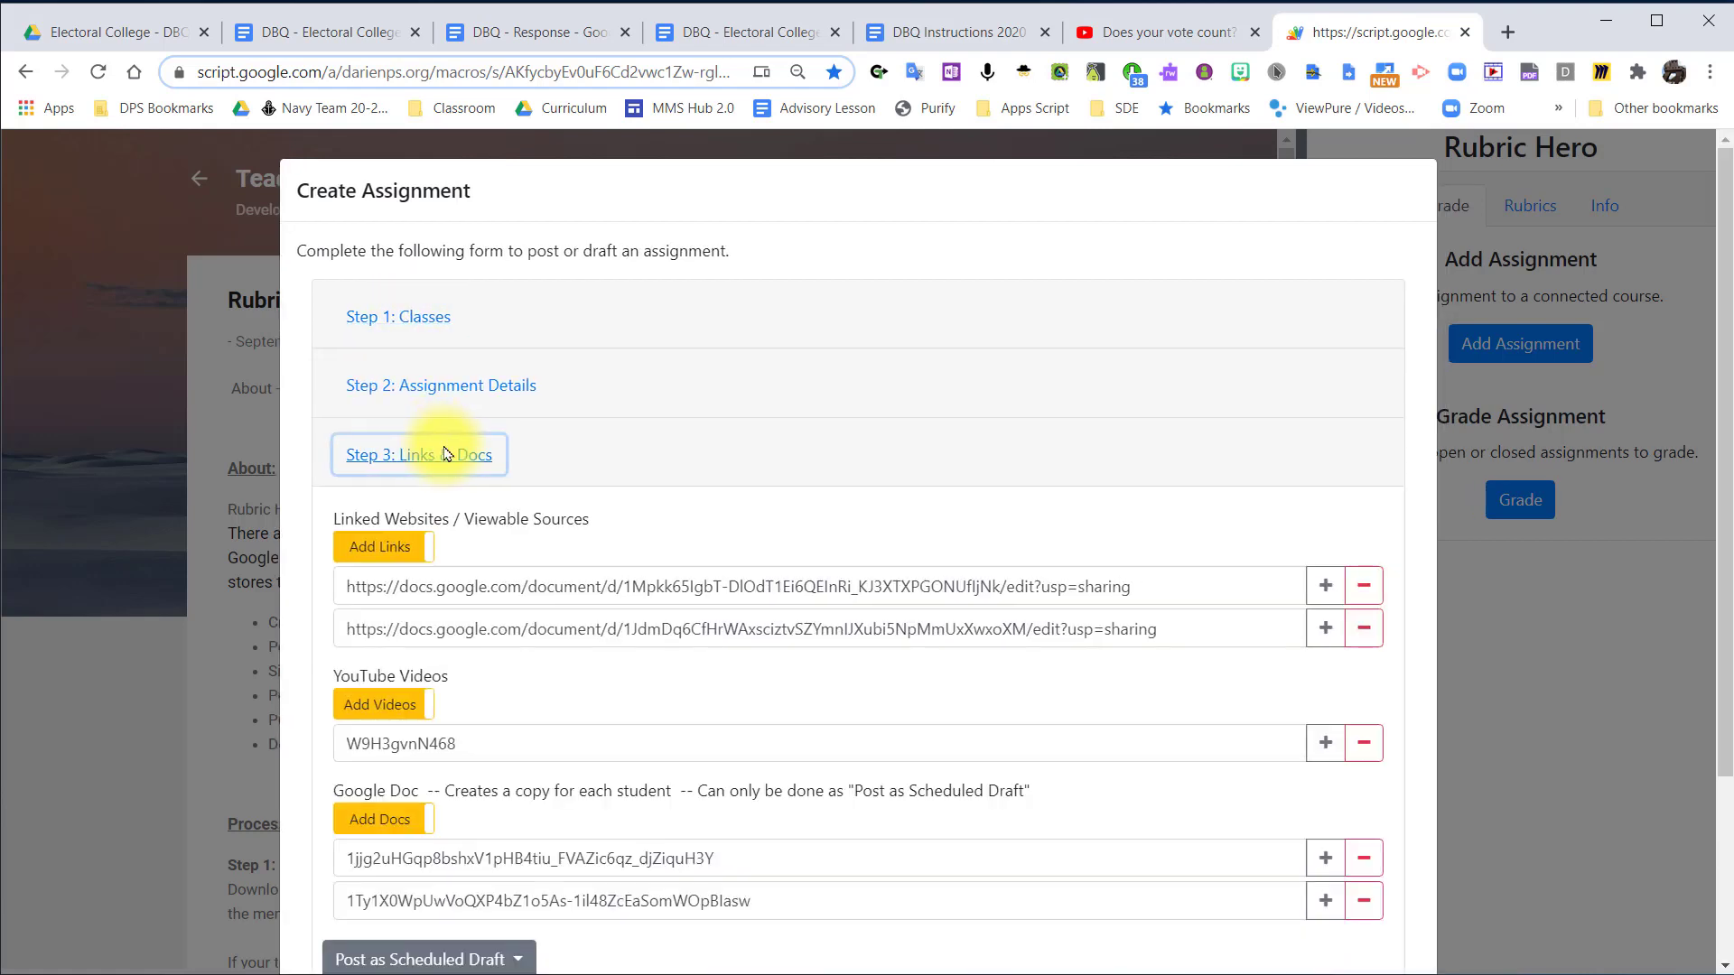
scroll(434, 443, down, 3)
click(508, 719)
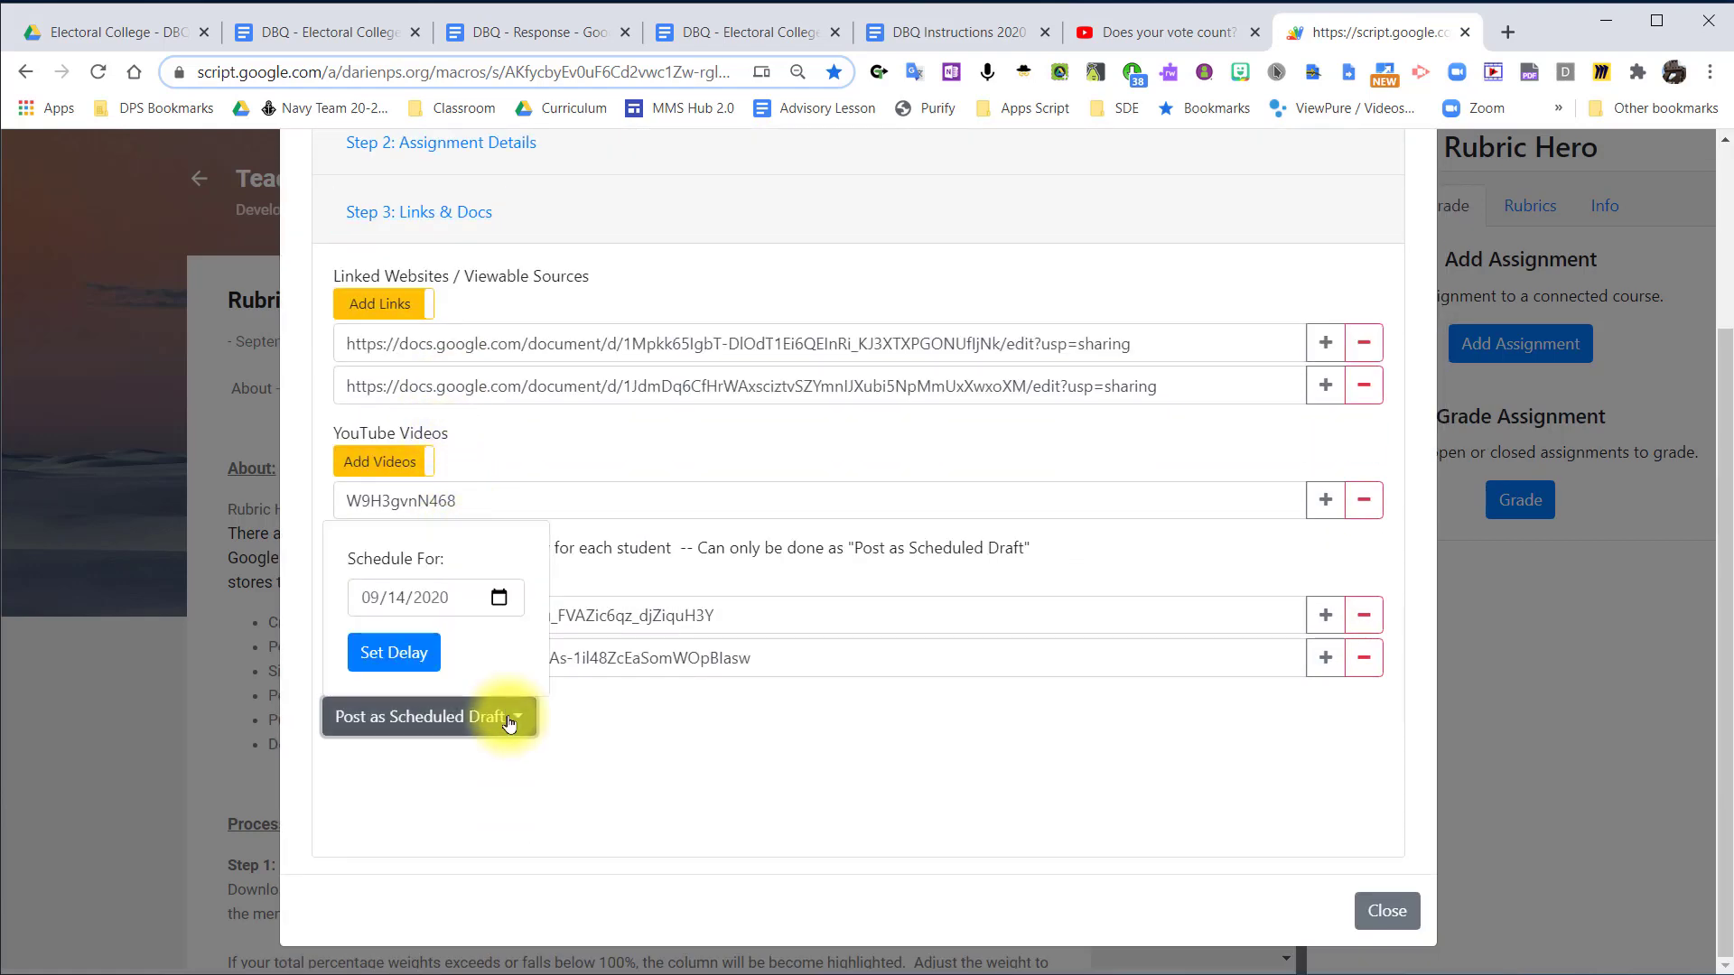
click(396, 656)
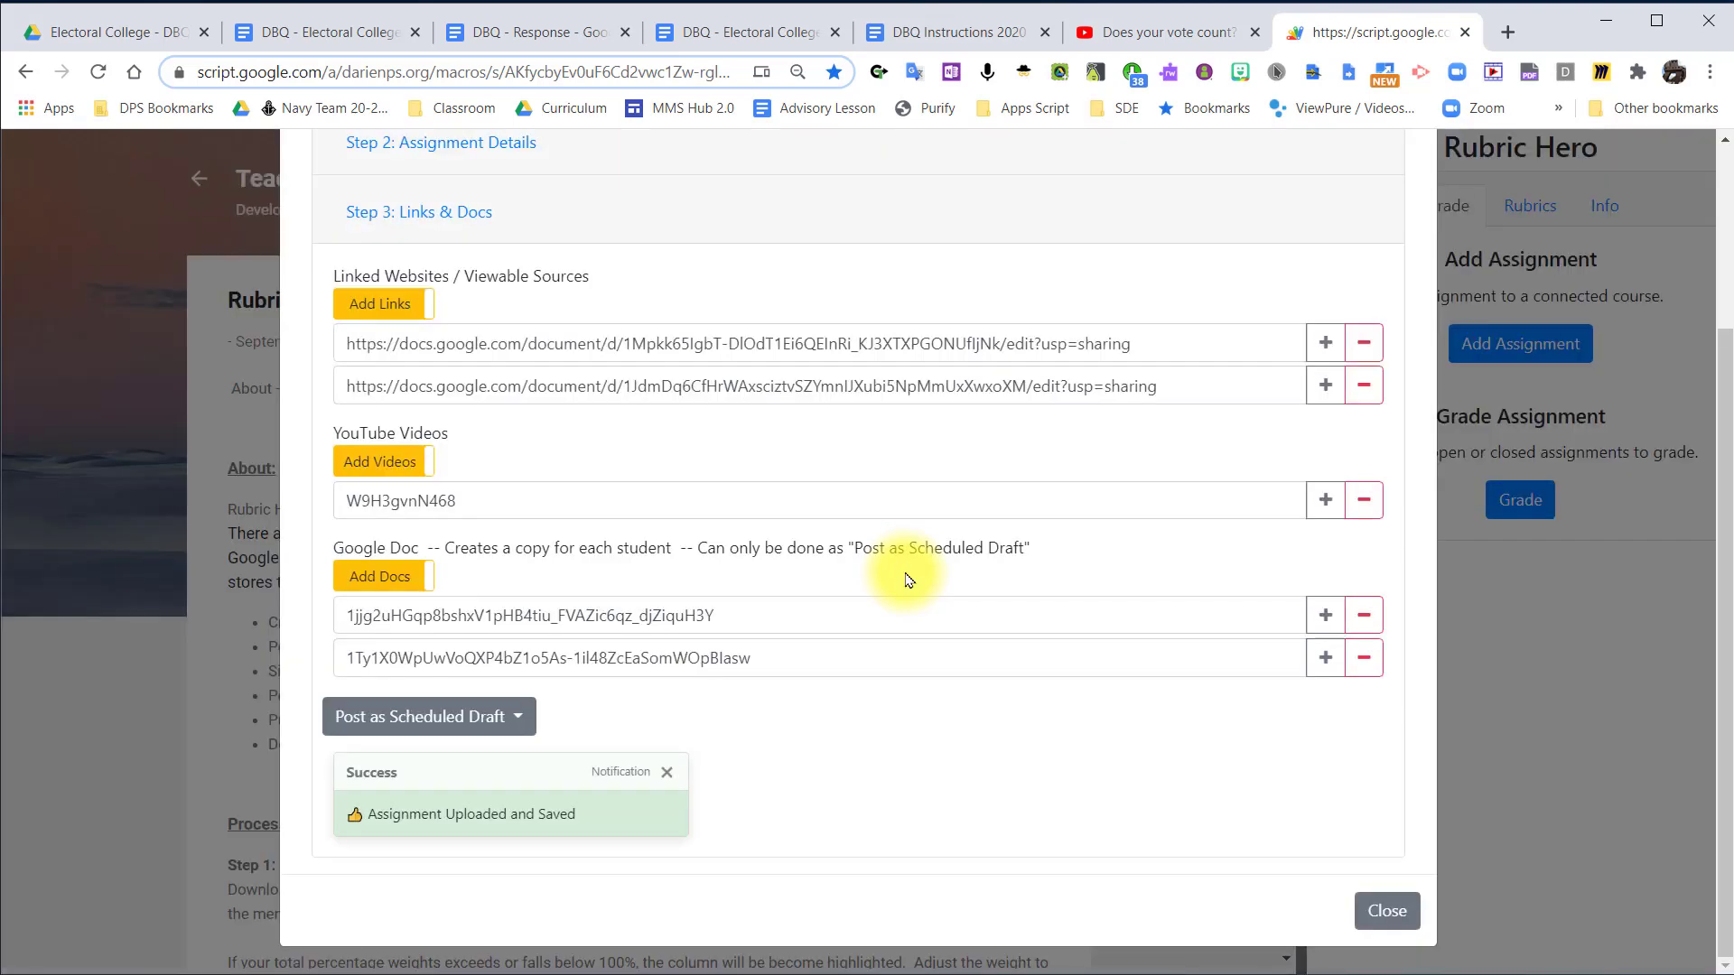
Change the course to Per 2 - Social Studies - 2020-21 and post the assignment there as a draft scheduled for 09/14/2020.
scroll(794, 572, up, 3)
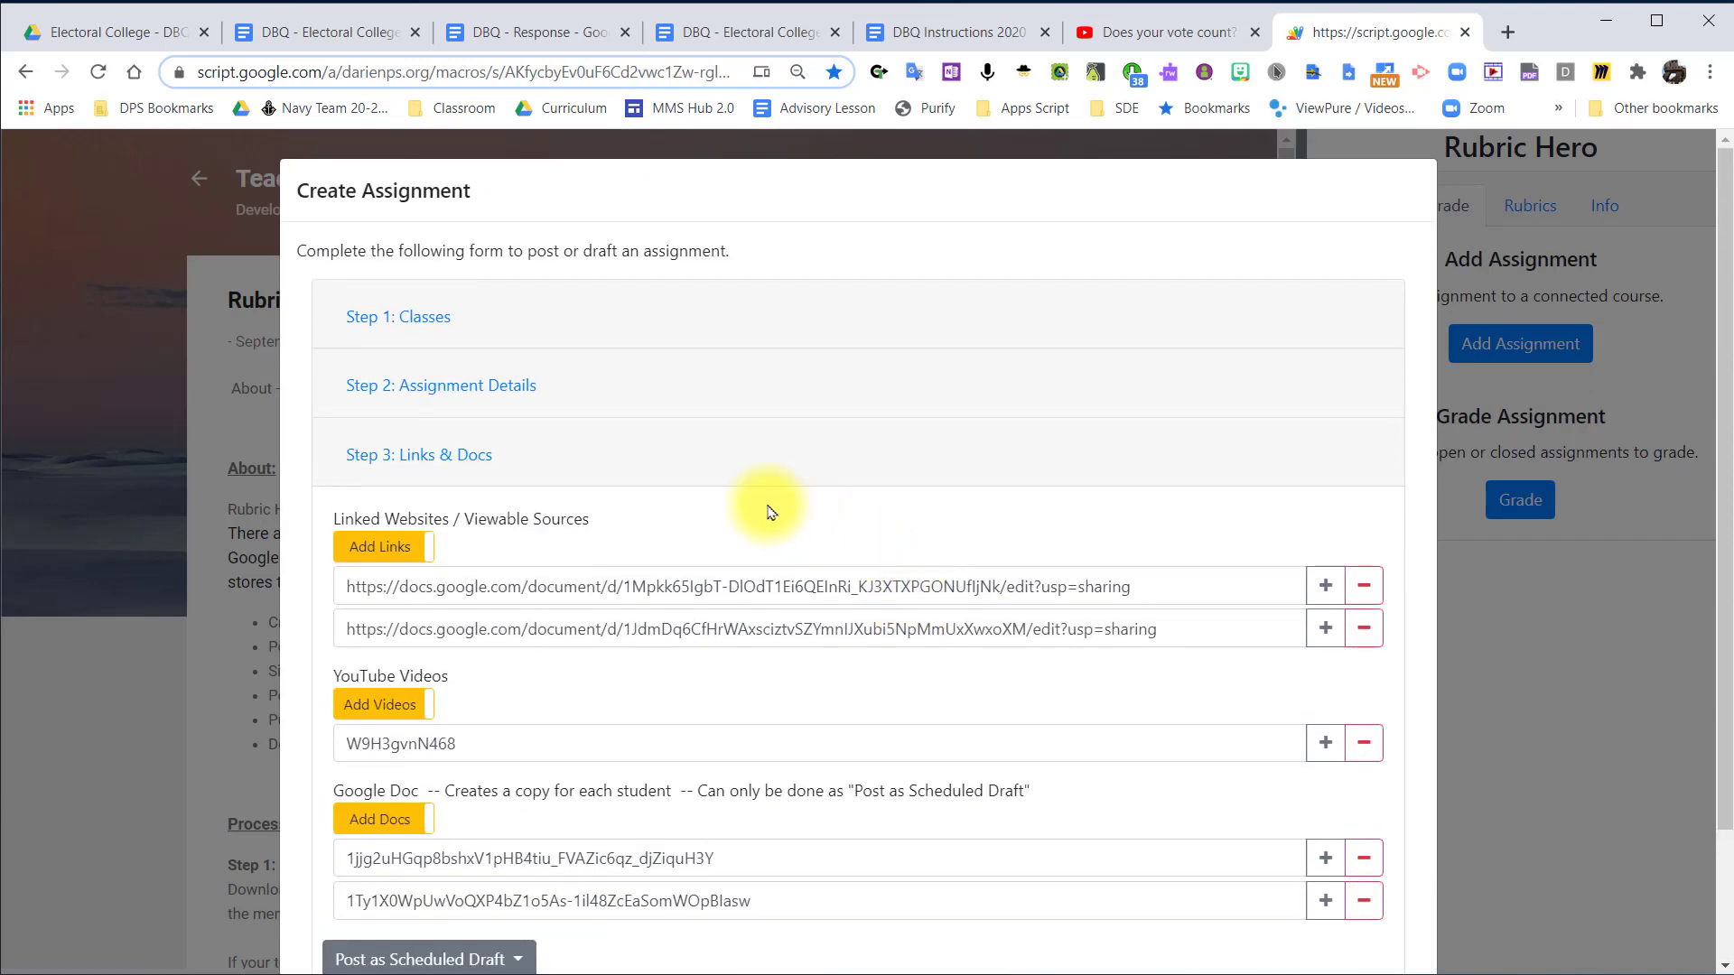
click(413, 334)
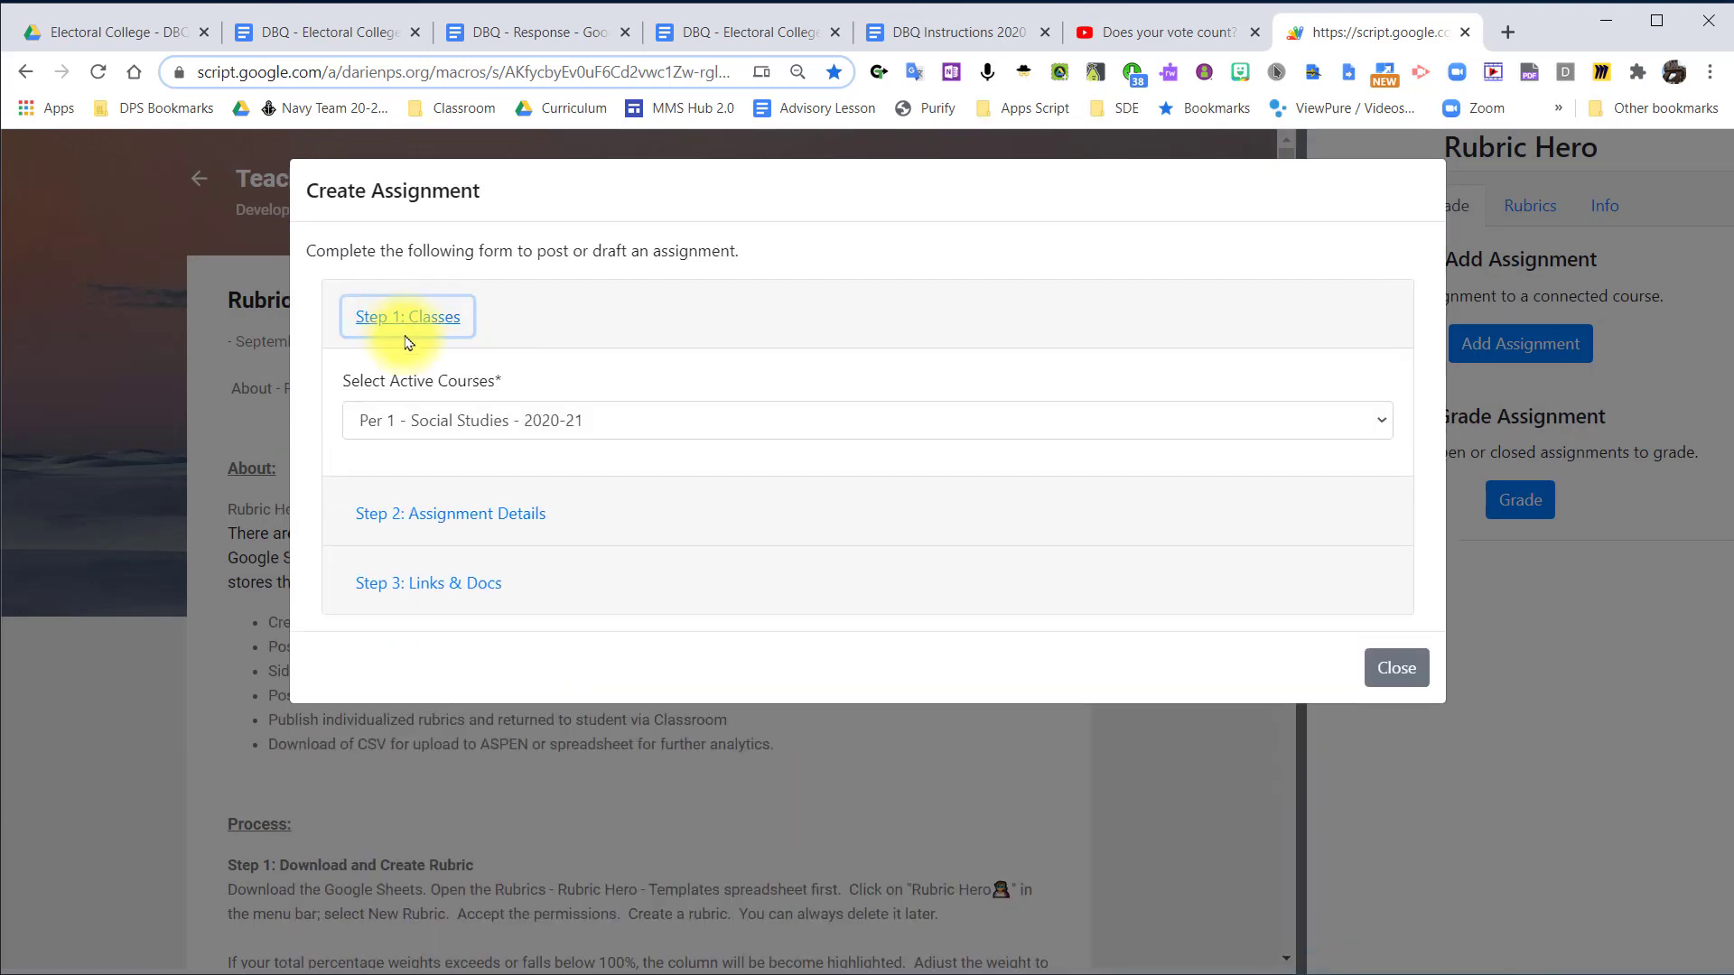
click(476, 424)
click(437, 506)
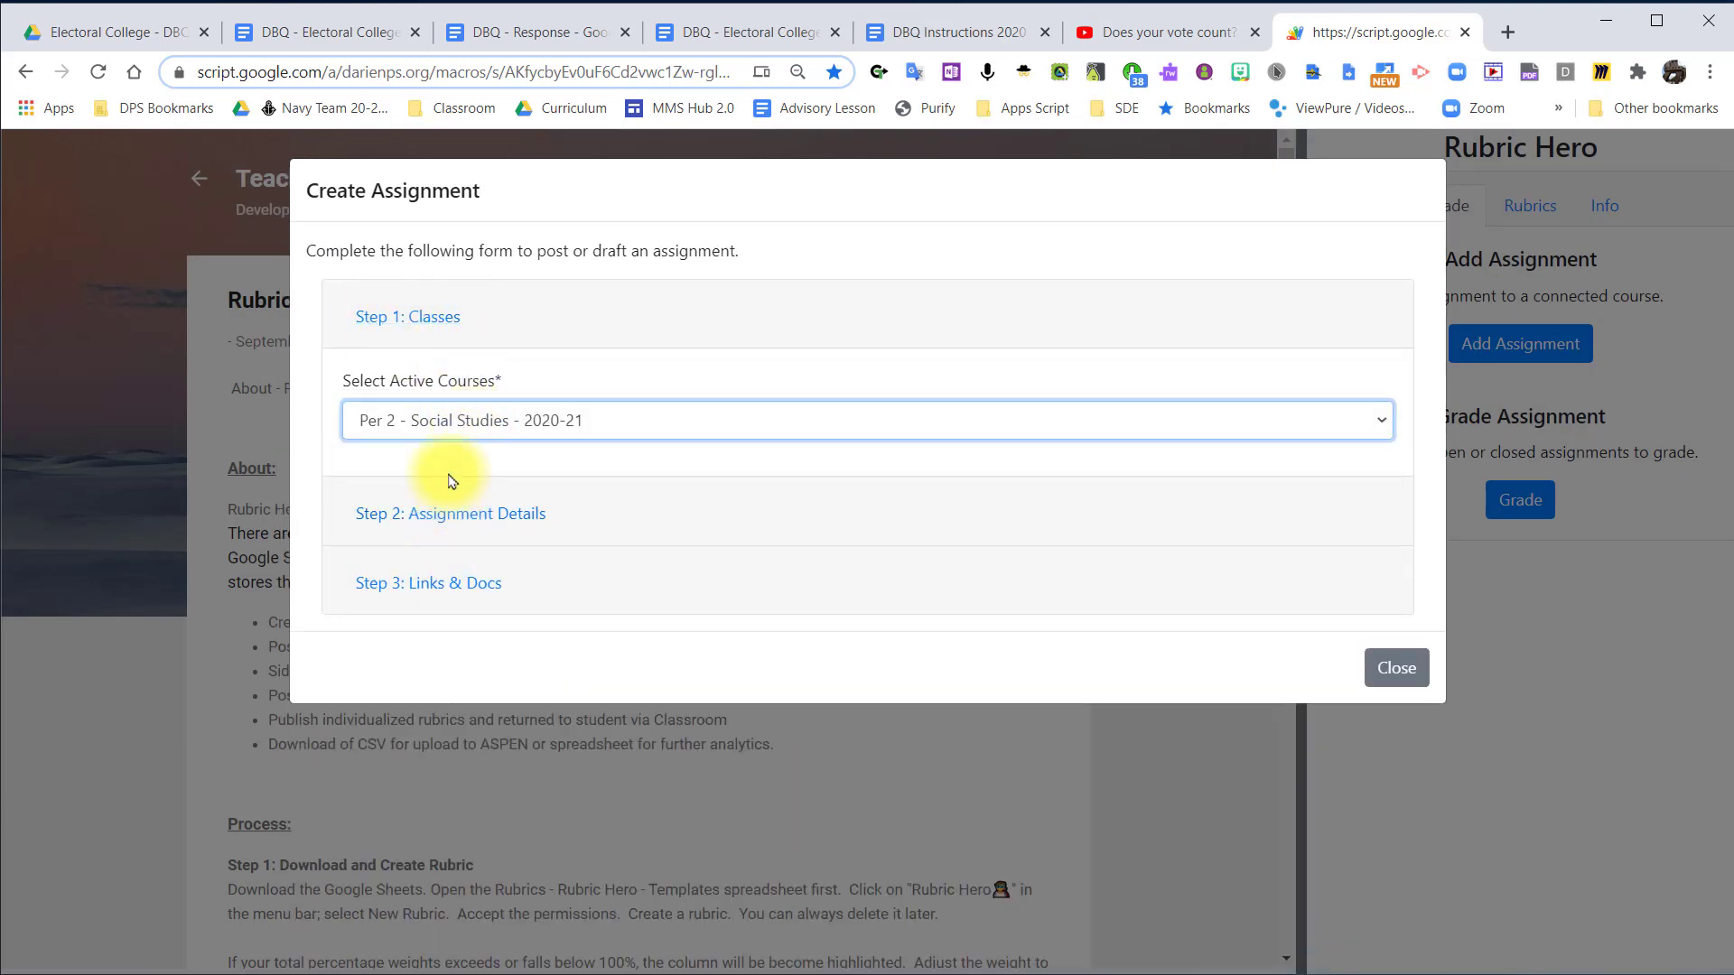
click(437, 318)
click(415, 451)
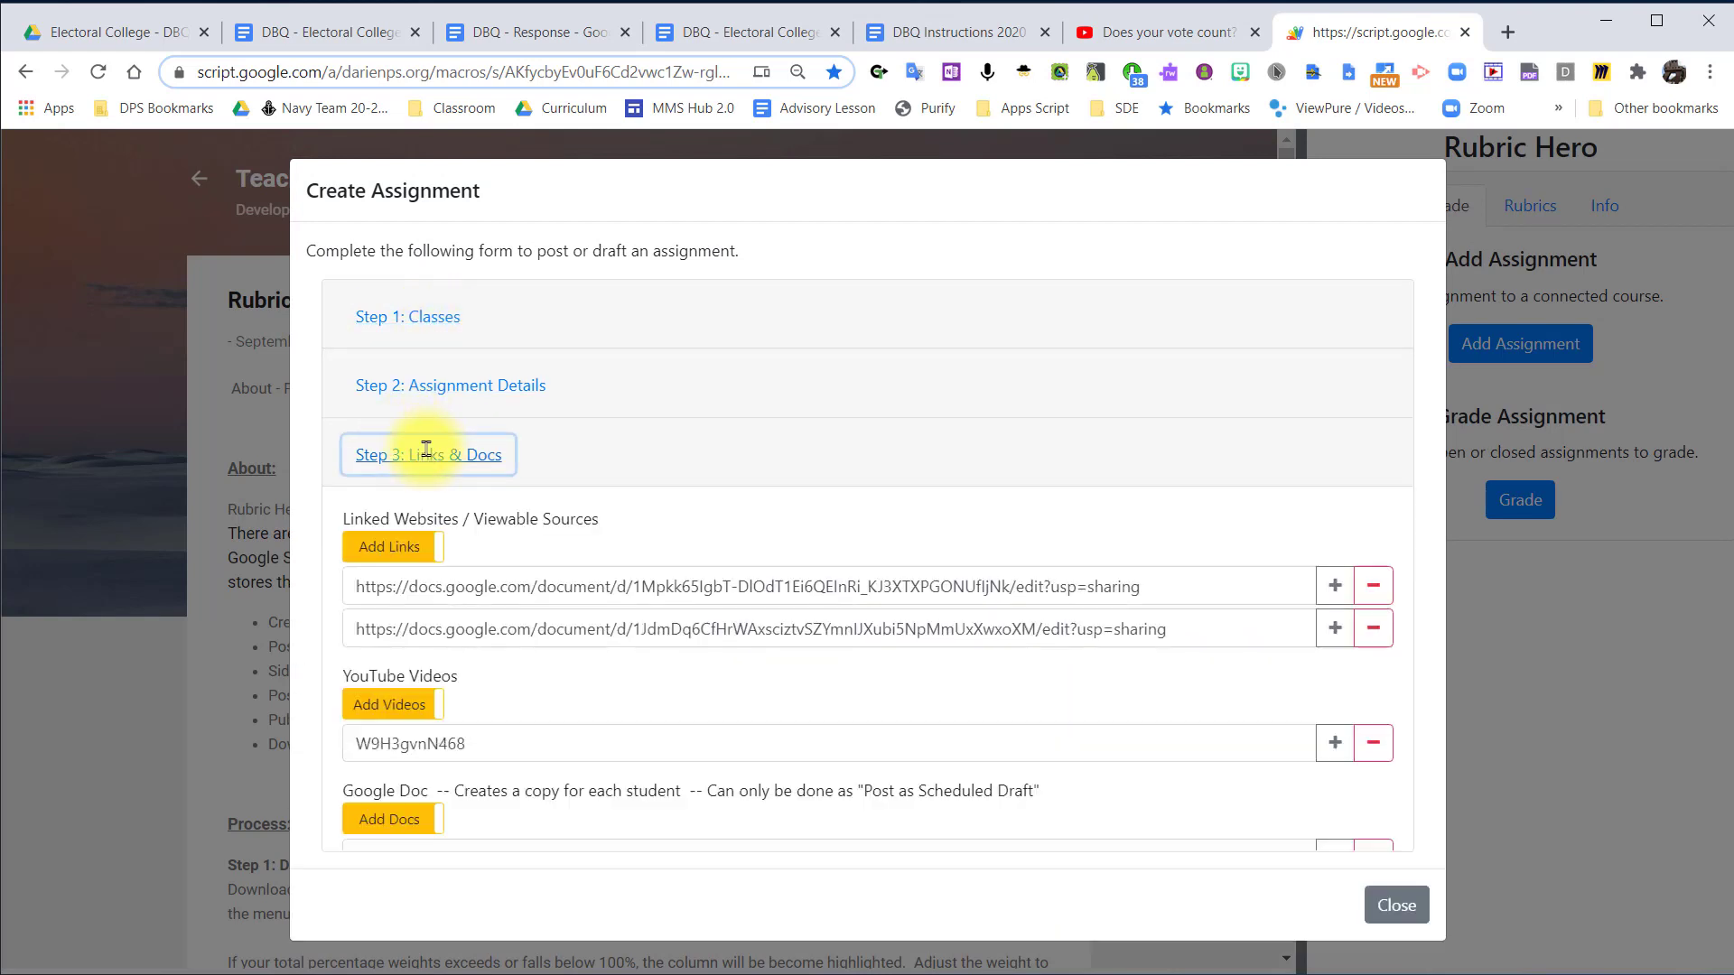
scroll(427, 476, down, 2)
click(425, 801)
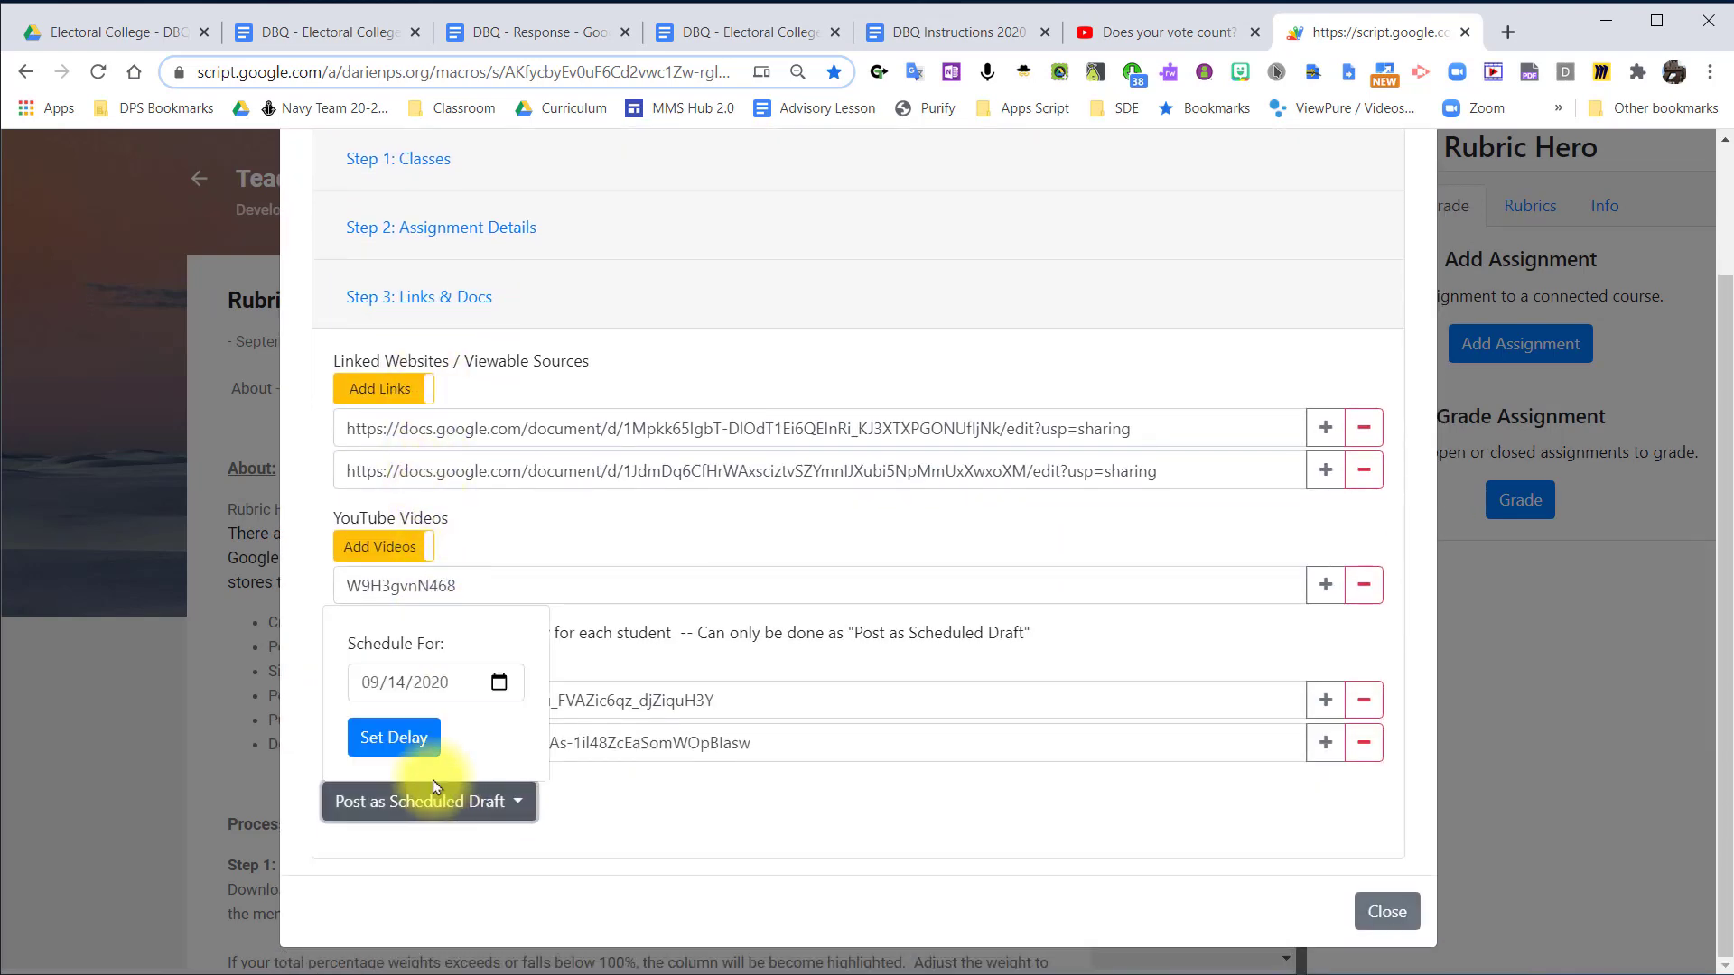
click(408, 740)
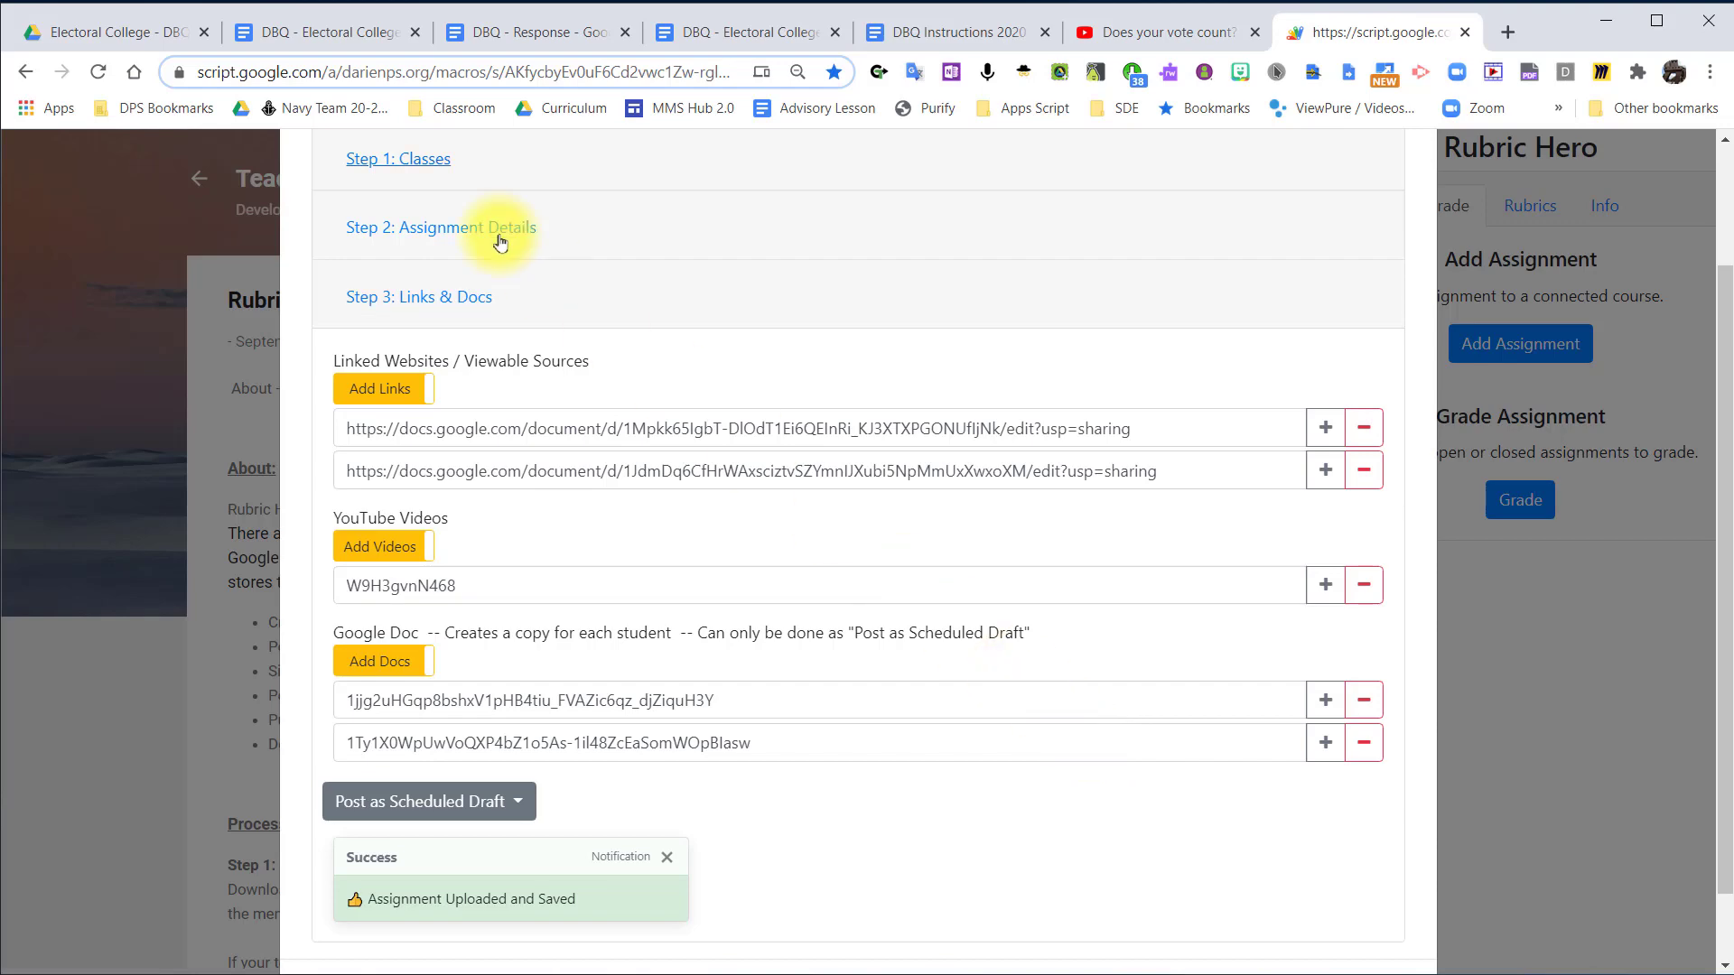
Change the course to Per 3 - Social Studies -- 2020-21 and post the assignment there as a draft scheduled for 09/14/2020.
click(406, 159)
click(433, 437)
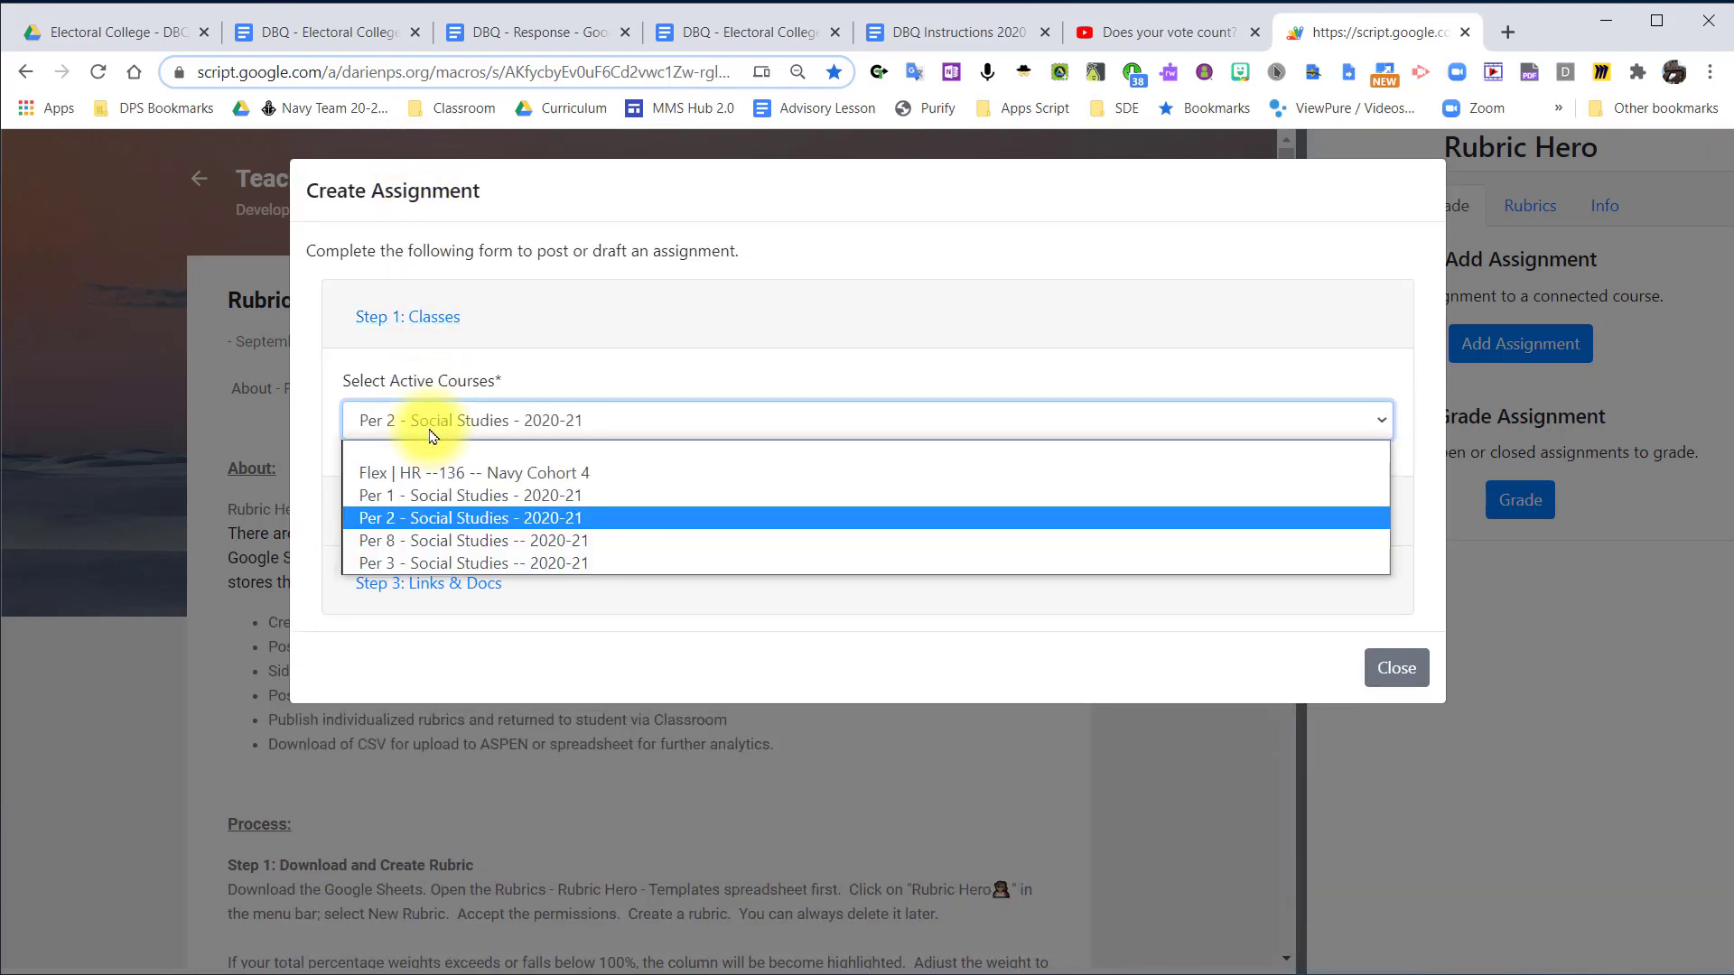
click(420, 565)
click(437, 582)
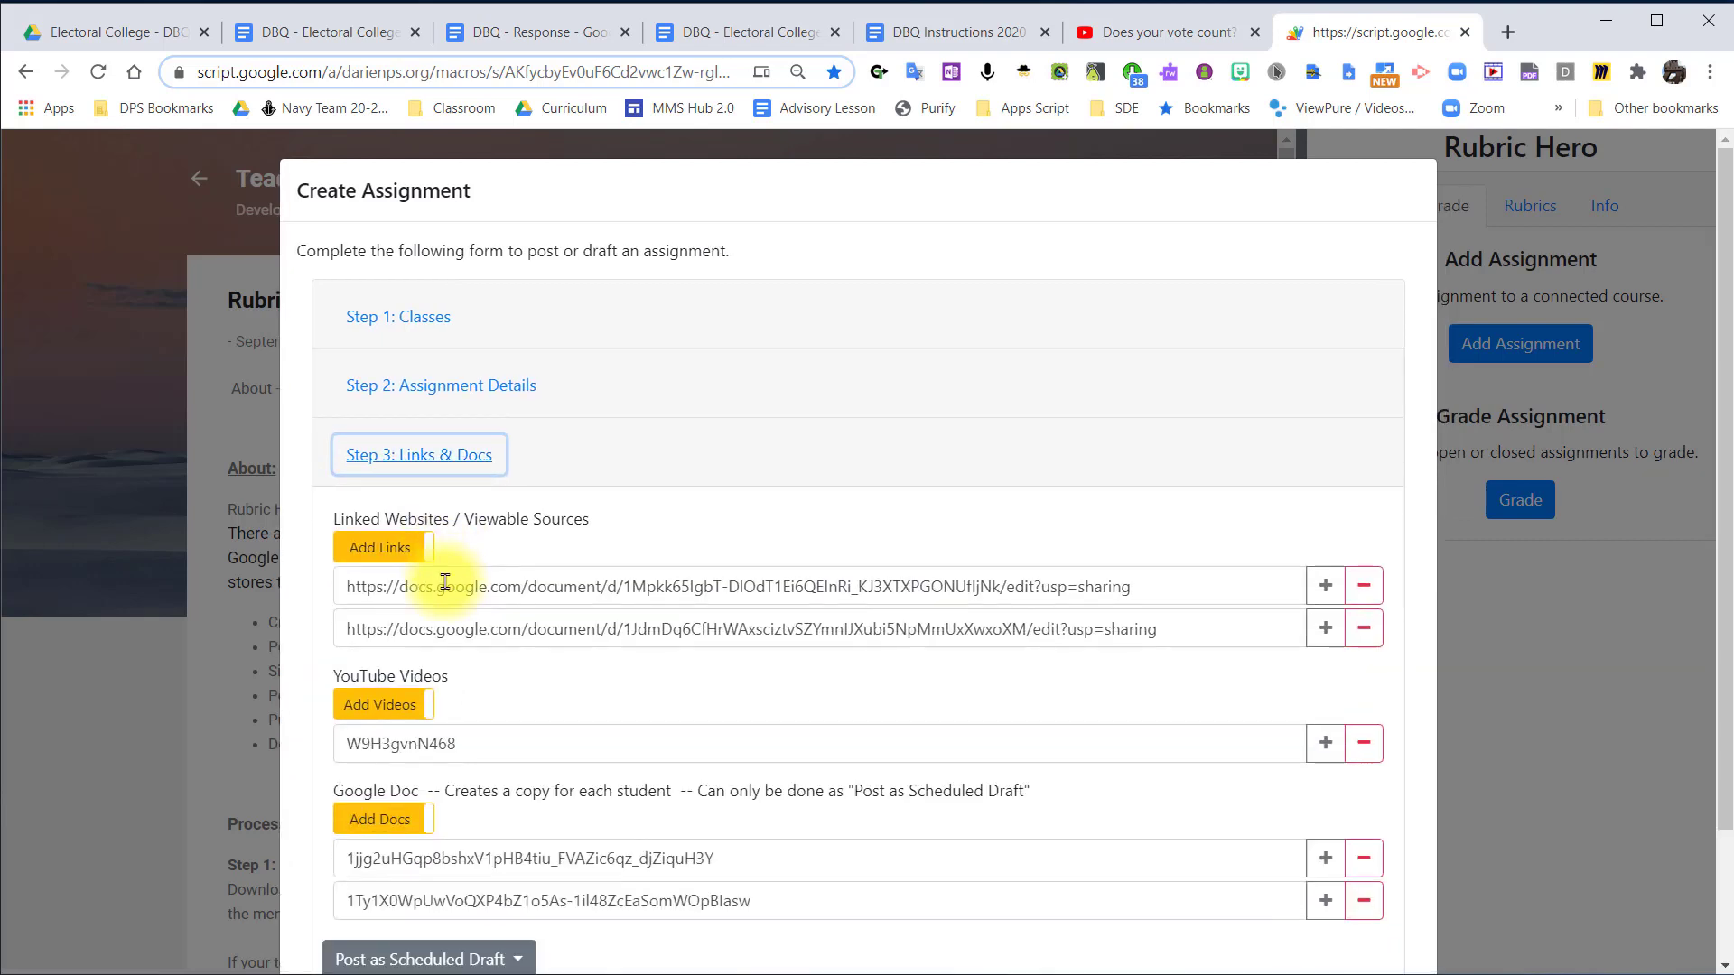
scroll(445, 582, down, 2)
click(464, 802)
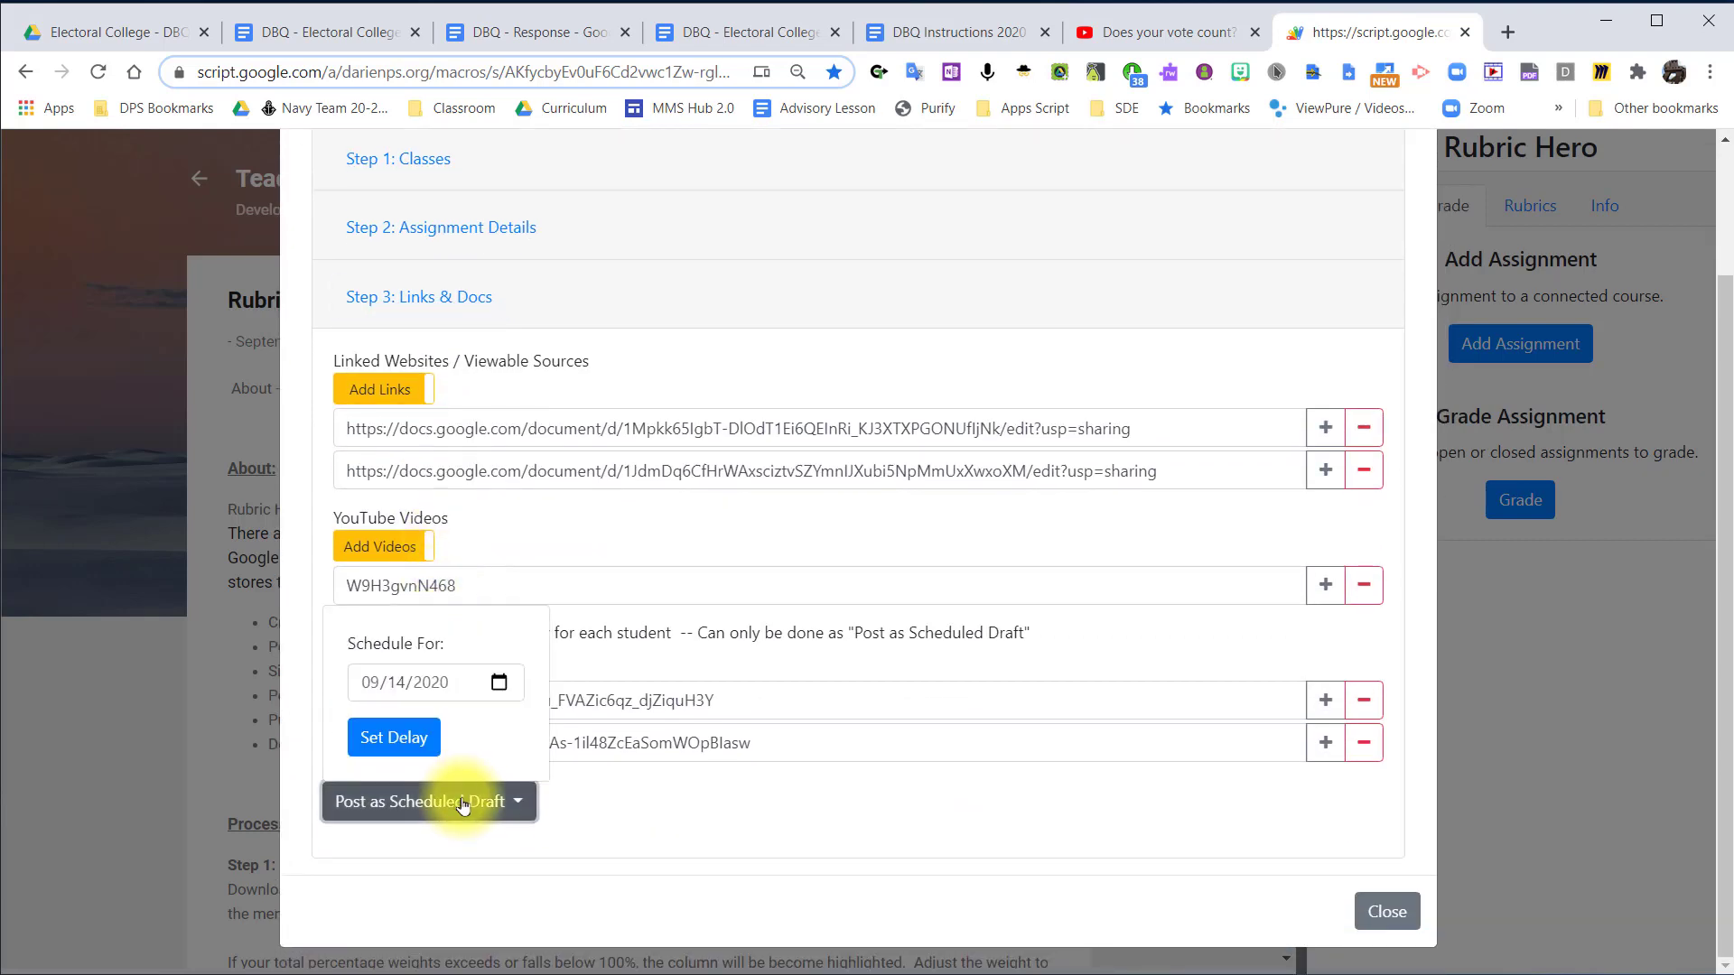
click(406, 737)
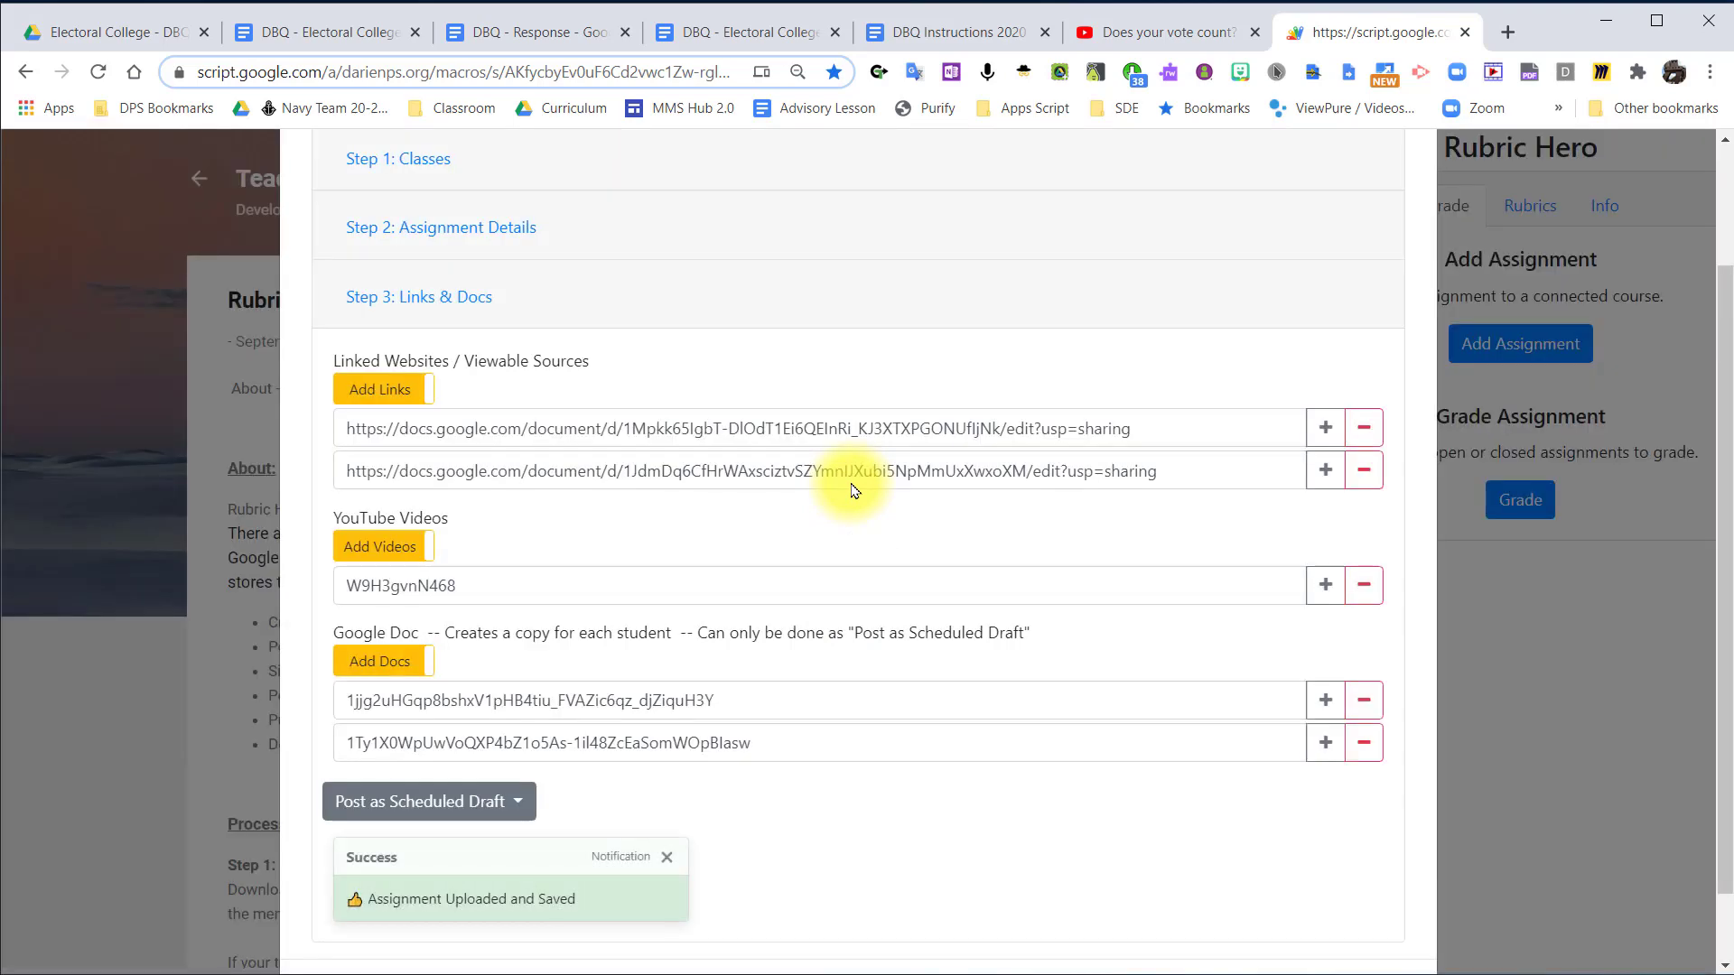
Change the course to Per 8 - Social Studies -- 2020-21 and check the assignment details.
click(403, 322)
click(414, 421)
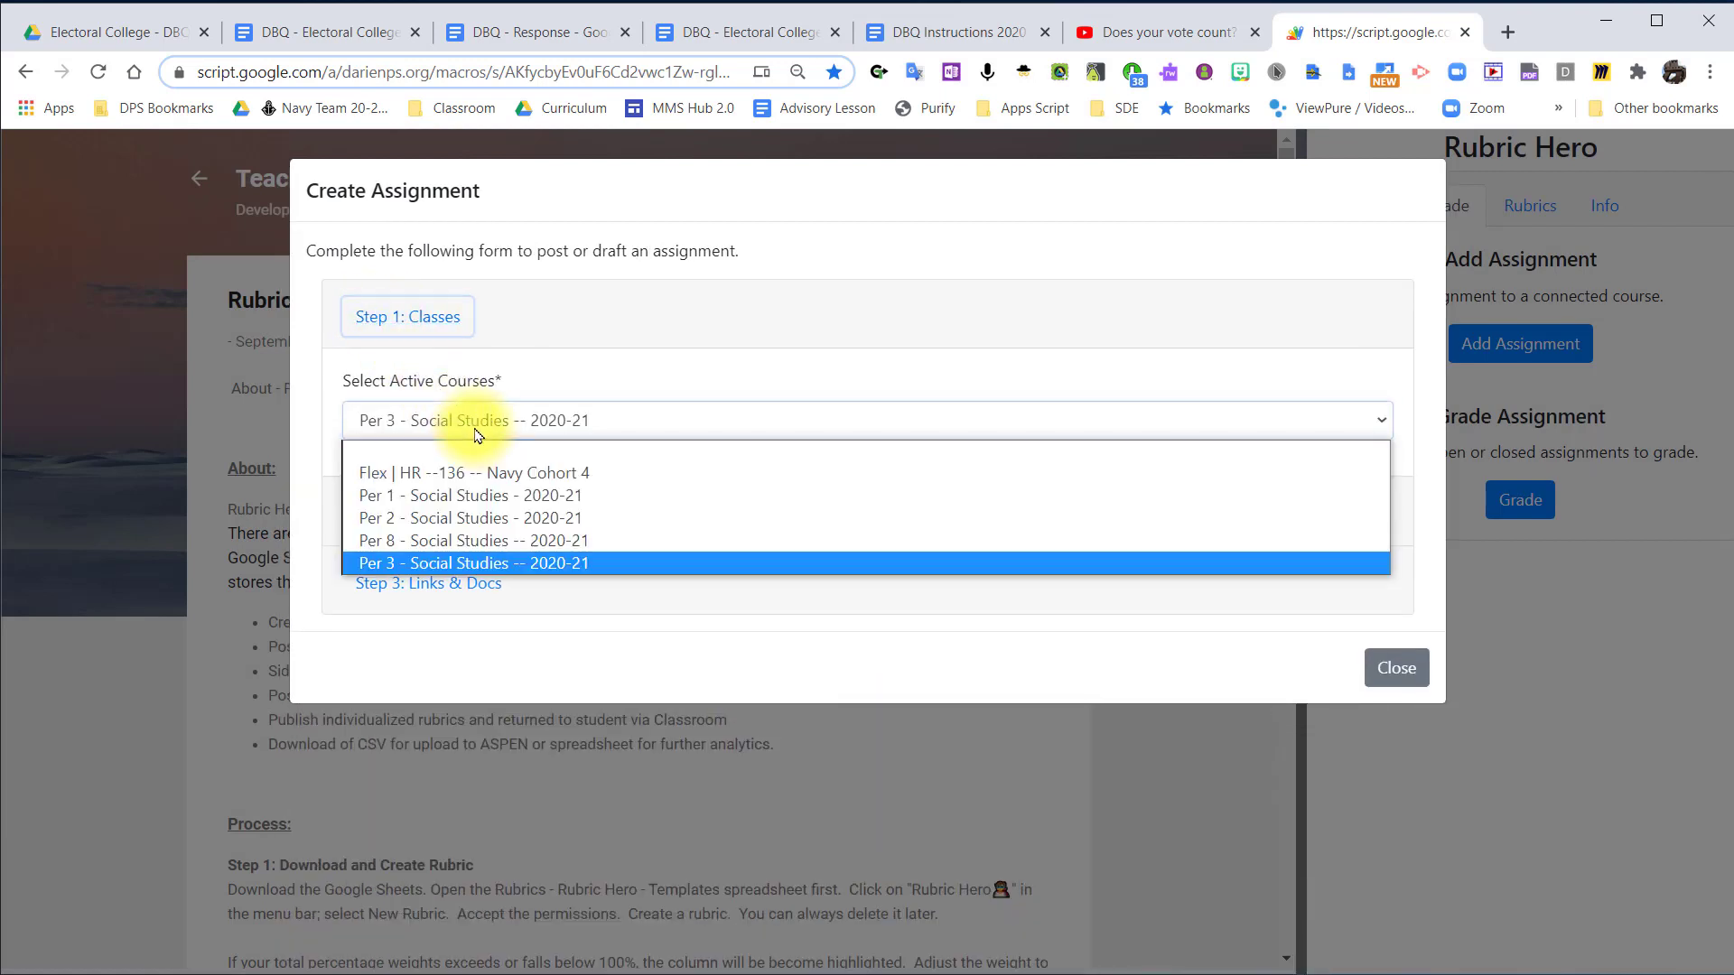
click(492, 530)
click(461, 513)
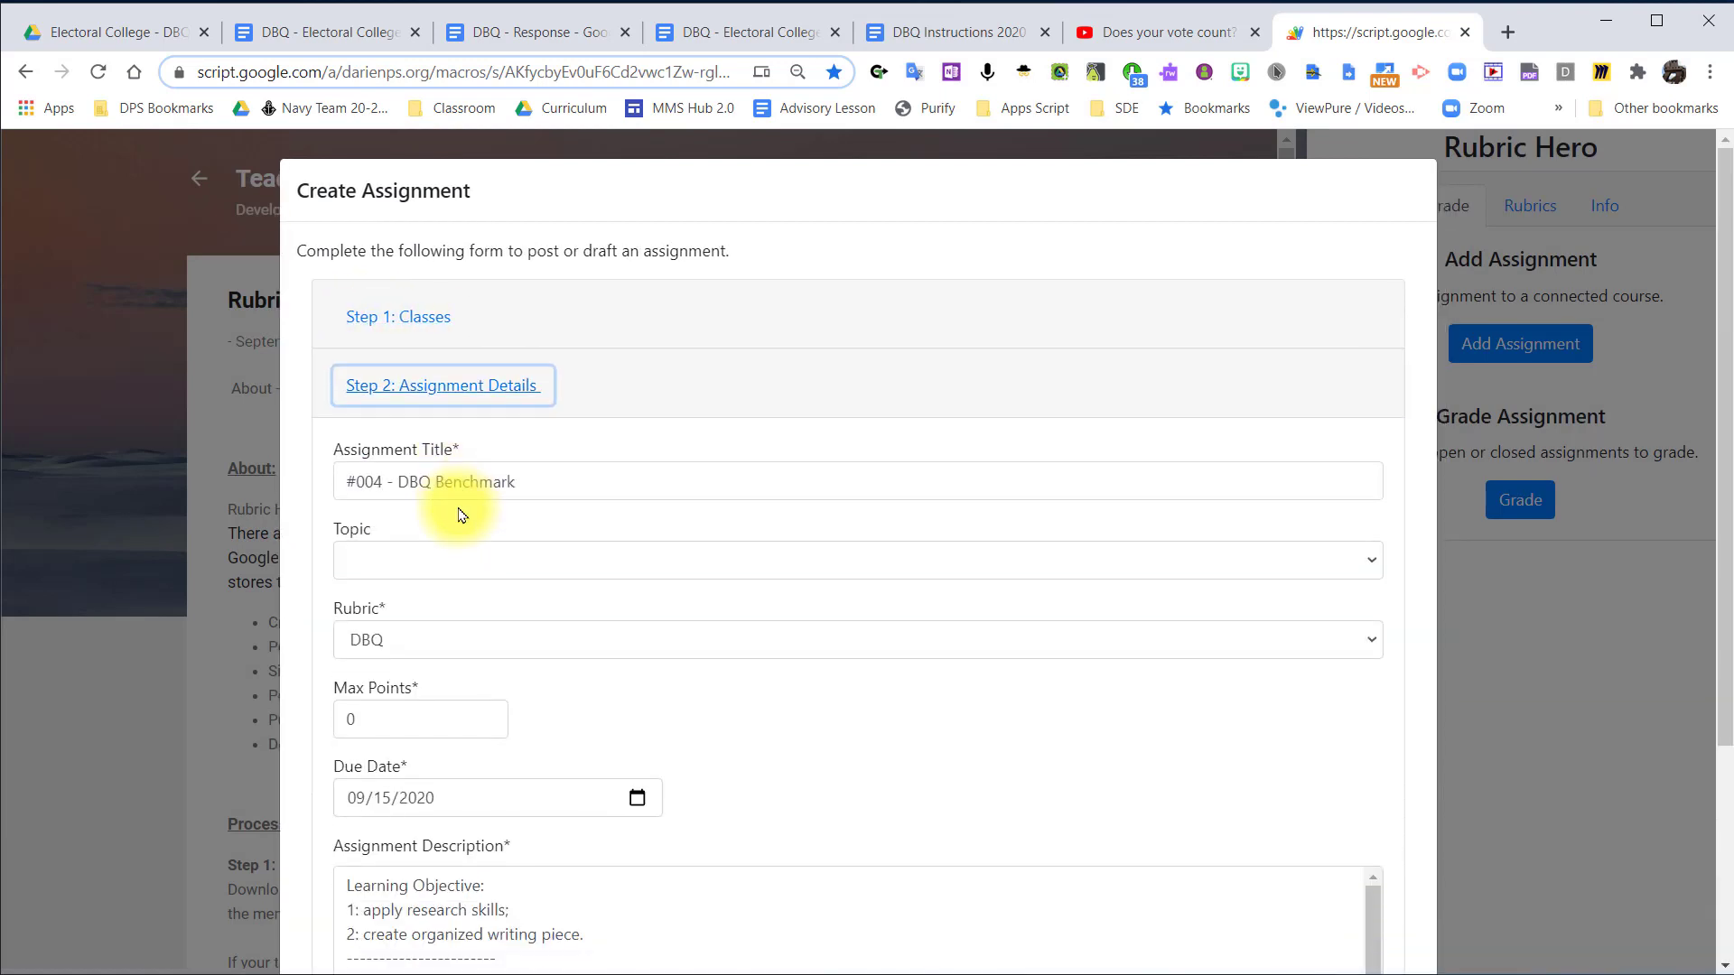
click(495, 383)
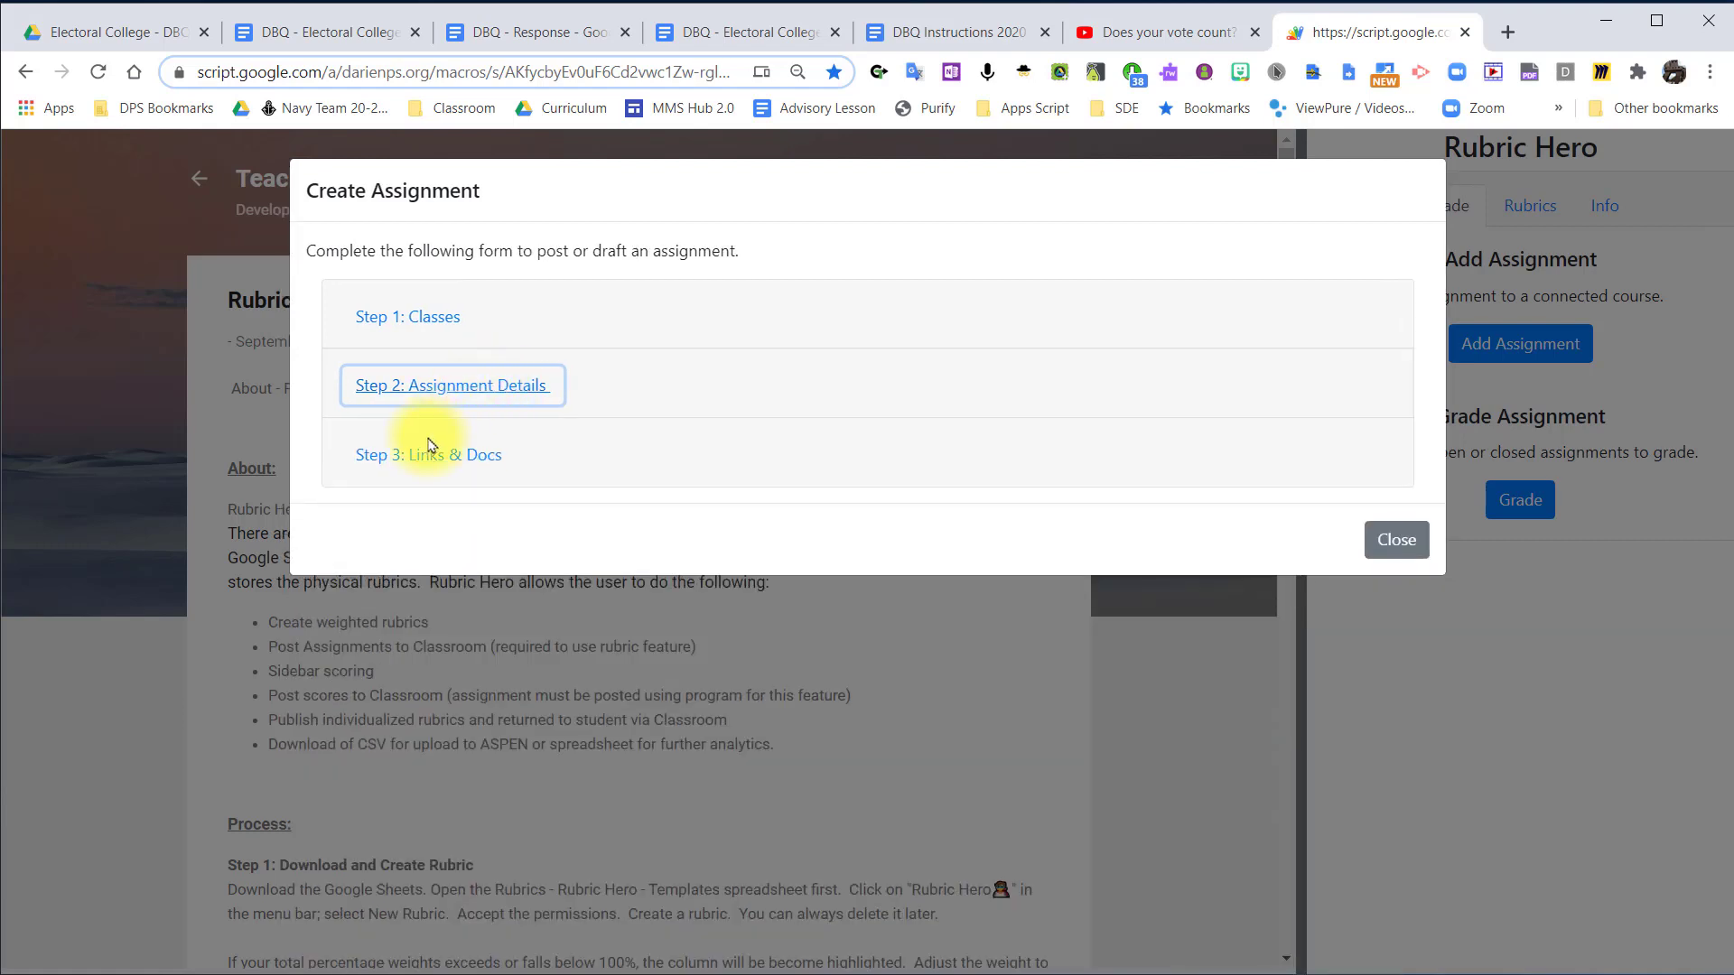
Post the assignment to Per 8 as a draft scheduled for 09/14/2020, checking the selected course.
click(429, 449)
scroll(434, 451, down, 2)
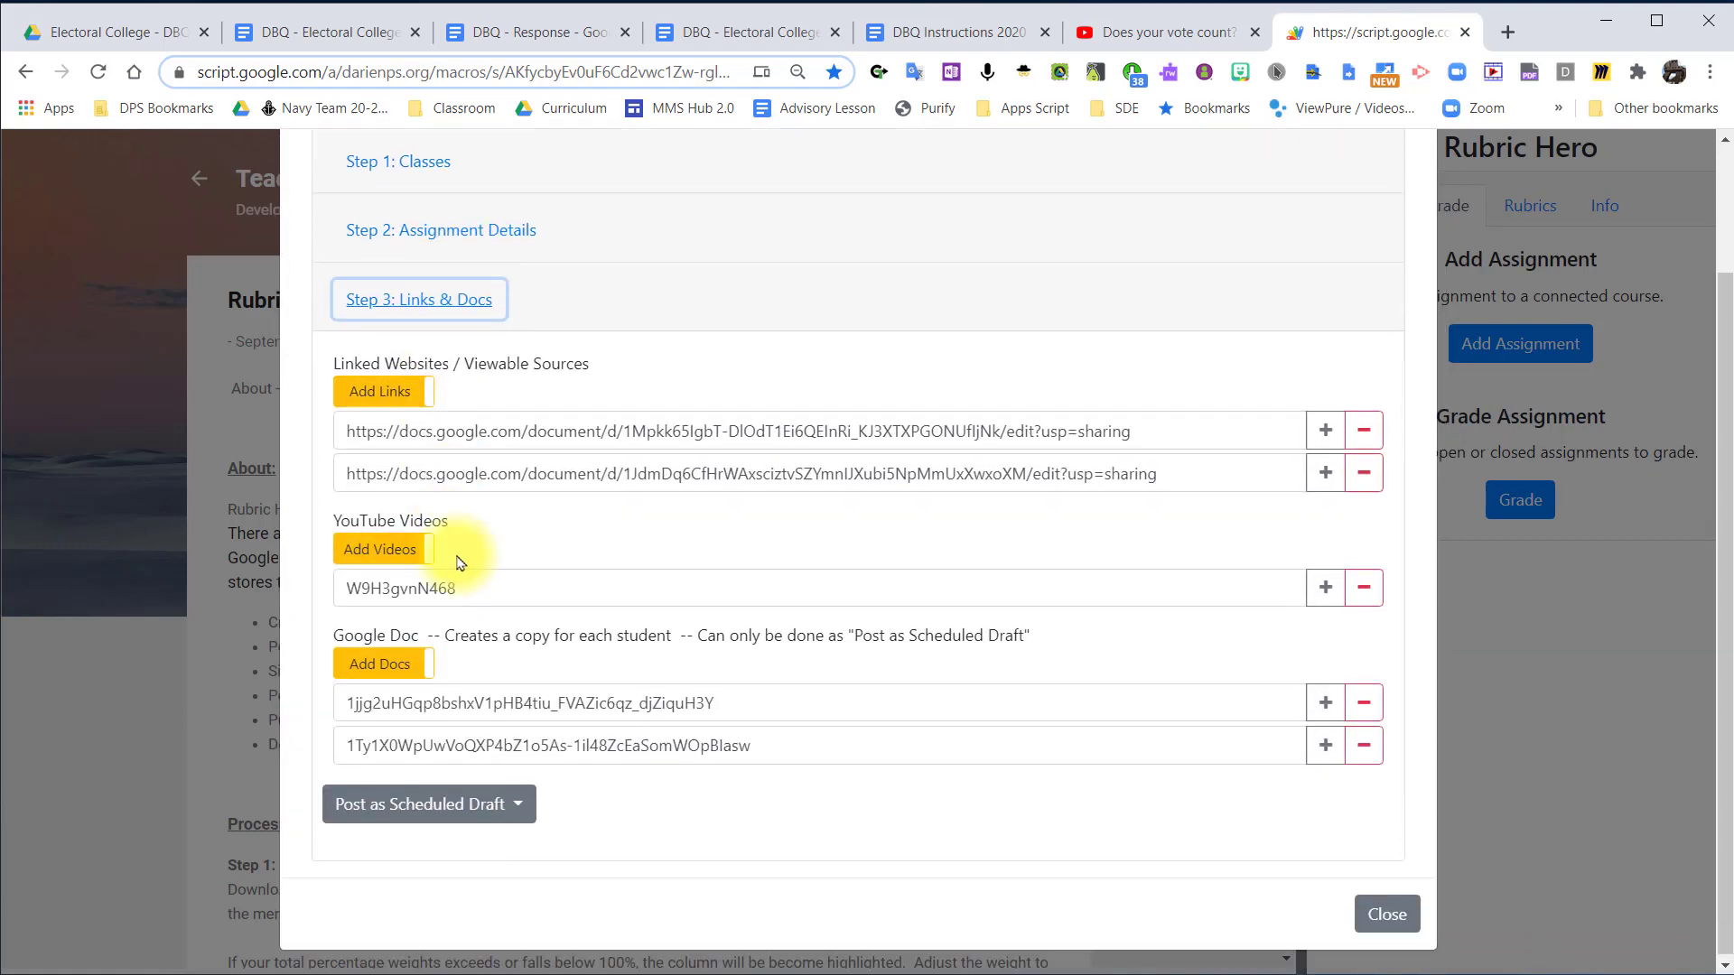
click(518, 803)
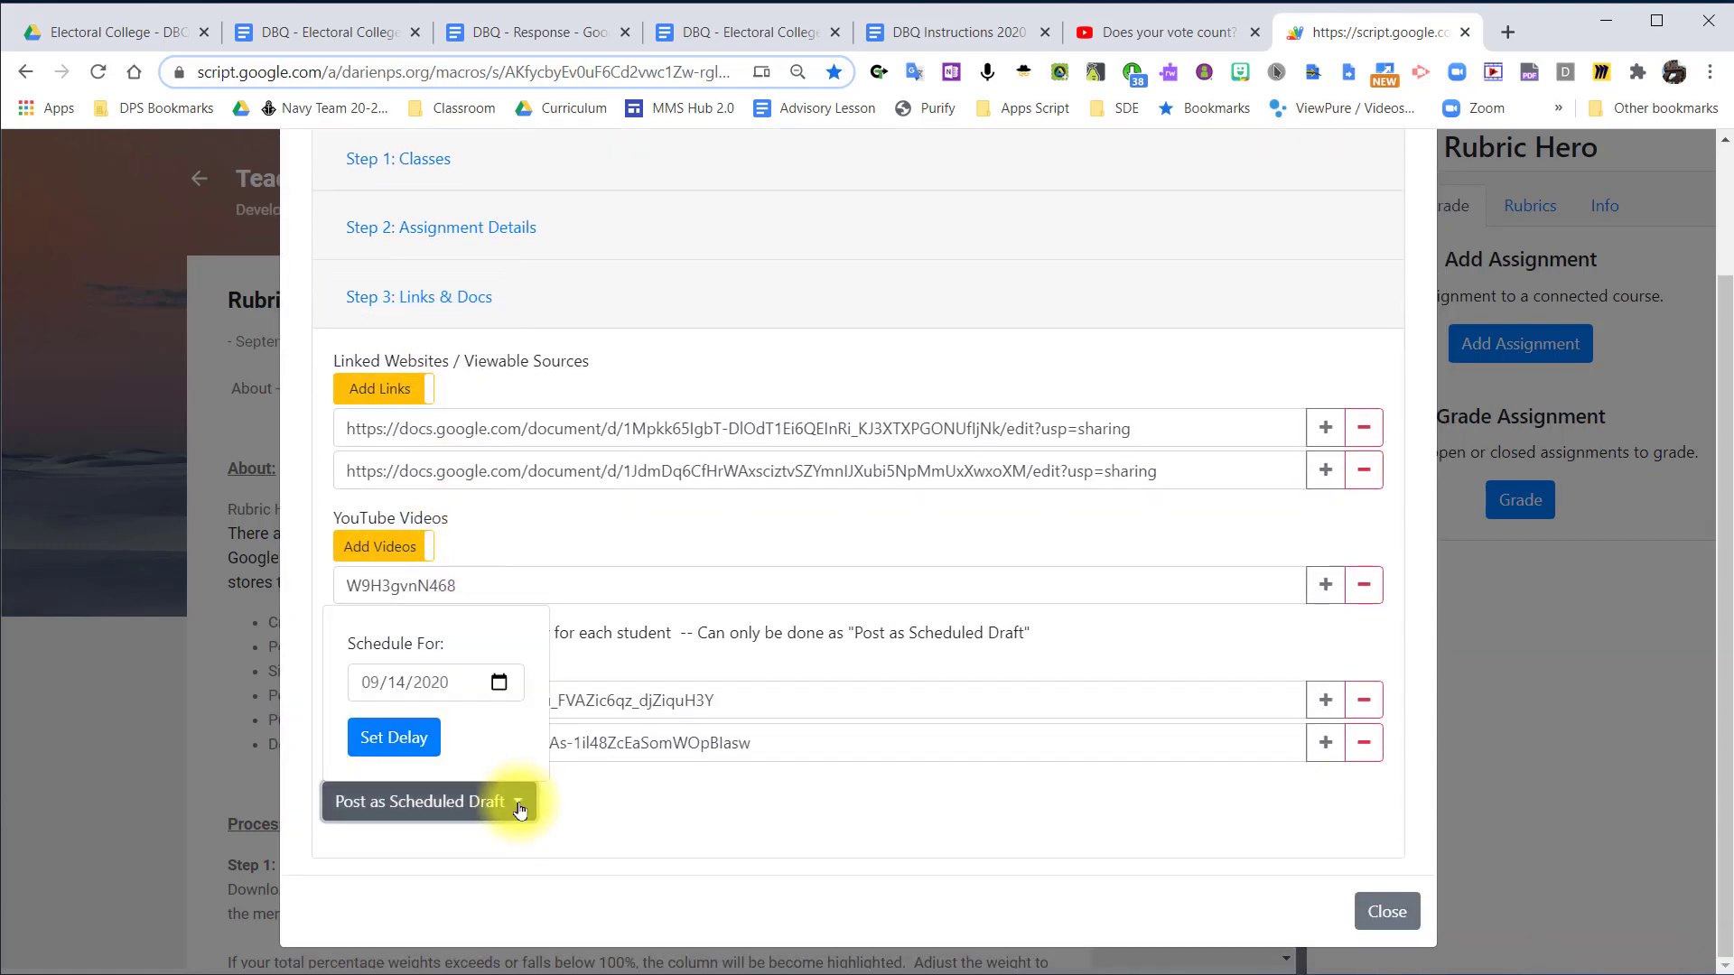
click(398, 728)
click(404, 161)
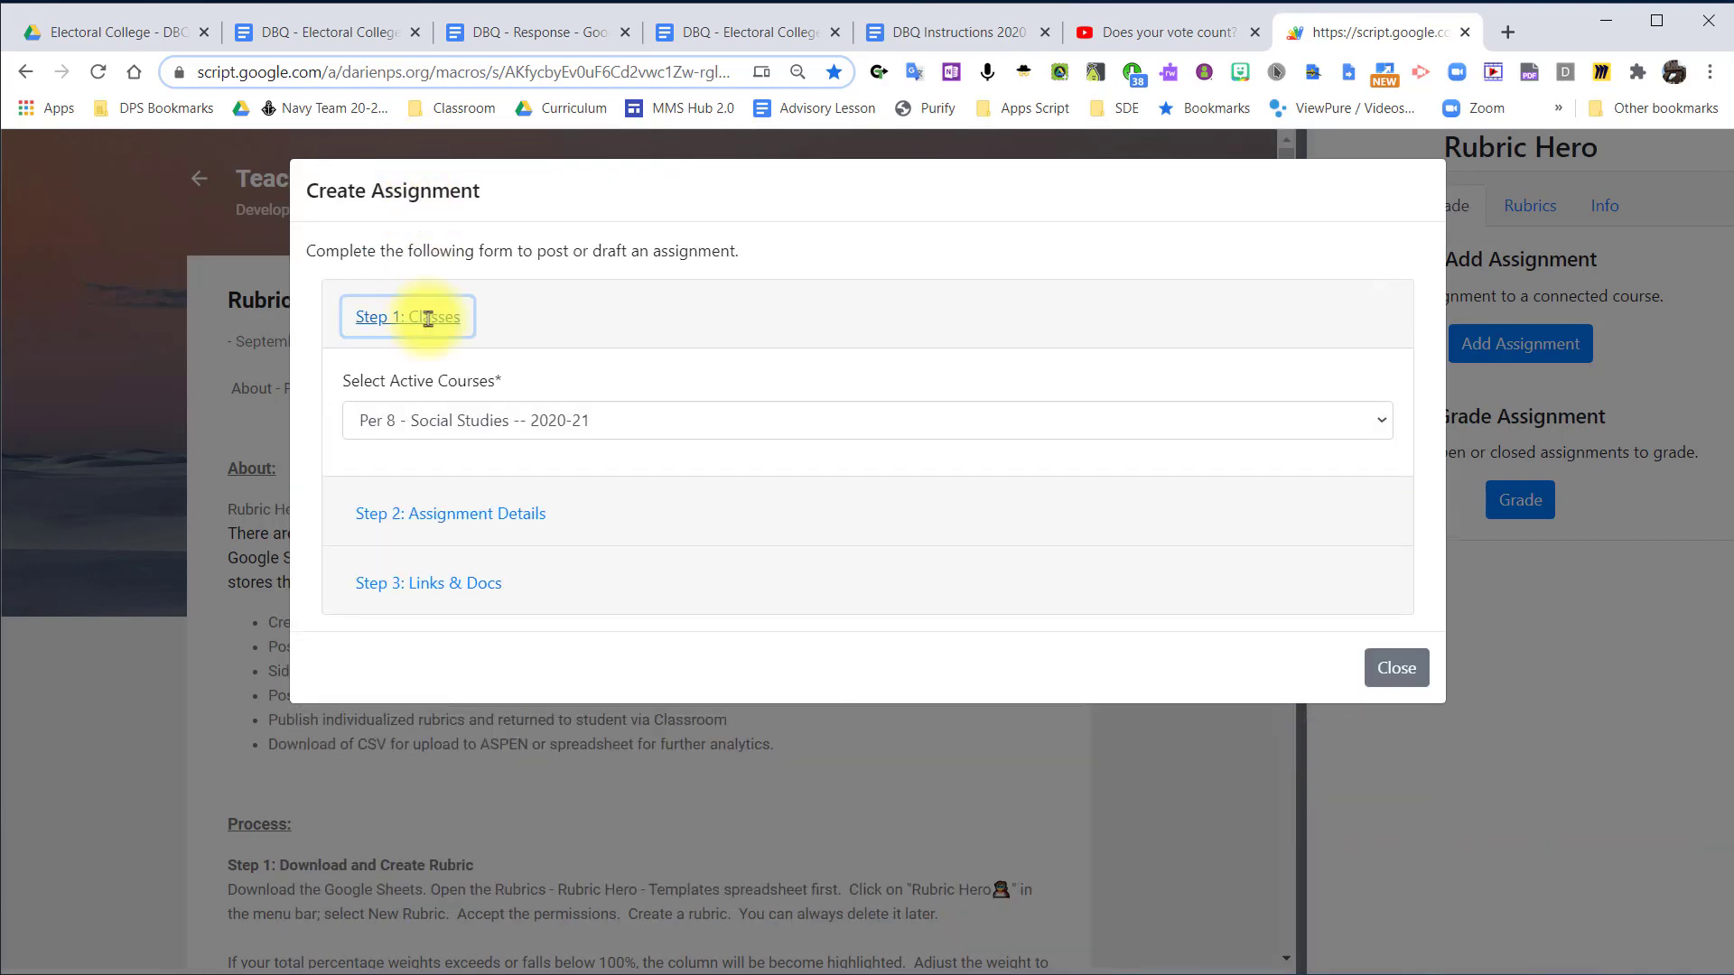
click(433, 583)
scroll(471, 756, down, 2)
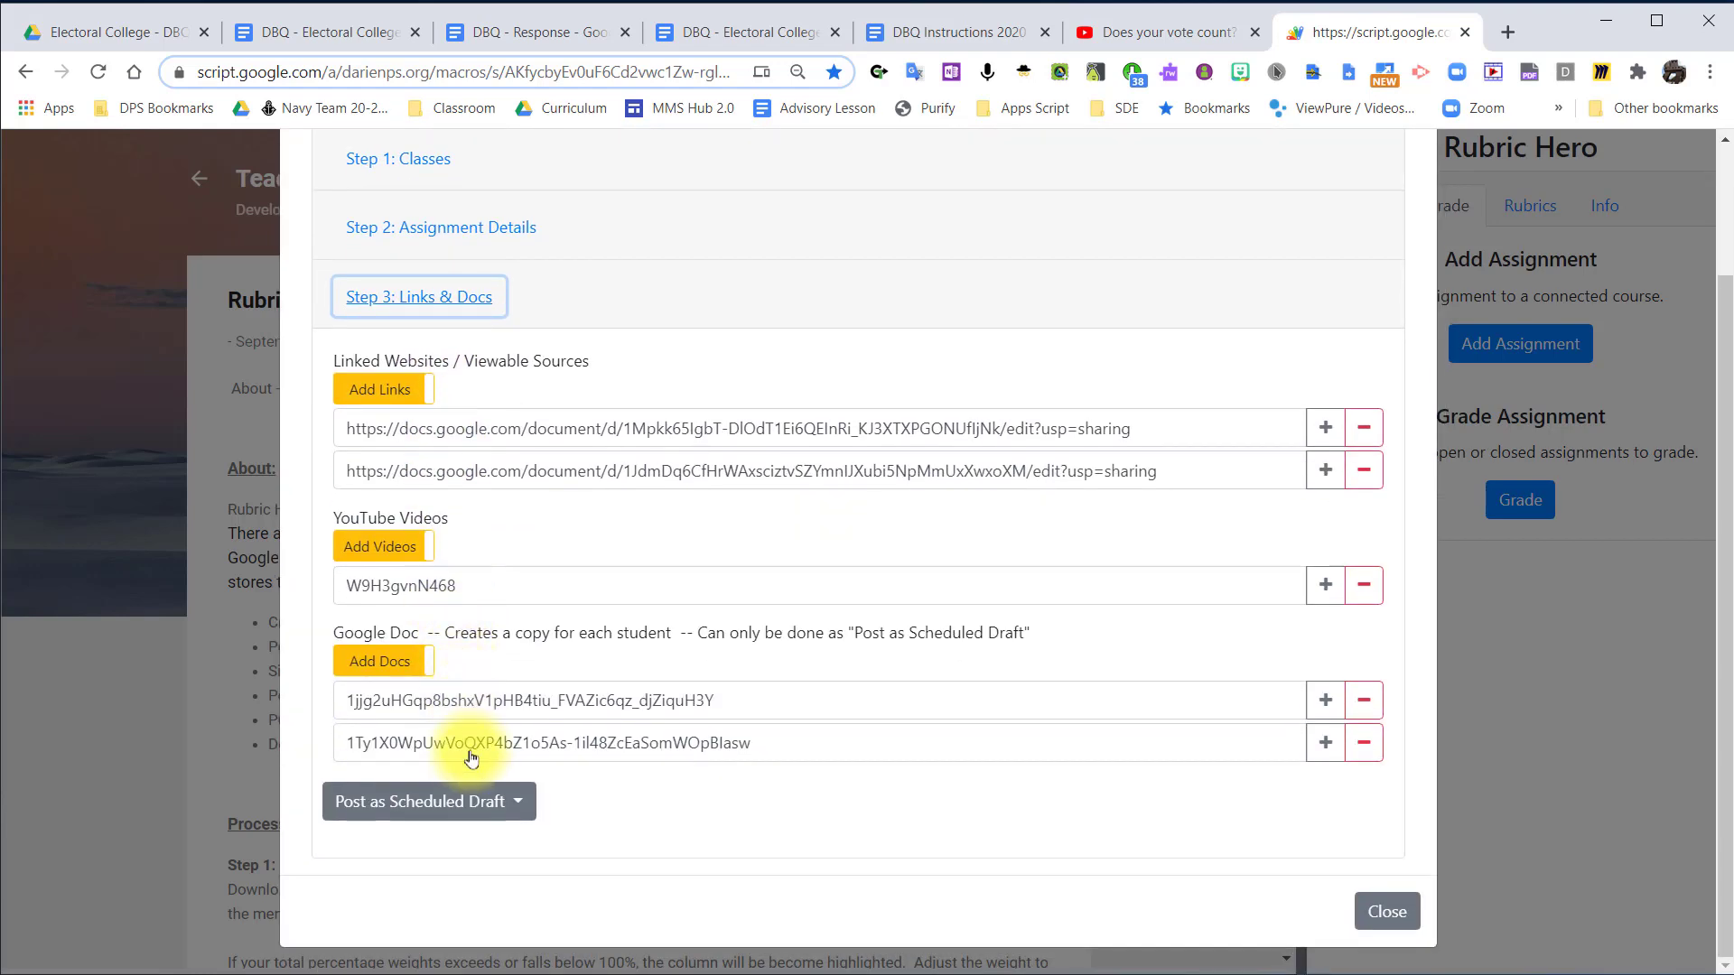
click(503, 801)
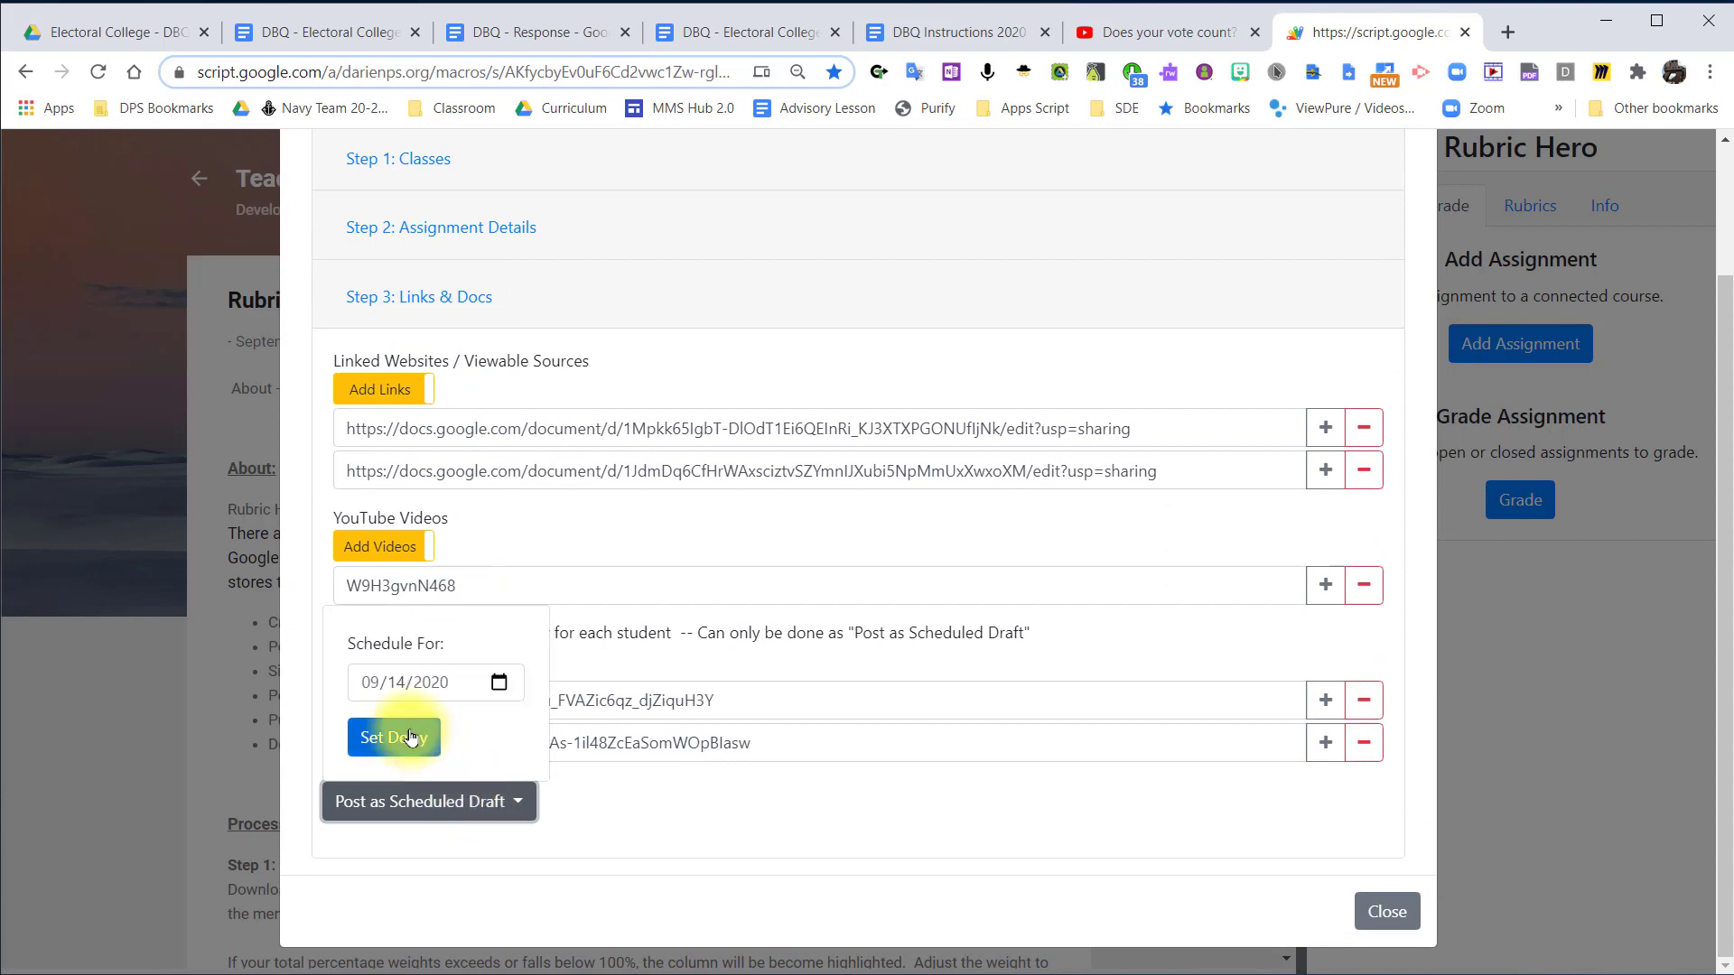
click(398, 737)
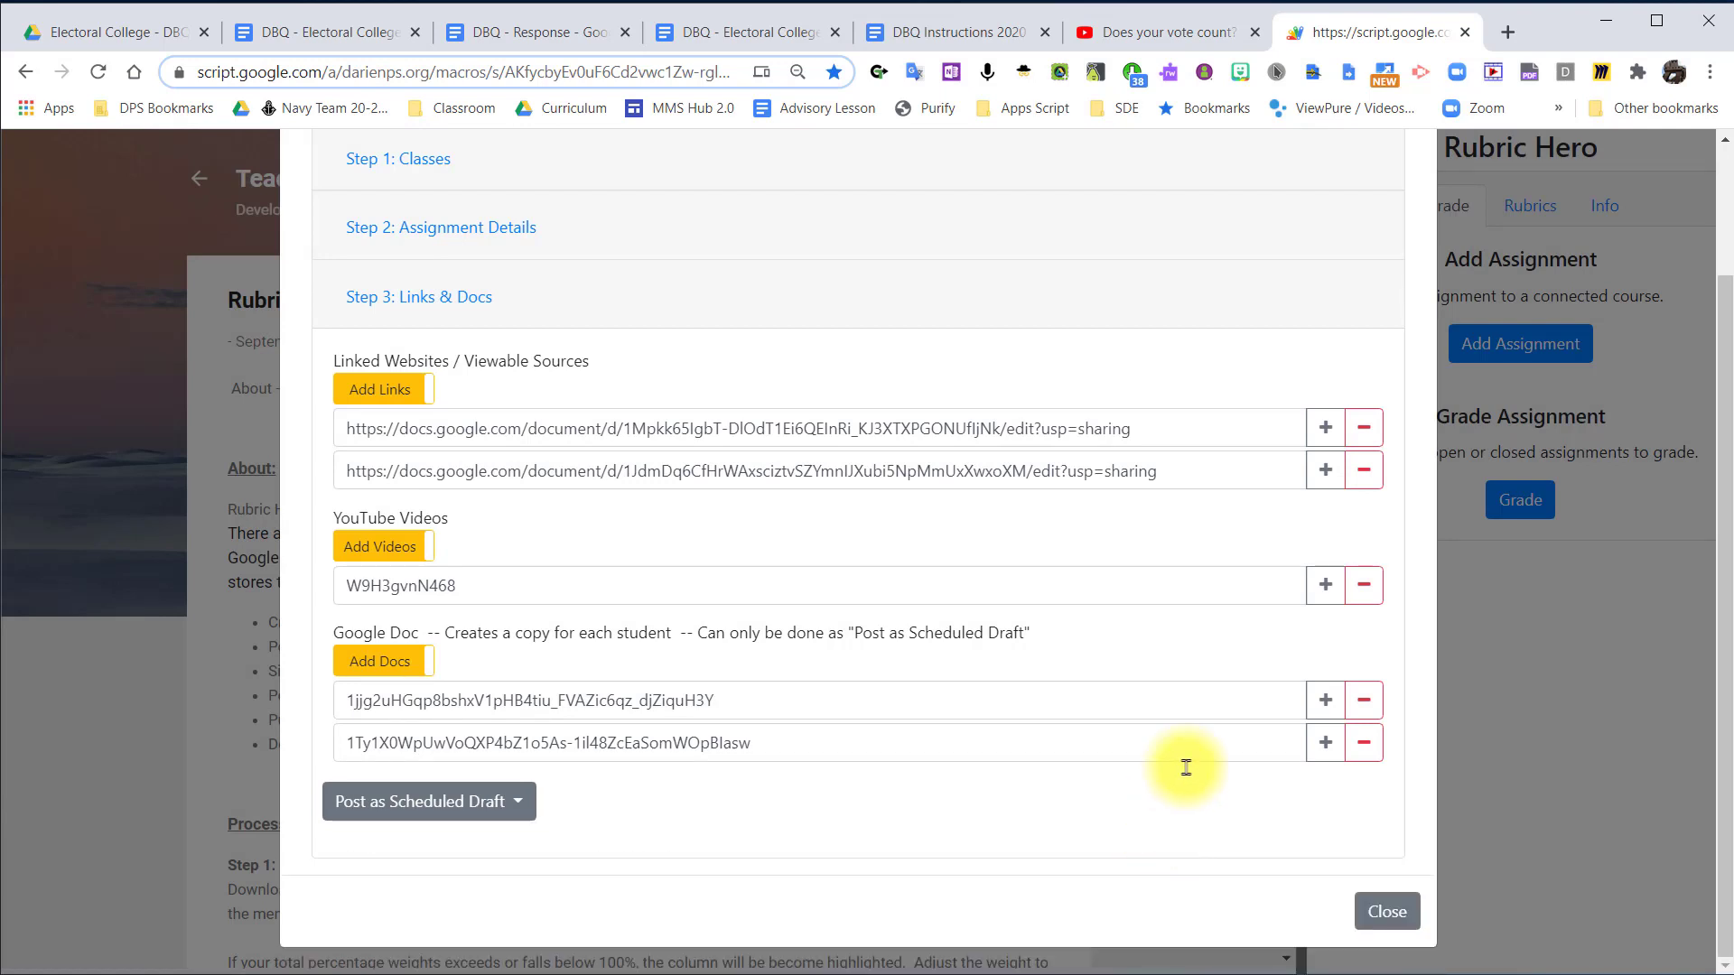
Open the Per 1 classwork in Google Classroom in a new tab and examine the scheduled #004 - DBQ Benchmark assignment.
click(1508, 37)
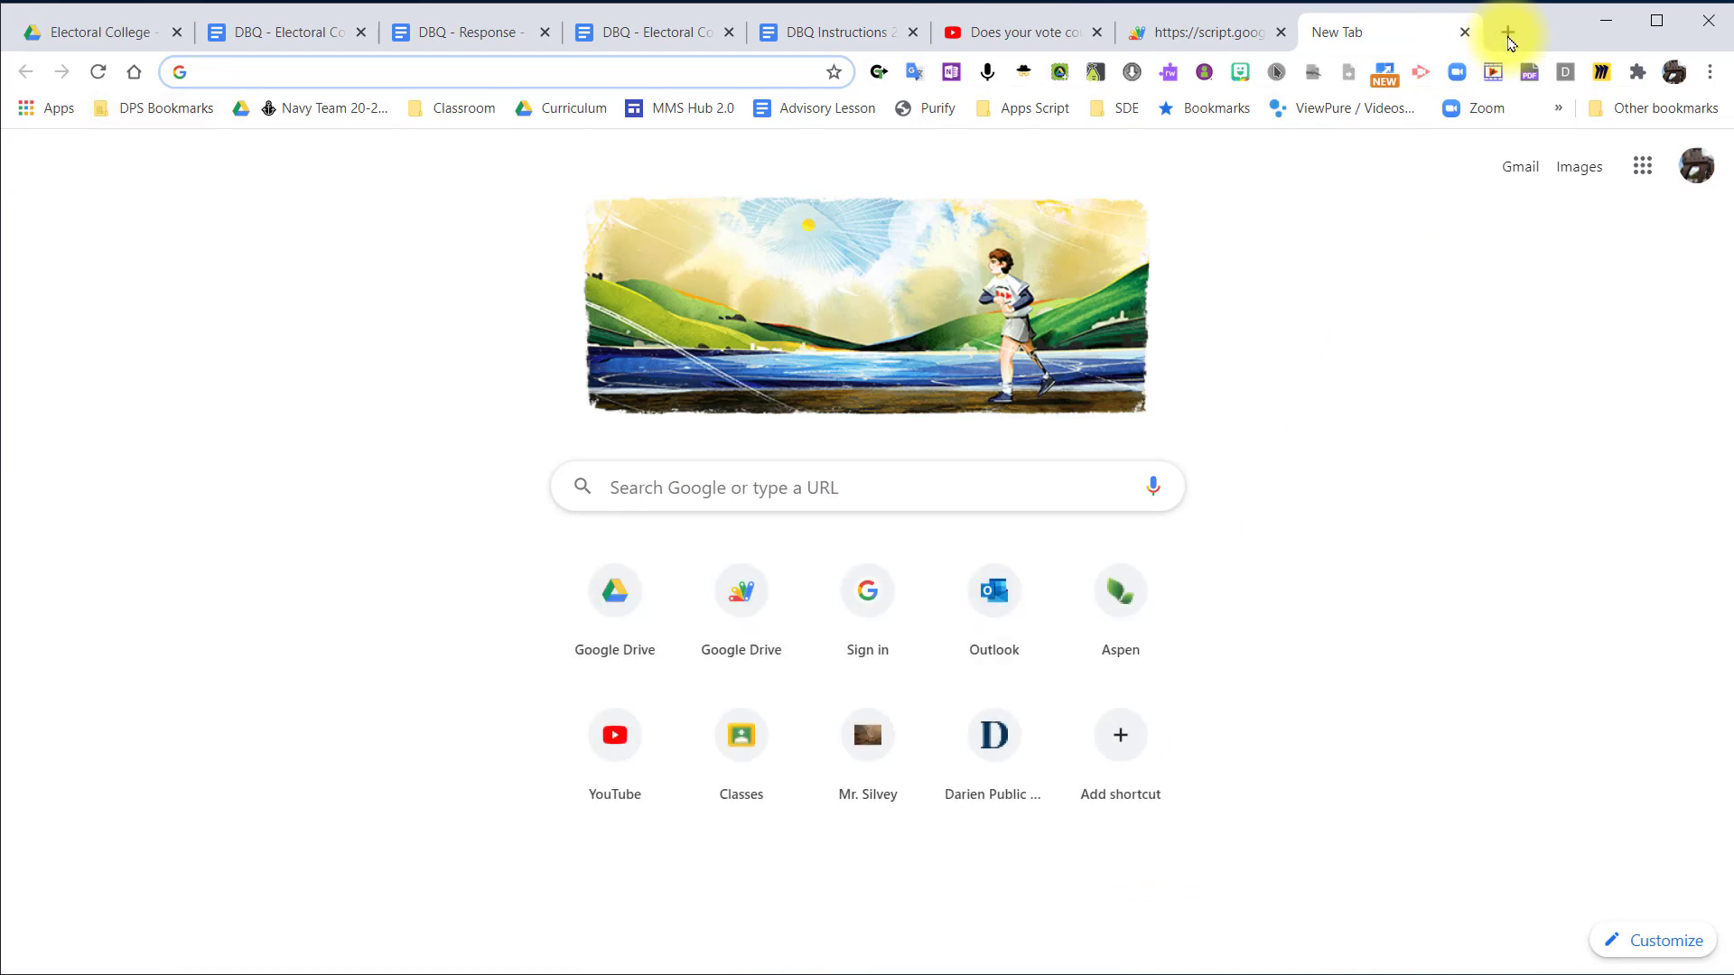
click(448, 109)
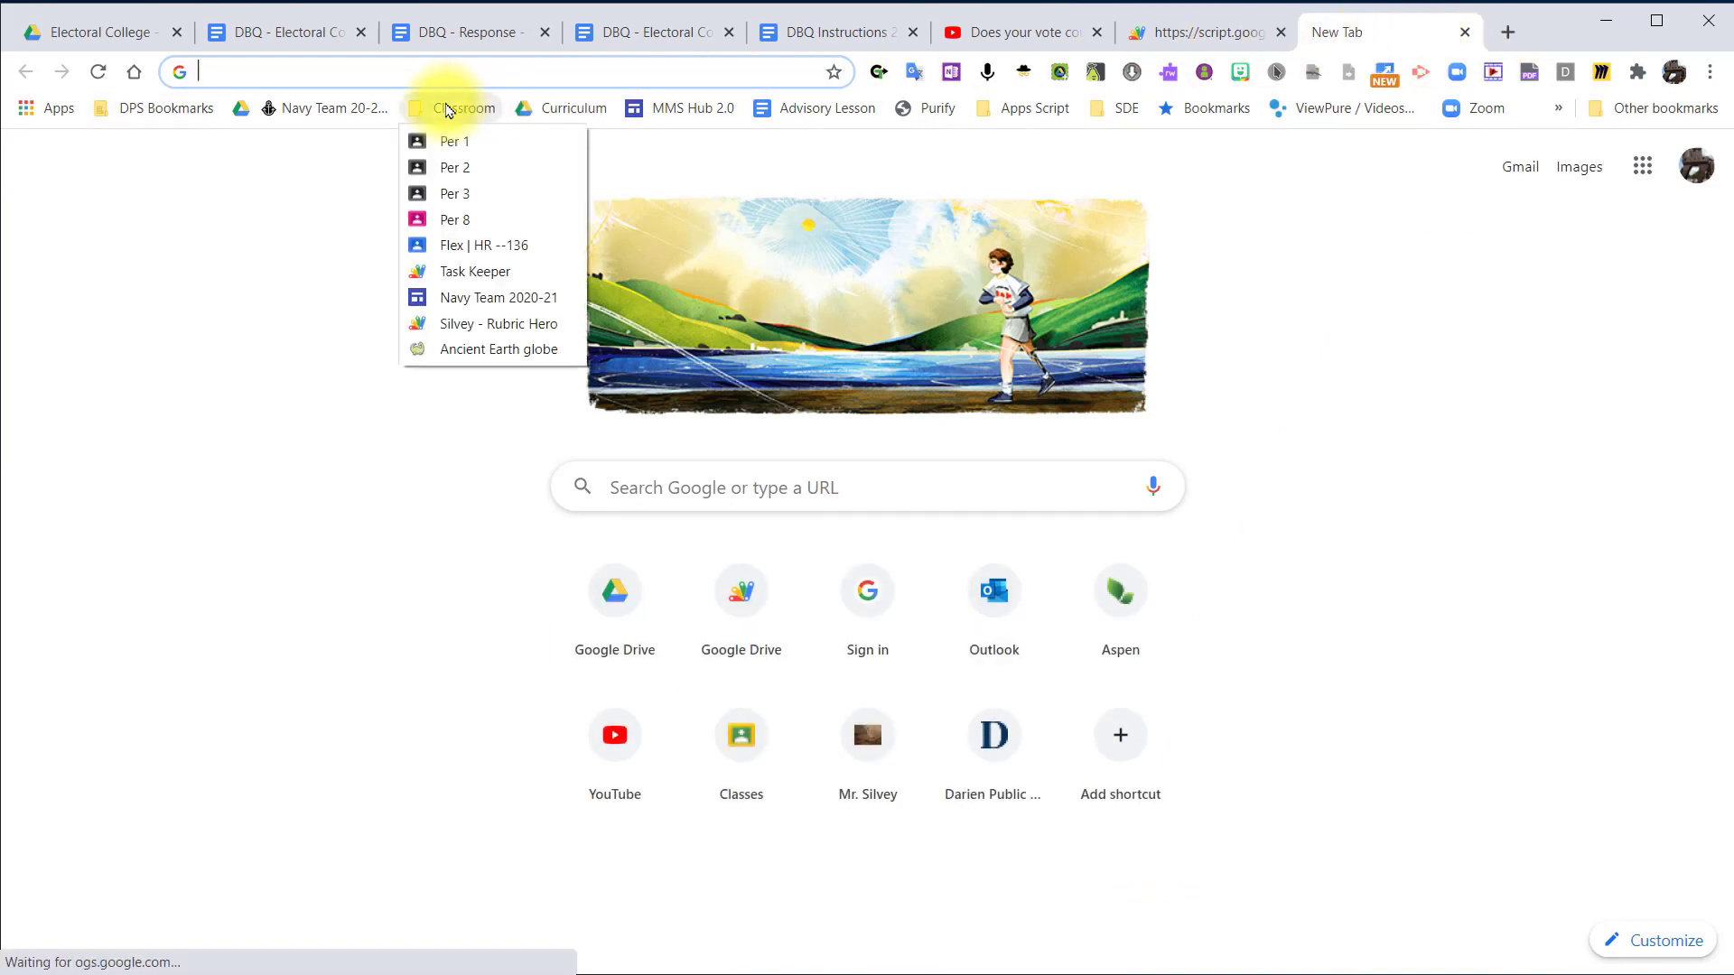
click(455, 144)
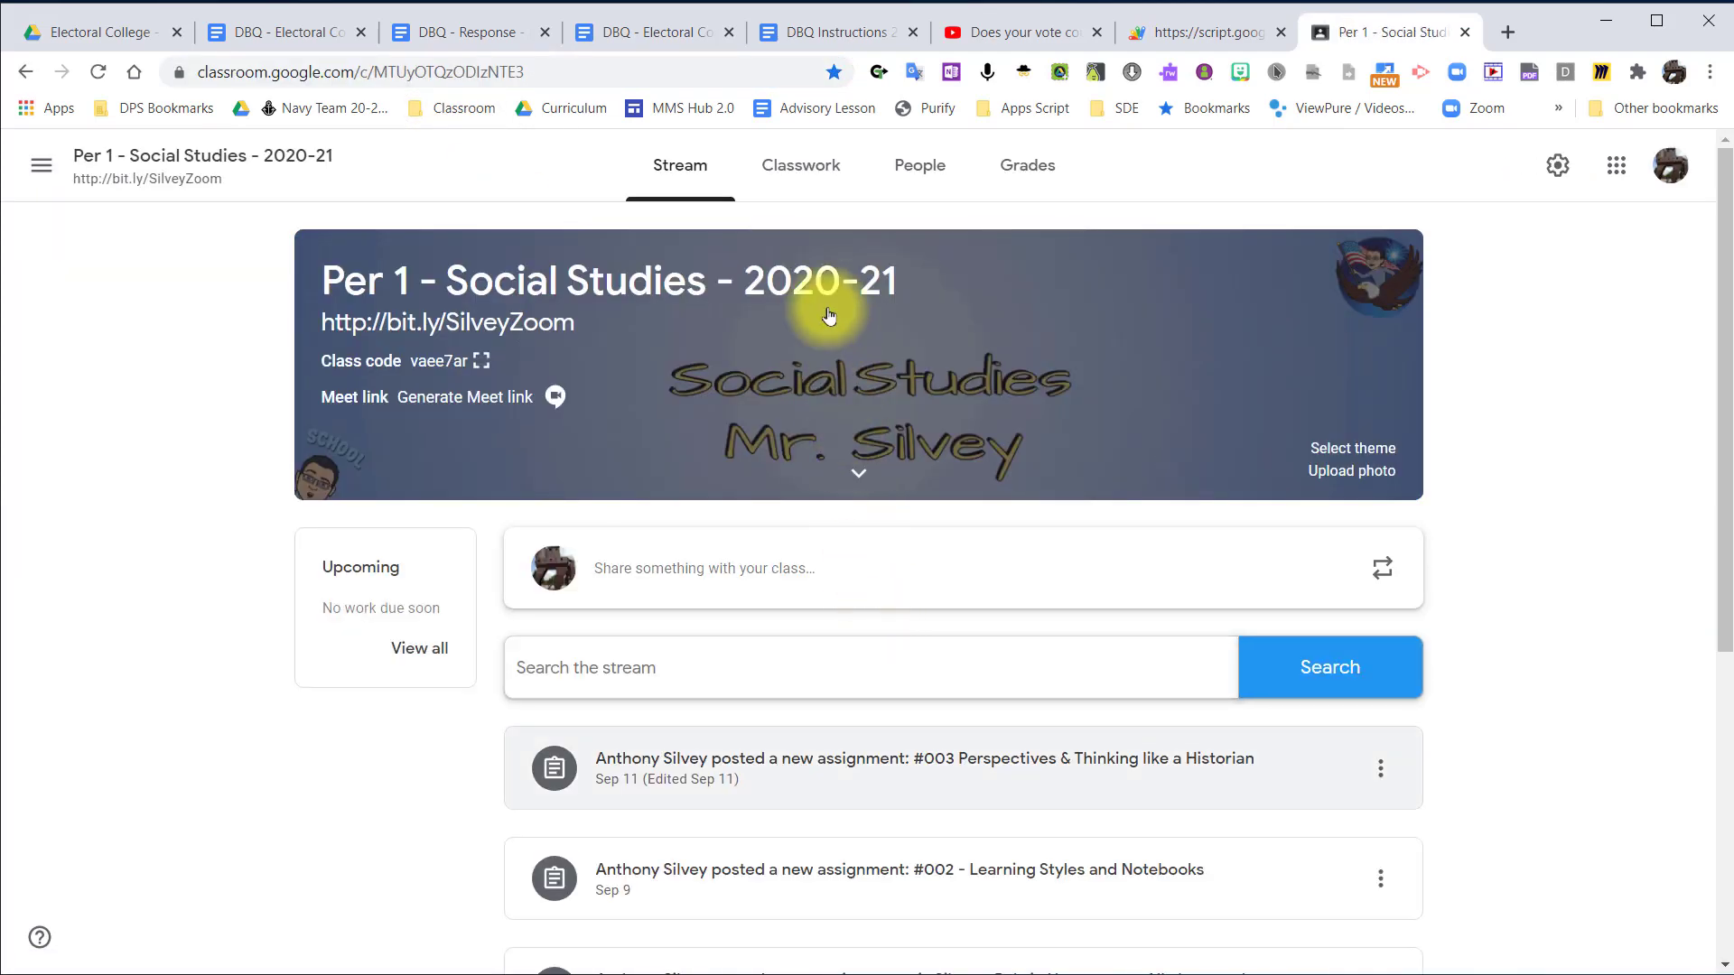
click(807, 177)
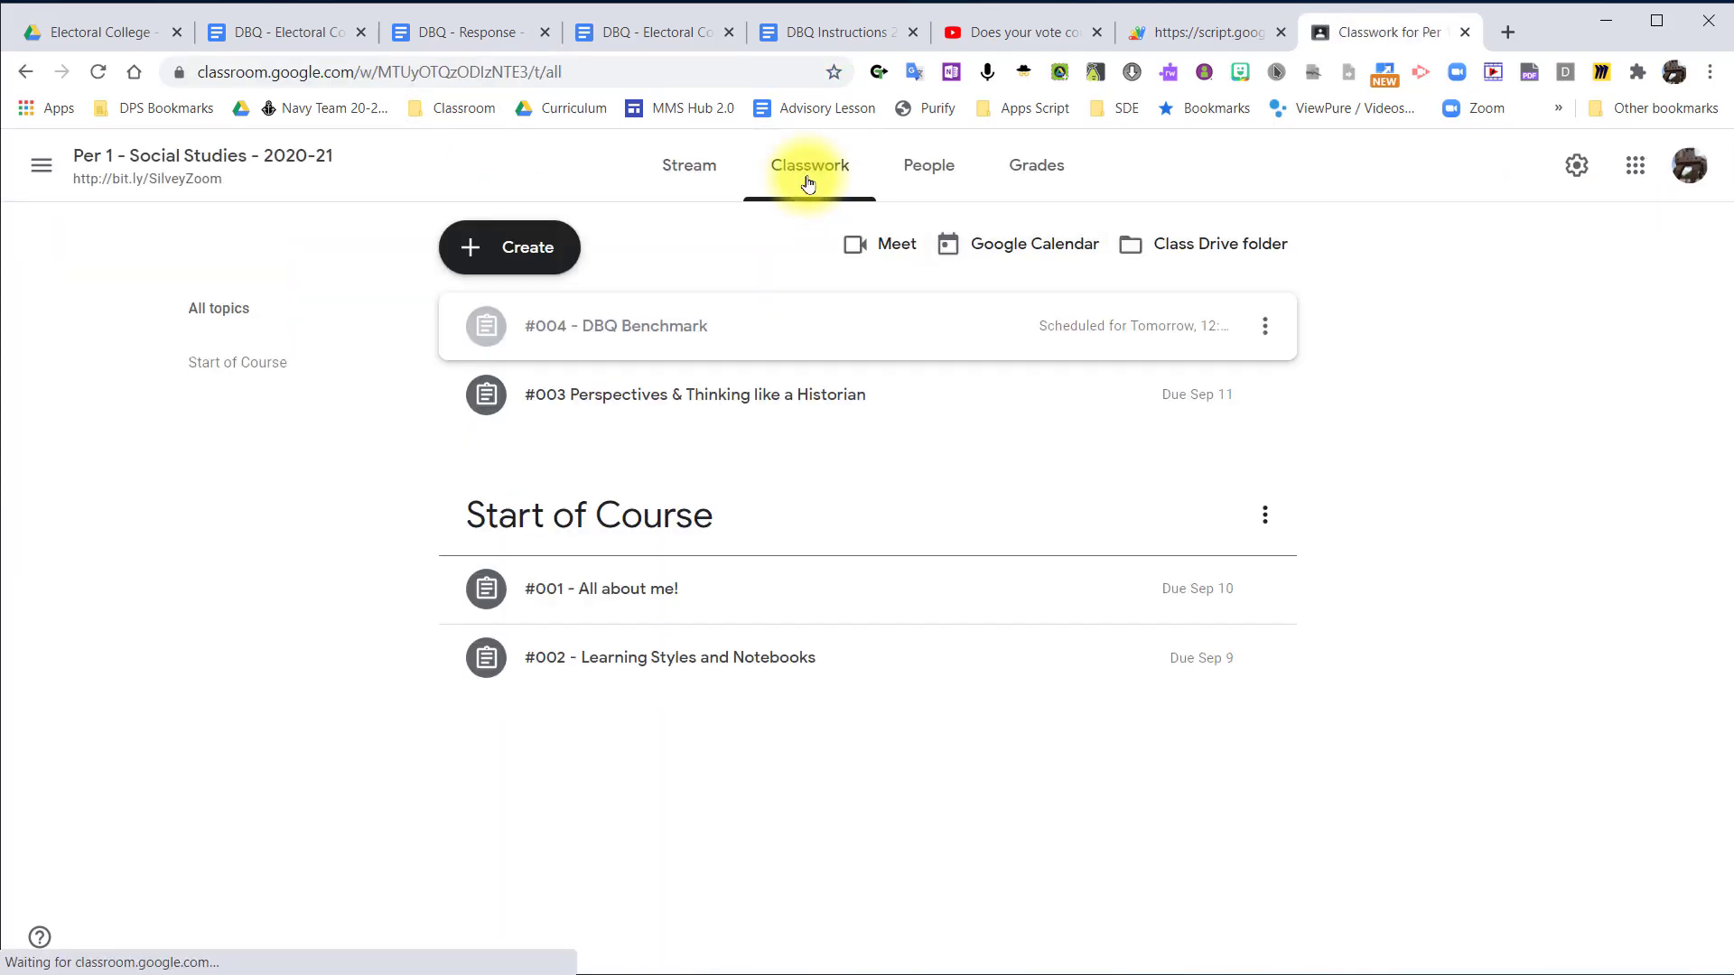
click(736, 335)
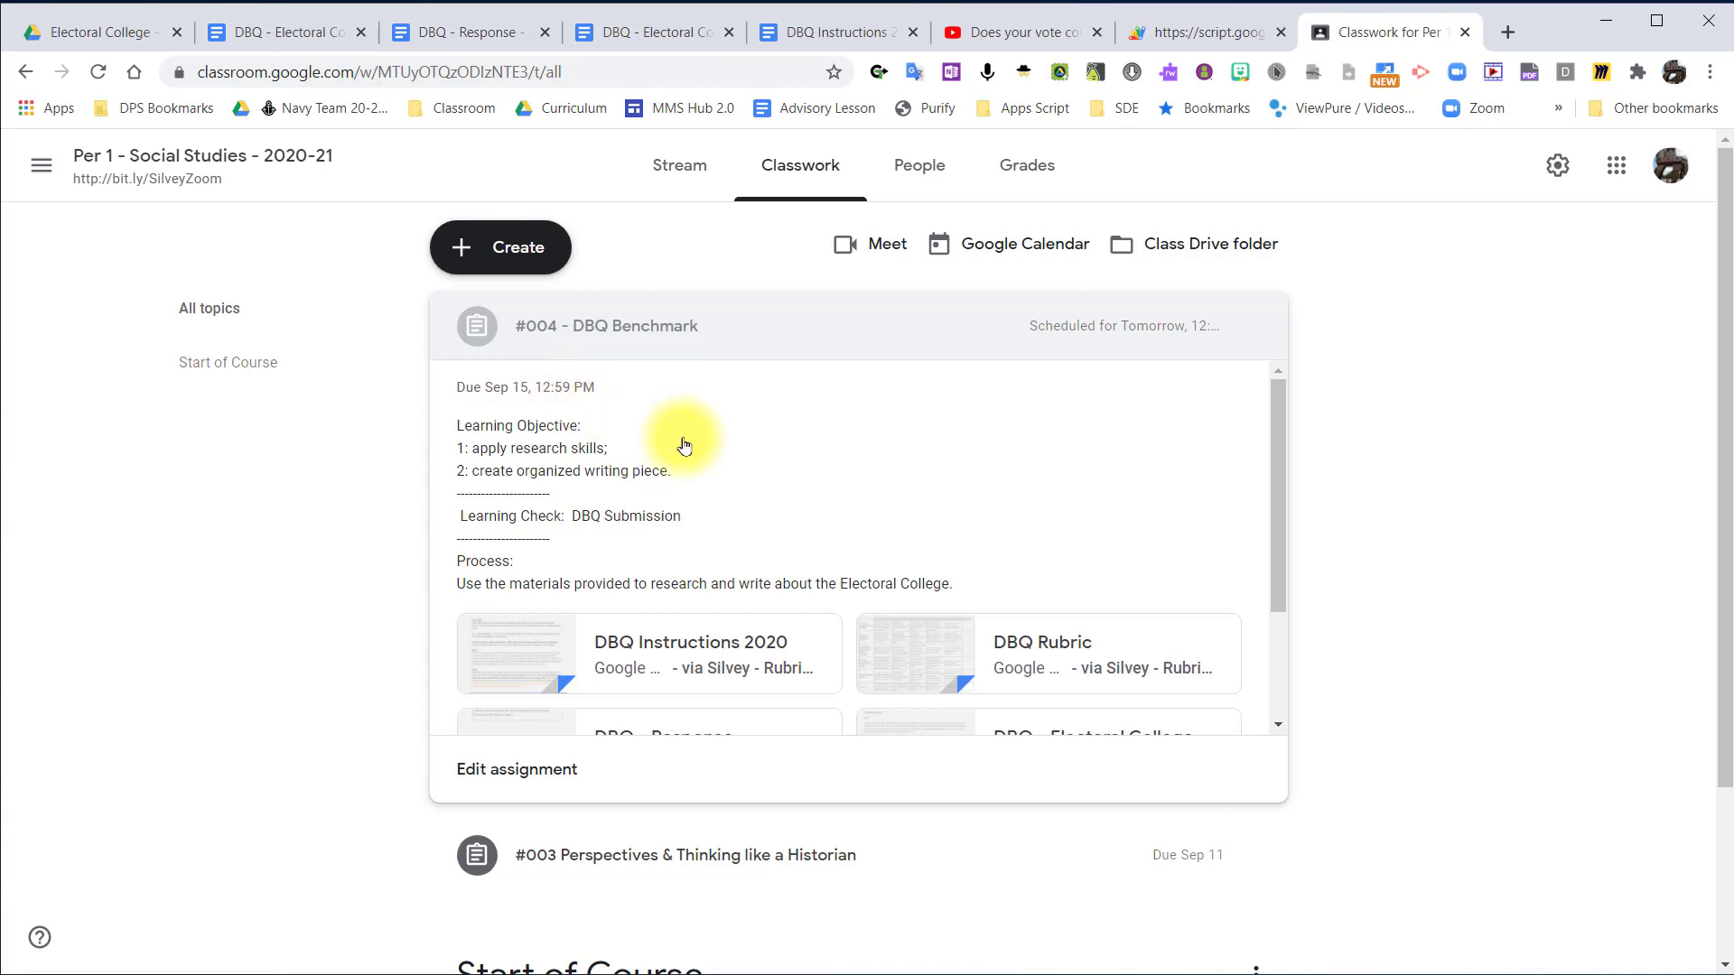
scroll(937, 523, down, 2)
scroll(918, 511, up, 2)
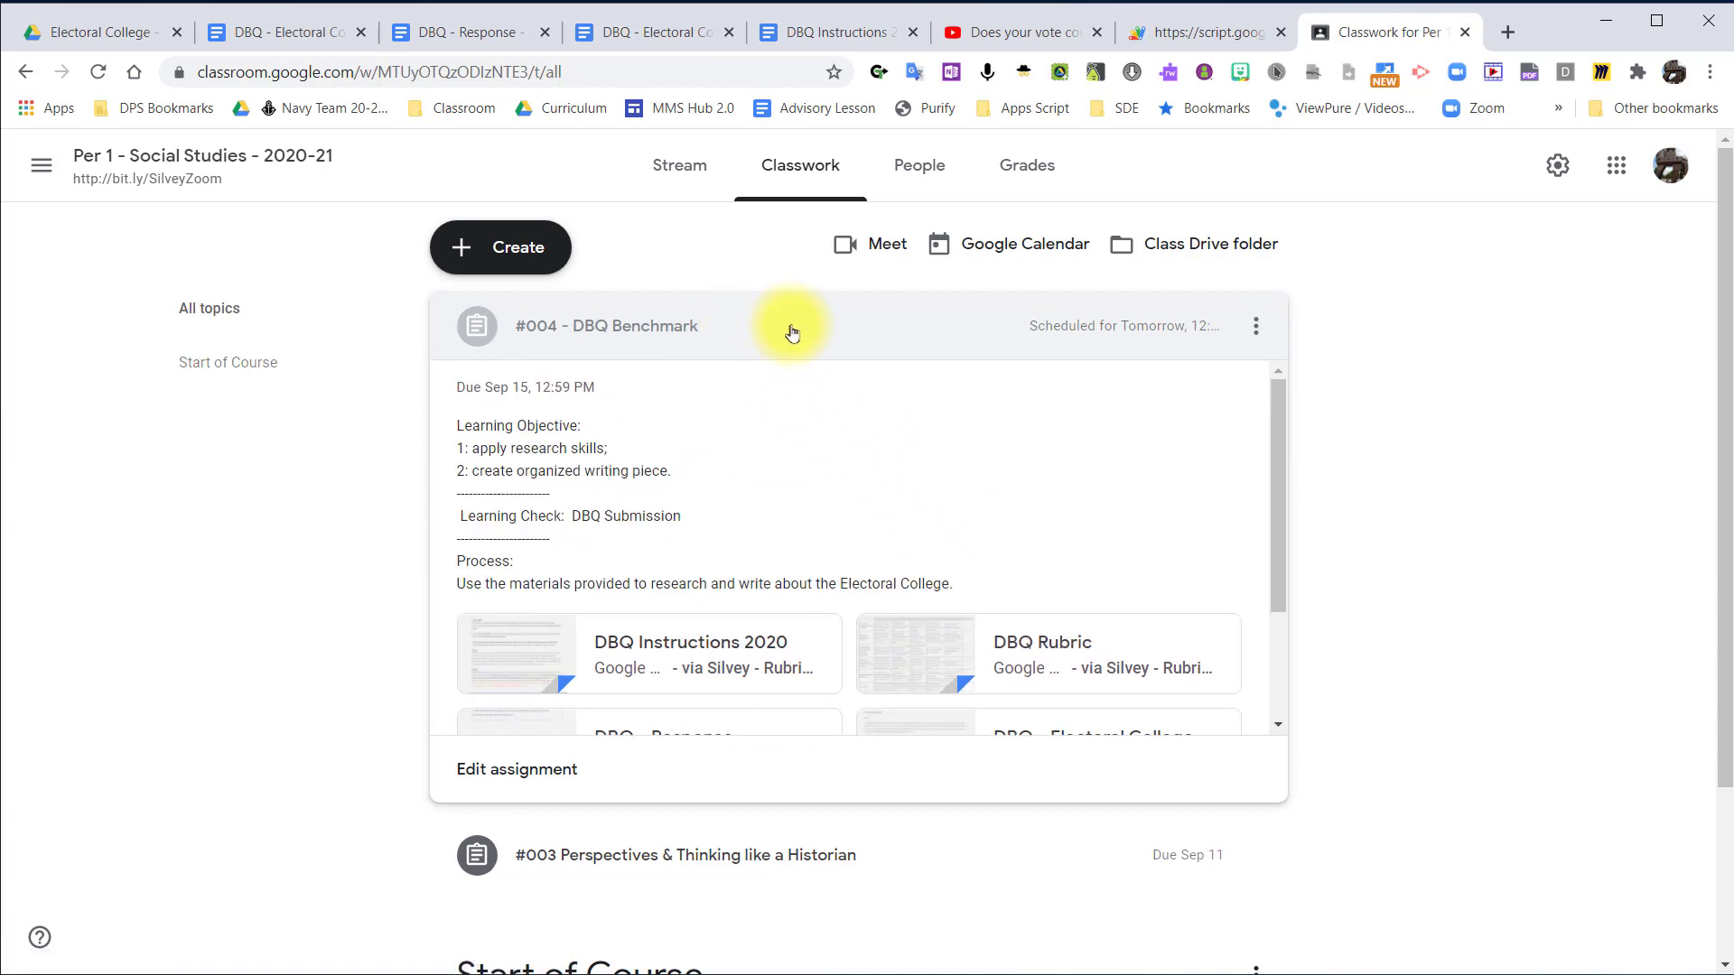
Open the scheduled #004 - DBQ Benchmark assignment for editing and remove its due time, keeping the Sep 15 due date.
click(524, 777)
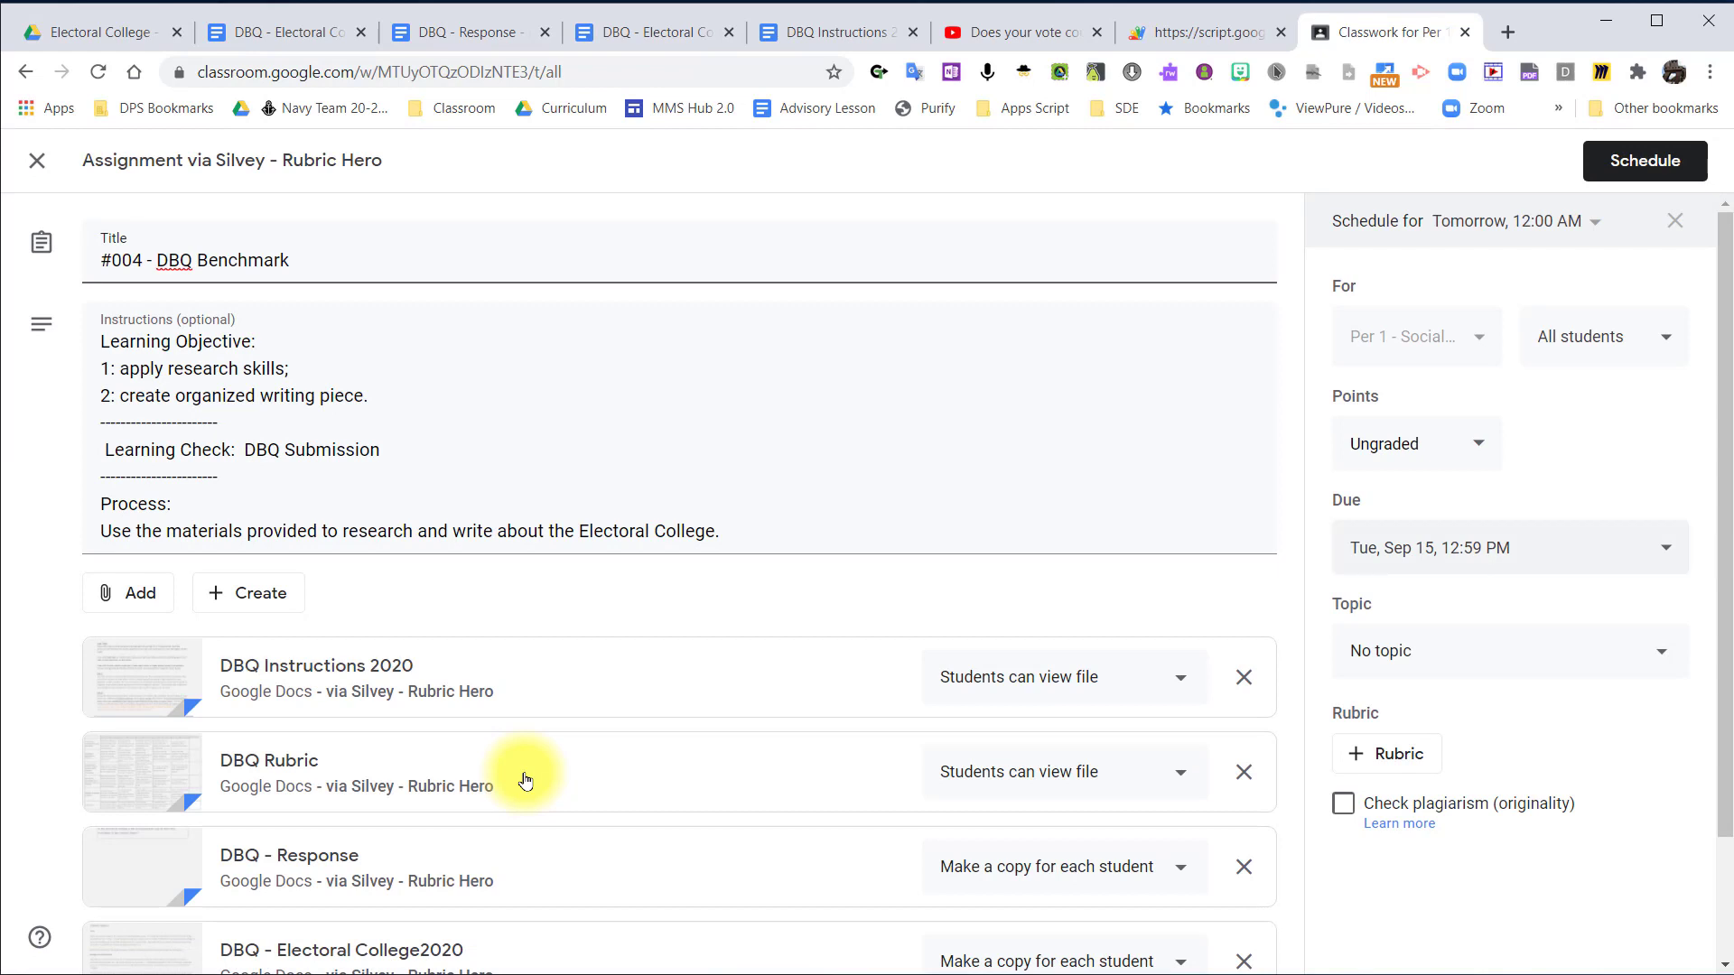
scroll(632, 758, down, 2)
scroll(768, 722, up, 2)
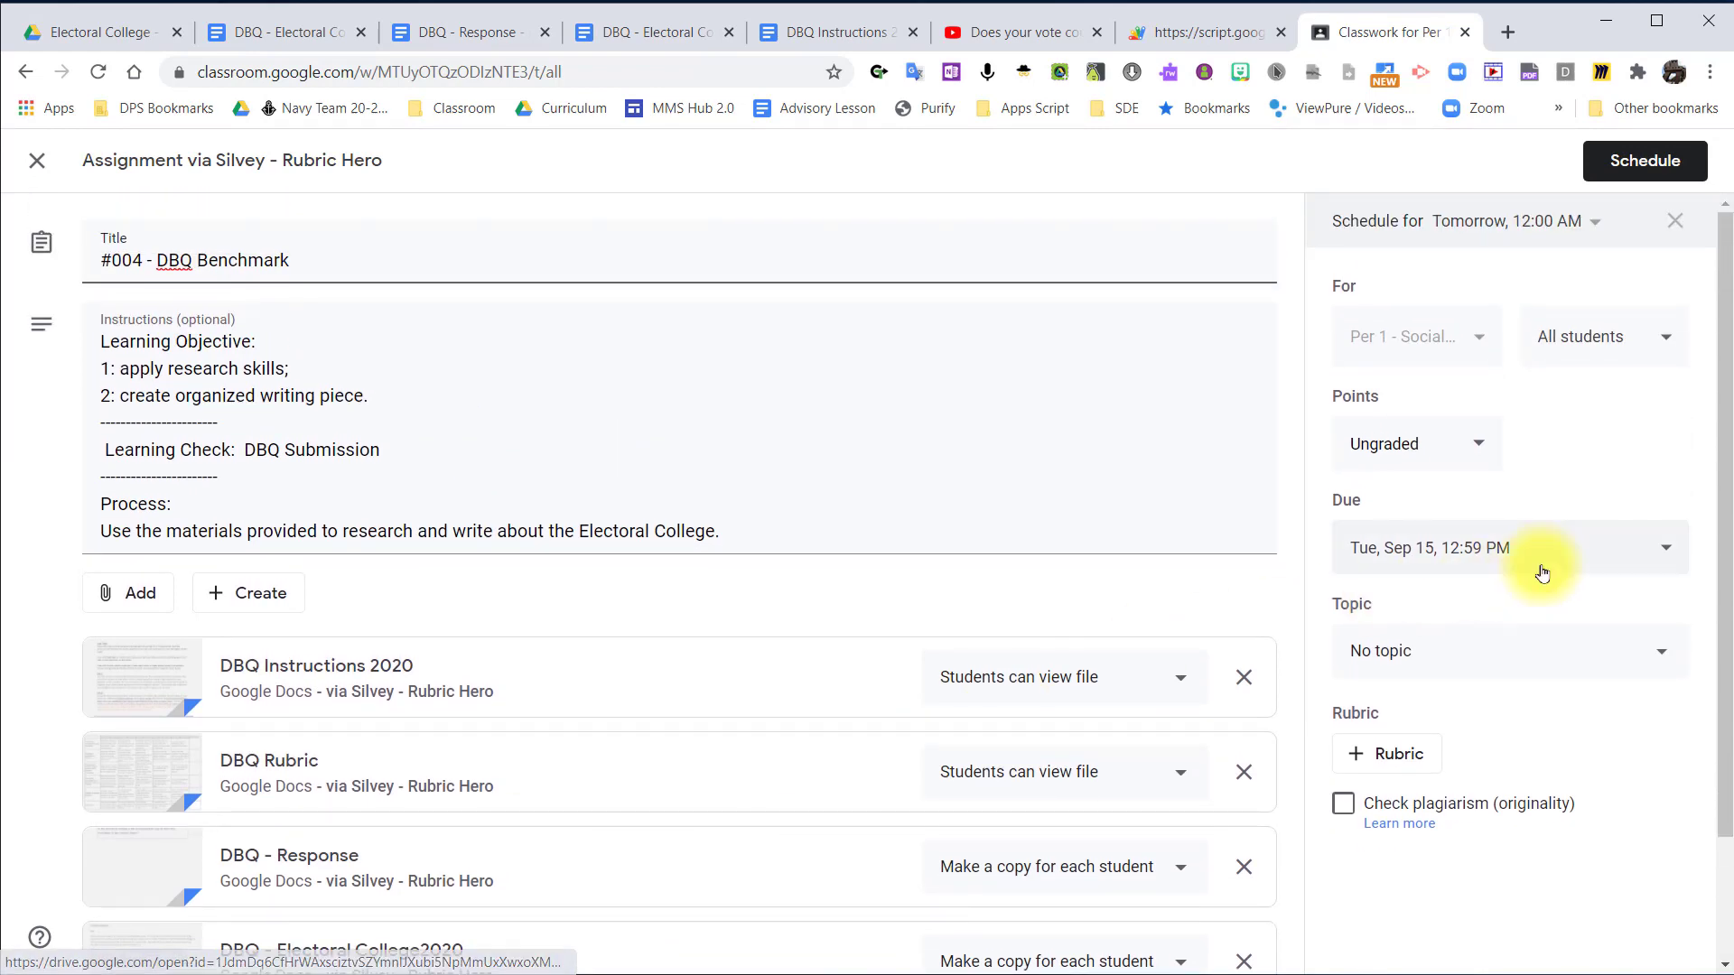
click(1631, 554)
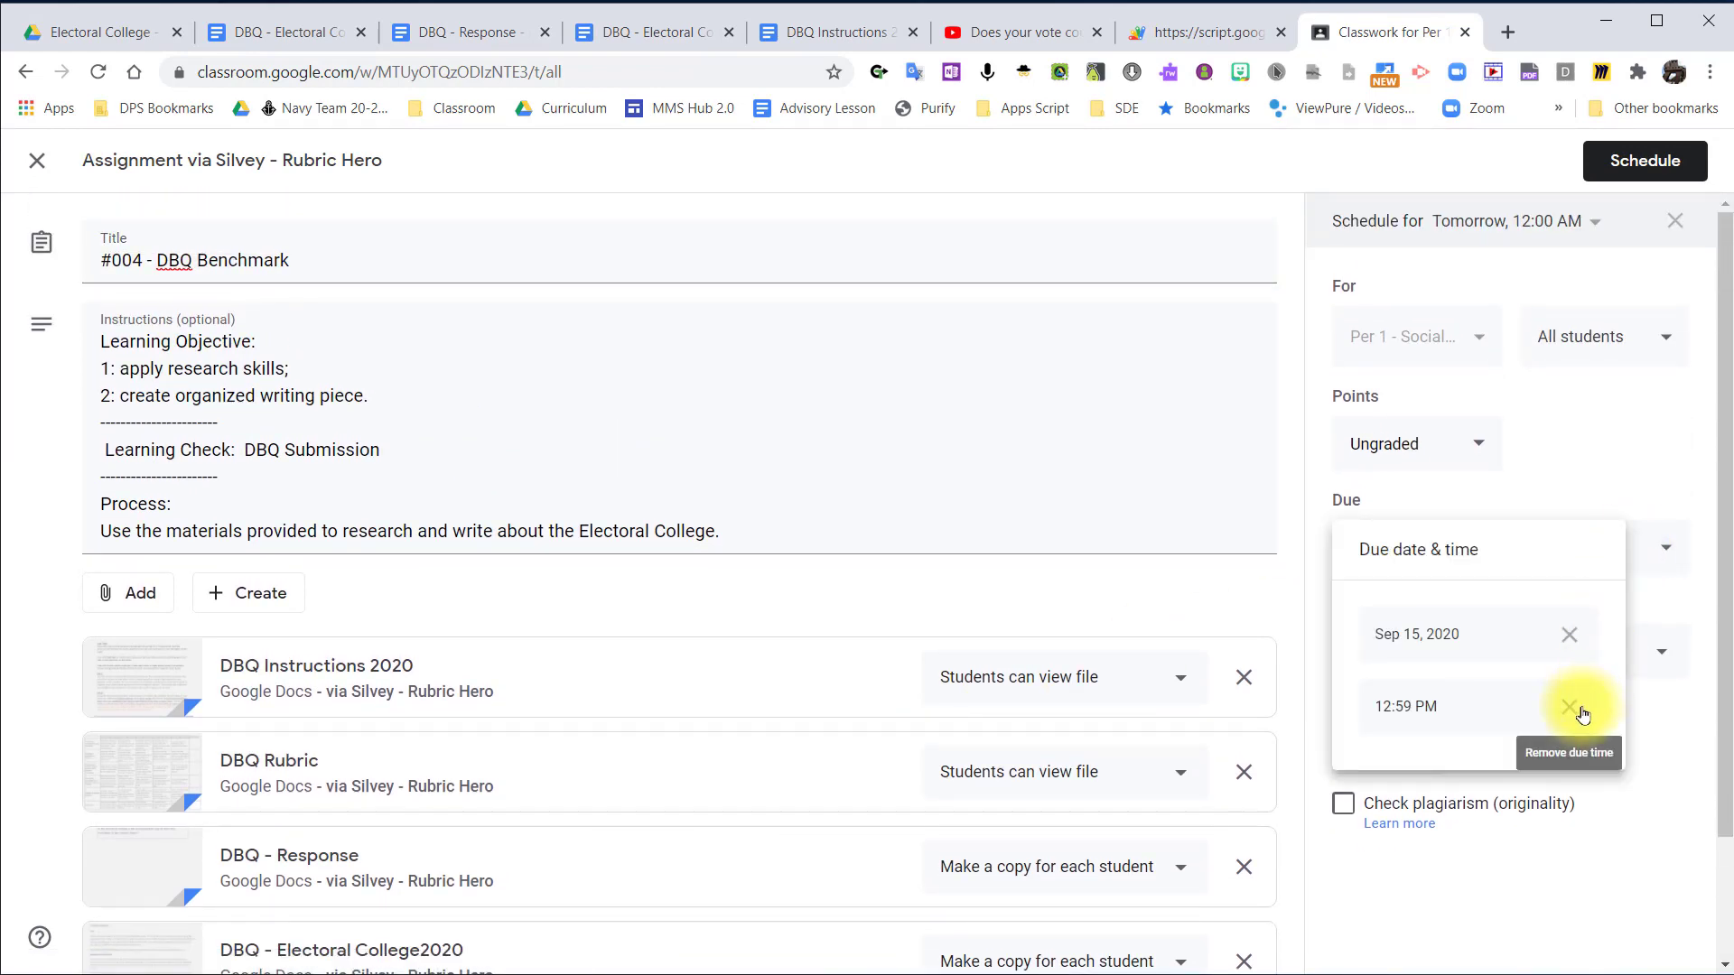
click(1583, 712)
click(1615, 423)
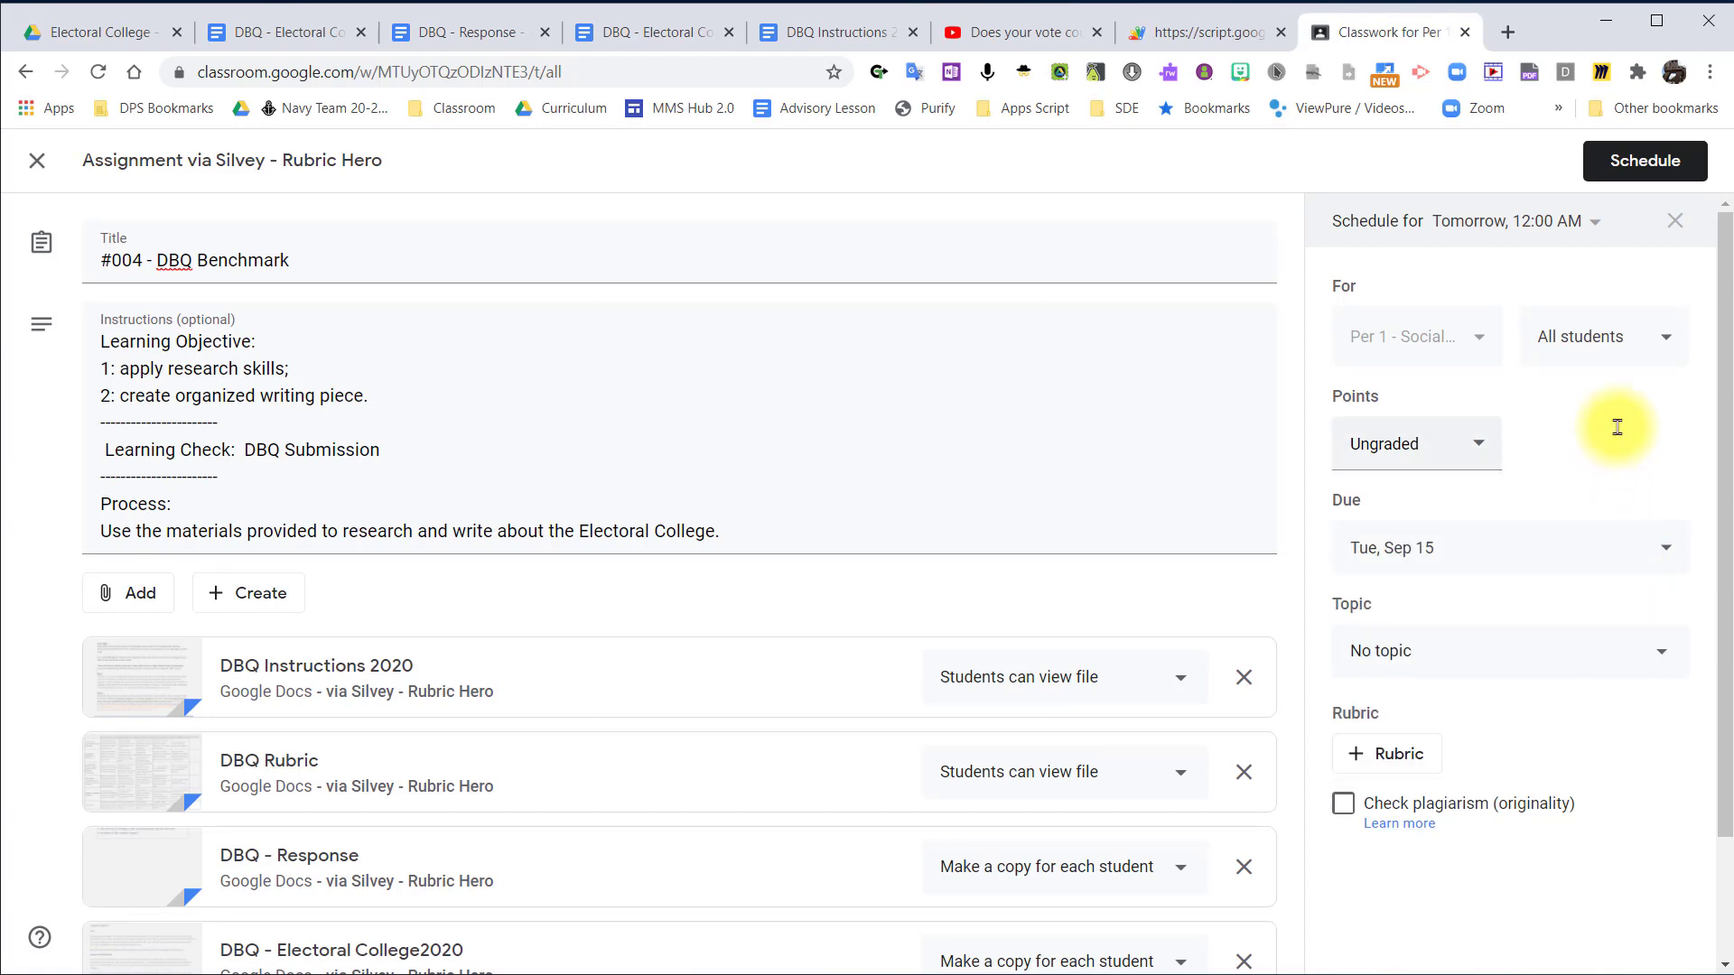
Review the assignment's attached documents and video, and save it as scheduled for tomorrow at 12:00 AM.
scroll(619, 802, down, 2)
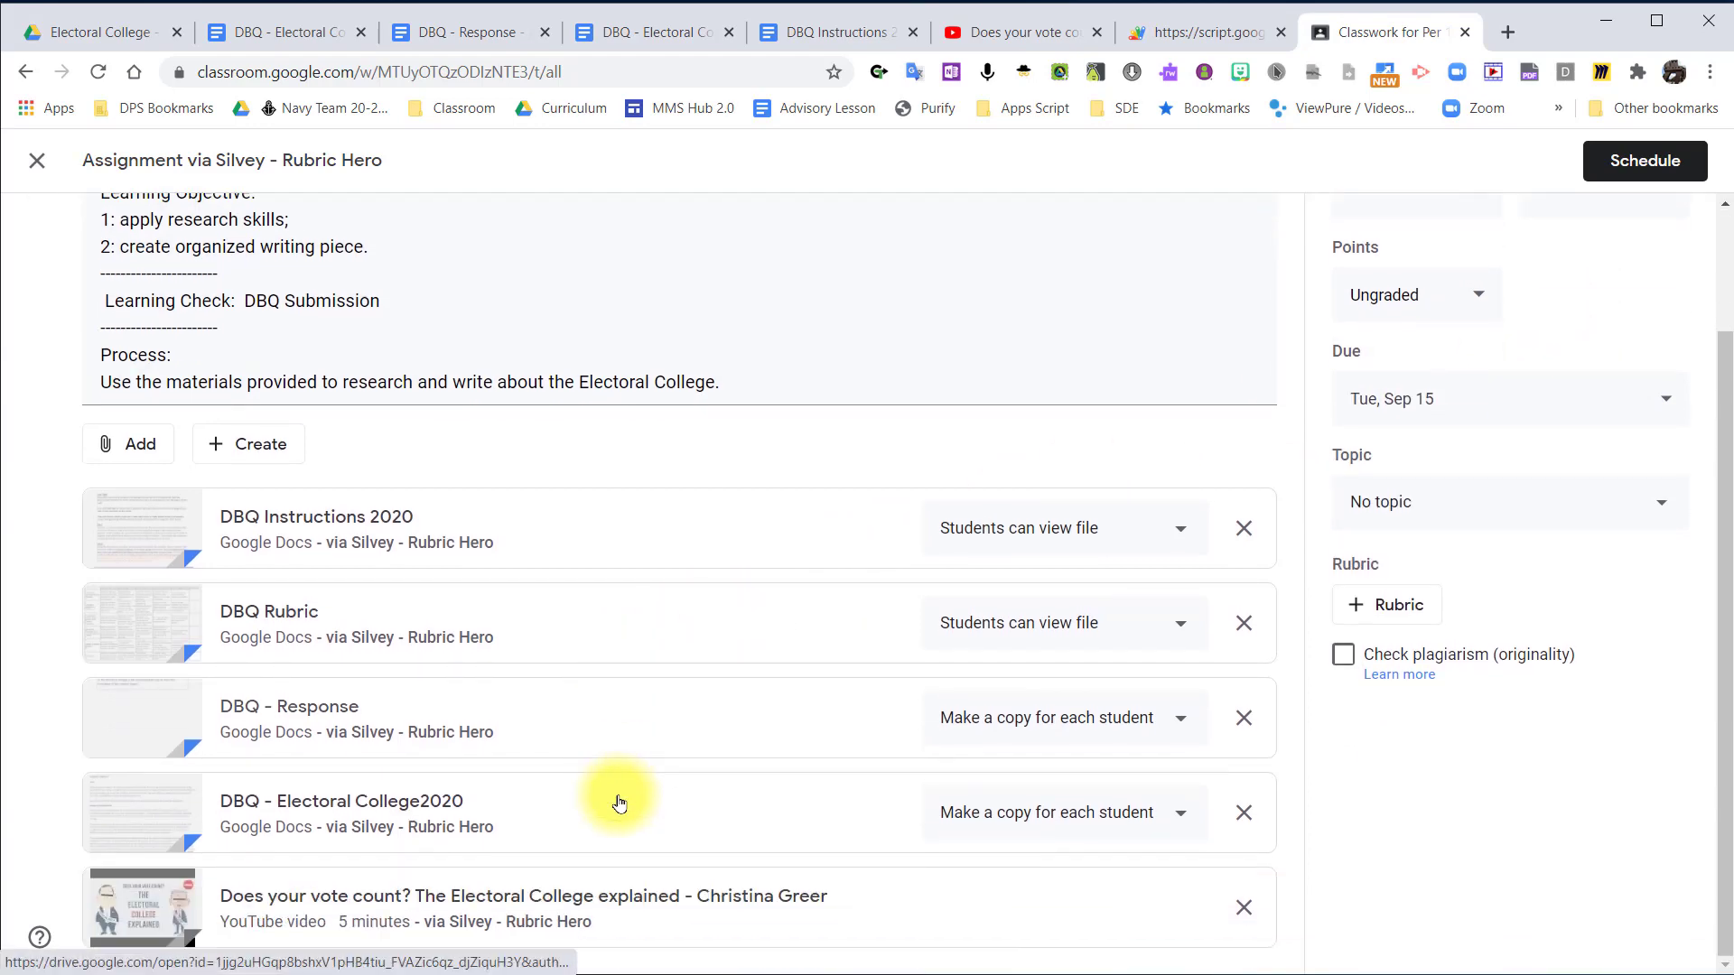
scroll(619, 802, up, 2)
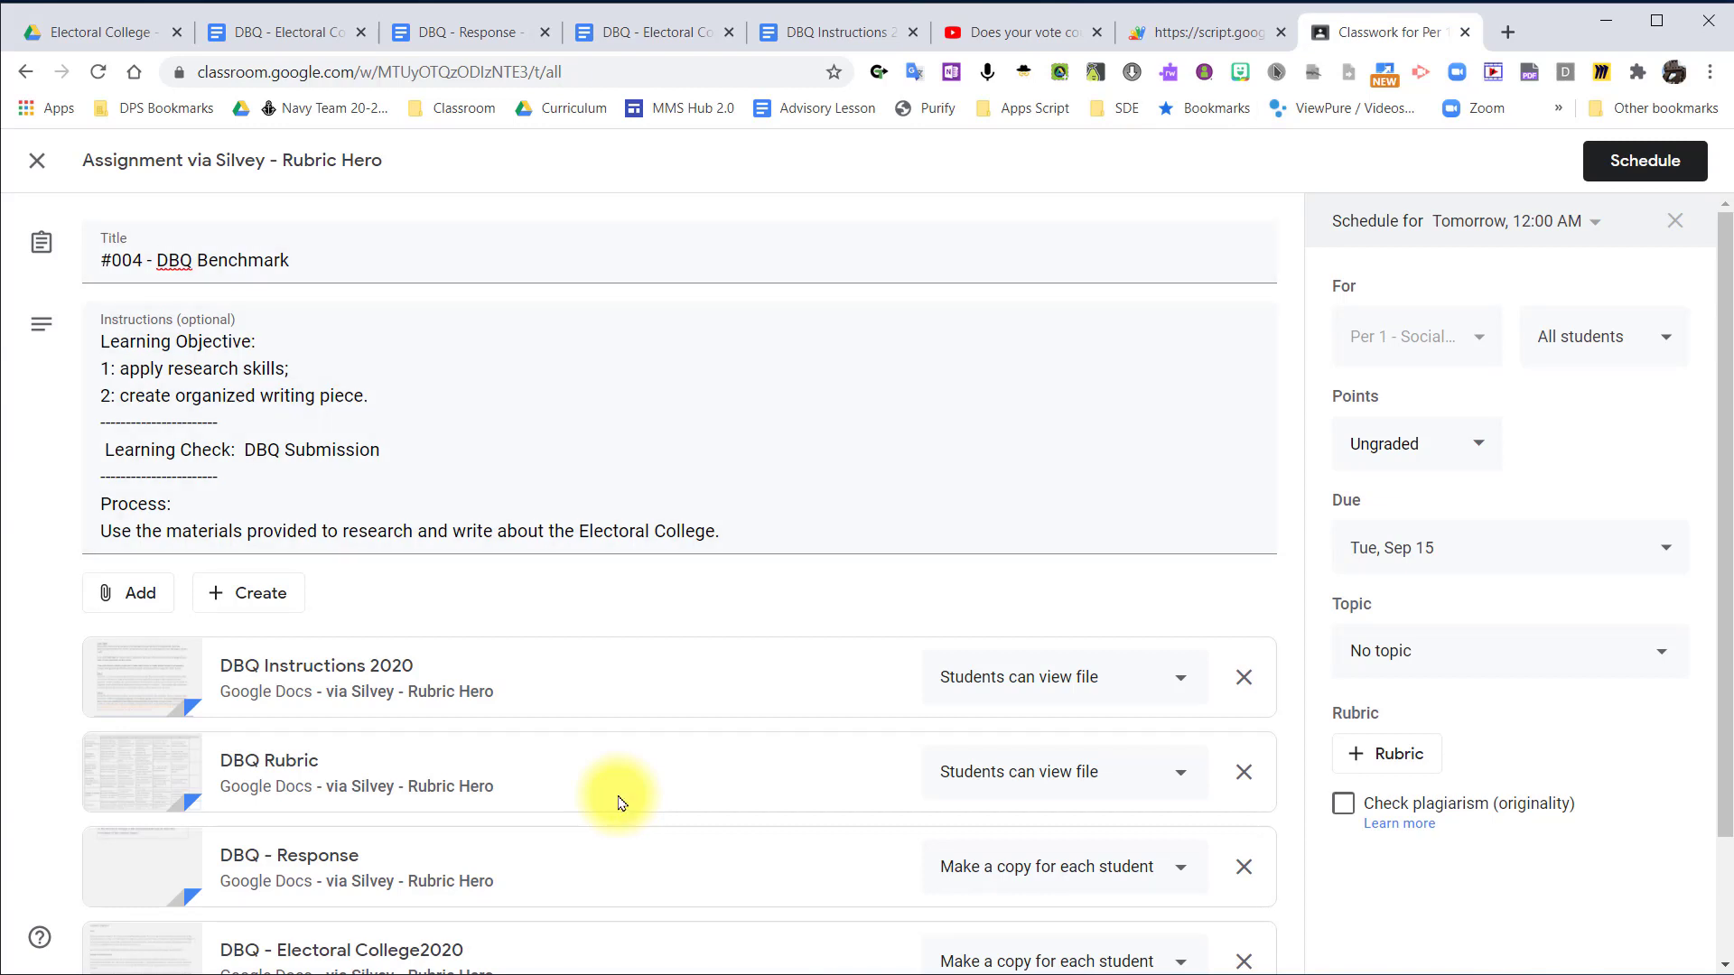
scroll(619, 796, down, 2)
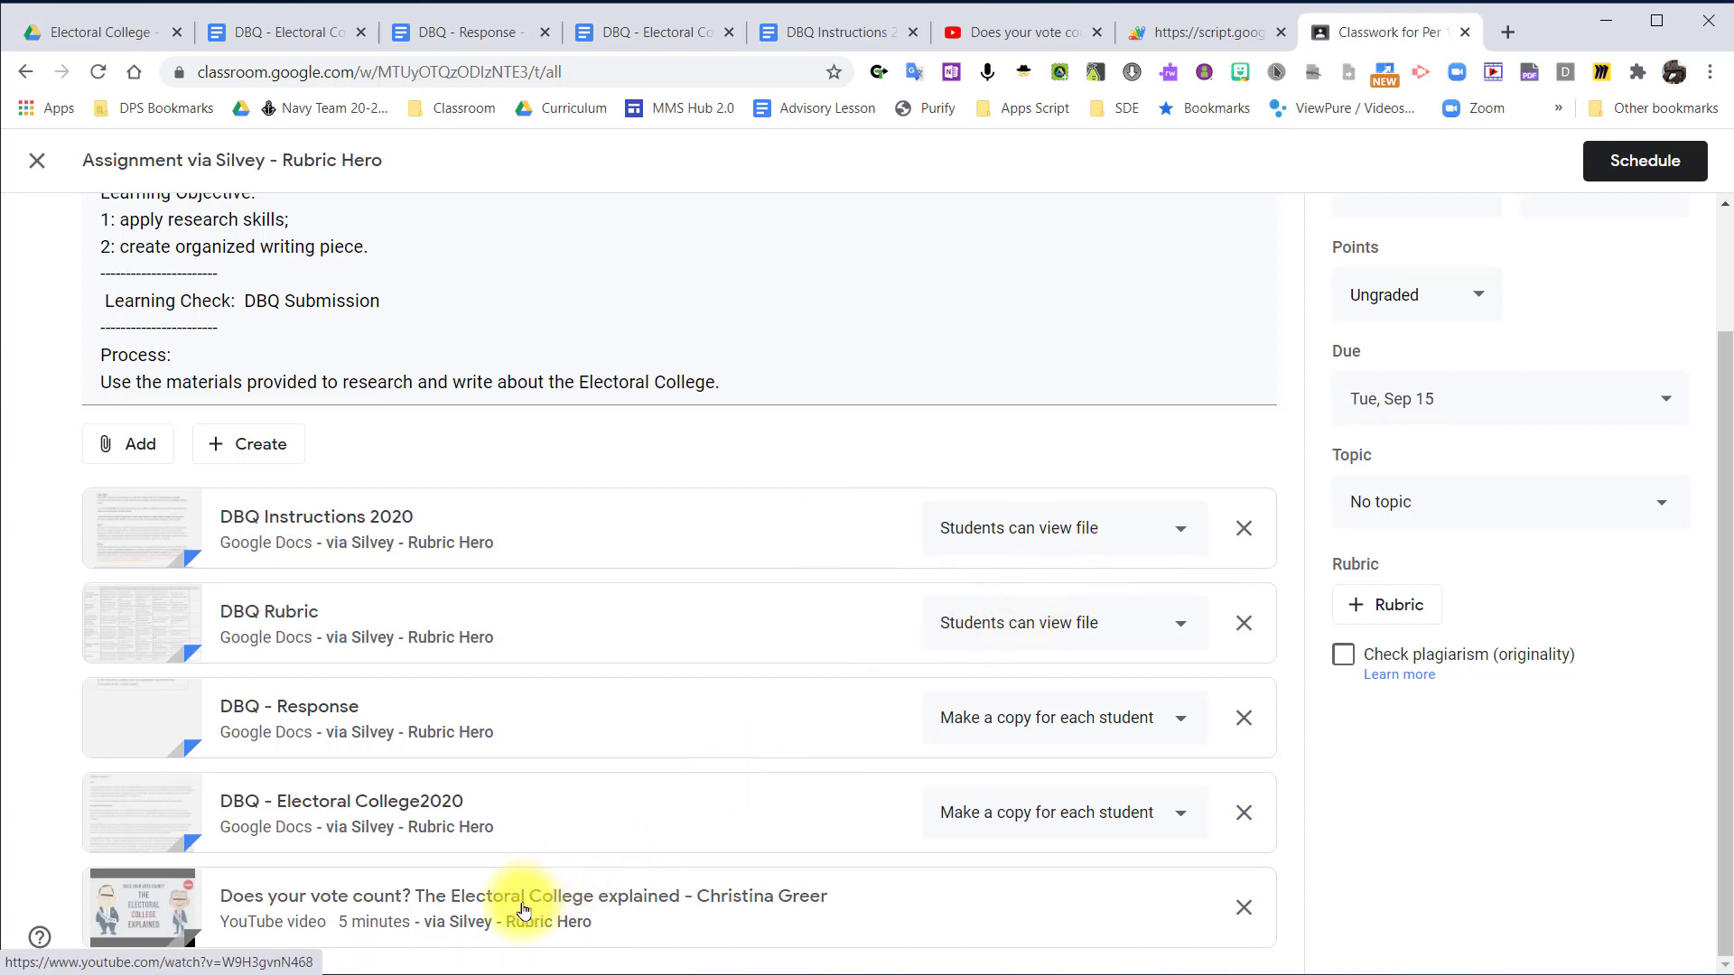
scroll(523, 903, up, 2)
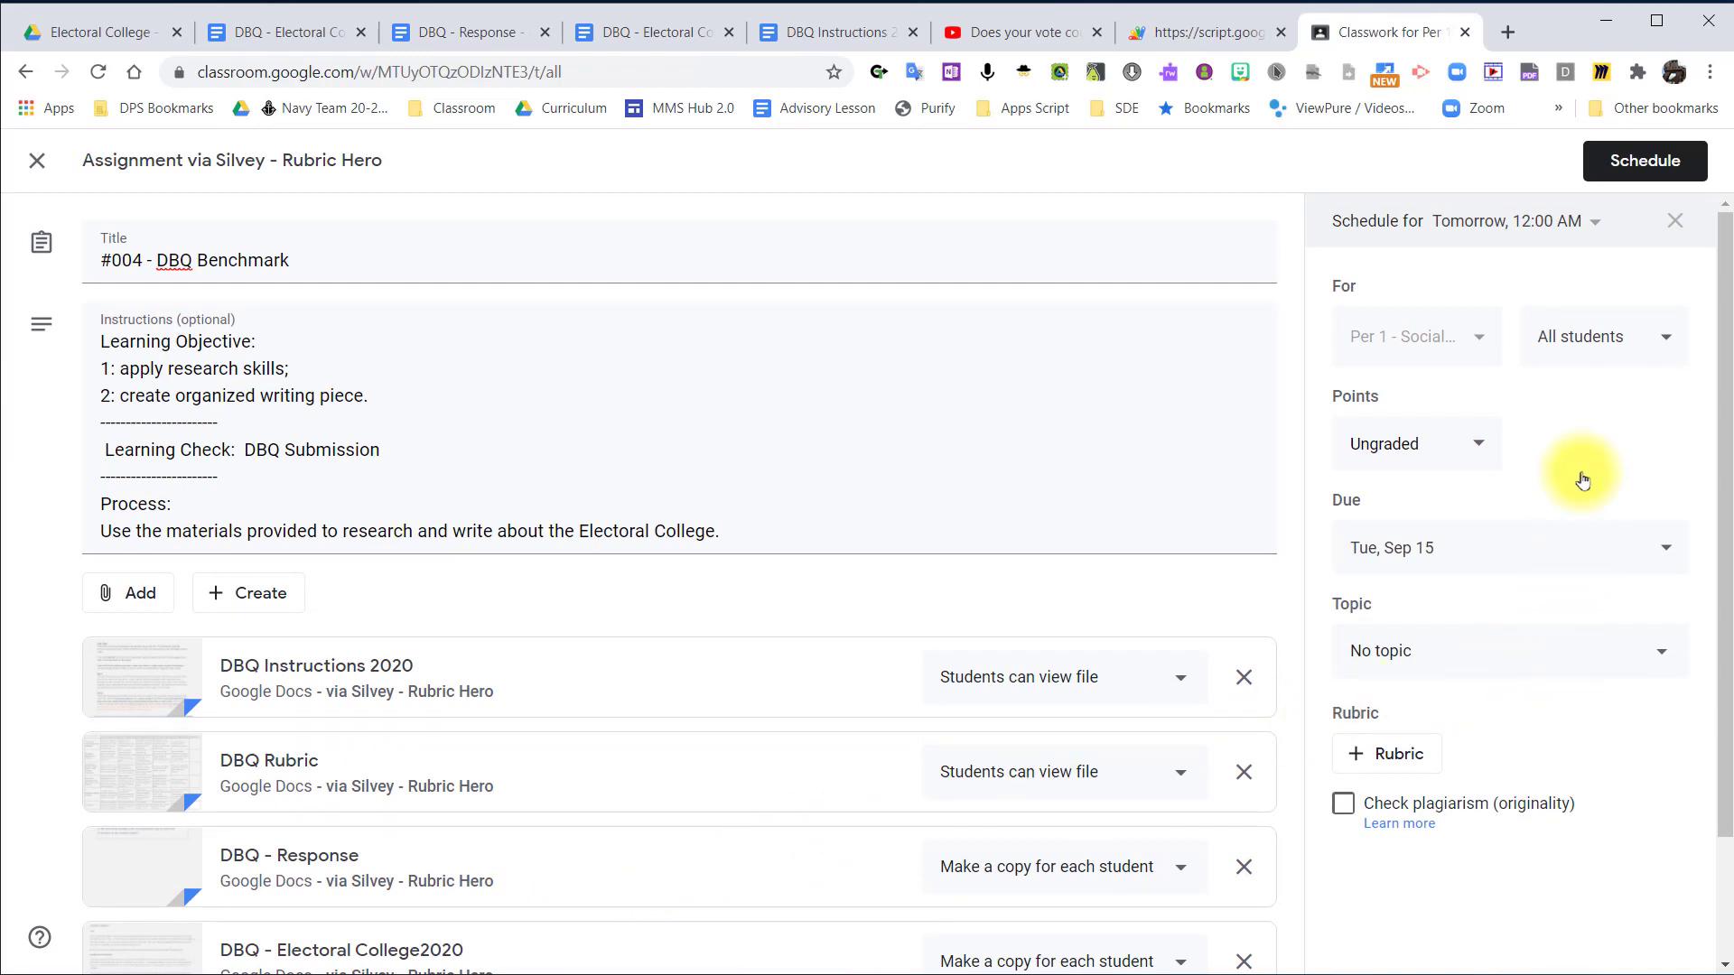
click(1622, 171)
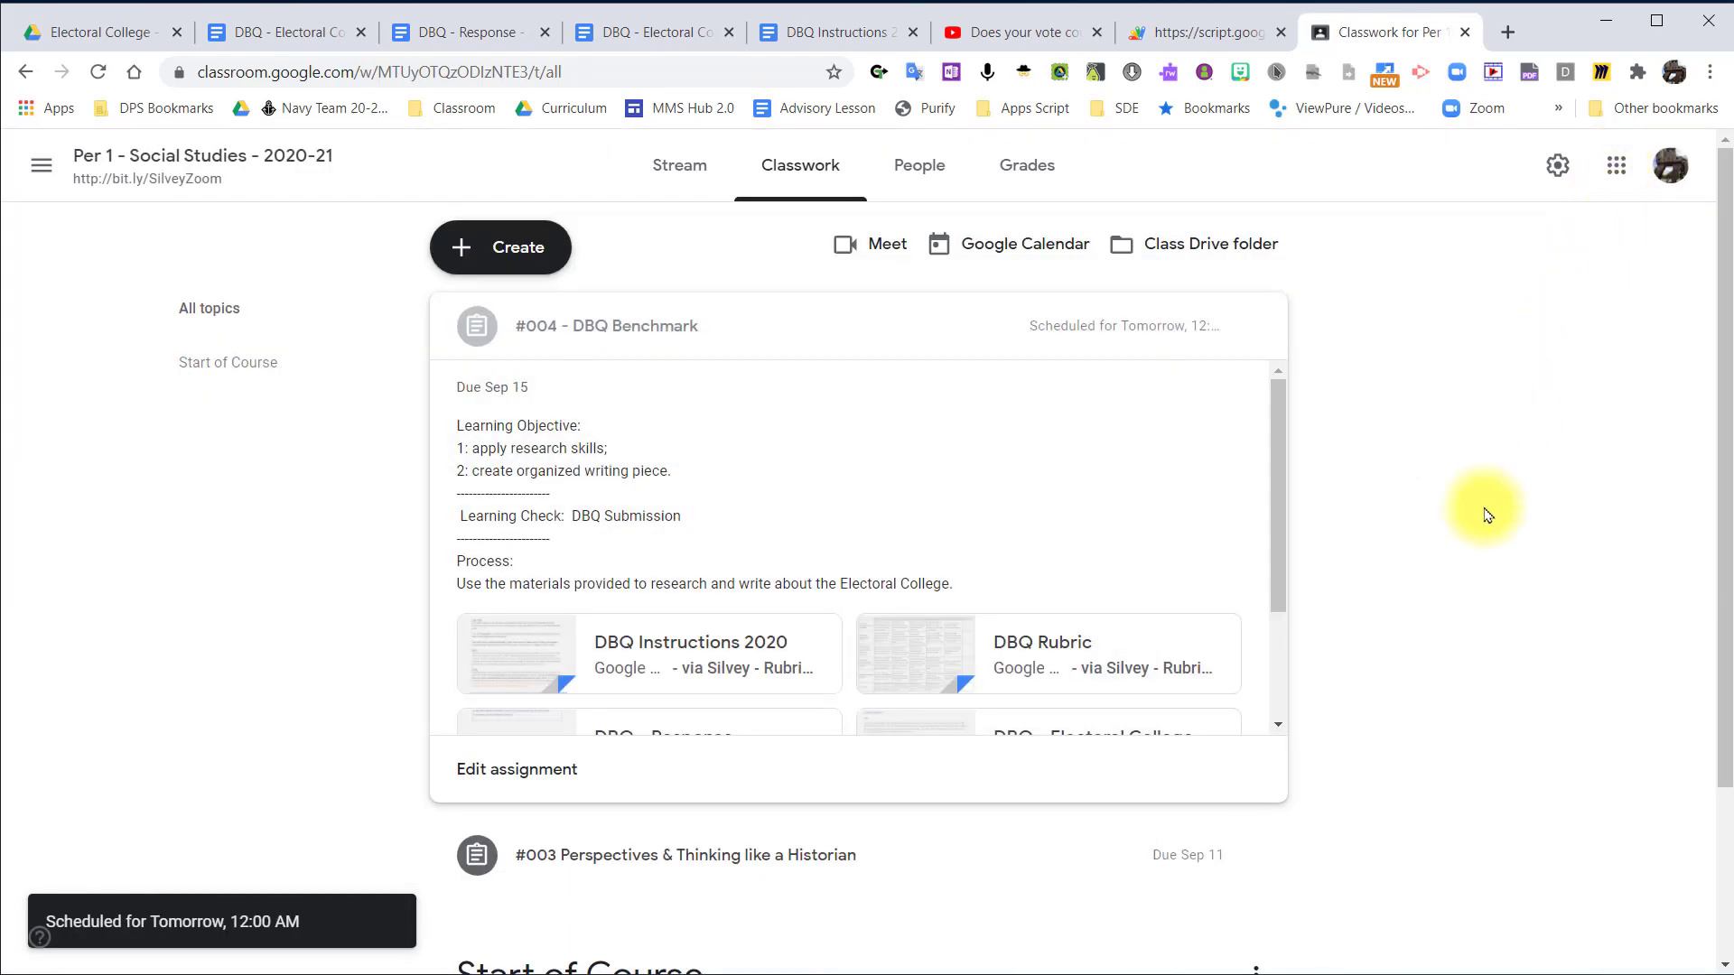
scroll(1432, 638, down, 2)
scroll(1412, 572, up, 2)
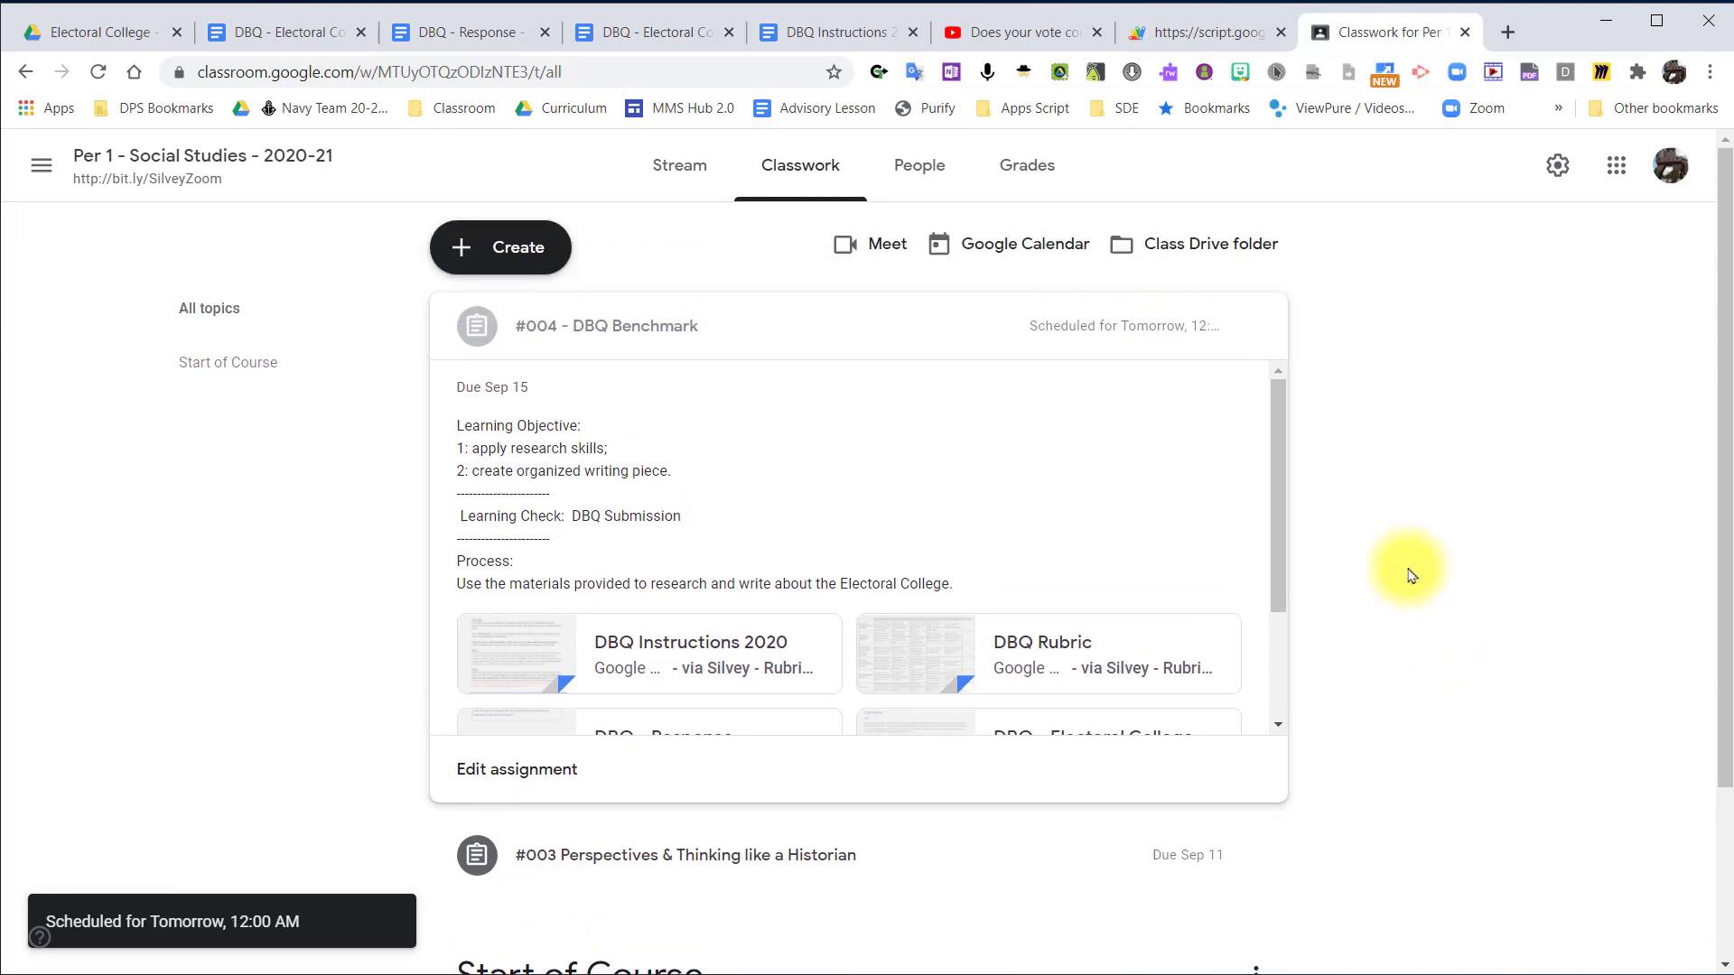
Switch back to Rubric Hero, check the selected course in the Create Assignment form, and close the form.
click(1201, 33)
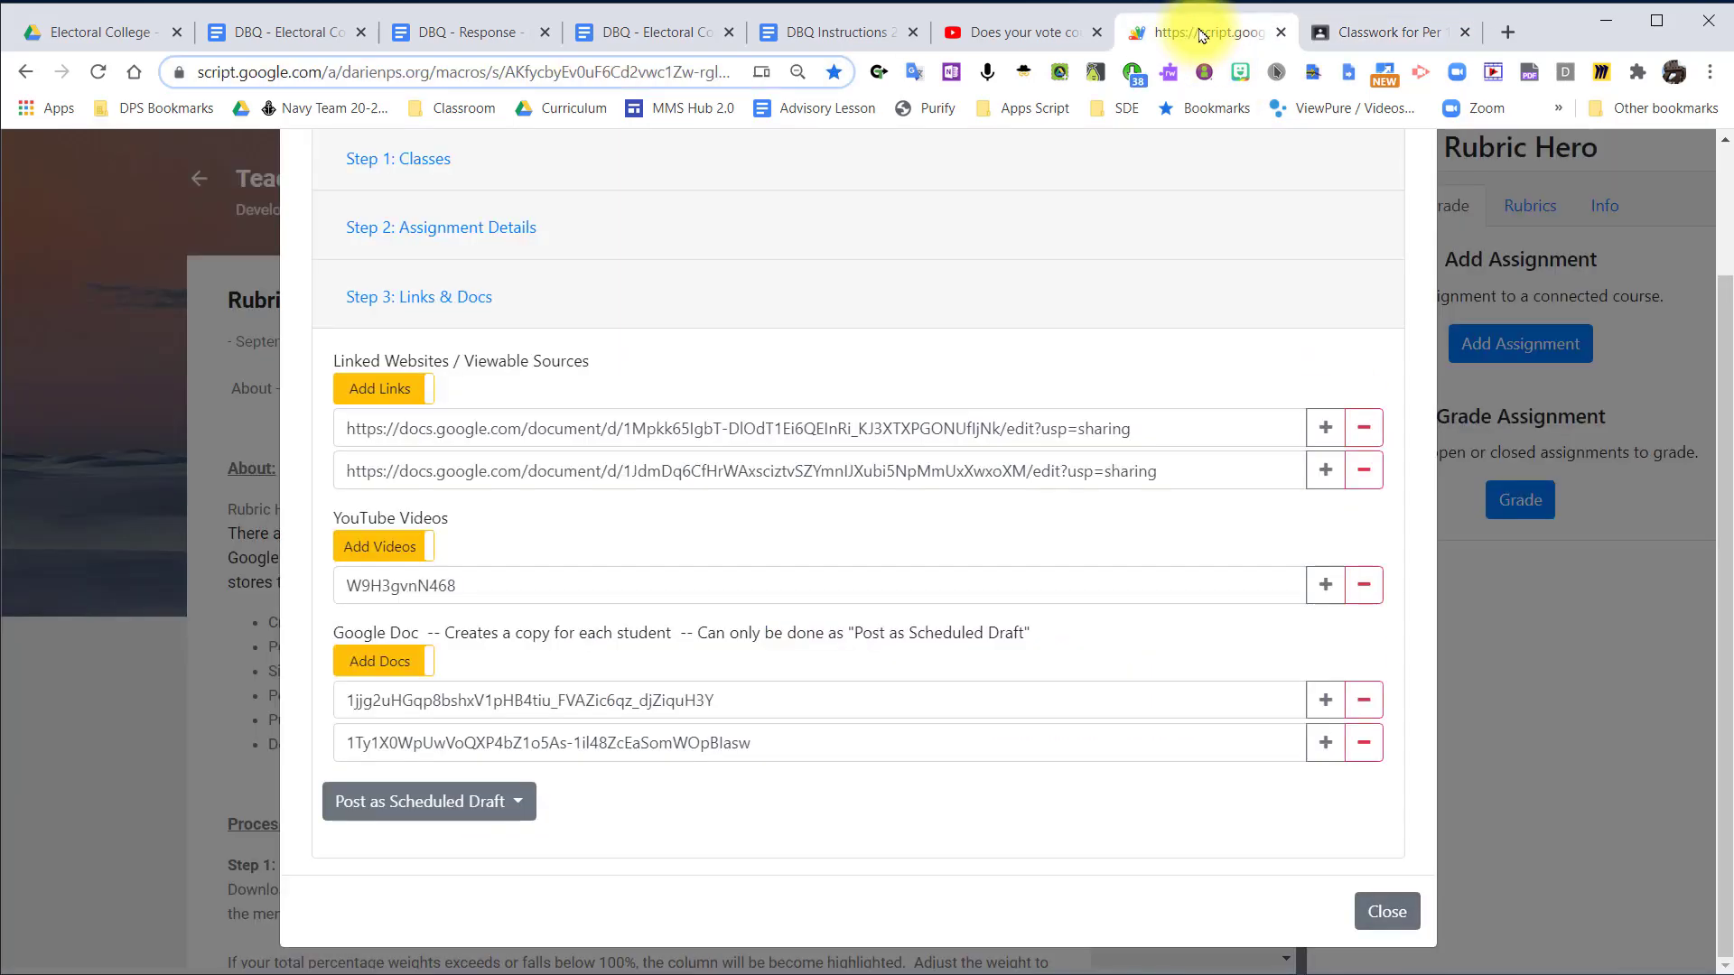
scroll(723, 244, up, 3)
click(437, 312)
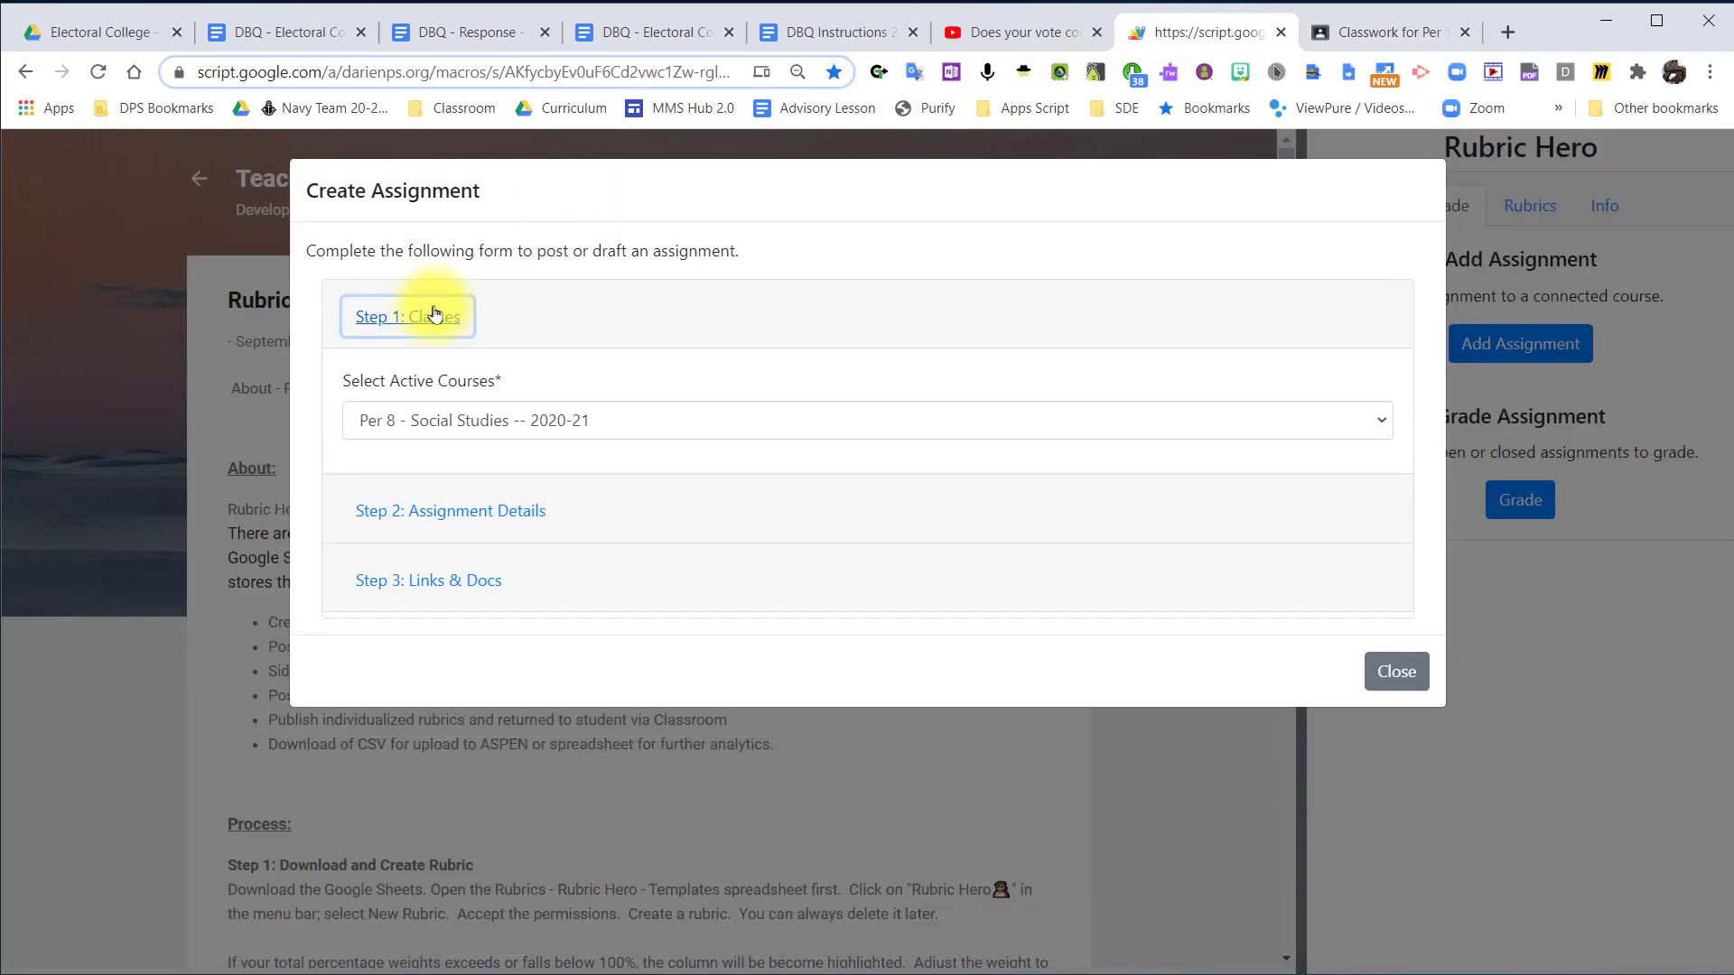
click(428, 318)
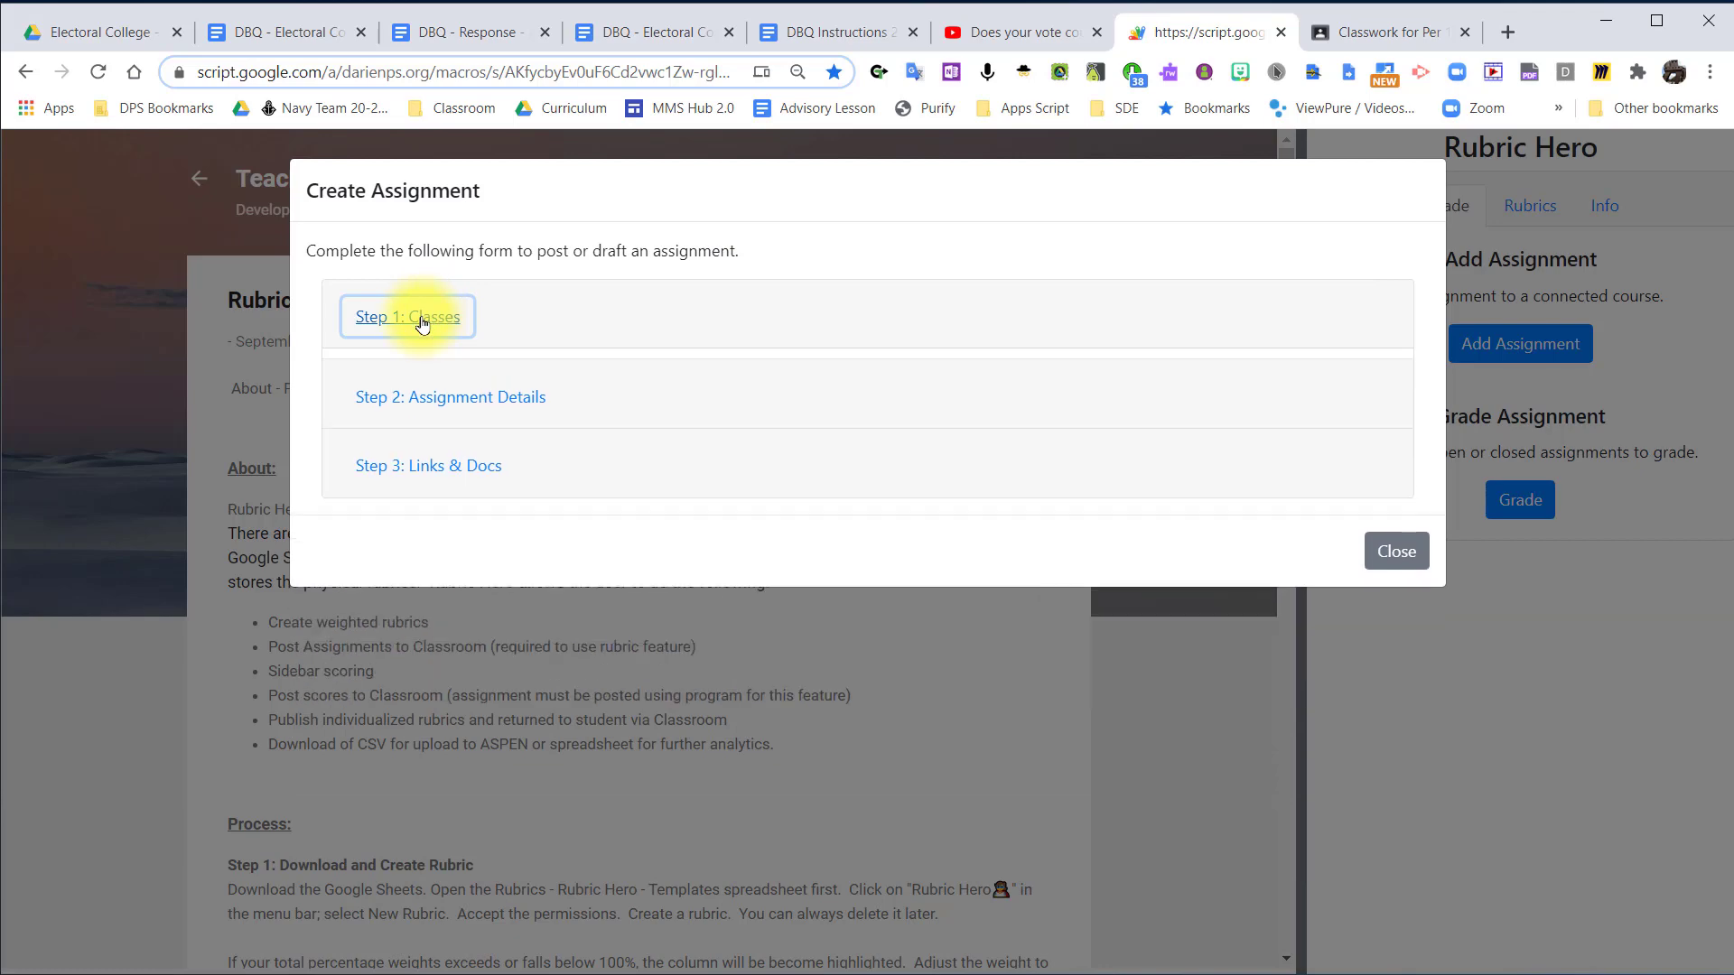
click(1391, 539)
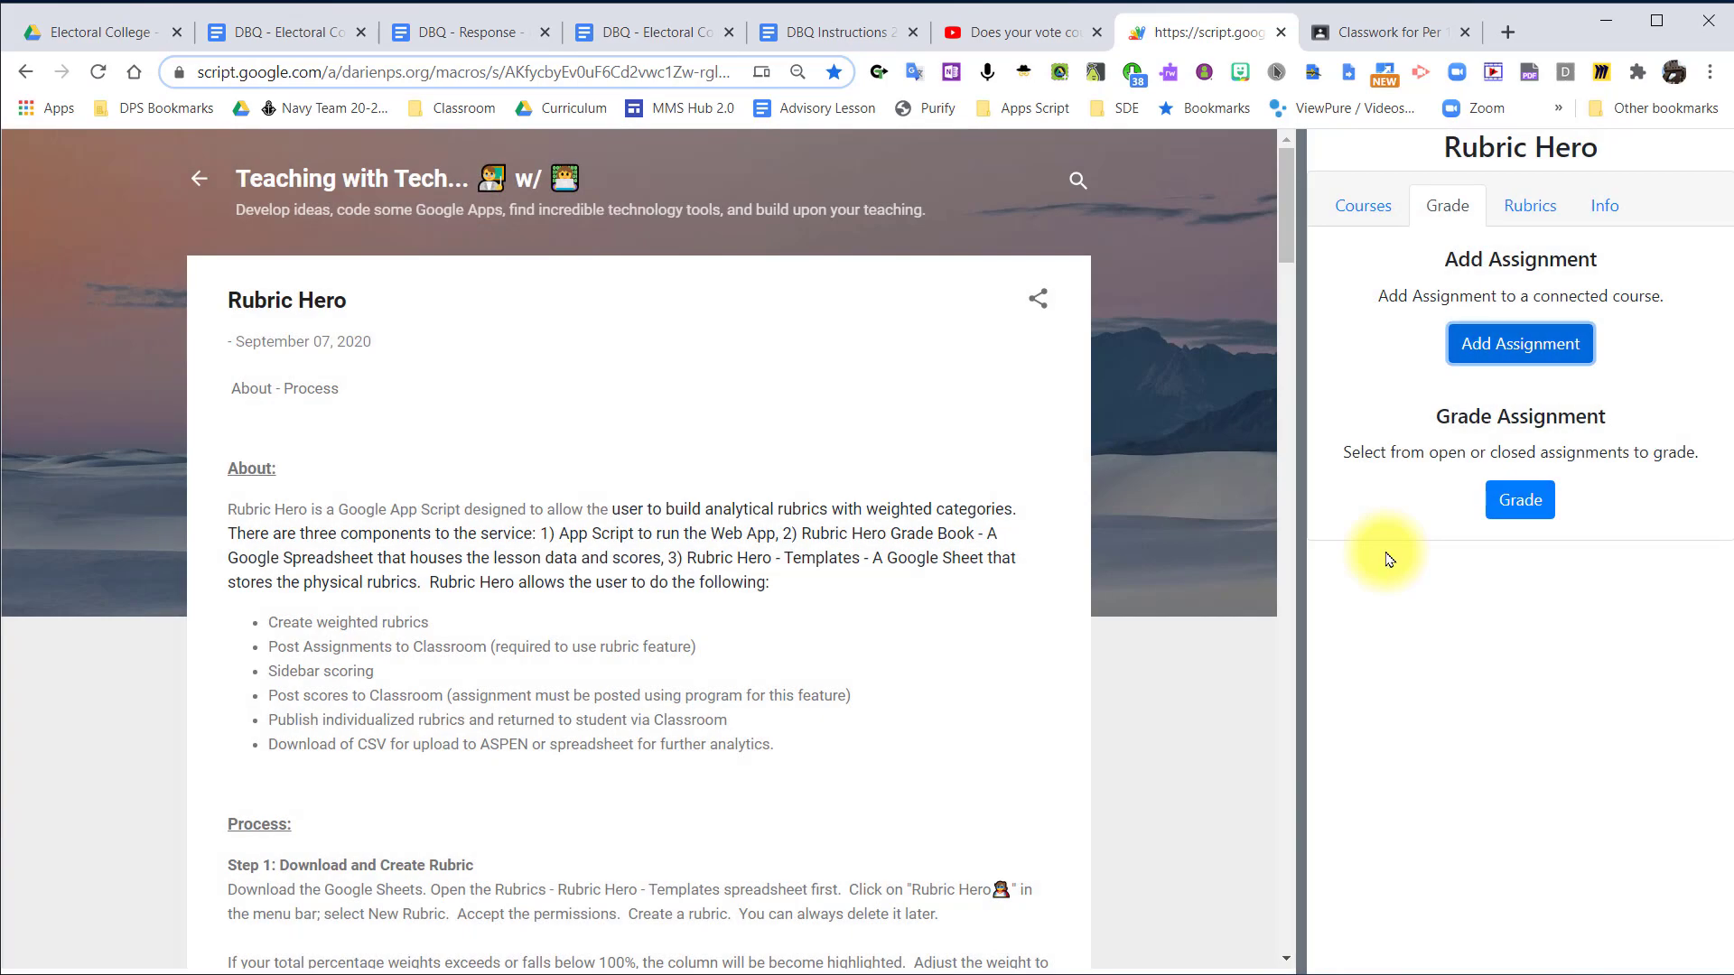
Open the assignment selector for grading and look through the listed assignments.
click(1526, 495)
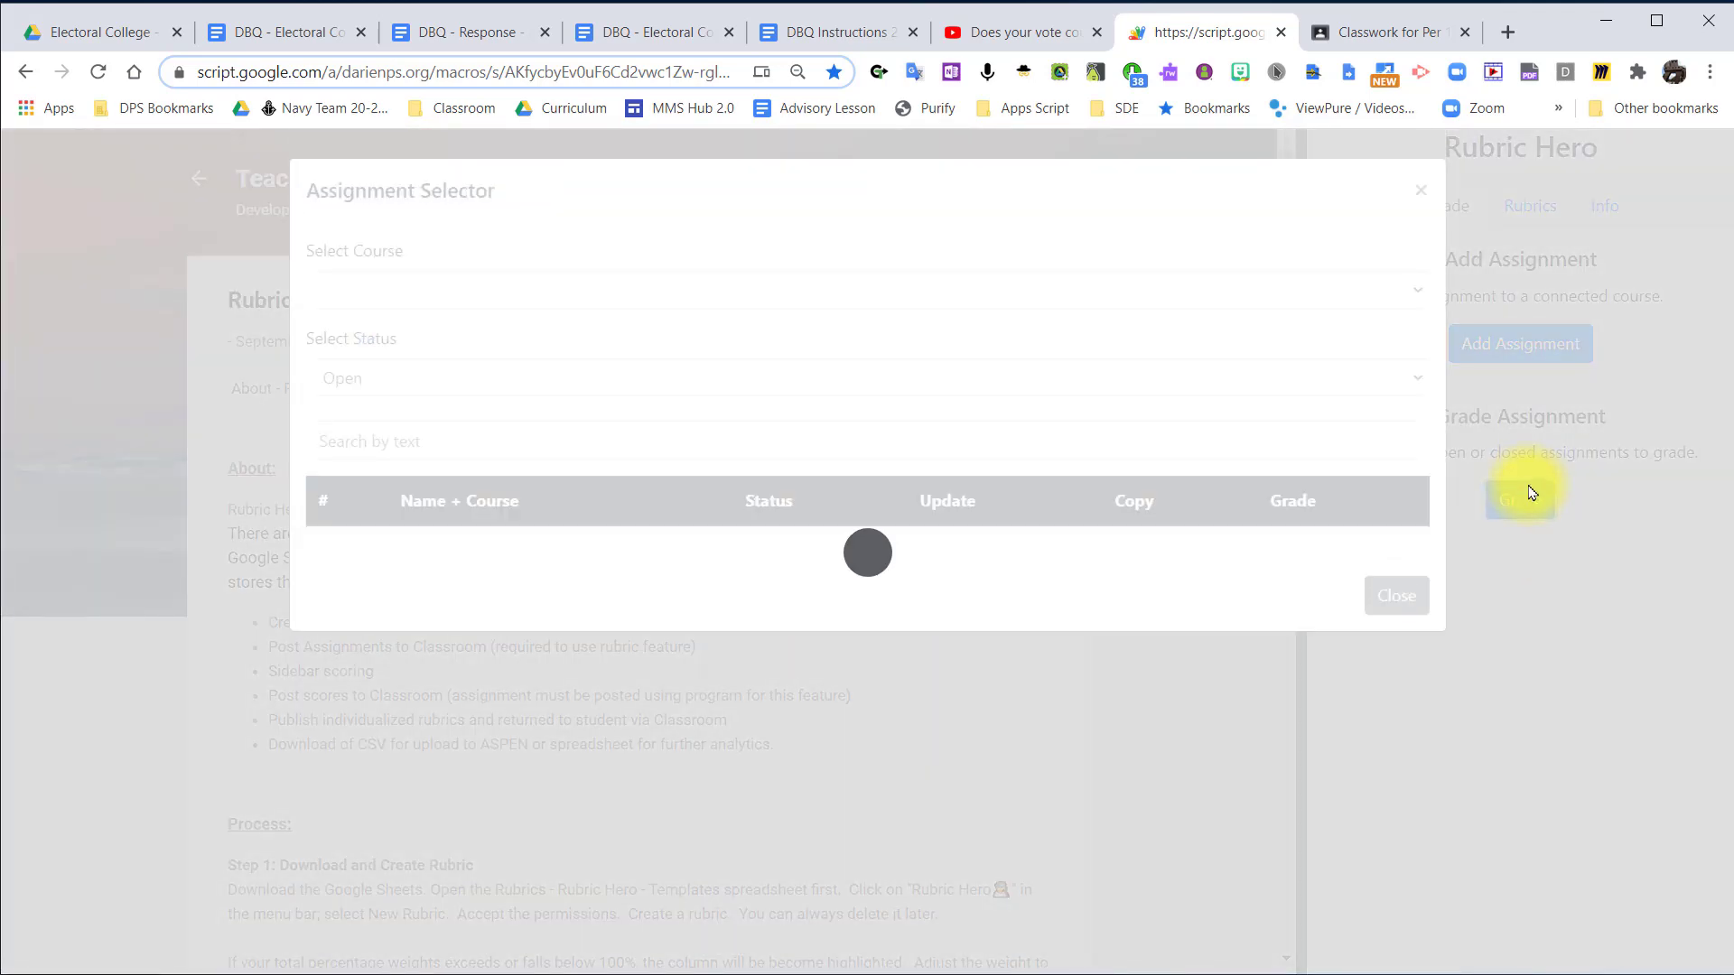
scroll(1528, 492, down, 2)
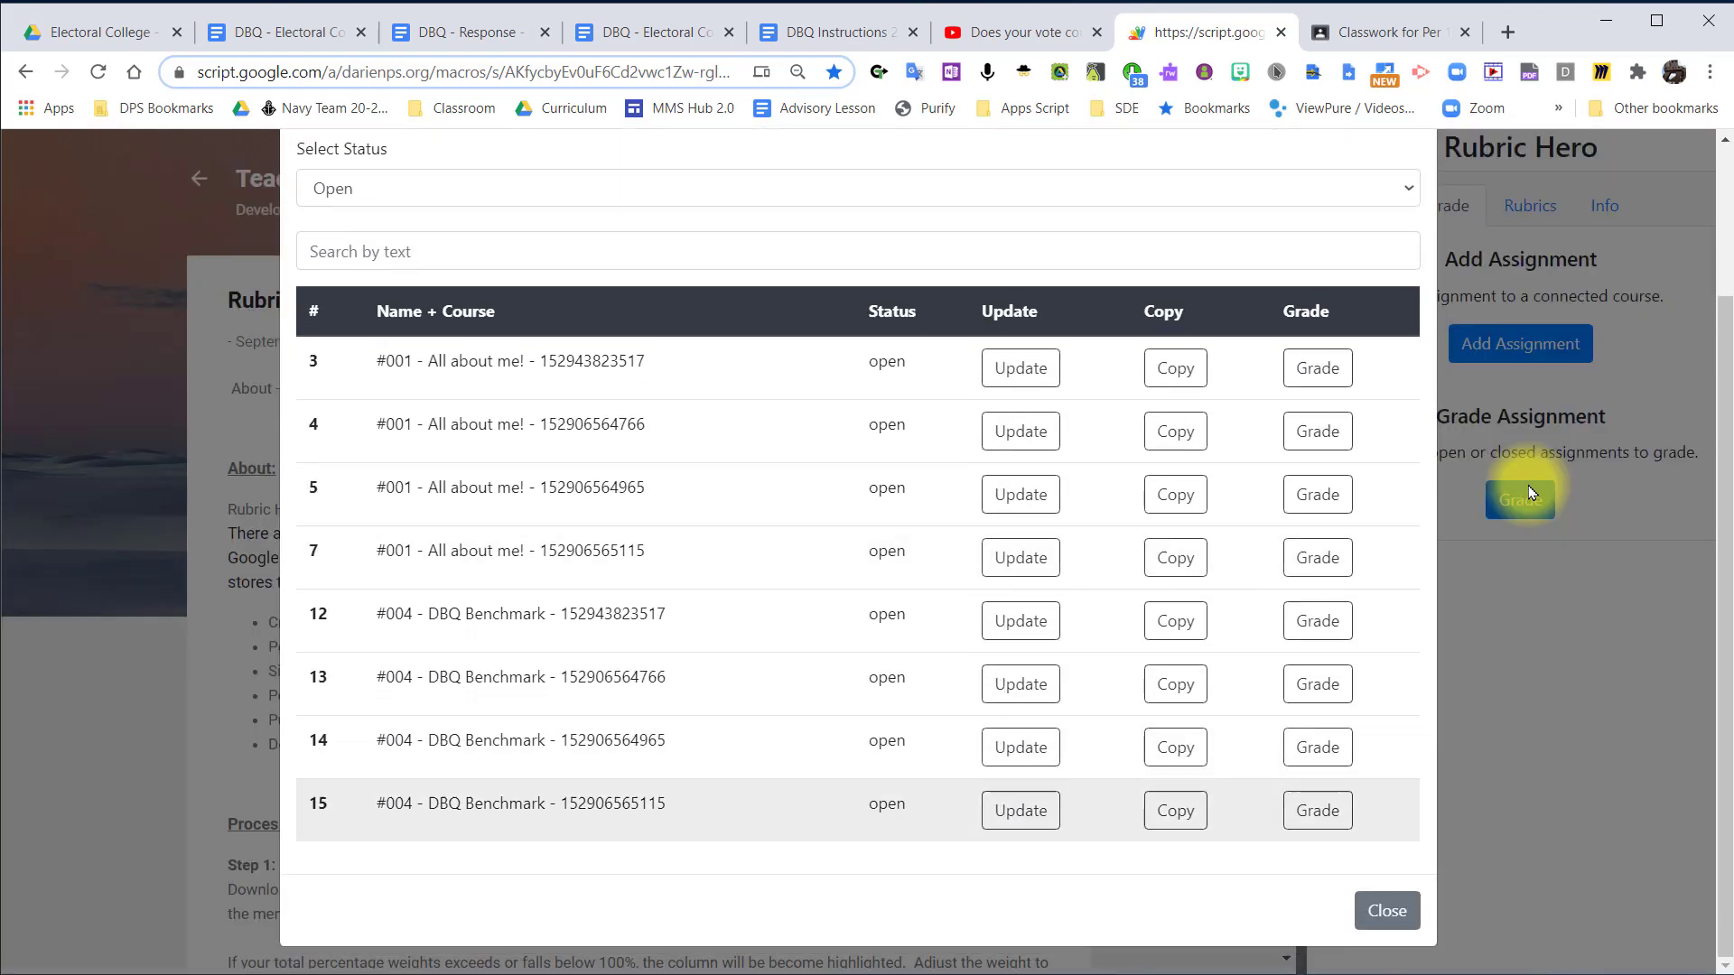
scroll(1528, 485, up, 2)
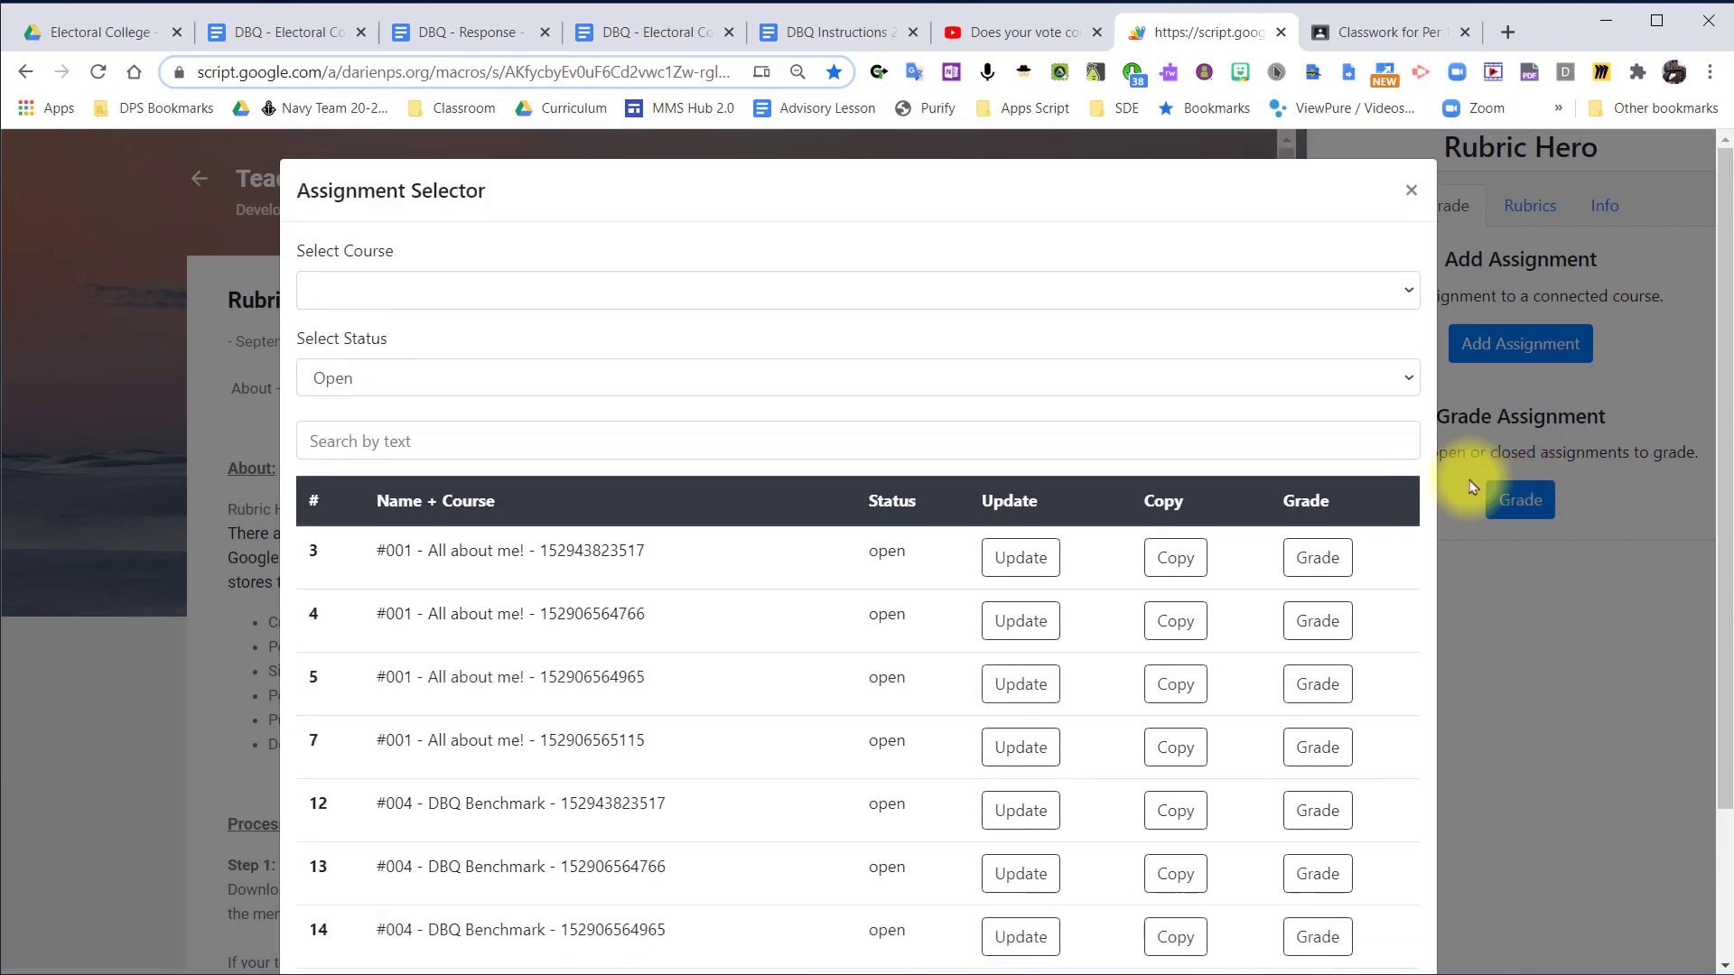
View the assignments with Closed status, and return the status filter to Open.
click(457, 379)
click(457, 432)
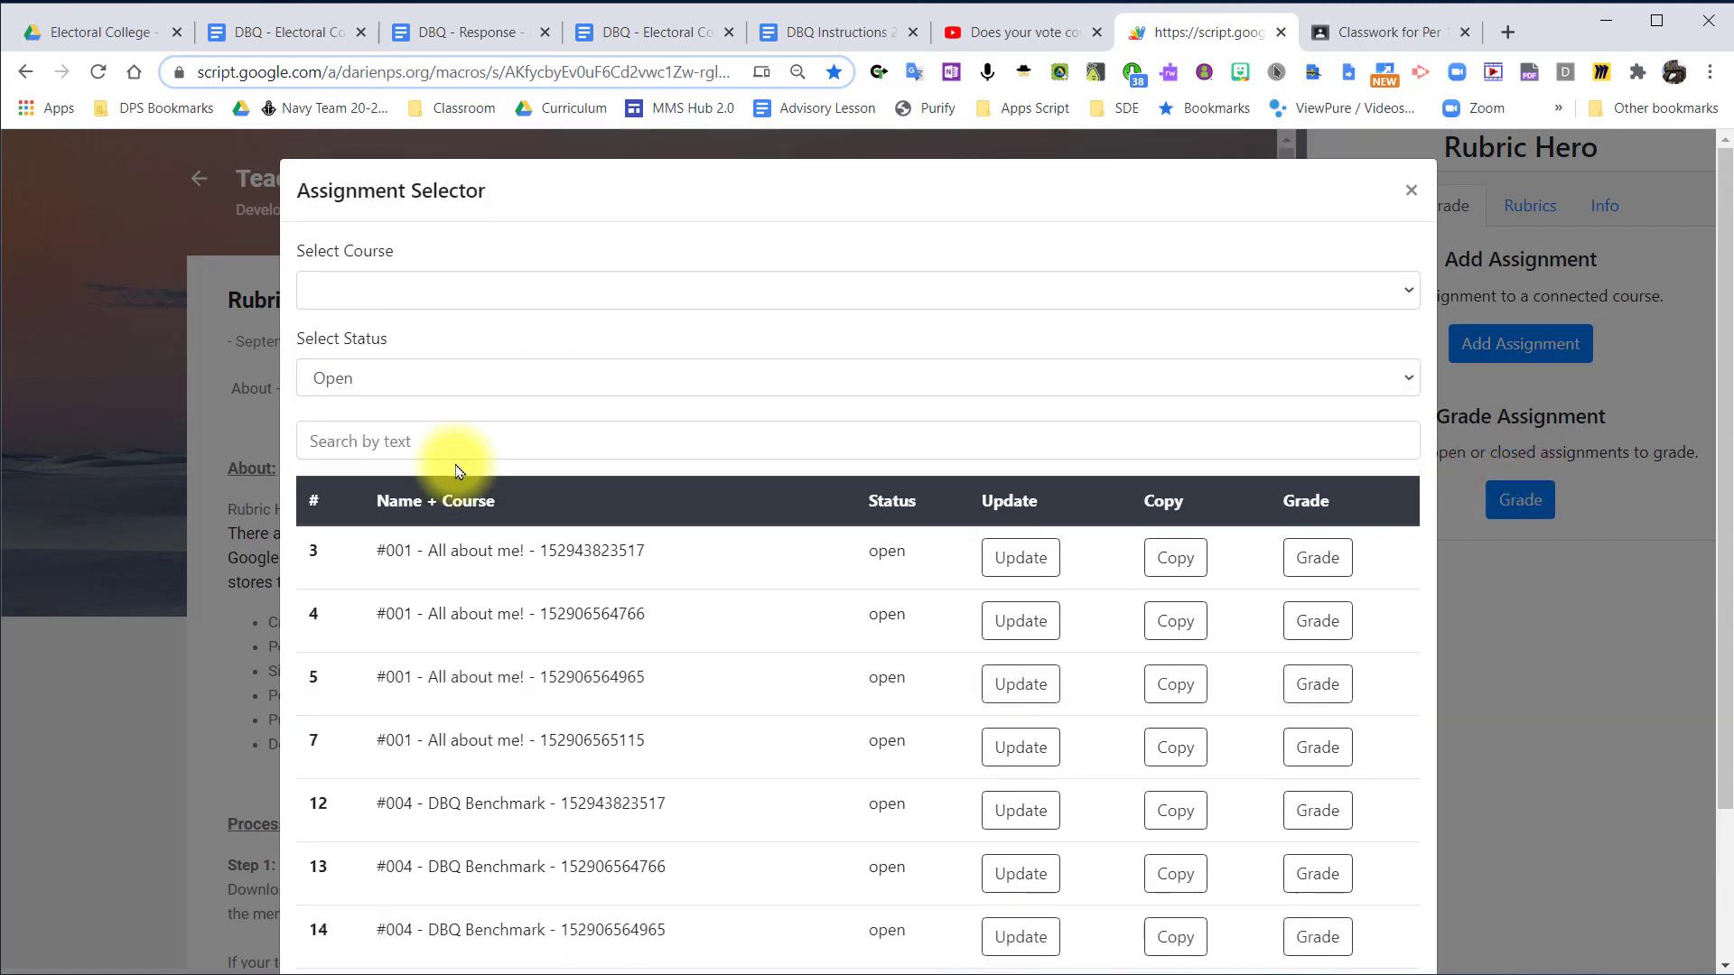
click(471, 386)
click(444, 447)
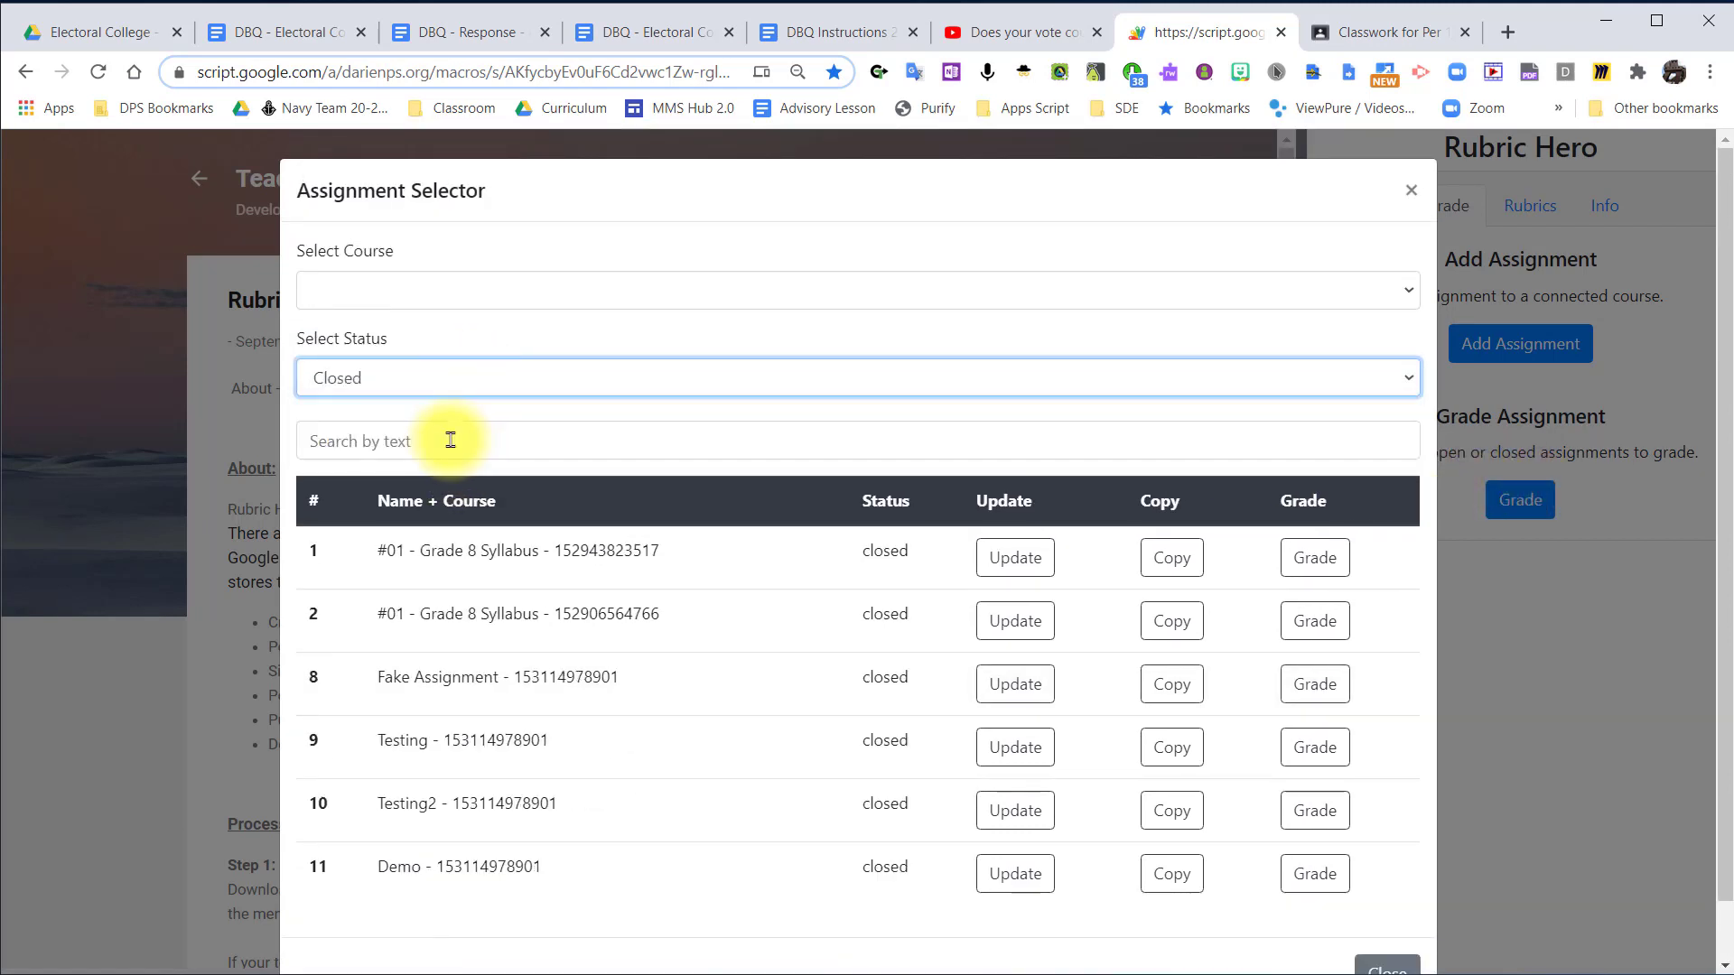
scroll(451, 443, down, 1)
scroll(677, 379, up, 1)
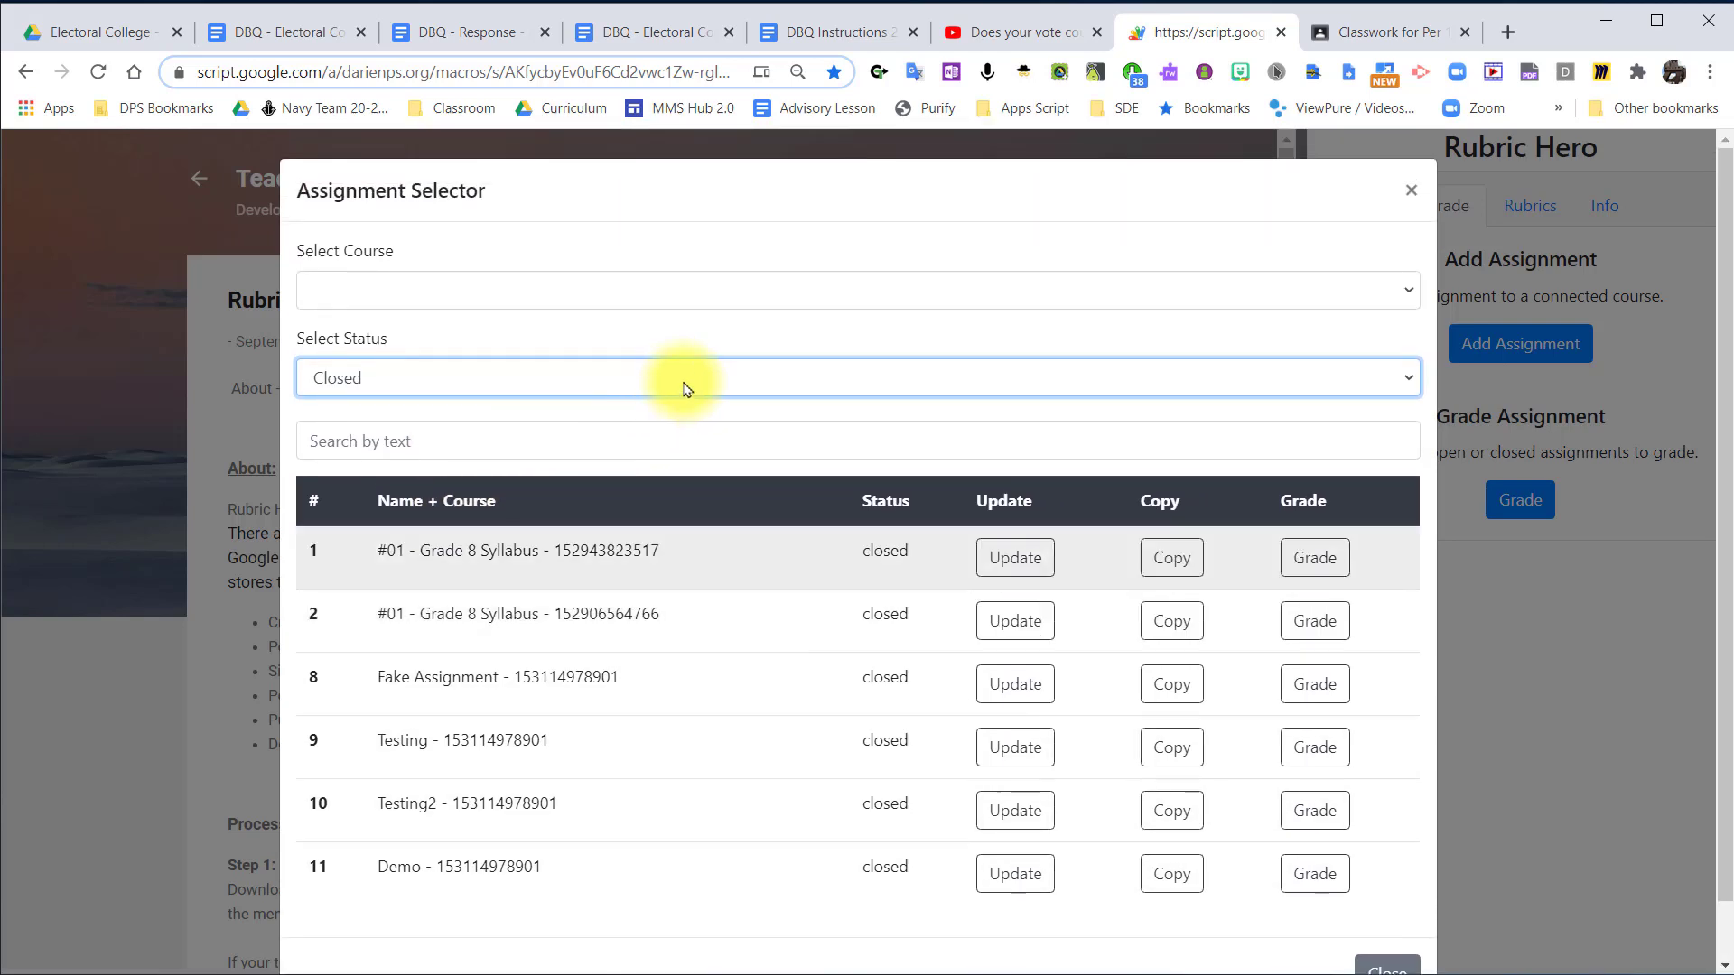
click(713, 381)
click(625, 422)
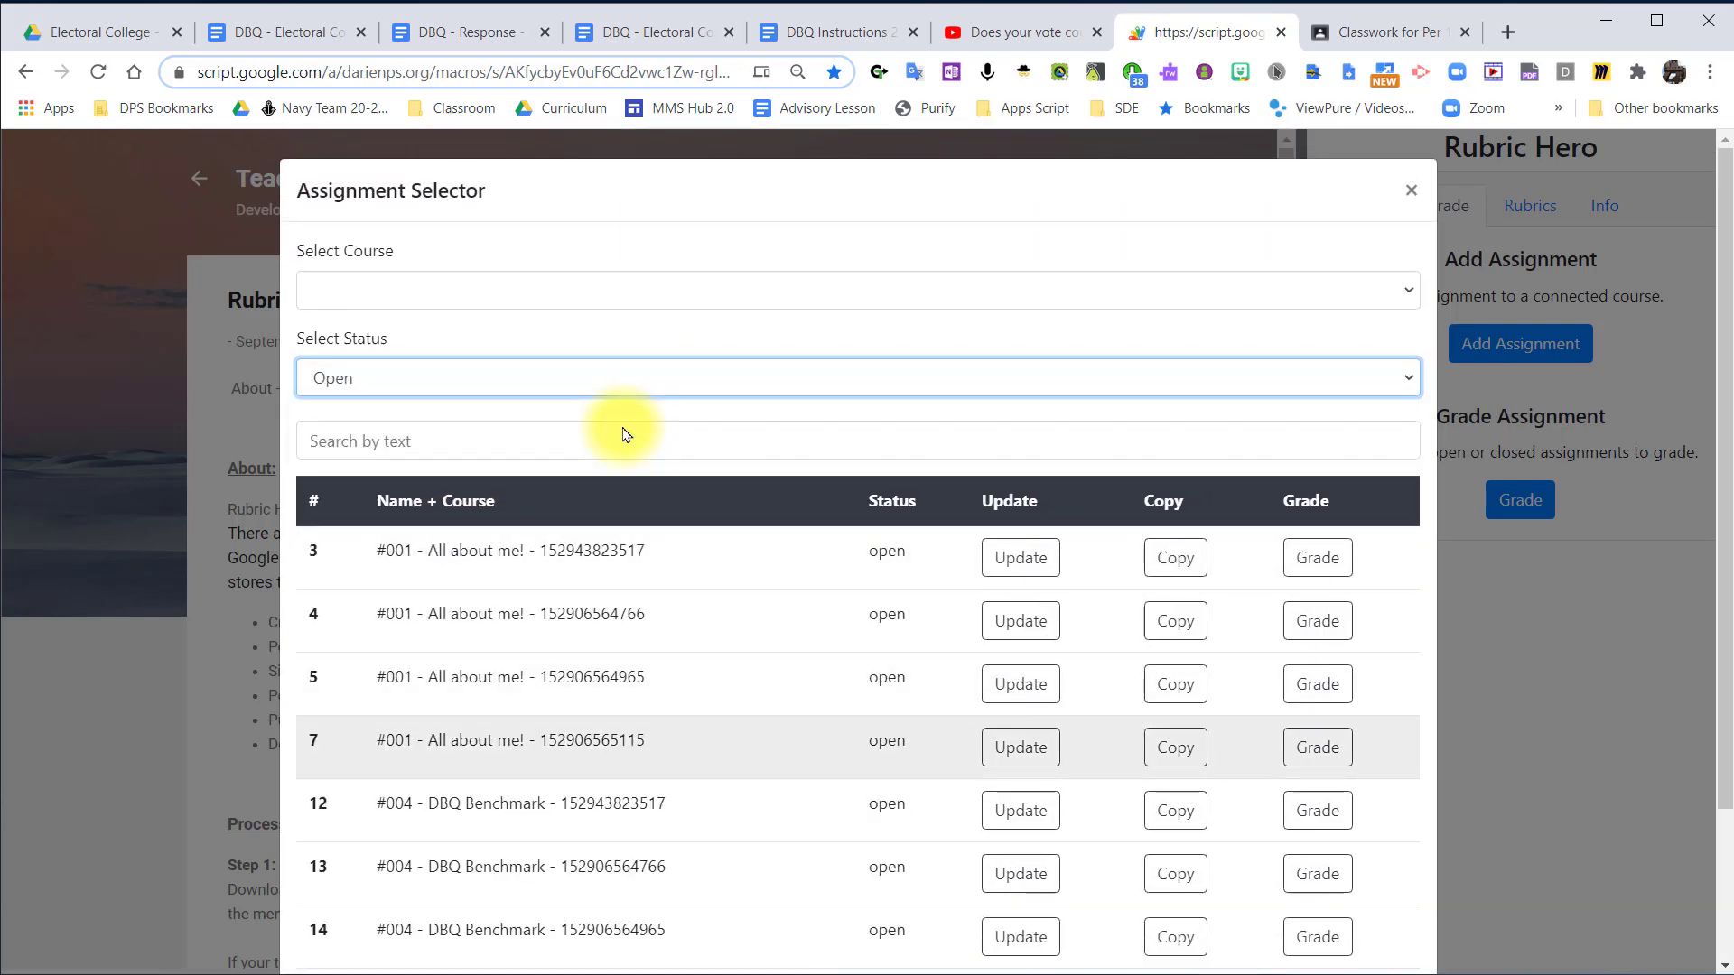
Filter the assignments by Per 2 - Social Studies - 2020-21 and open the details of #004 - DBQ Benchmark.
click(530, 285)
click(526, 343)
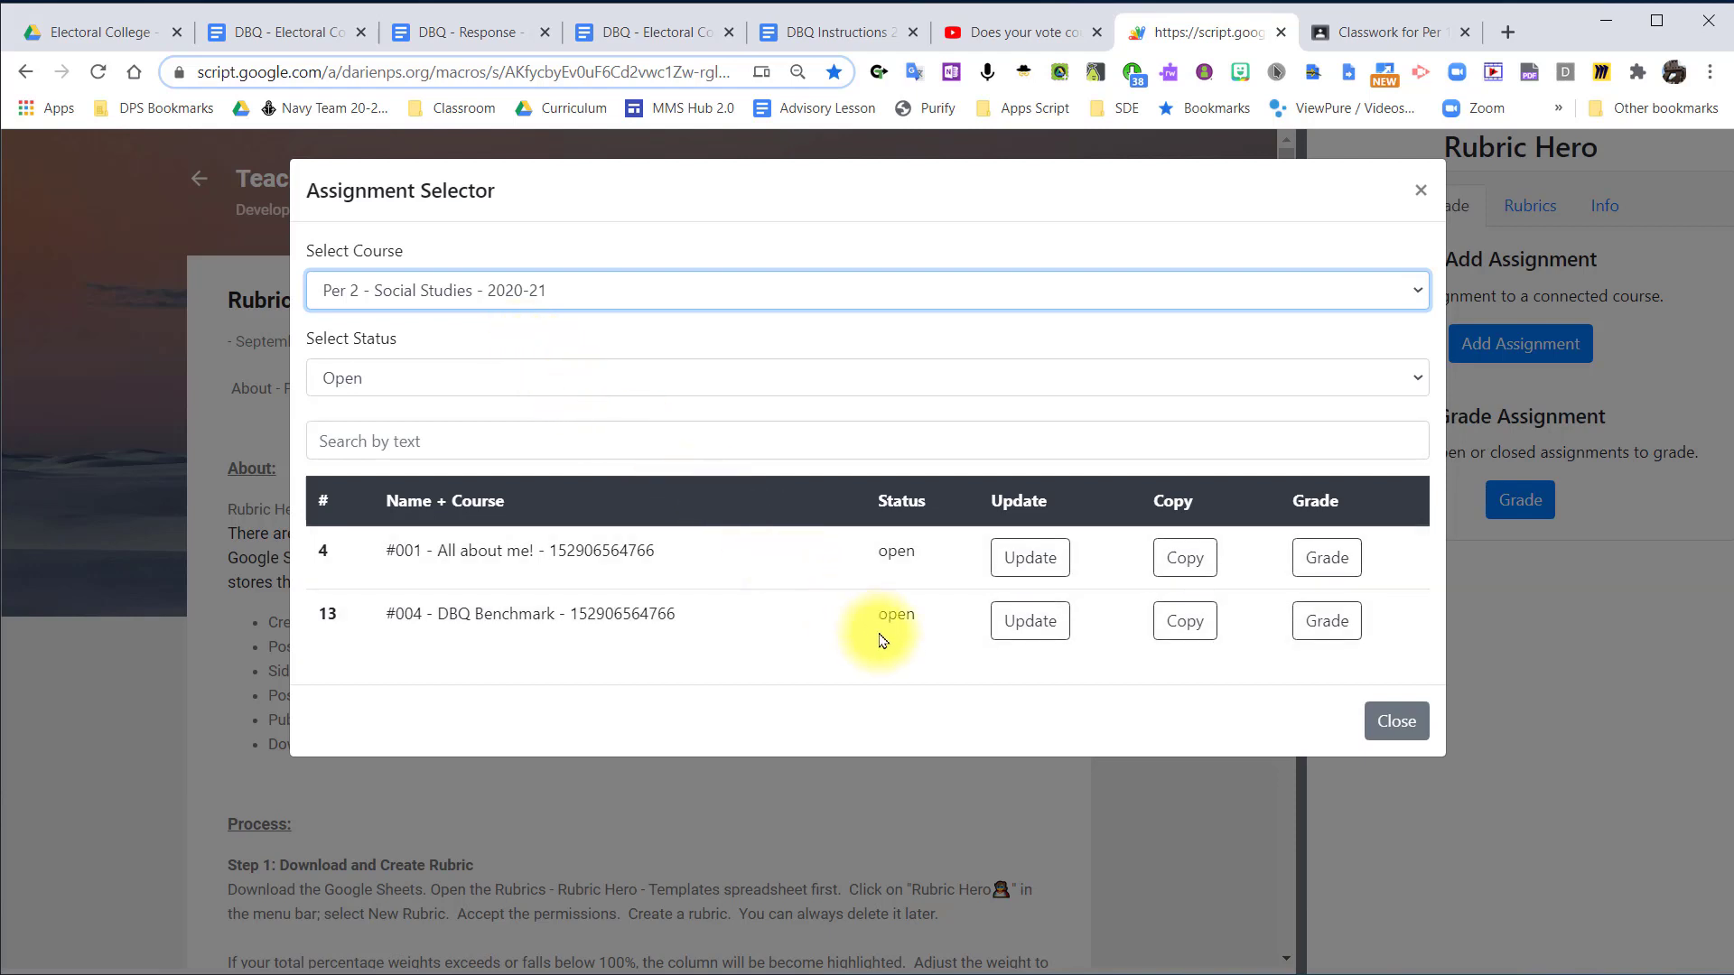
click(1039, 632)
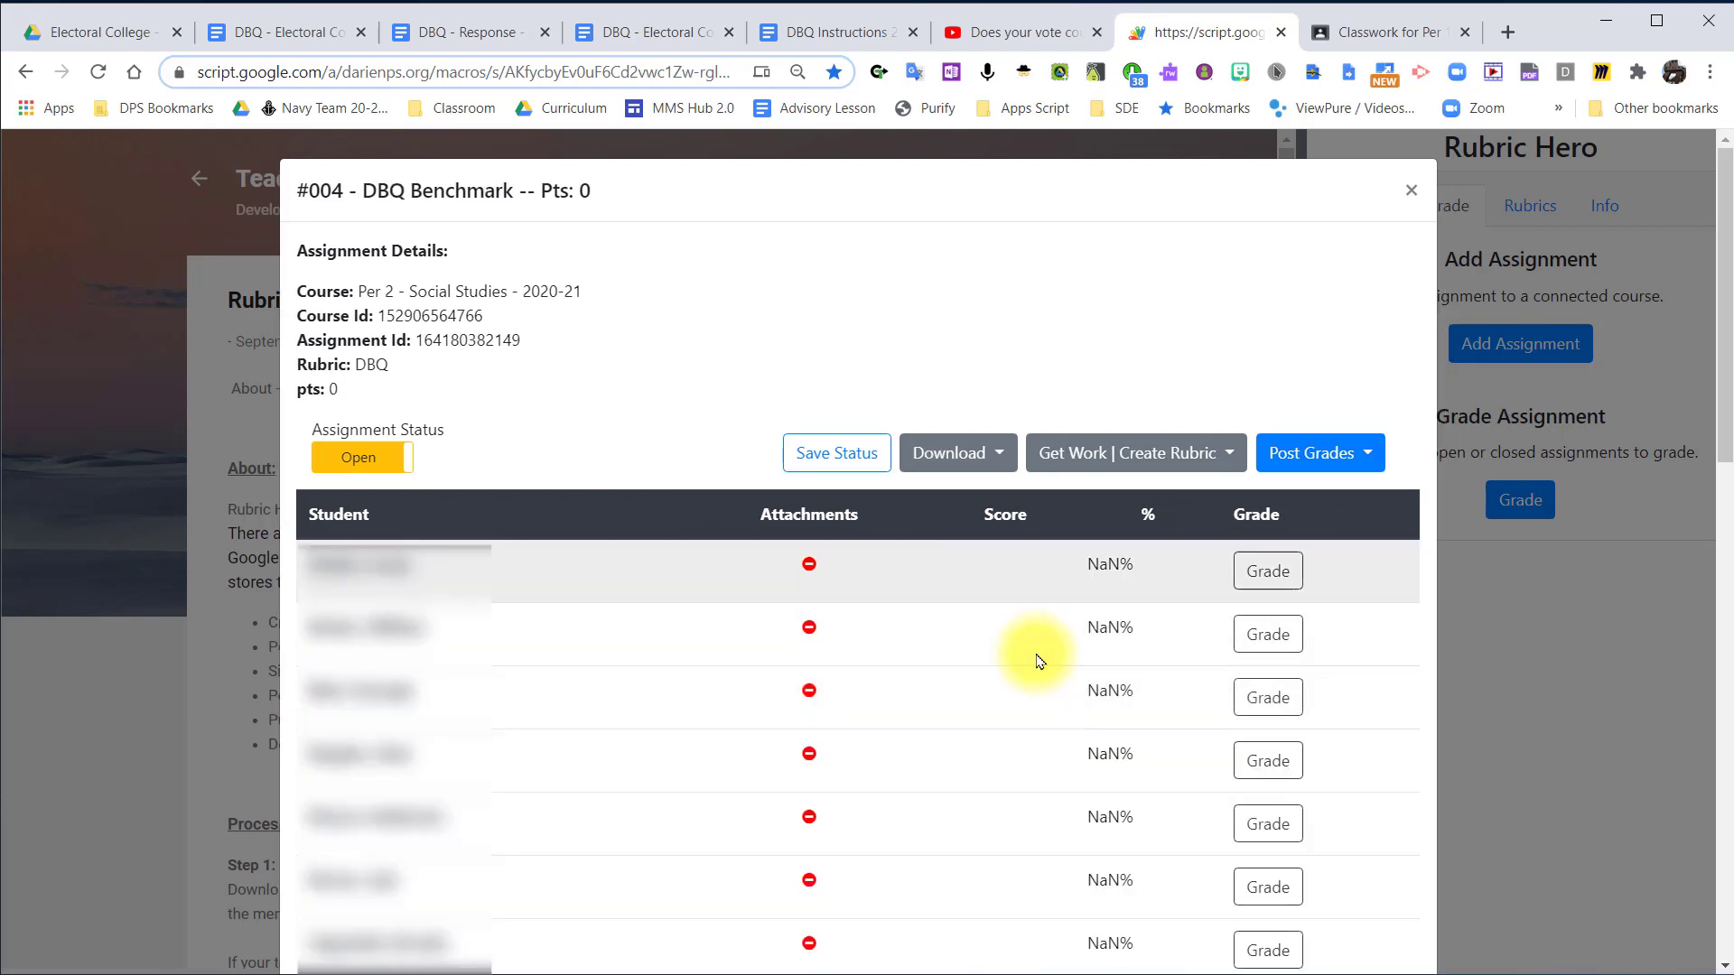
Examine the student roster of #004 - DBQ Benchmark, including the attachments, scores and percentages.
scroll(982, 647, down, 10)
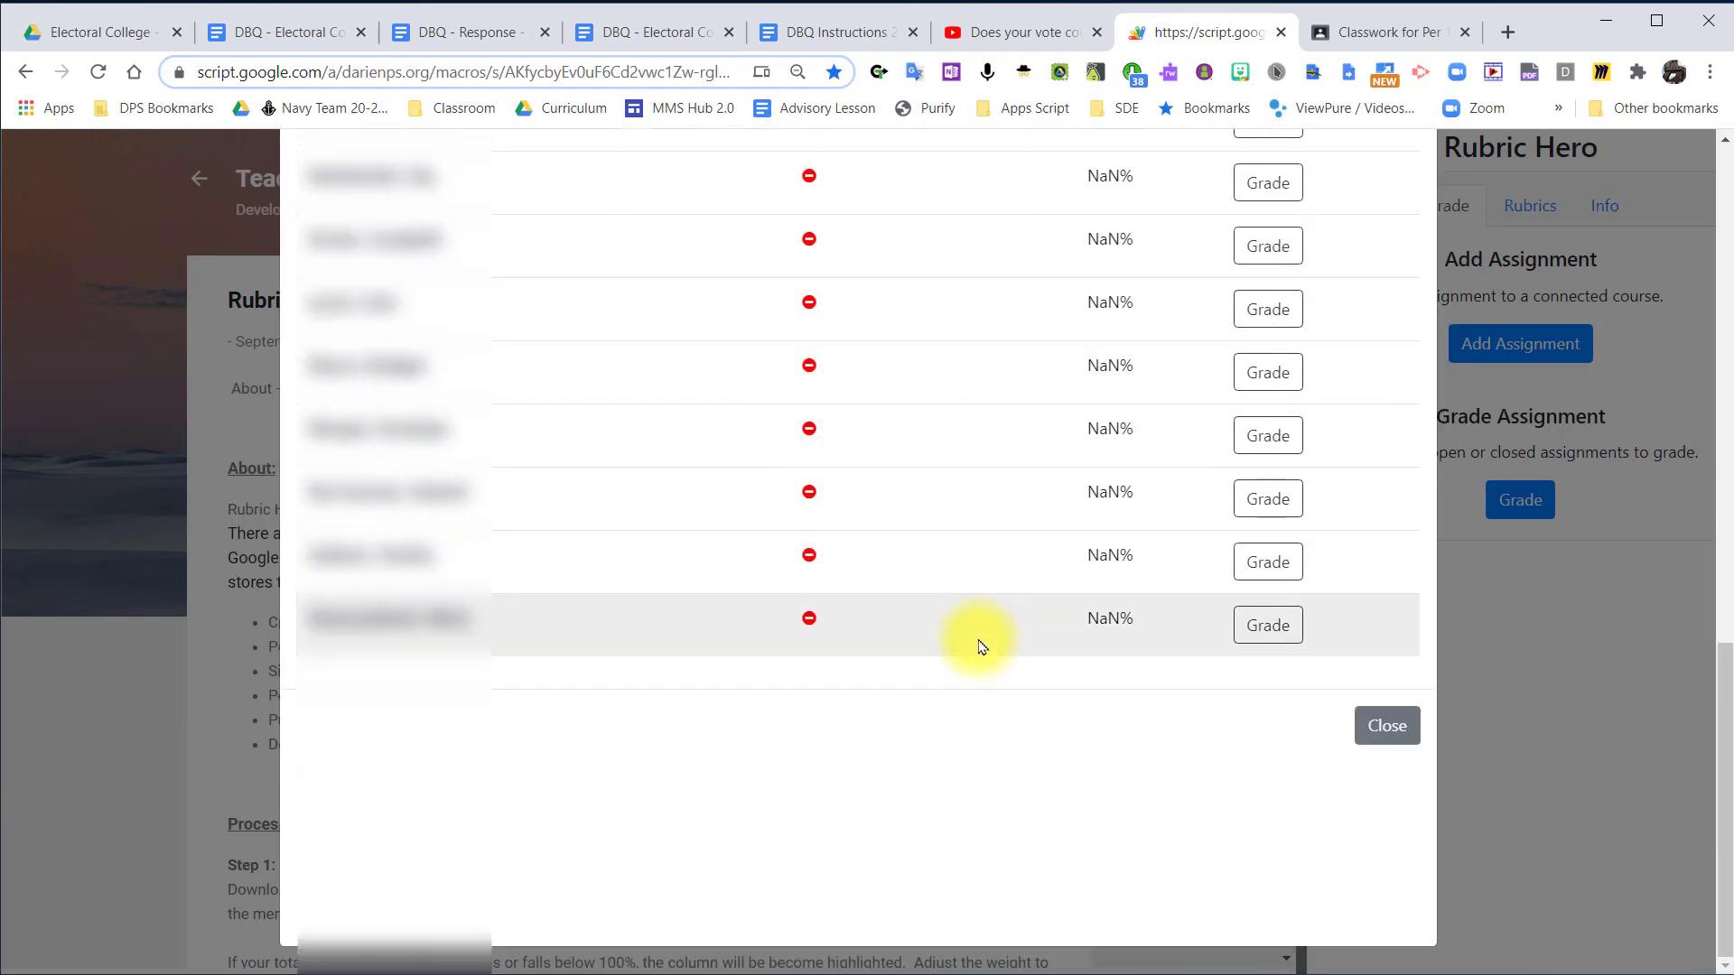
scroll(983, 647, up, 10)
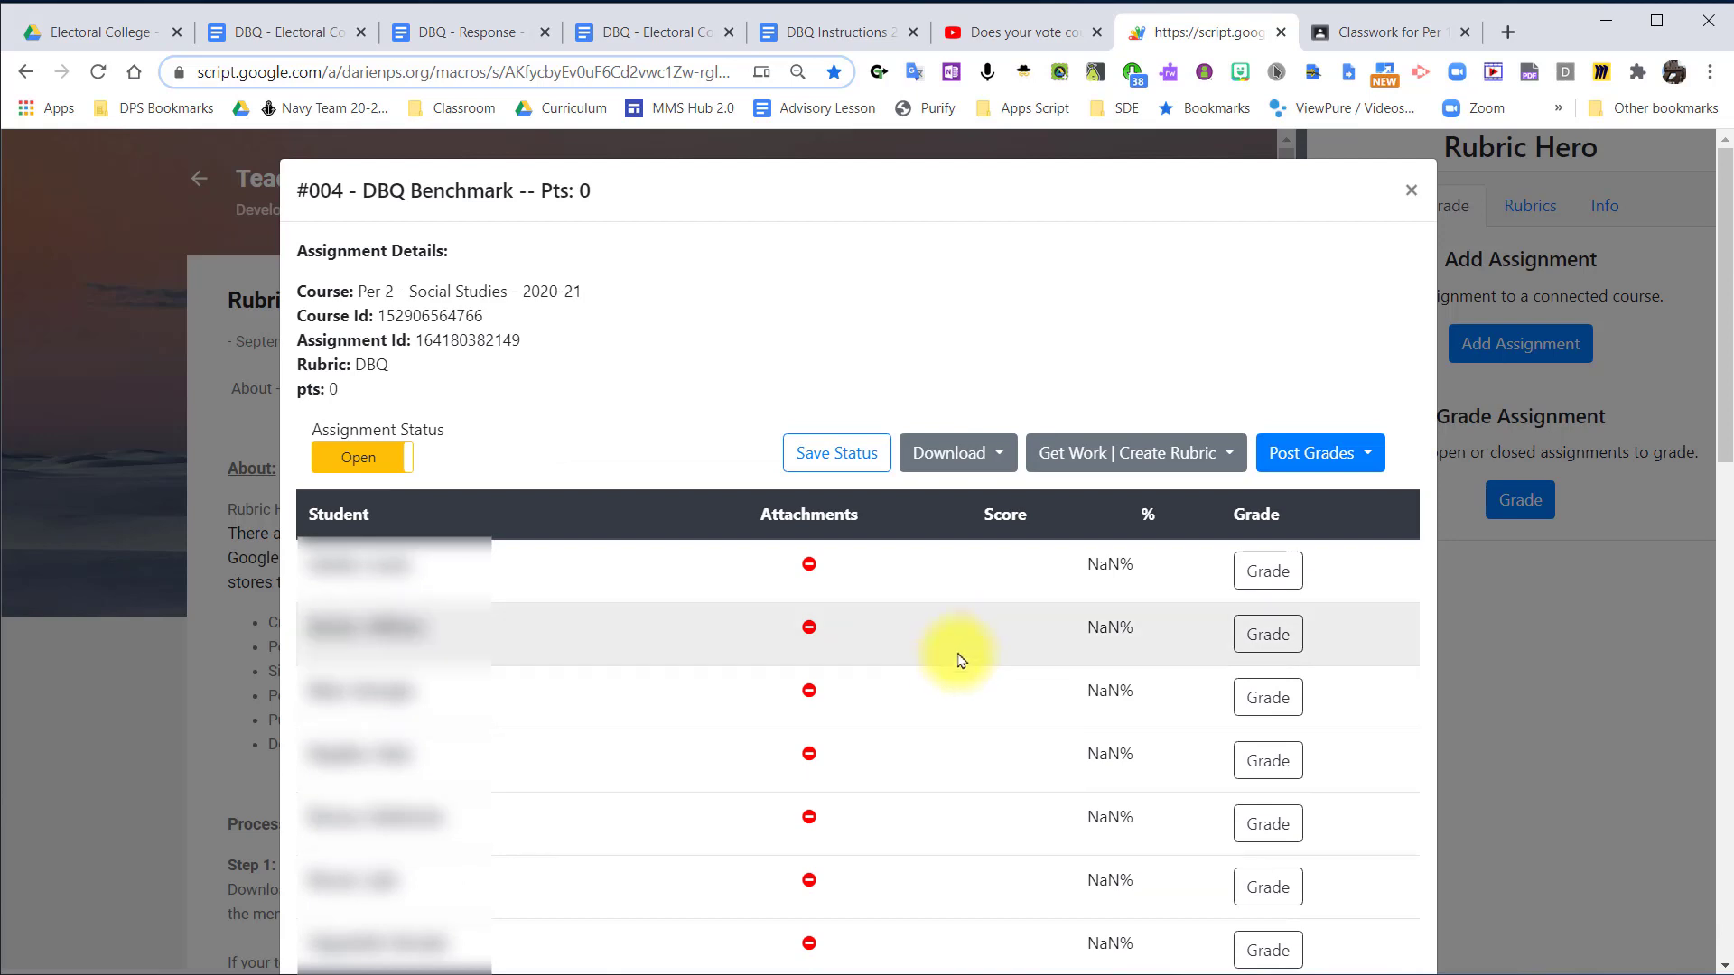
scroll(836, 741, down, 5)
scroll(832, 735, down, 5)
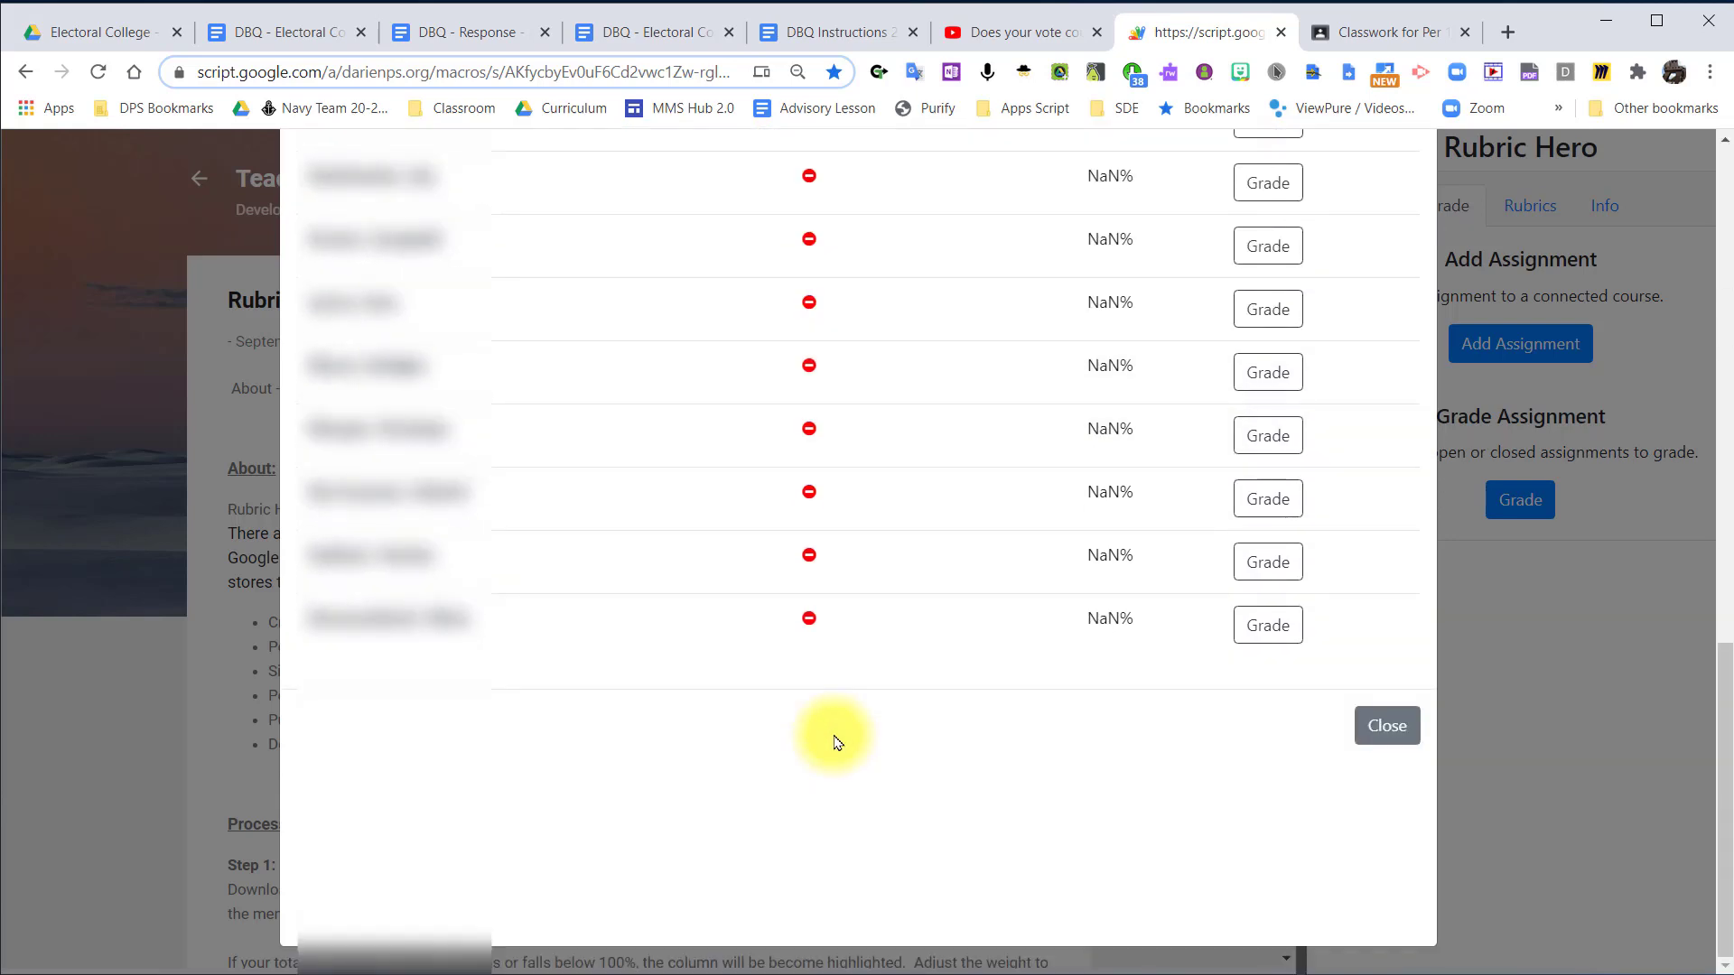
scroll(831, 728, up, 10)
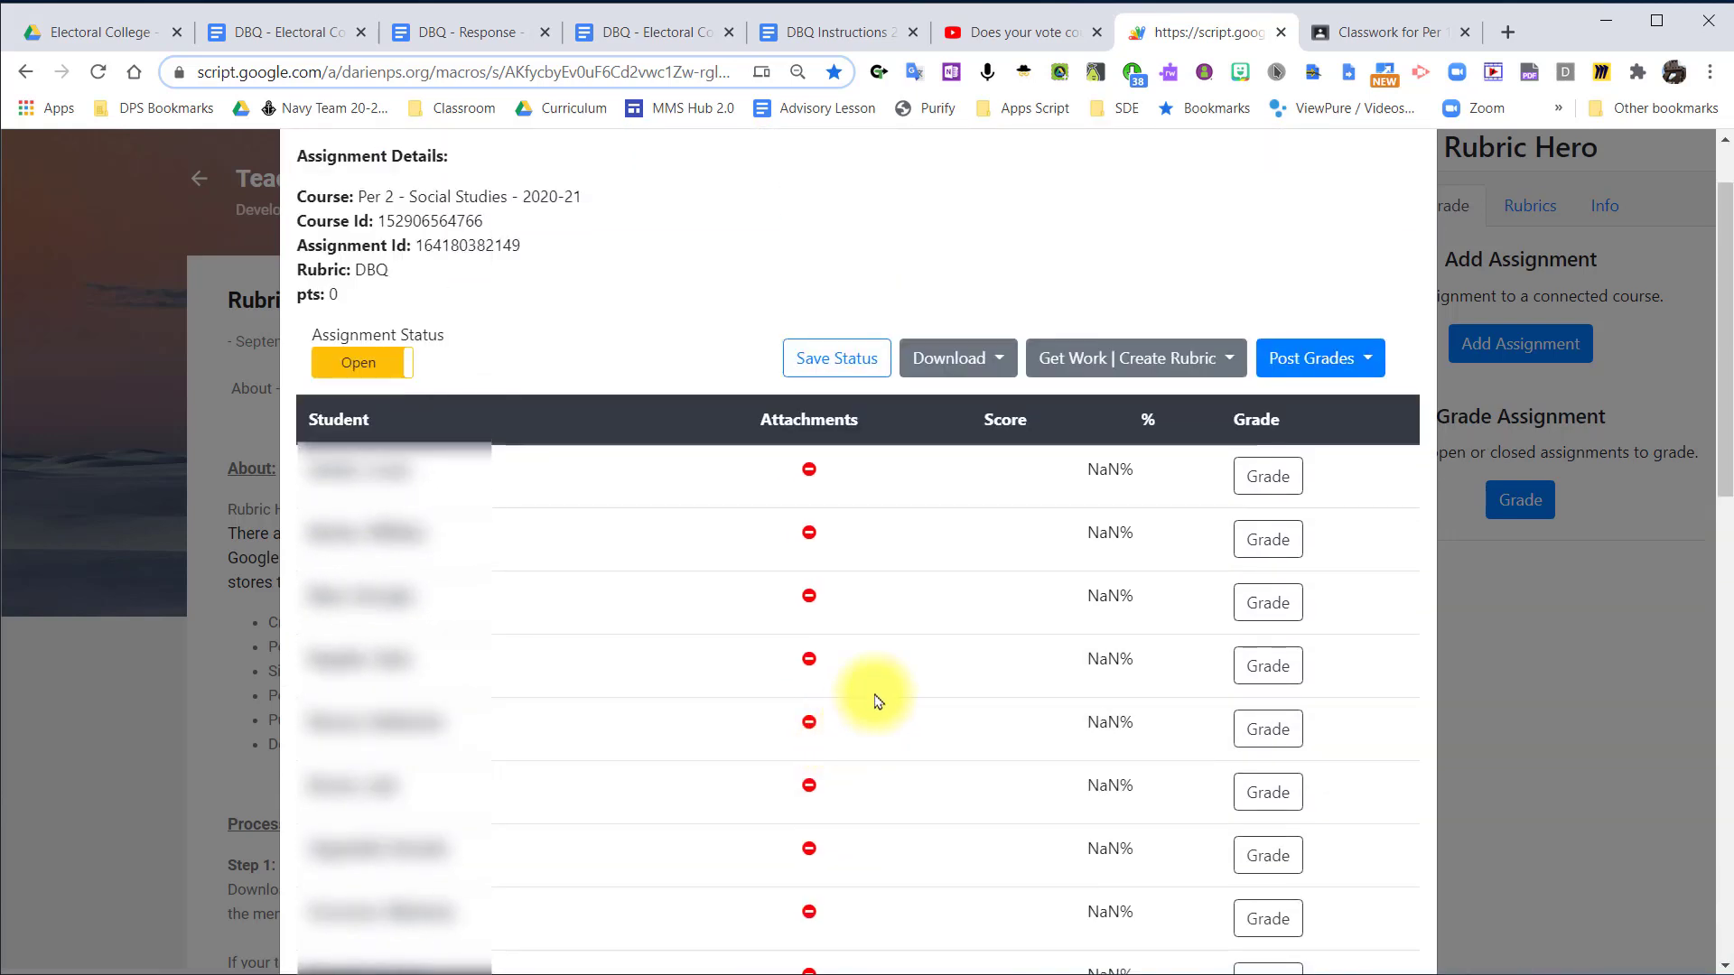
Get the student submissions for the Per 2 #004 - DBQ Benchmark assignment.
click(1203, 356)
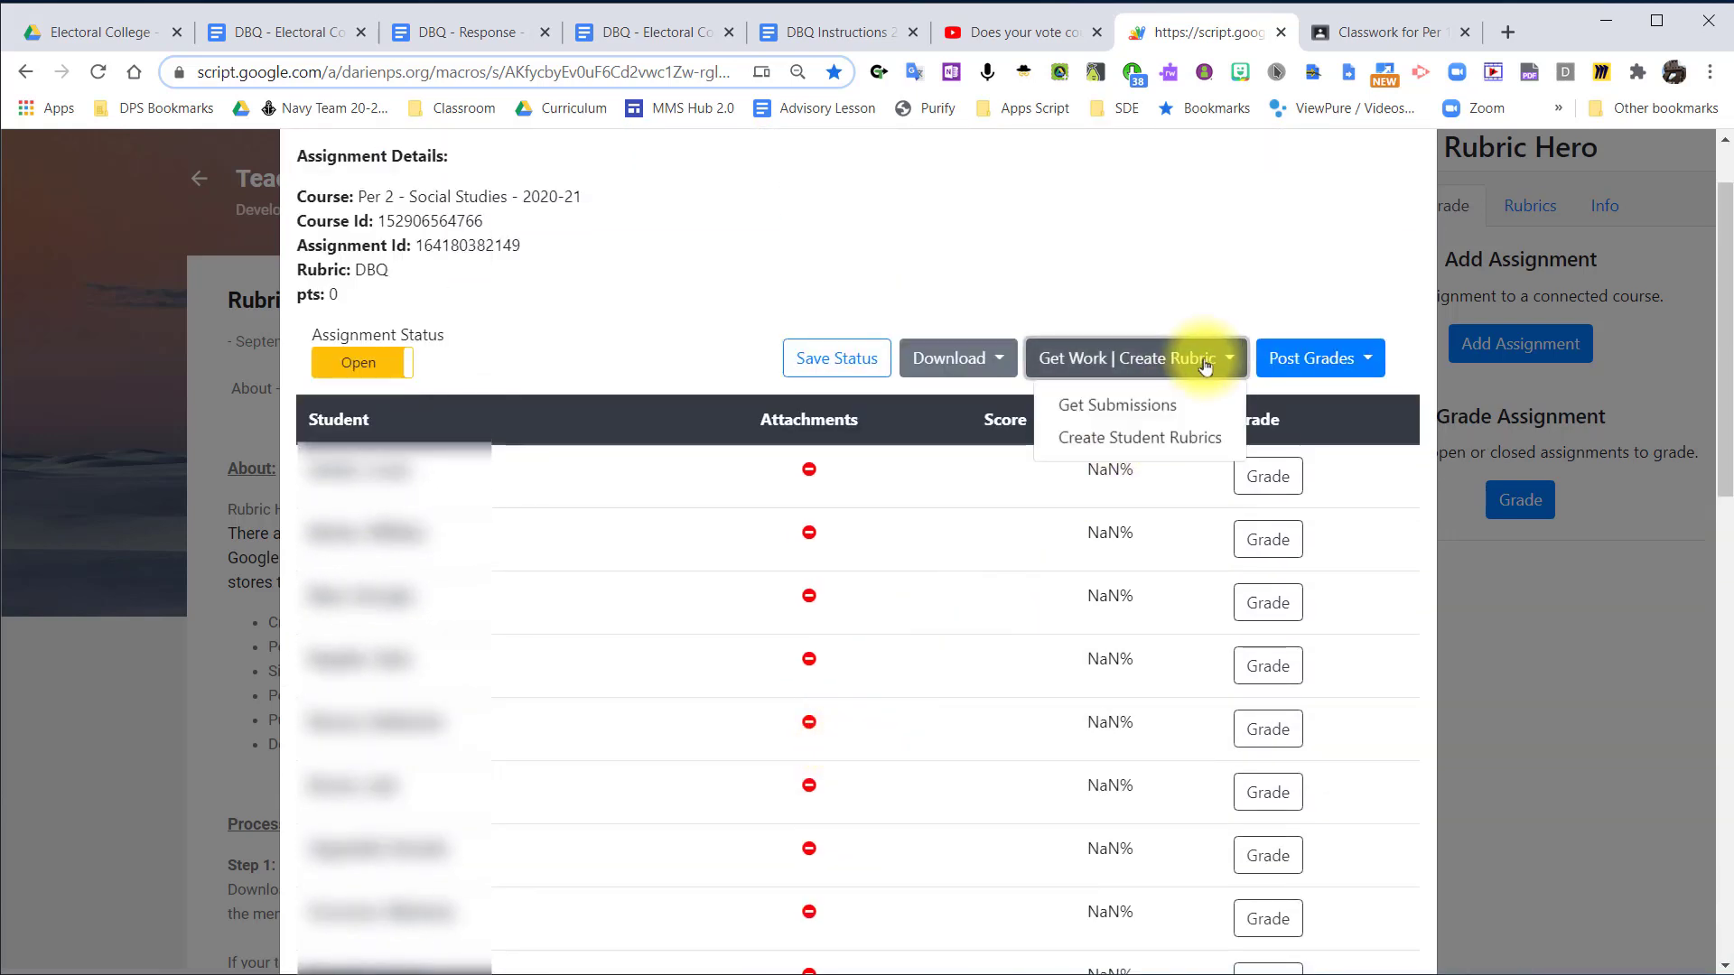
click(1127, 411)
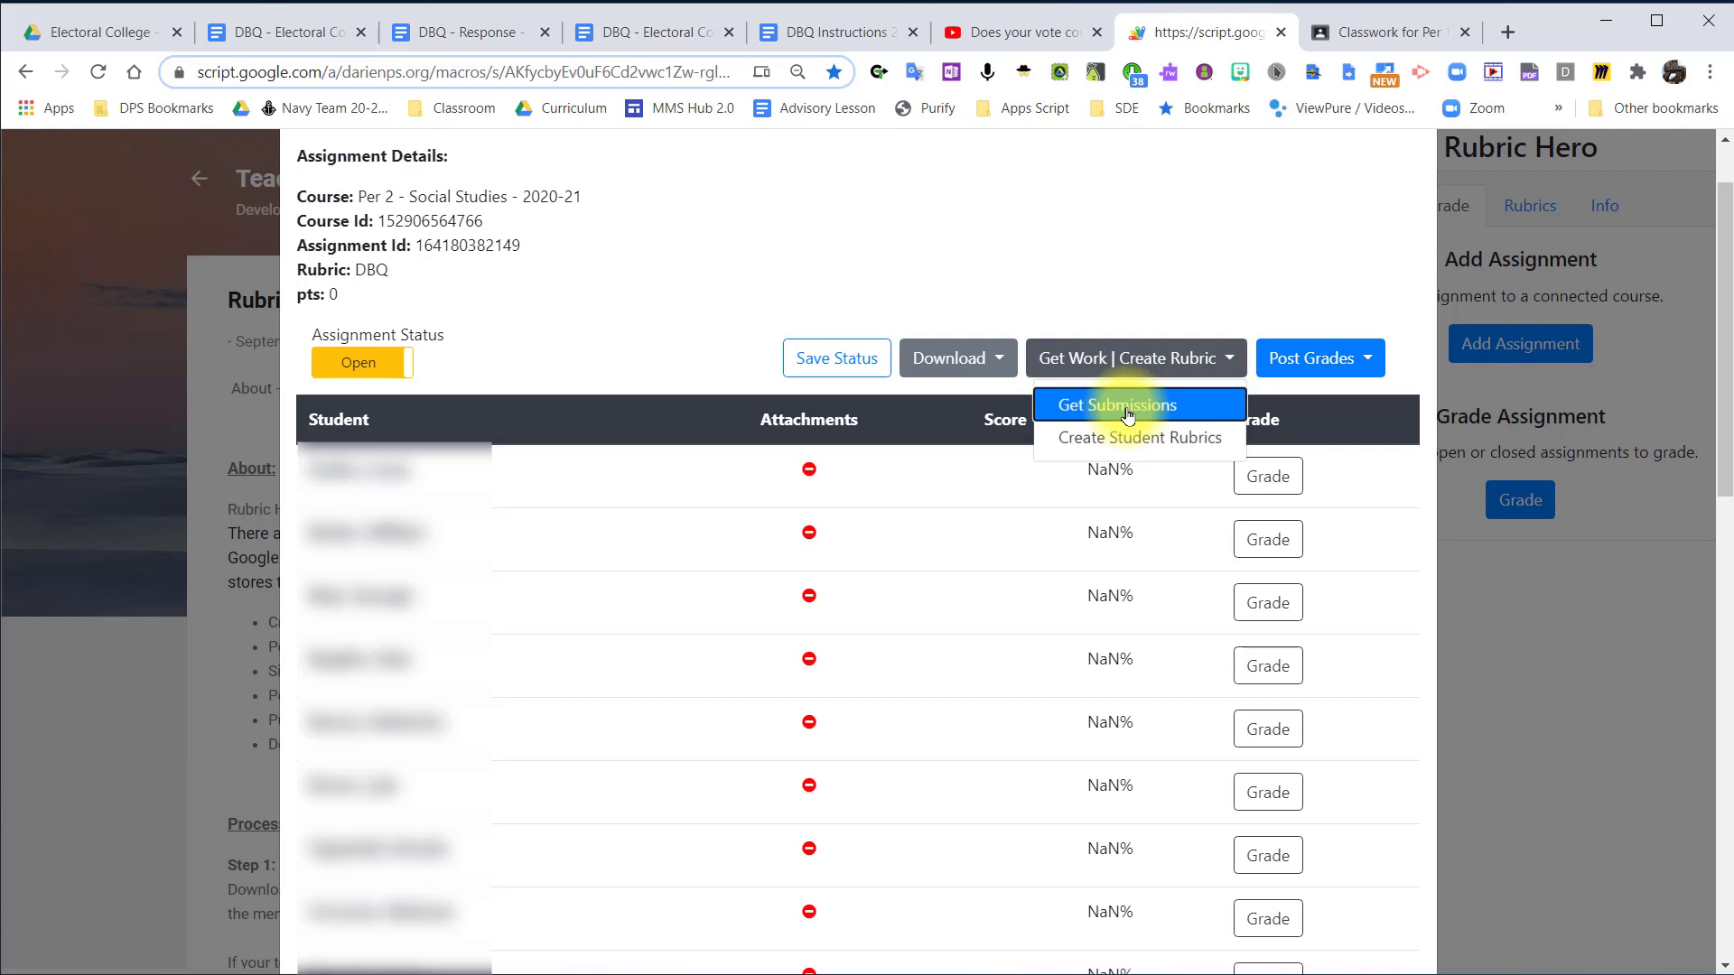
click(1161, 251)
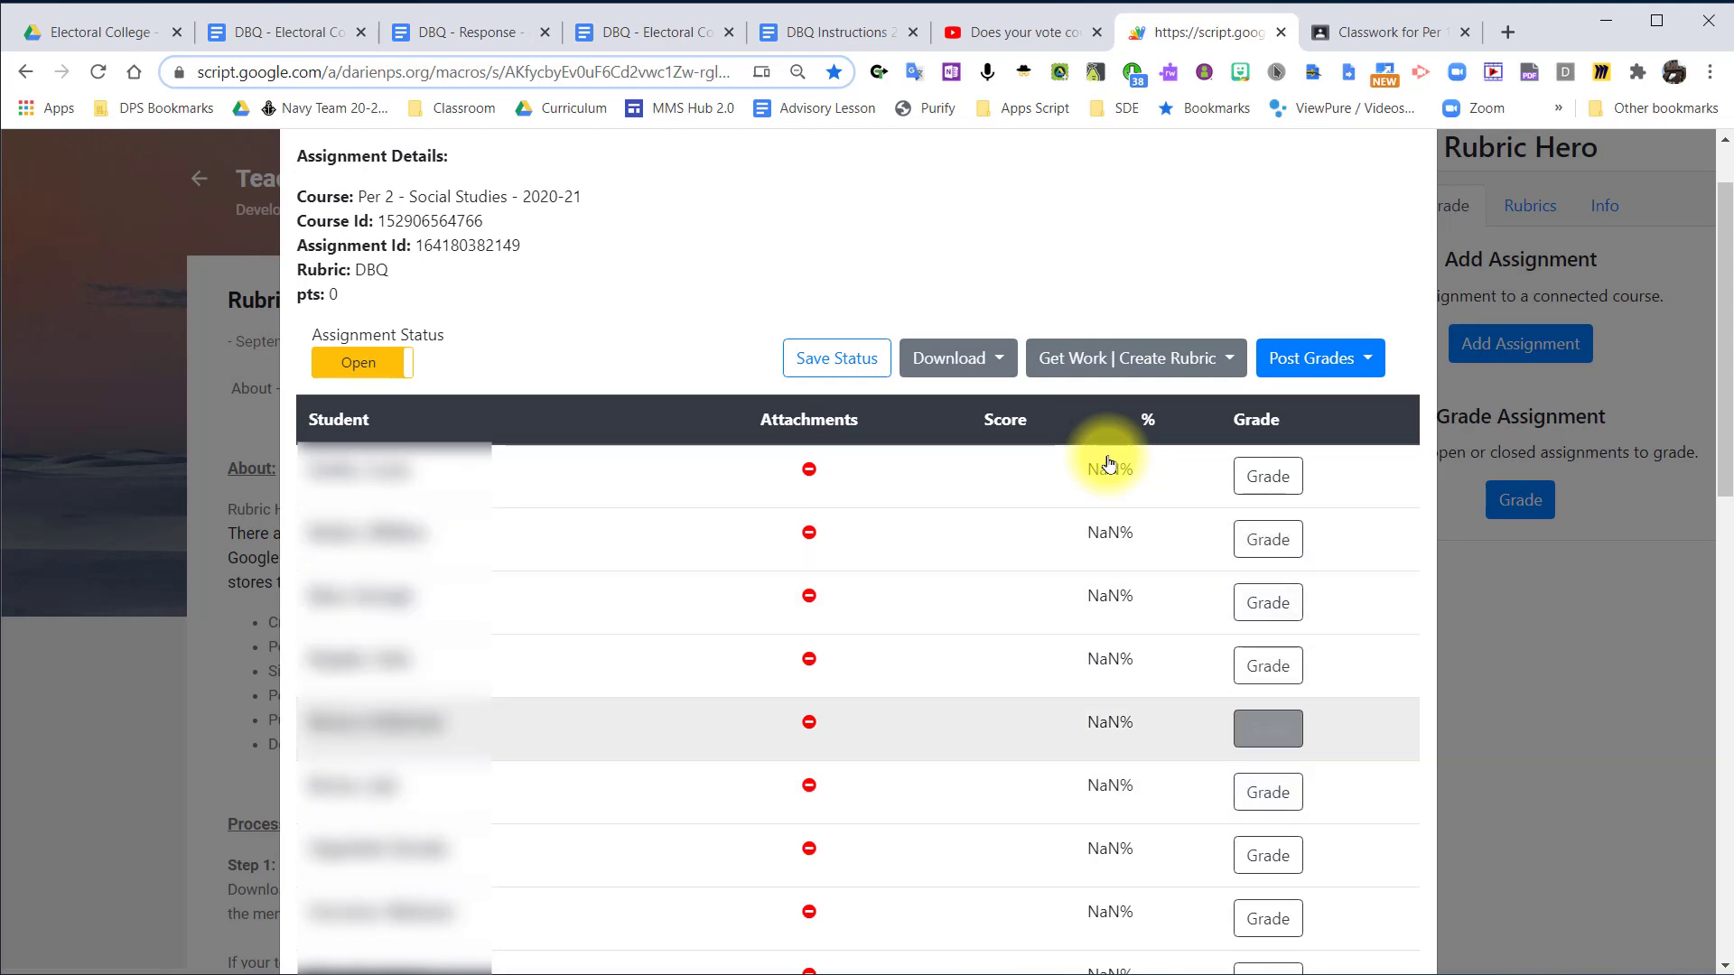
Open a student's grading form and expand the Supporting Arguments w/ Evidence criterion to review its score levels.
click(1289, 625)
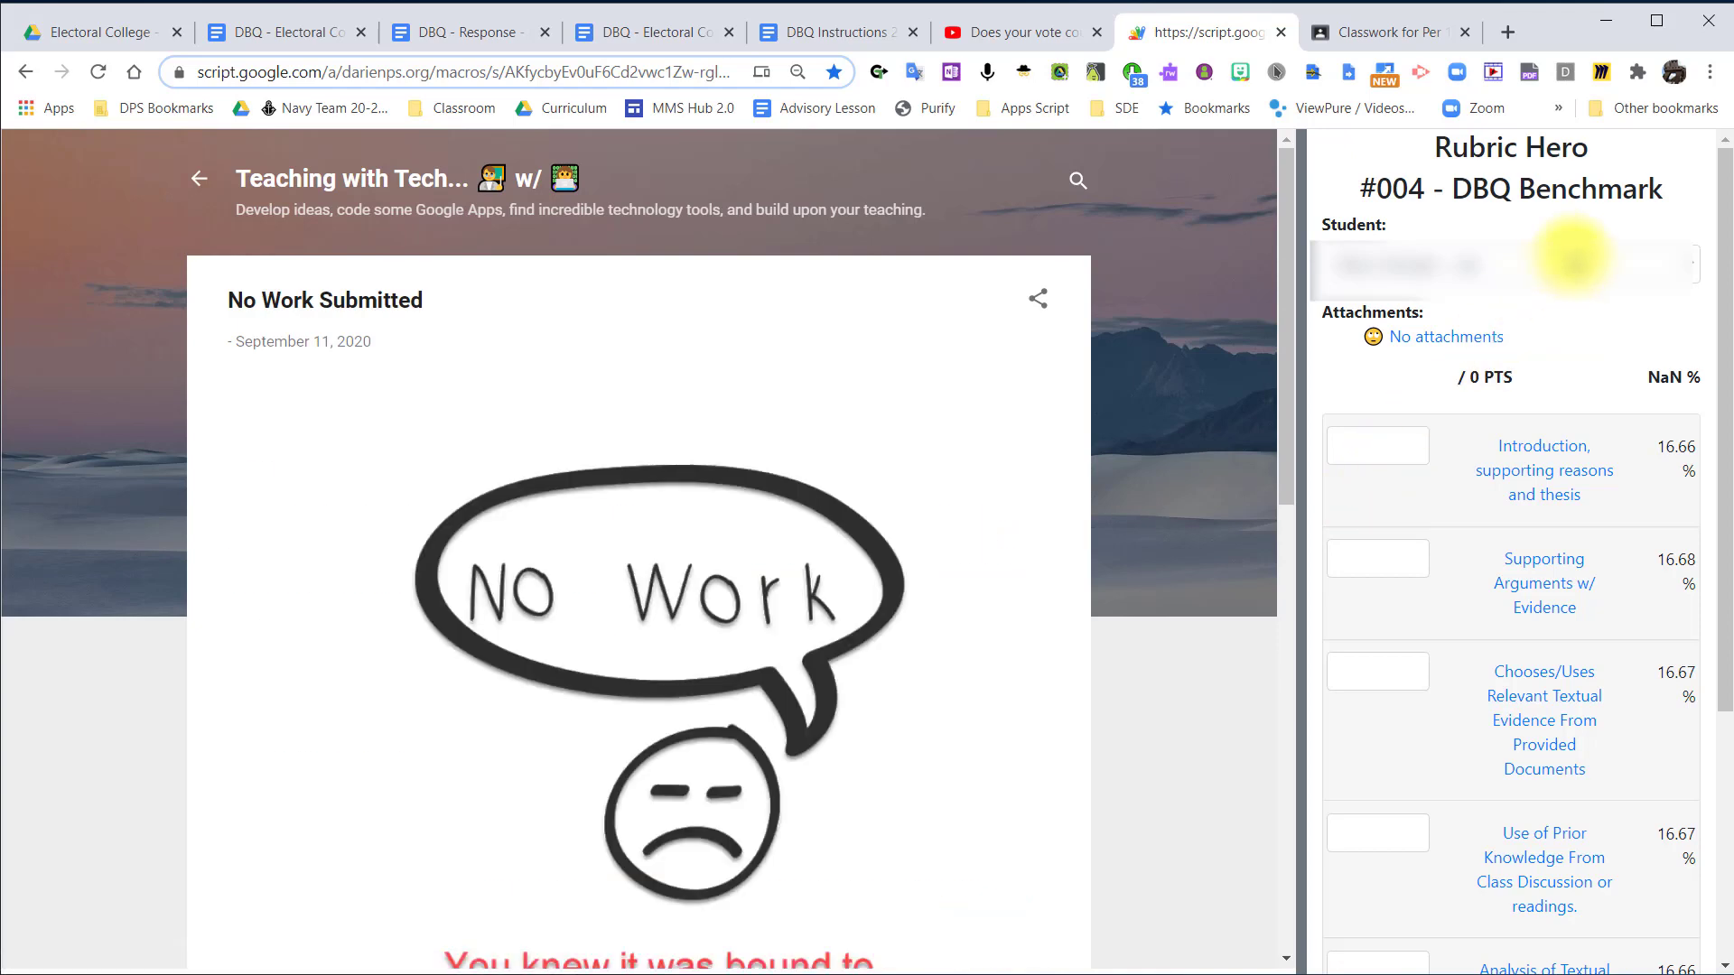
scroll(1573, 261, down, 5)
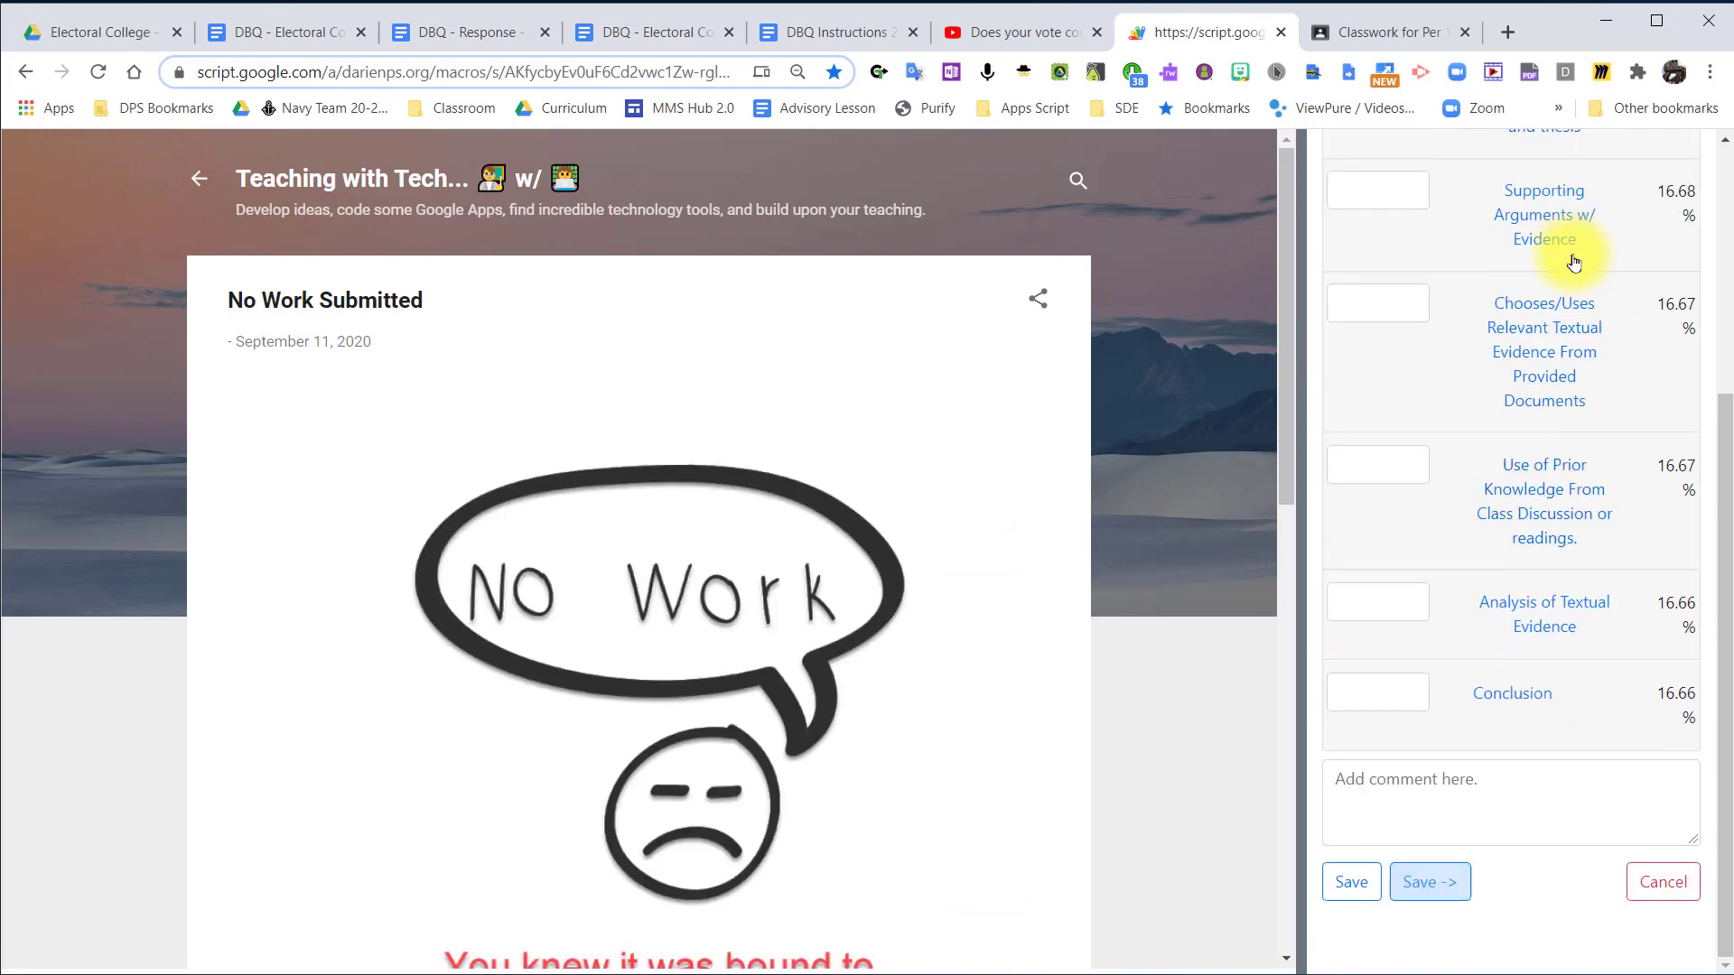
scroll(1575, 261, up, 3)
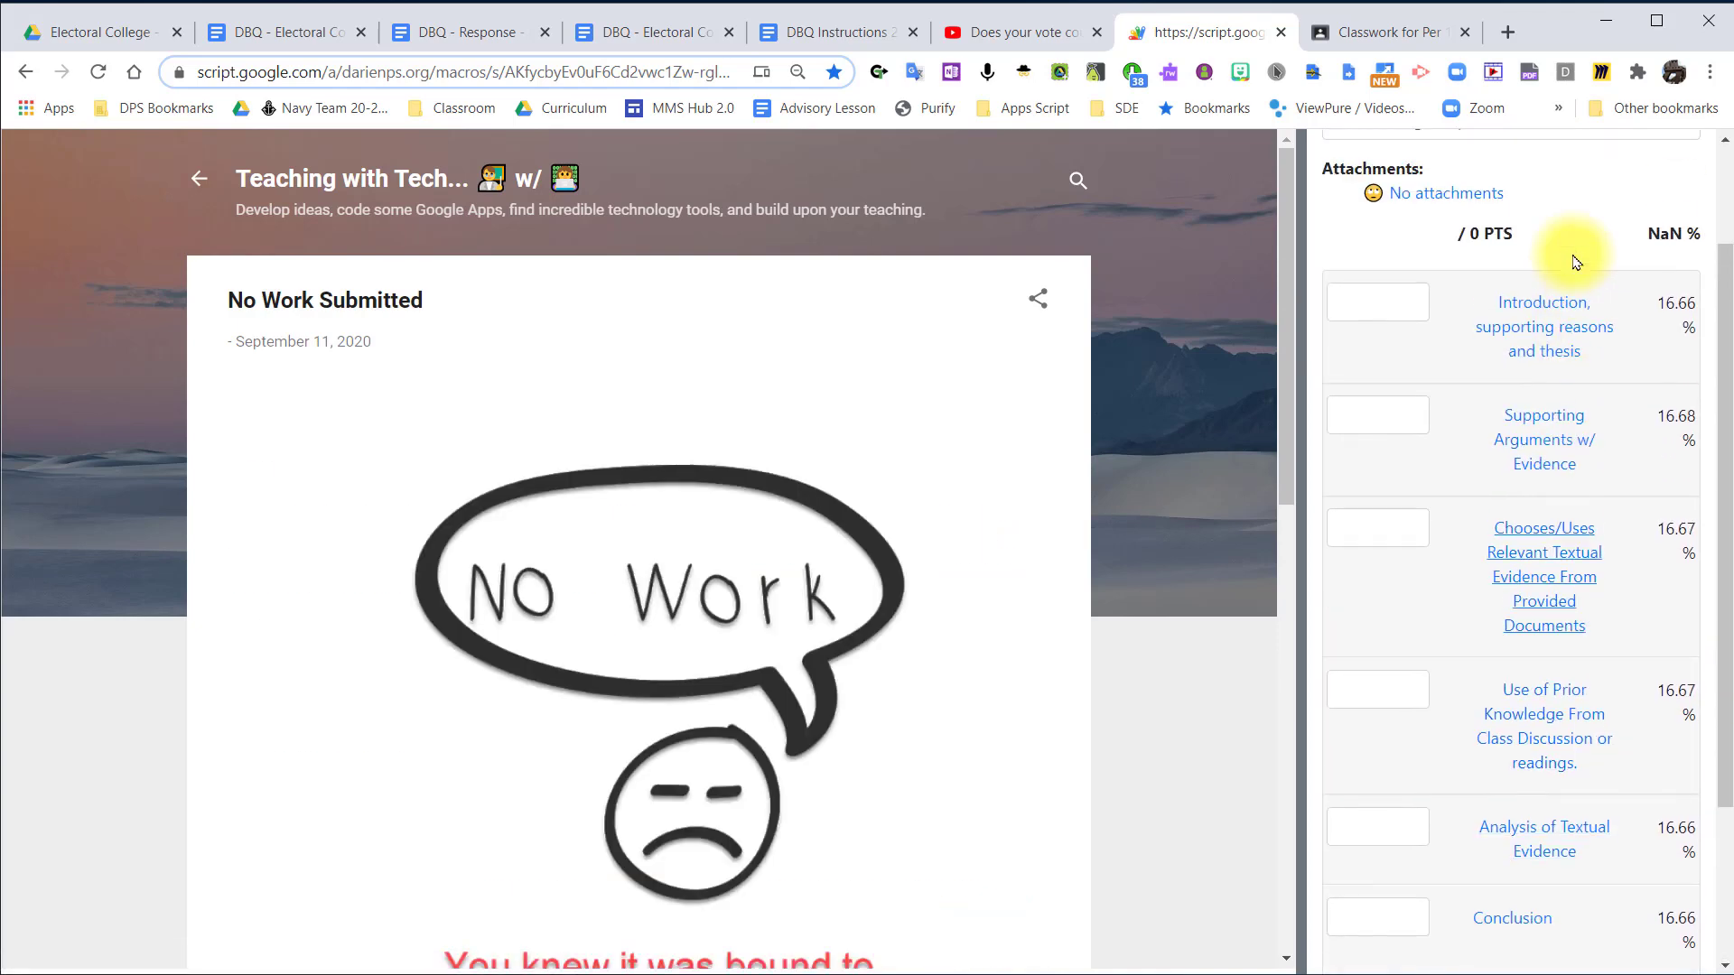
click(1564, 440)
scroll(1566, 444, down, 6)
scroll(1568, 446, up, 5)
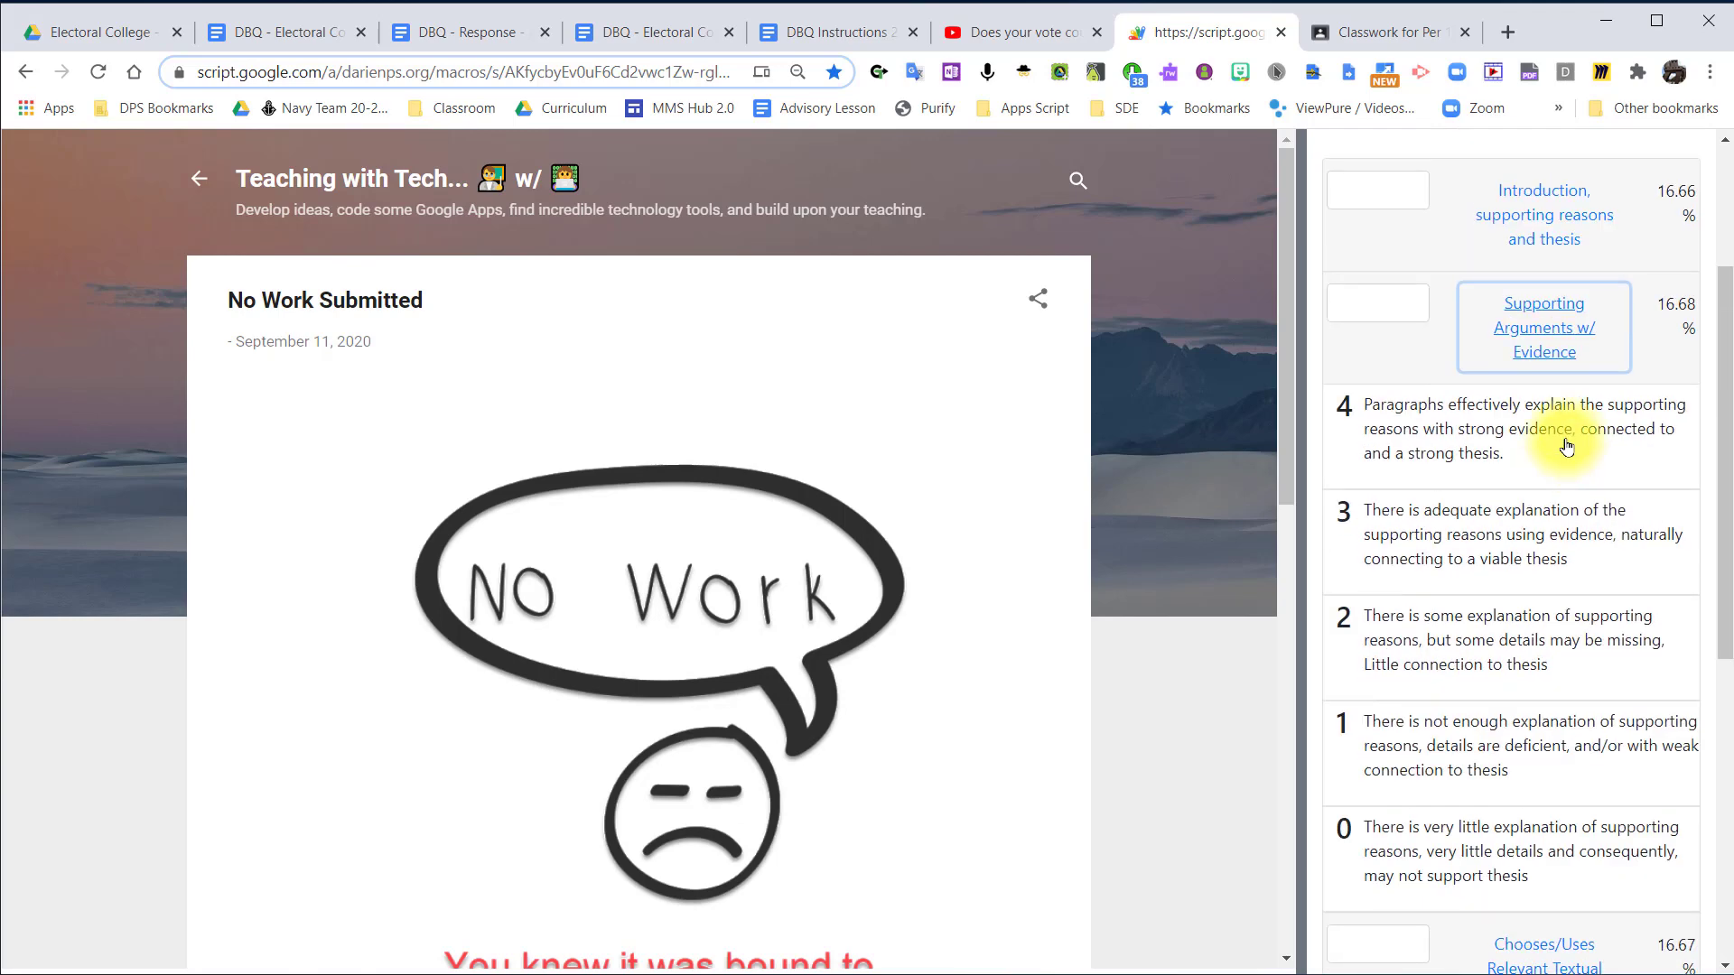
scroll(1567, 446, up, 3)
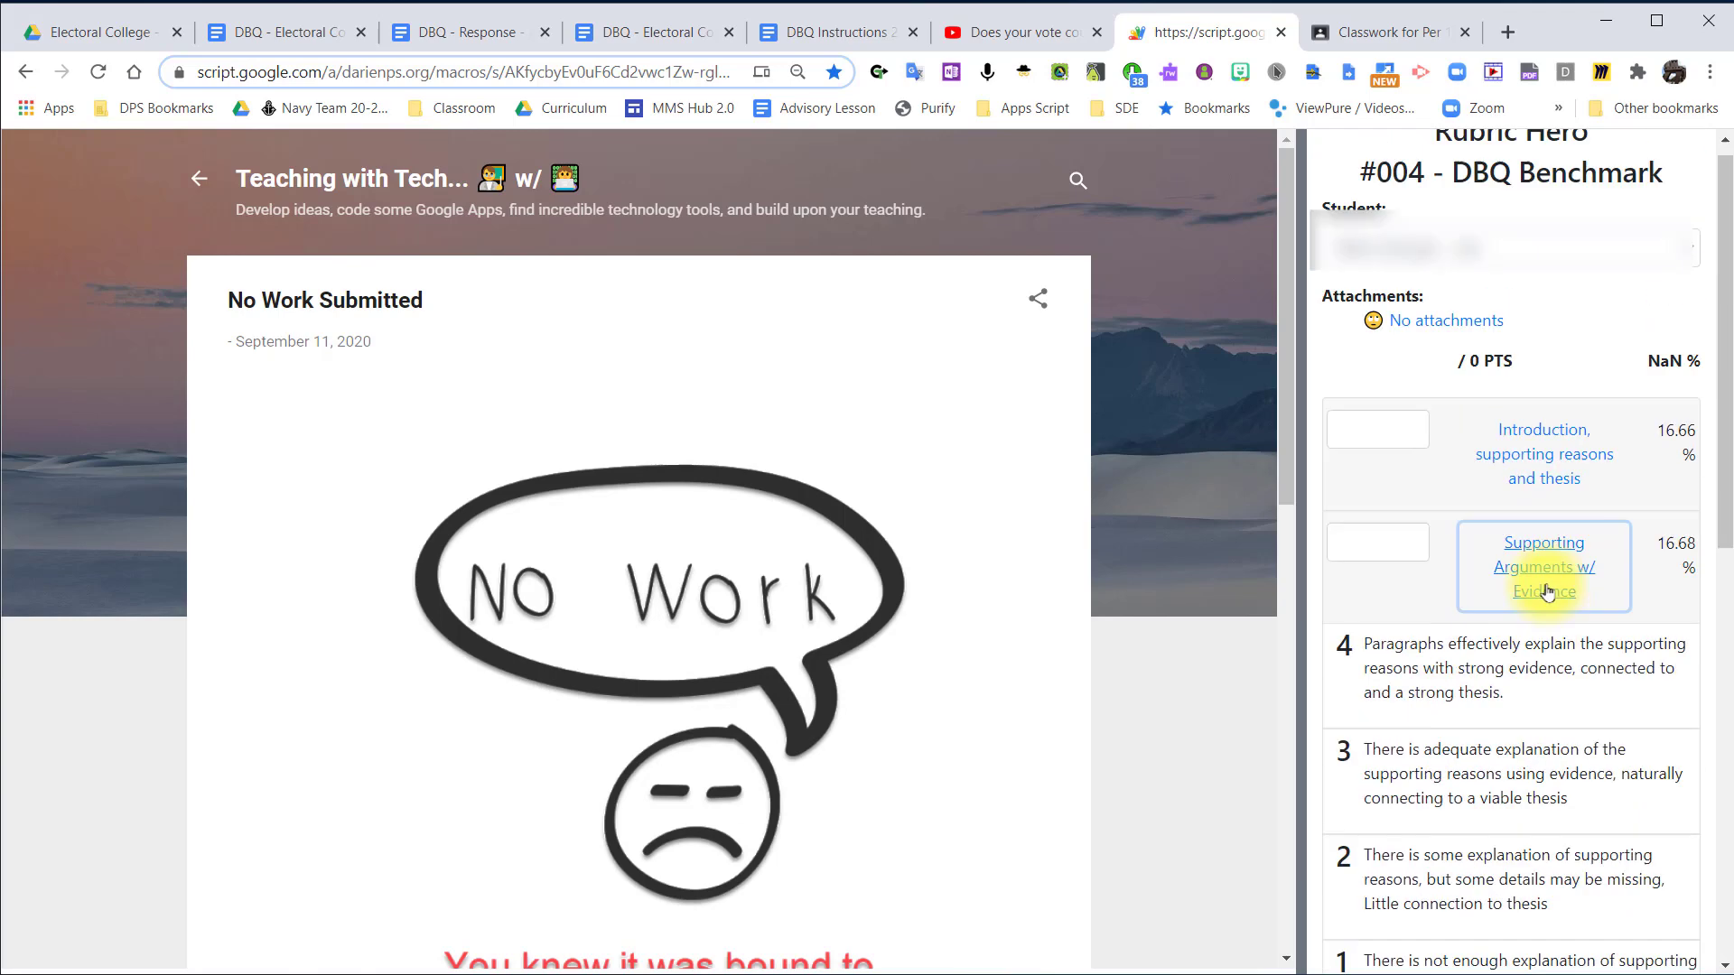
Score Supporting Arguments w/ Evidence as 3 and Introduction, supporting reasons and thesis as 3 in the student's rubric.
click(1522, 775)
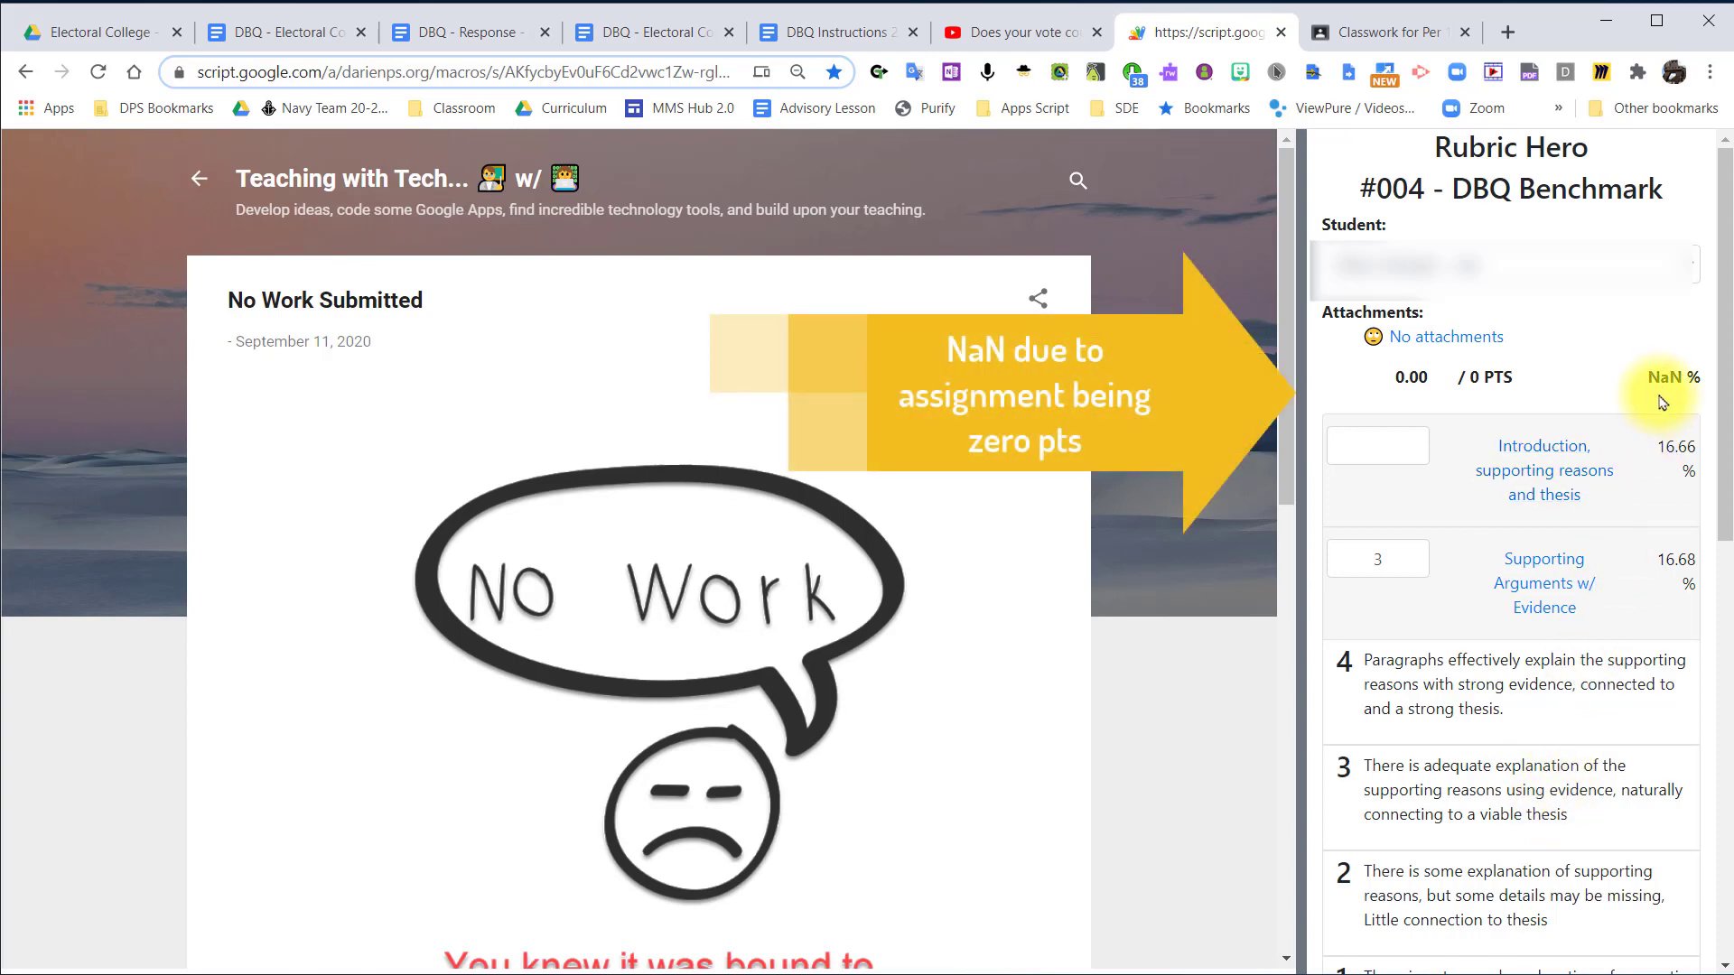
click(1543, 476)
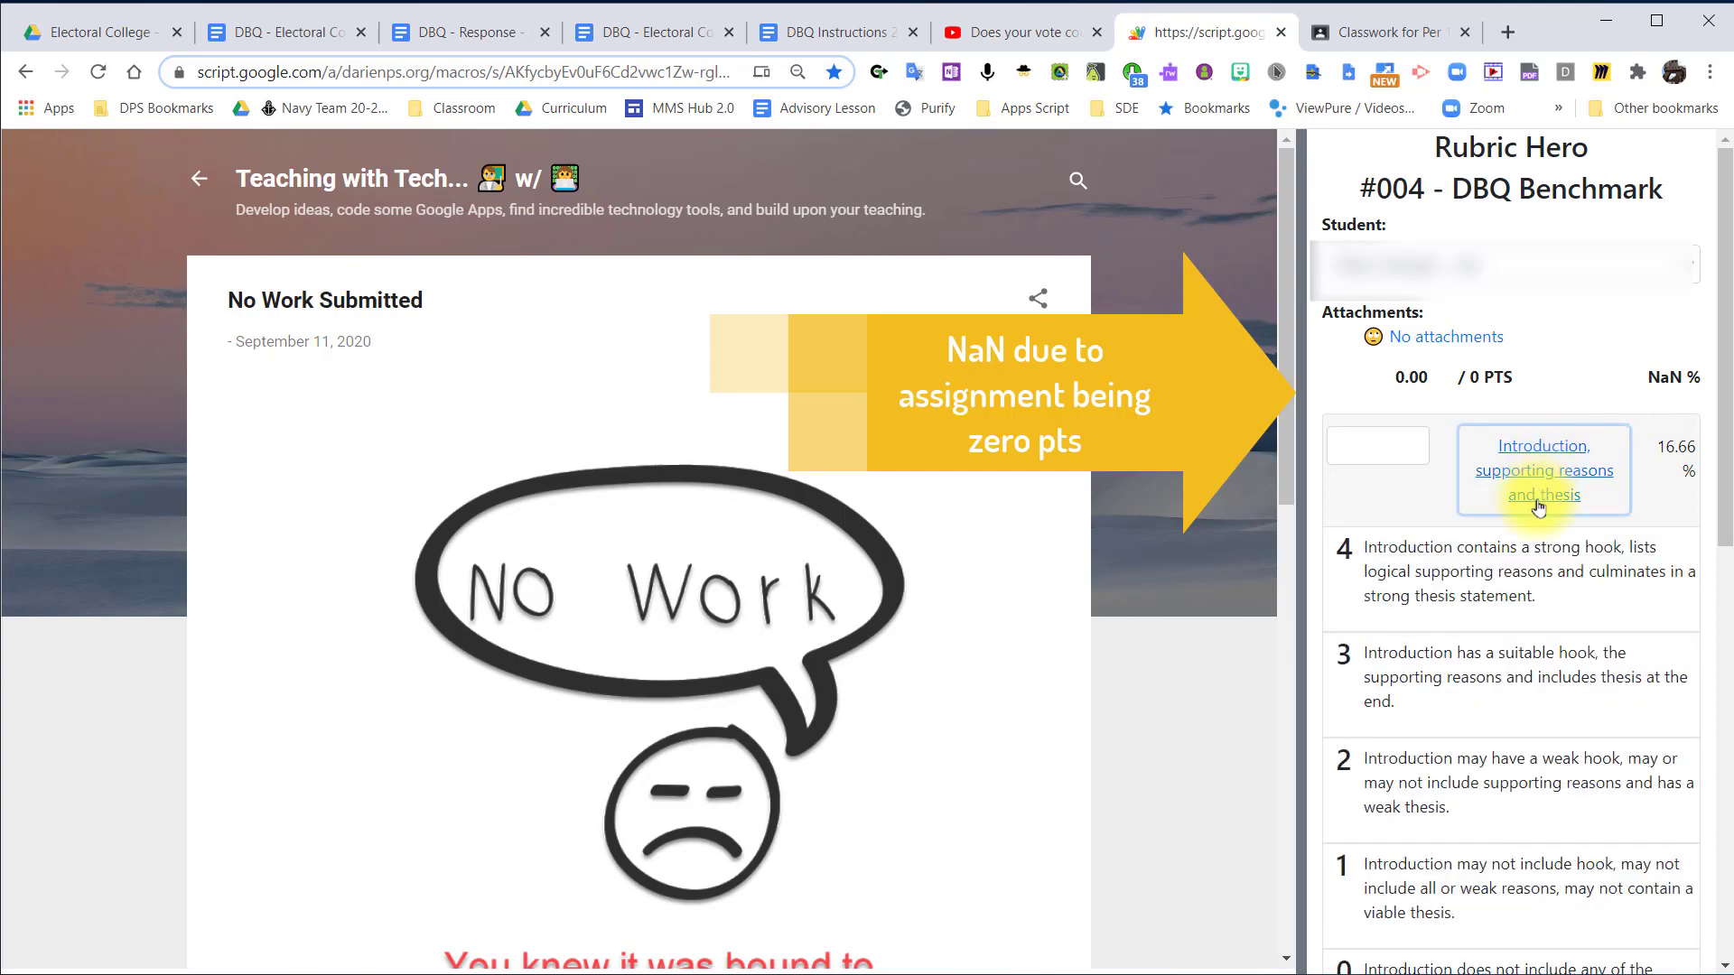
click(1506, 691)
Score textual evidence from provided documents as 2, prior knowledge as 3, Analysis of Textual Evidence as 2 and Conclusion as 4.
scroll(1538, 691, down, 5)
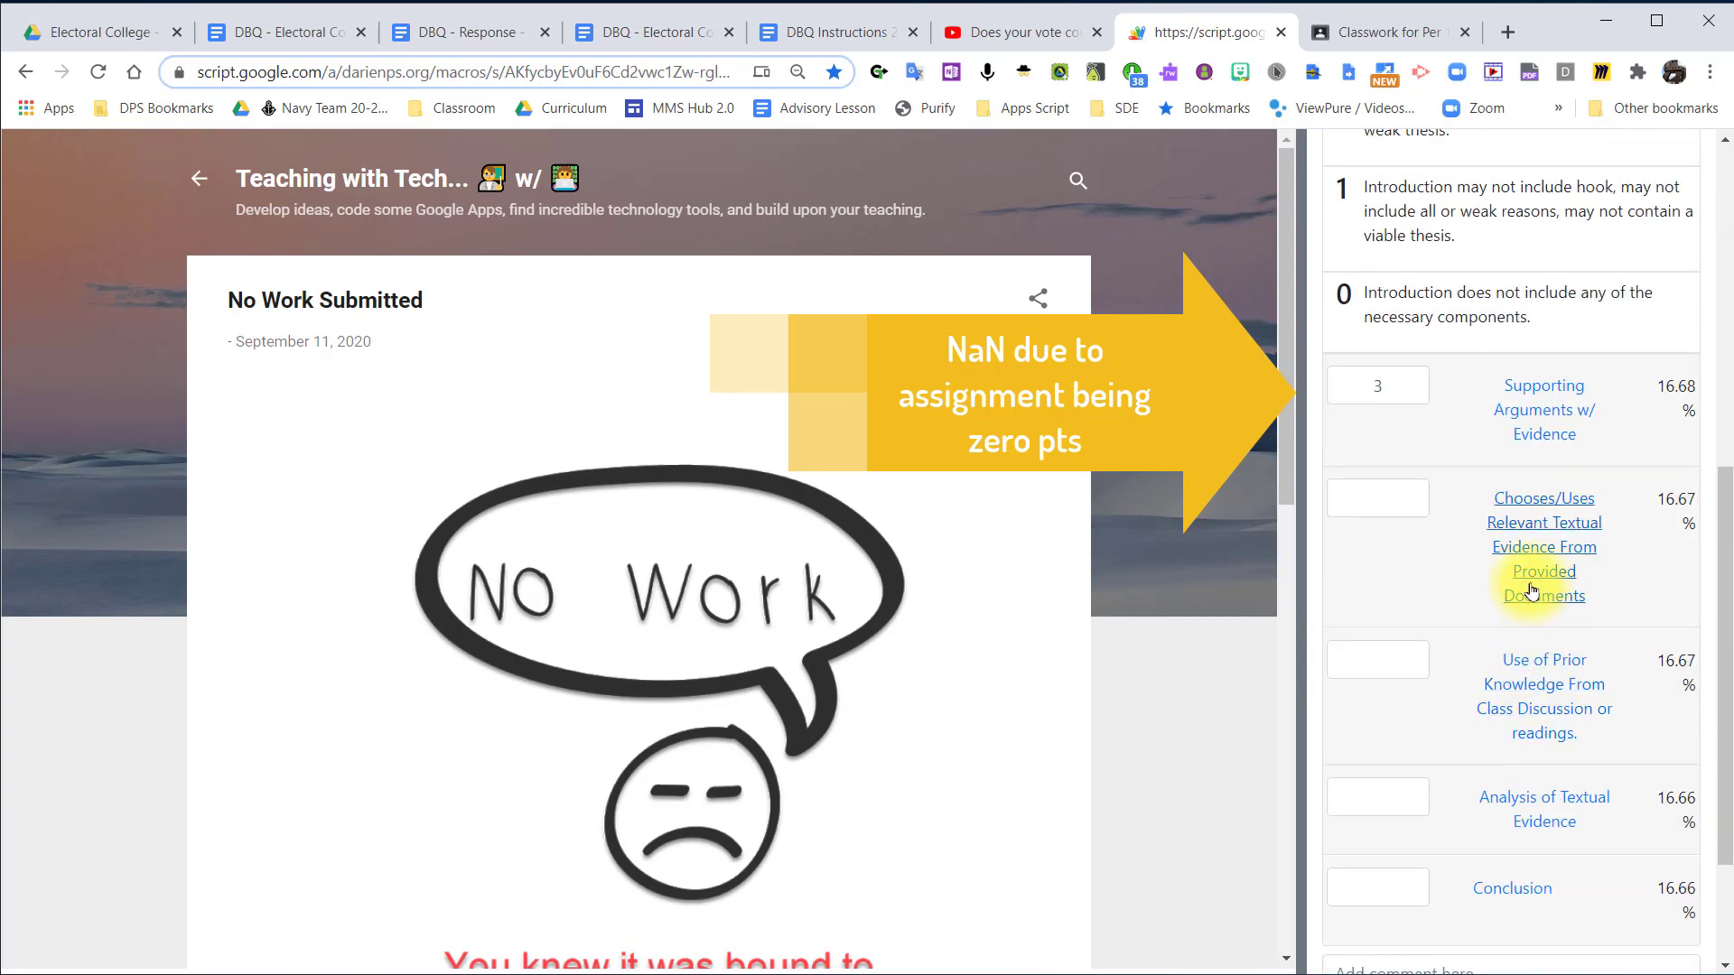
click(1535, 632)
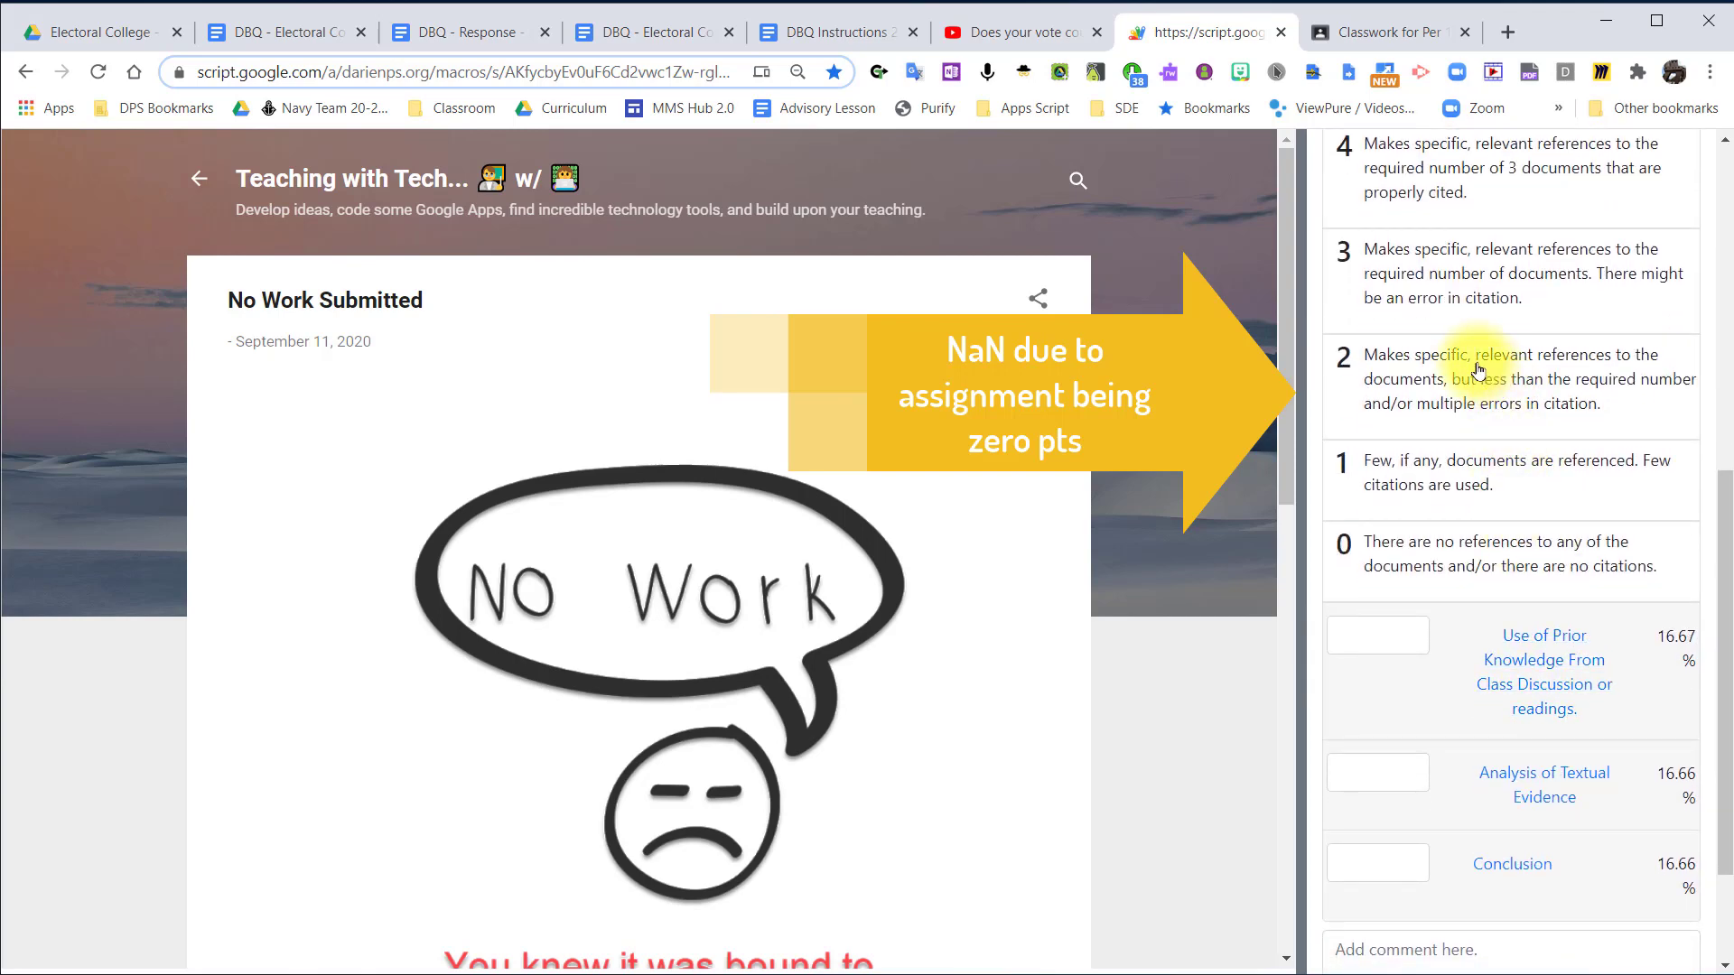
click(1546, 652)
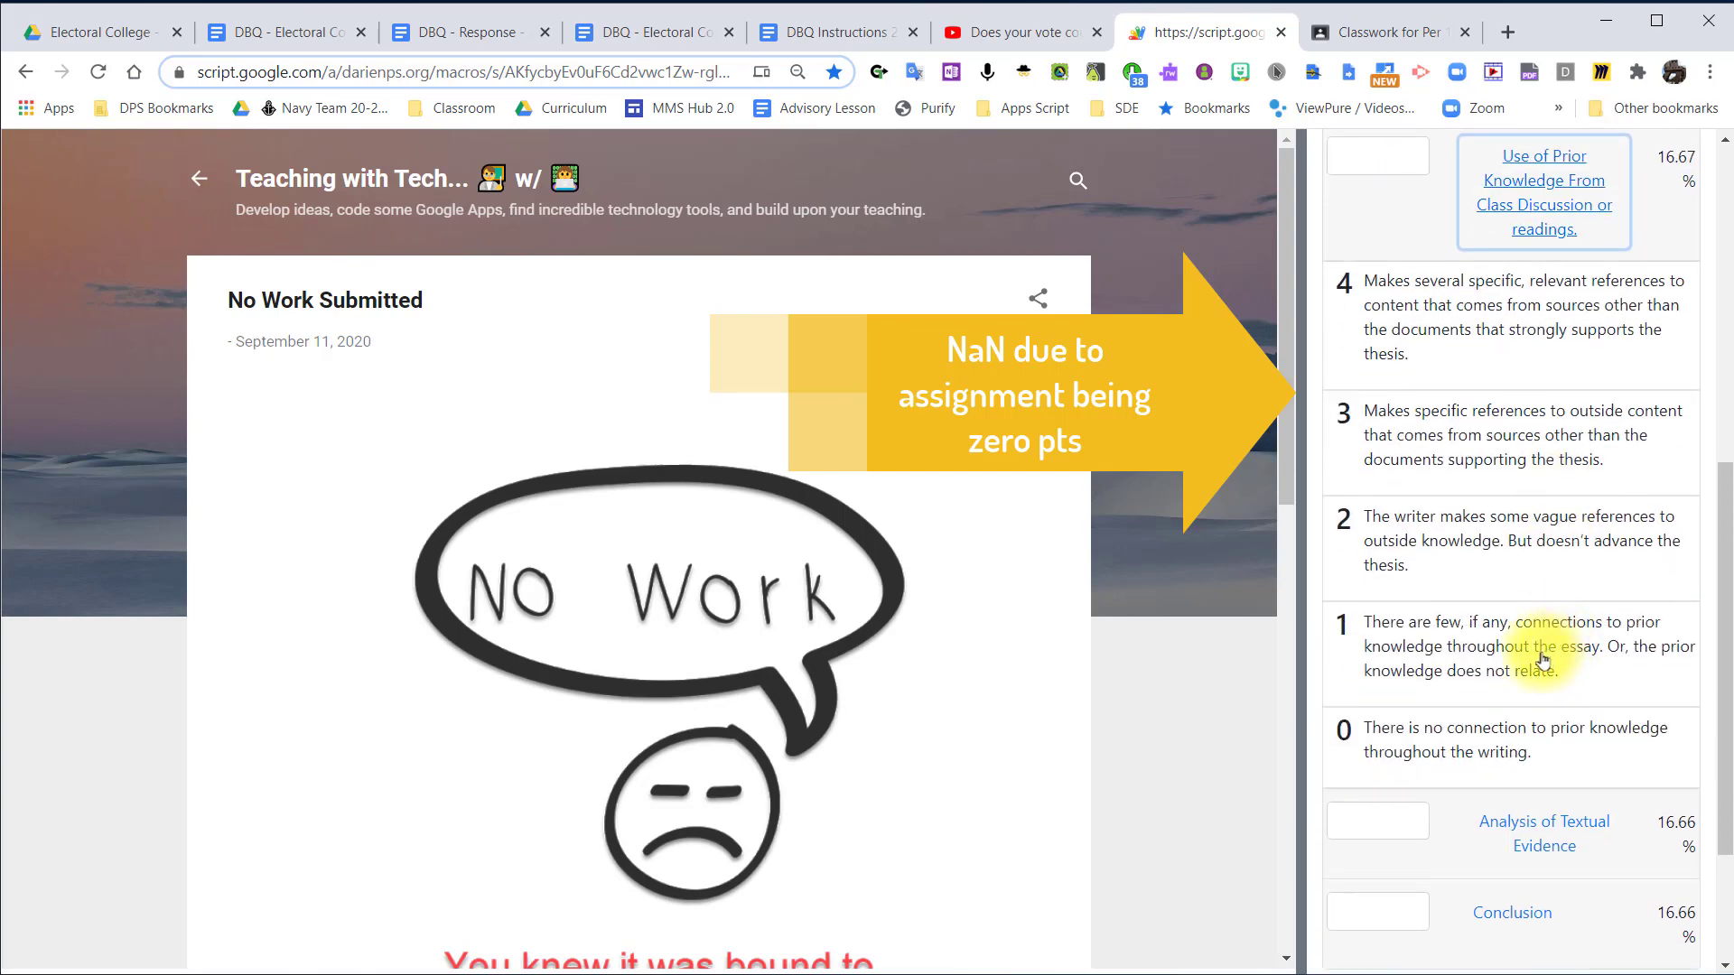
scroll(1535, 641, down, 5)
click(1537, 621)
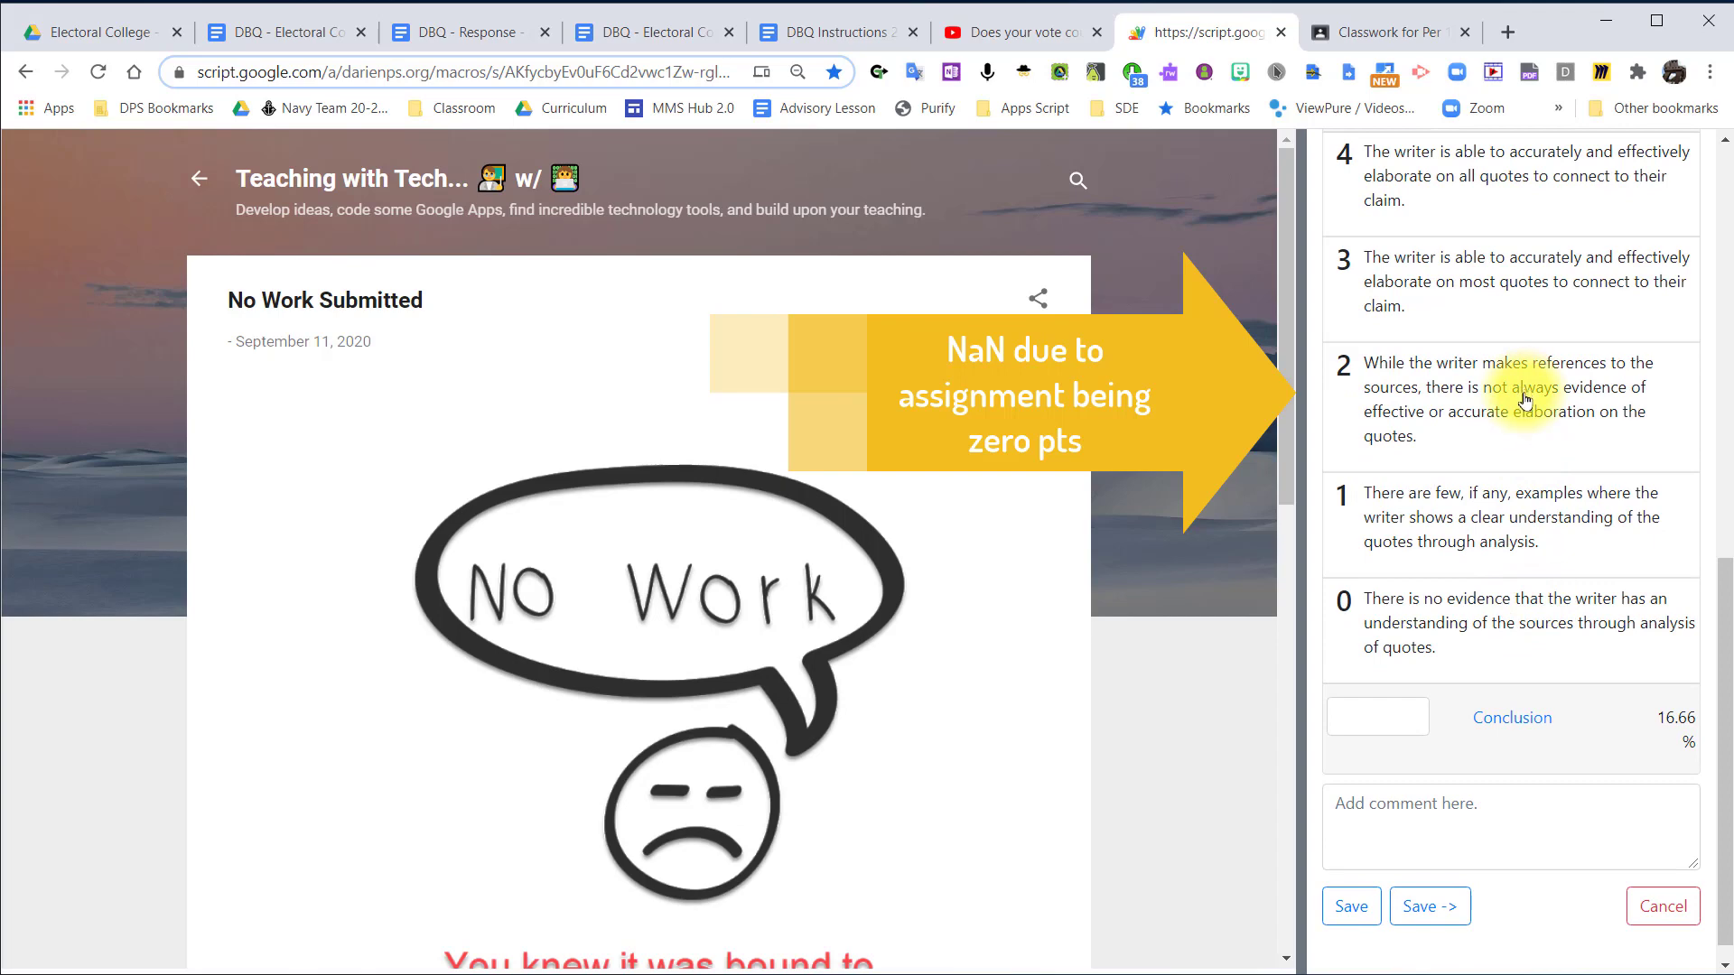
click(1463, 717)
click(1443, 364)
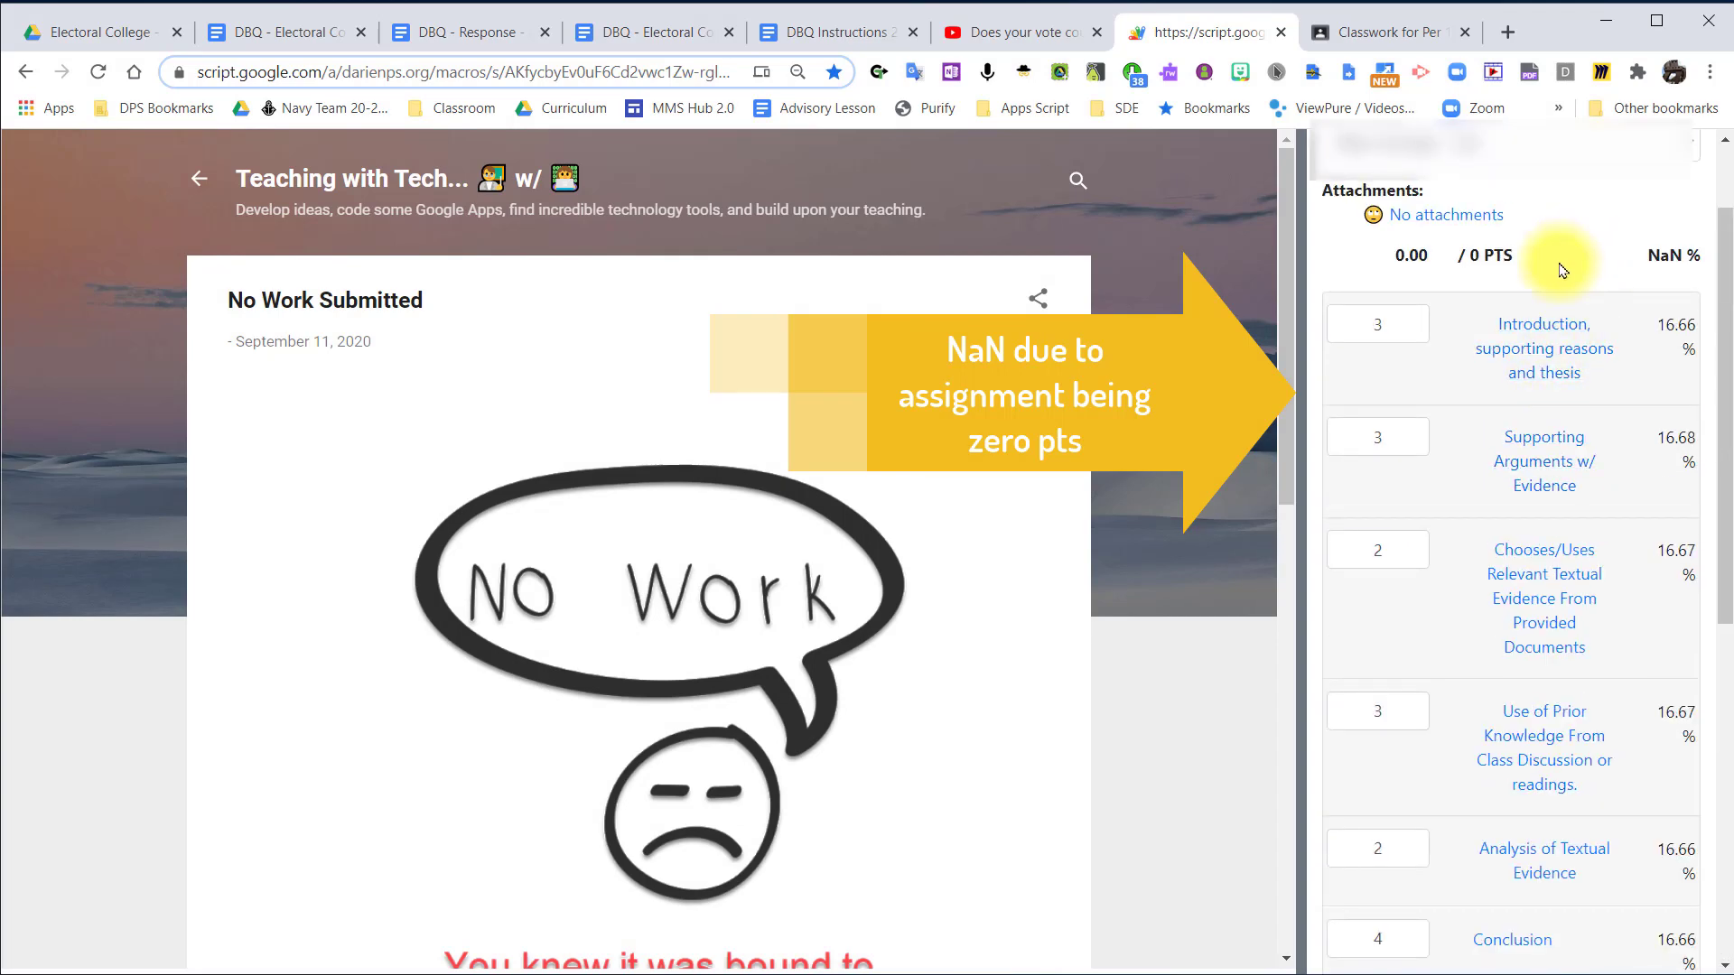
Review the criterion scores, point total and percentage on the student's grading form, and cancel the grading without saving.
scroll(1562, 271, up, 2)
scroll(1562, 271, down, 4)
scroll(1563, 271, up, 4)
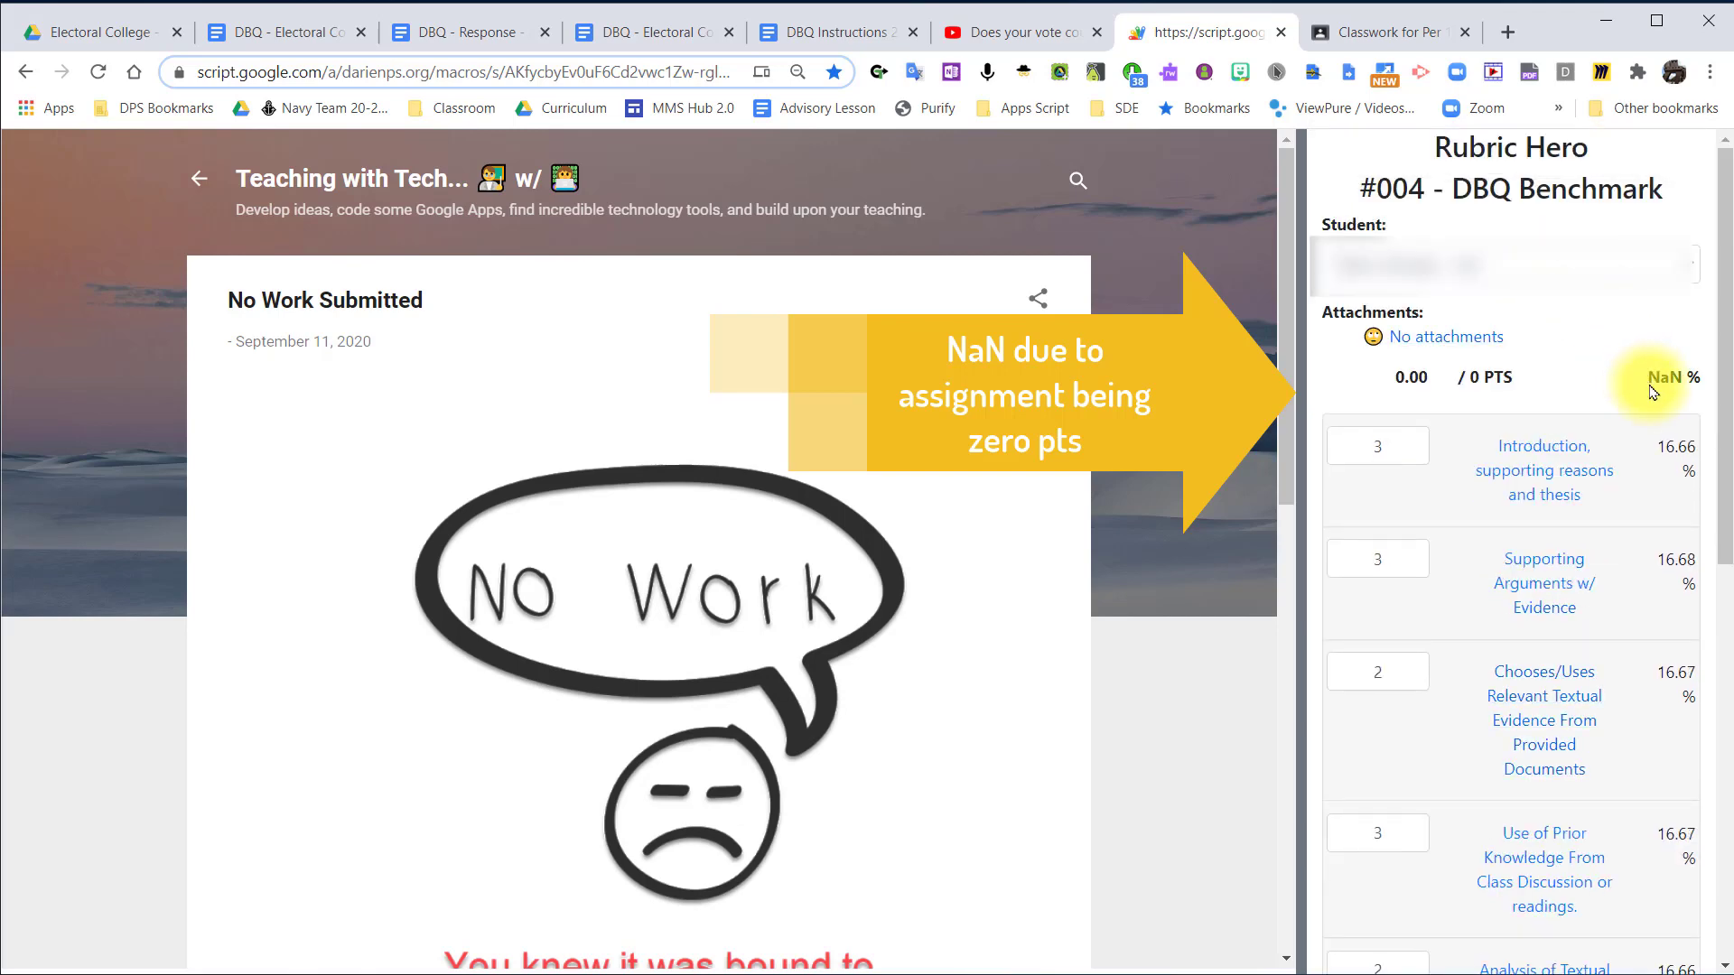
scroll(1570, 379, down, 4)
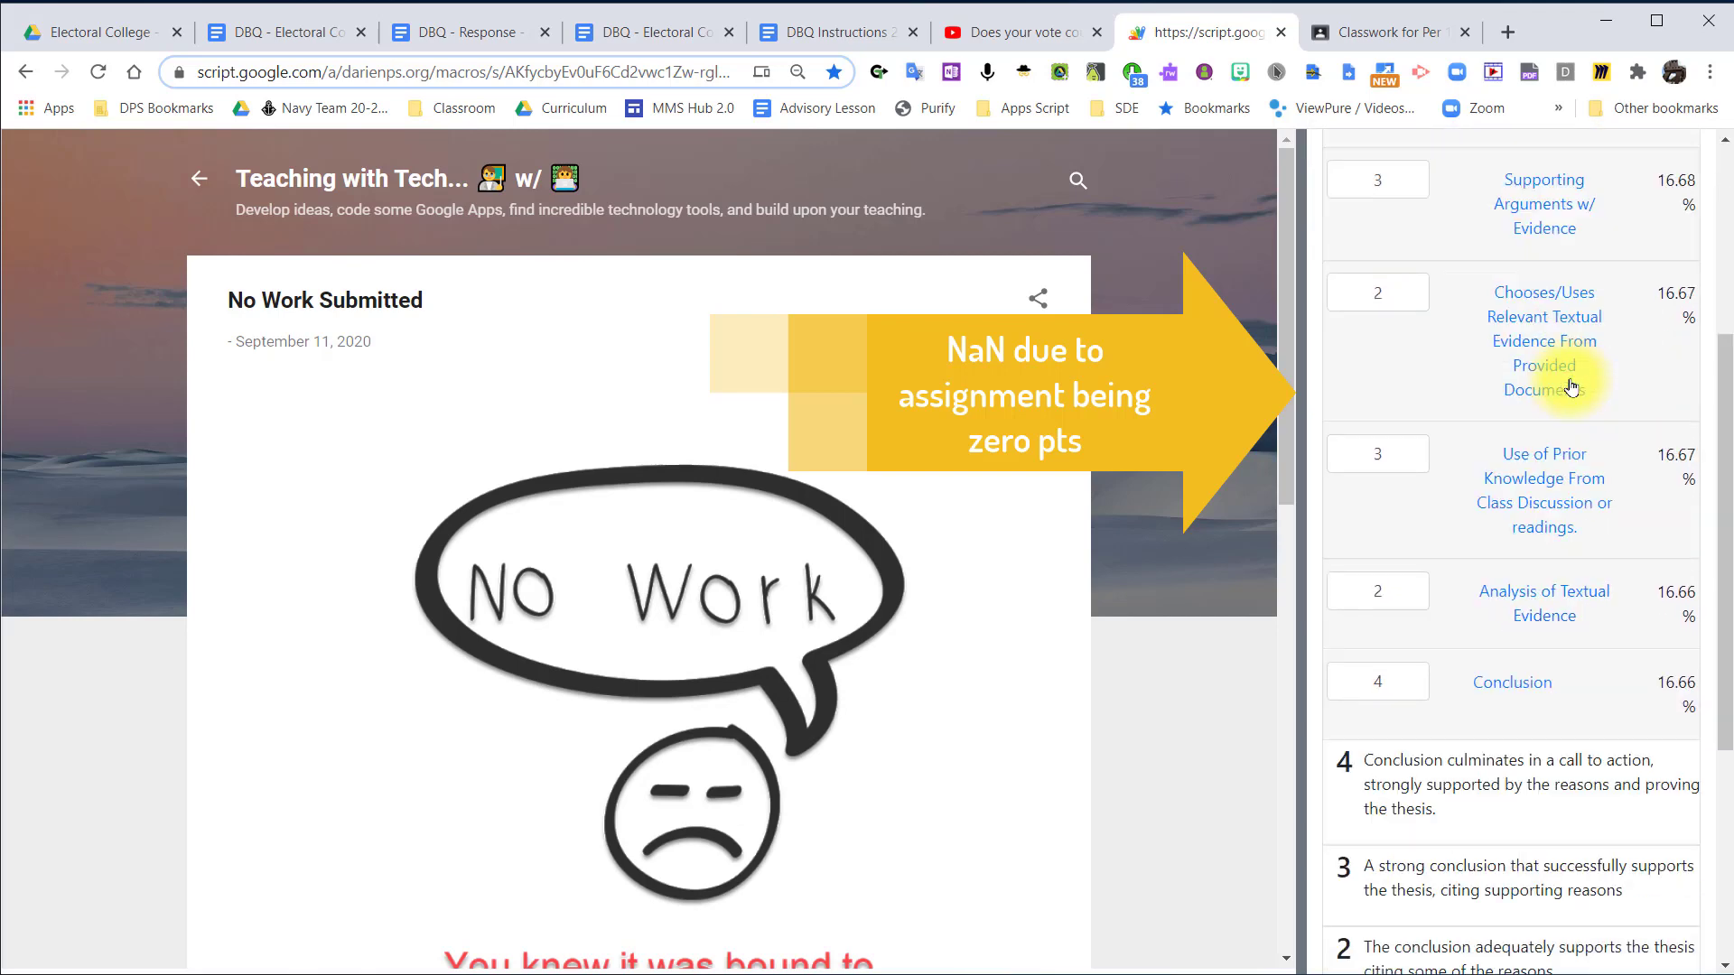
scroll(1571, 386, down, 4)
scroll(1571, 386, up, 6)
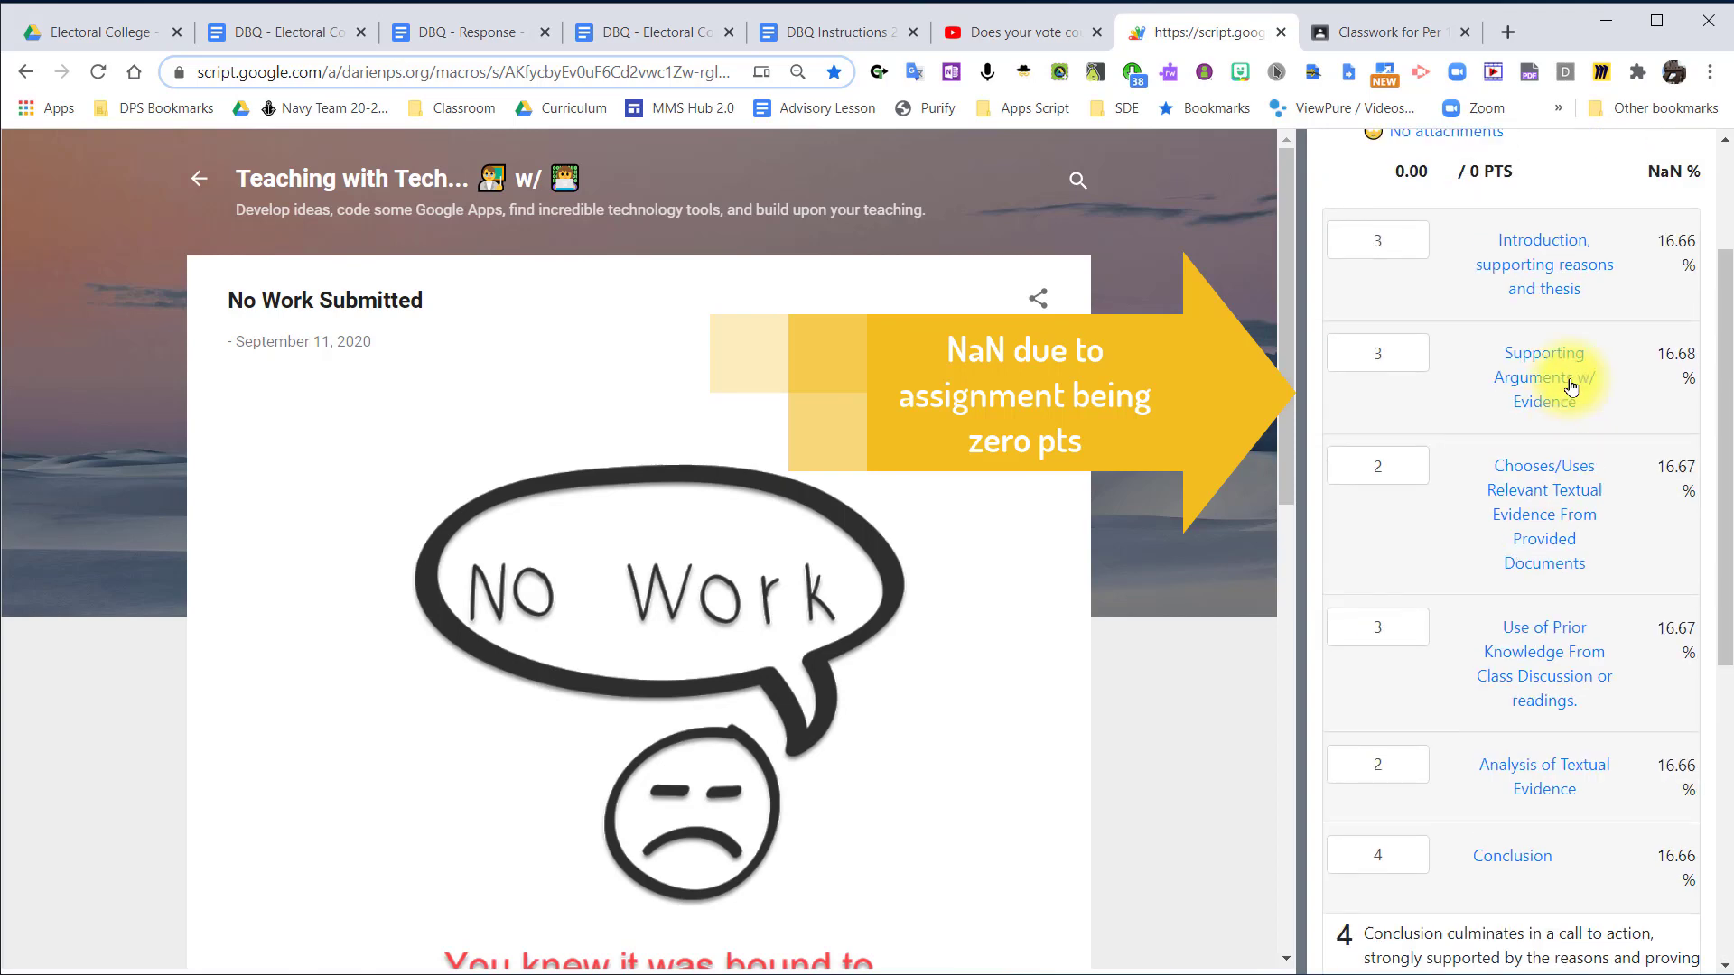
scroll(1571, 387, down, 6)
scroll(1572, 386, up, 1)
scroll(1535, 542, down, 1)
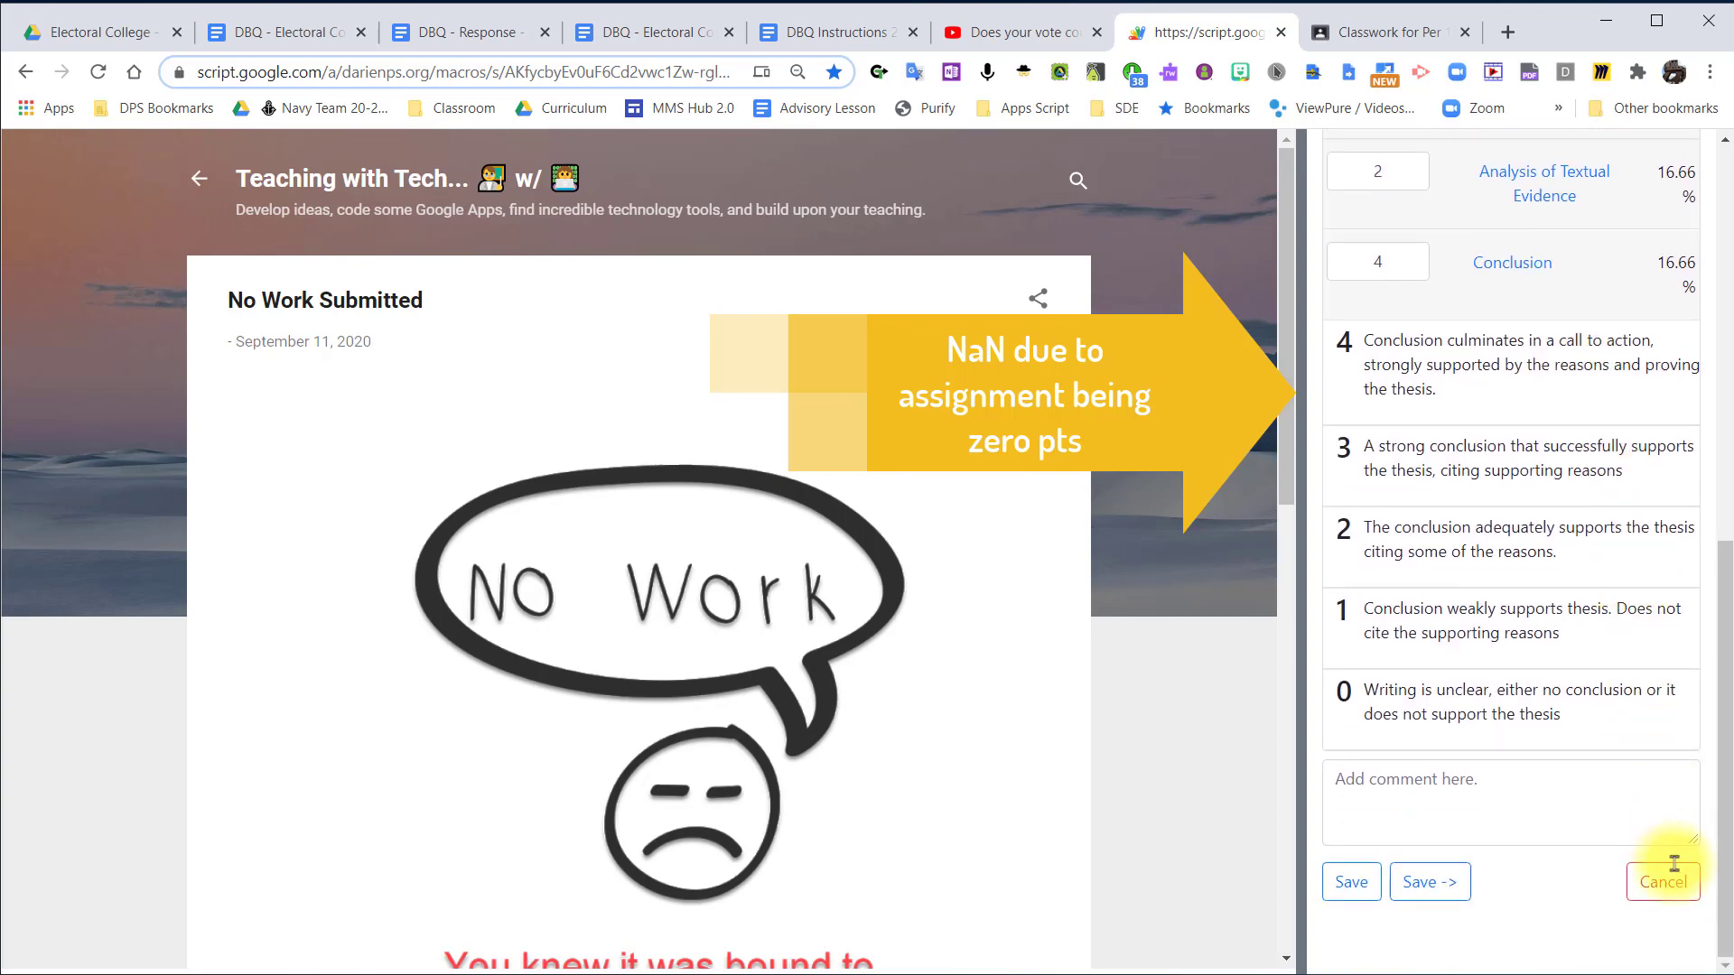
click(1660, 882)
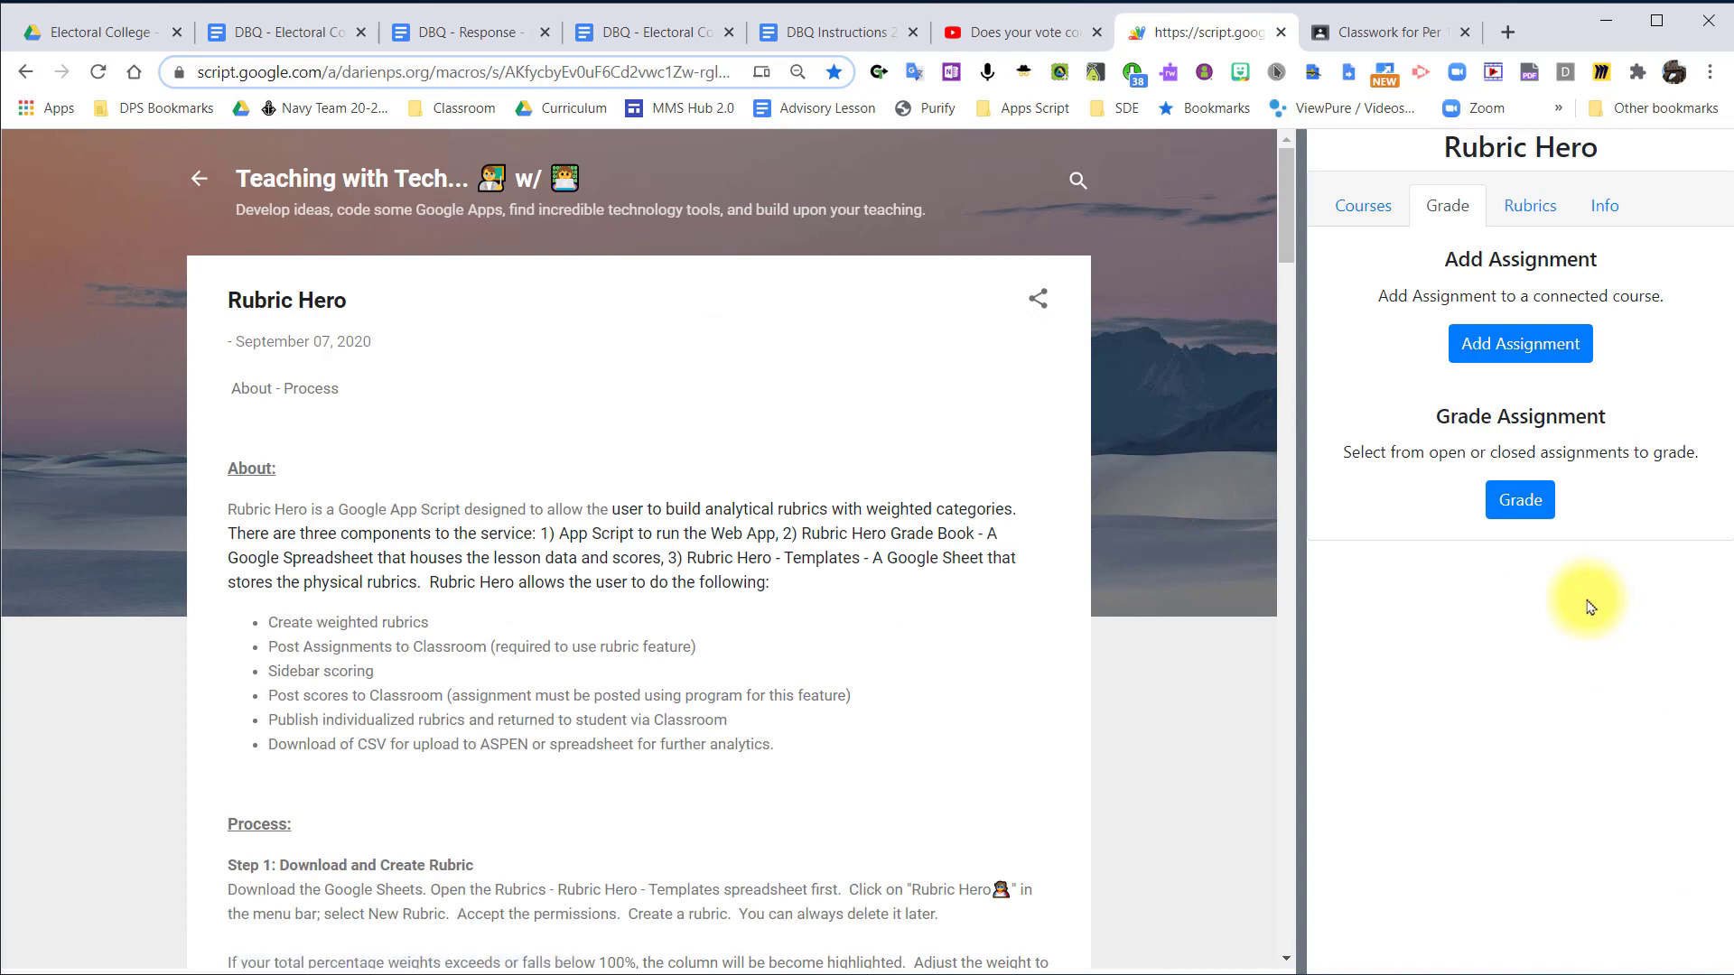